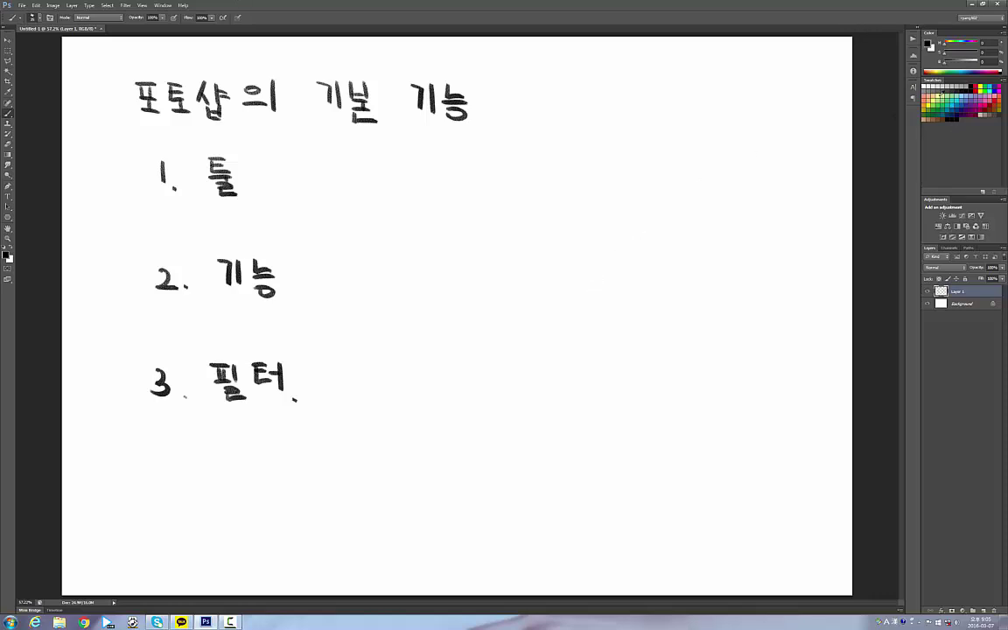
click(164, 5)
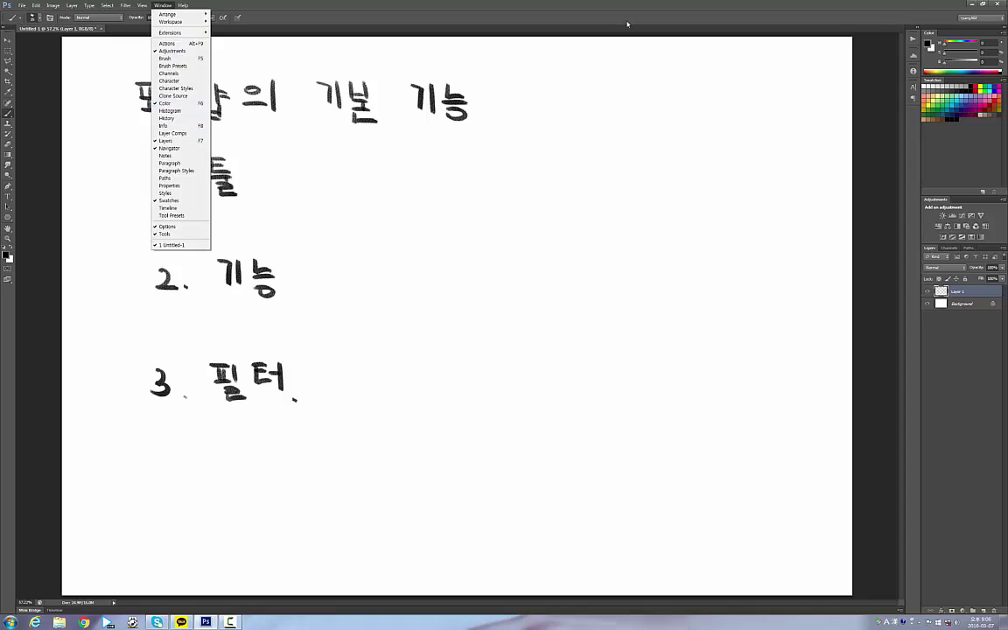
click(660, 24)
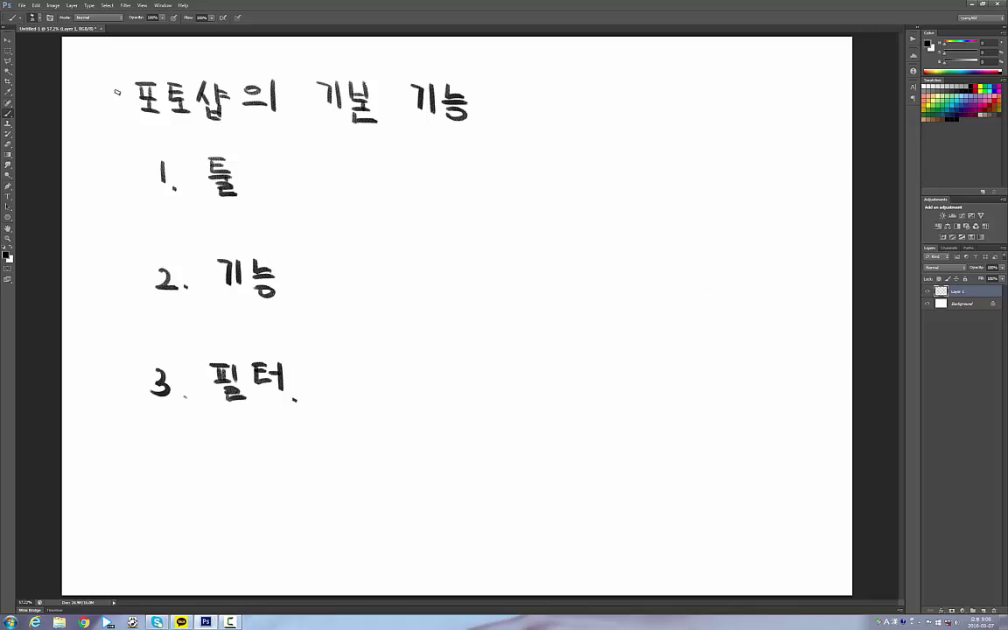
Move the handwritten notes on Layer 1 towards the middle of the canvas with the Move tool
click(8, 40)
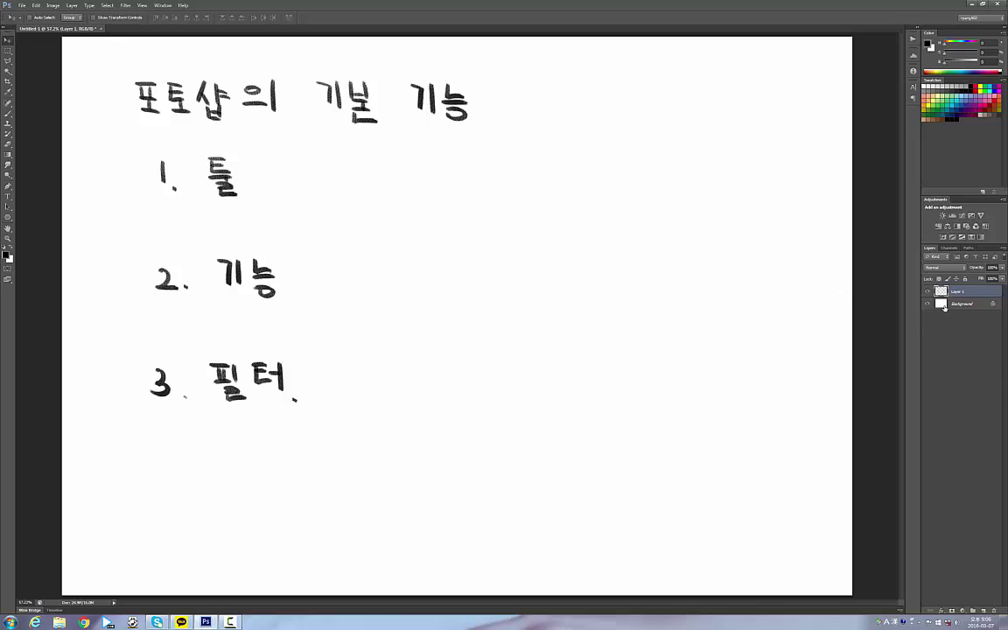
click(942, 305)
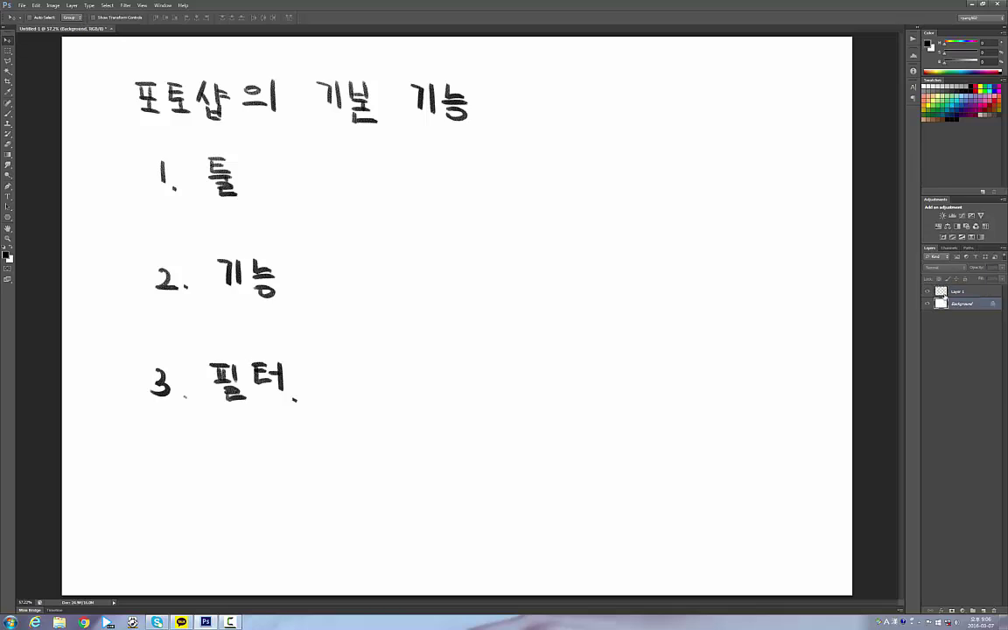
click(941, 292)
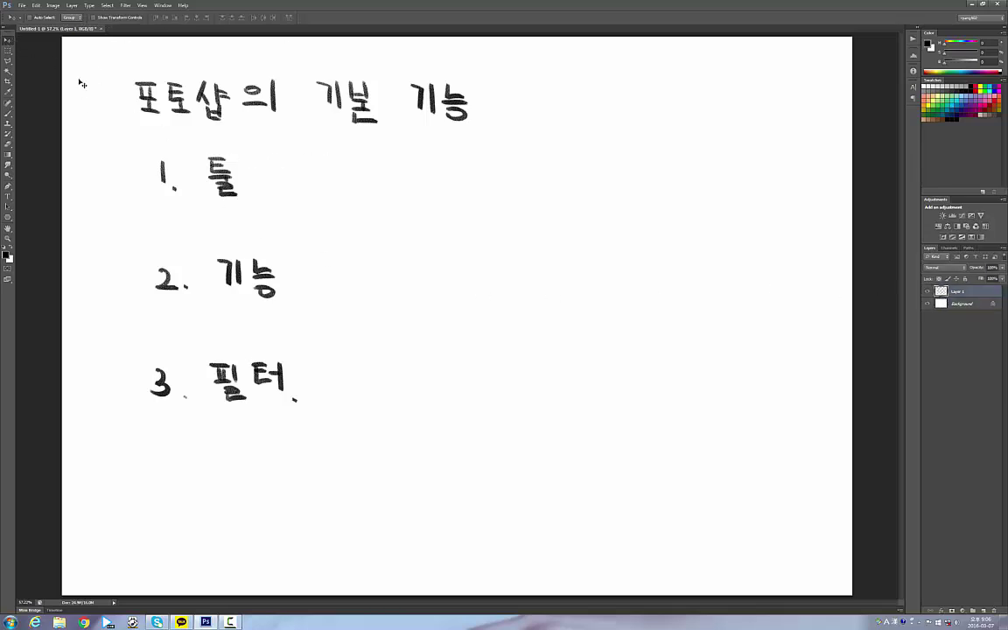
drag(281, 143, 491, 250)
drag(437, 196, 377, 182)
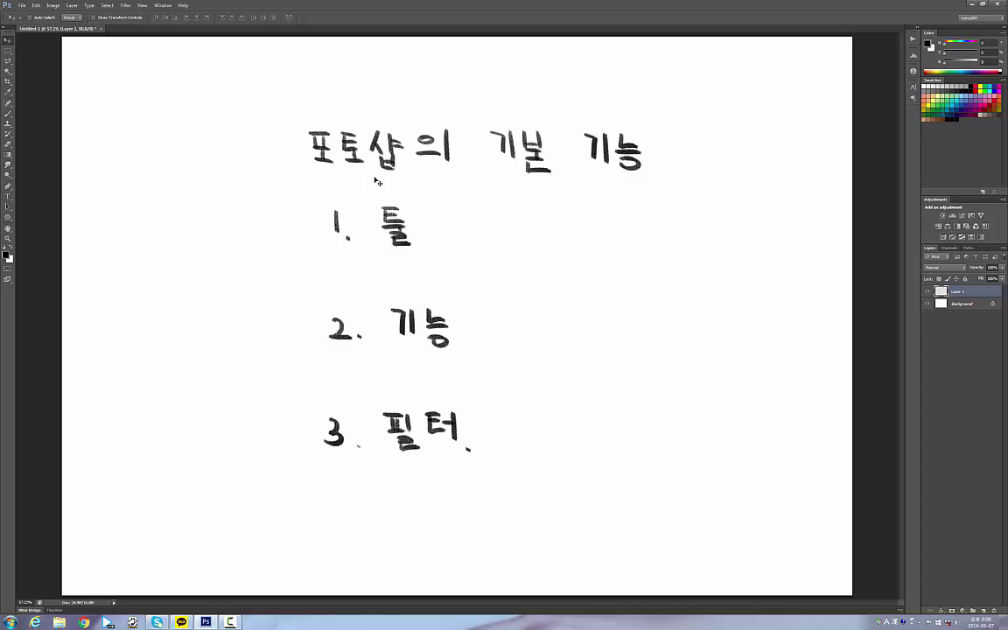
Undo the repositioning of the handwritten notes
key(ctrl+alt+z)
key(ctrl+alt+z)
key(ctrl+alt+z)
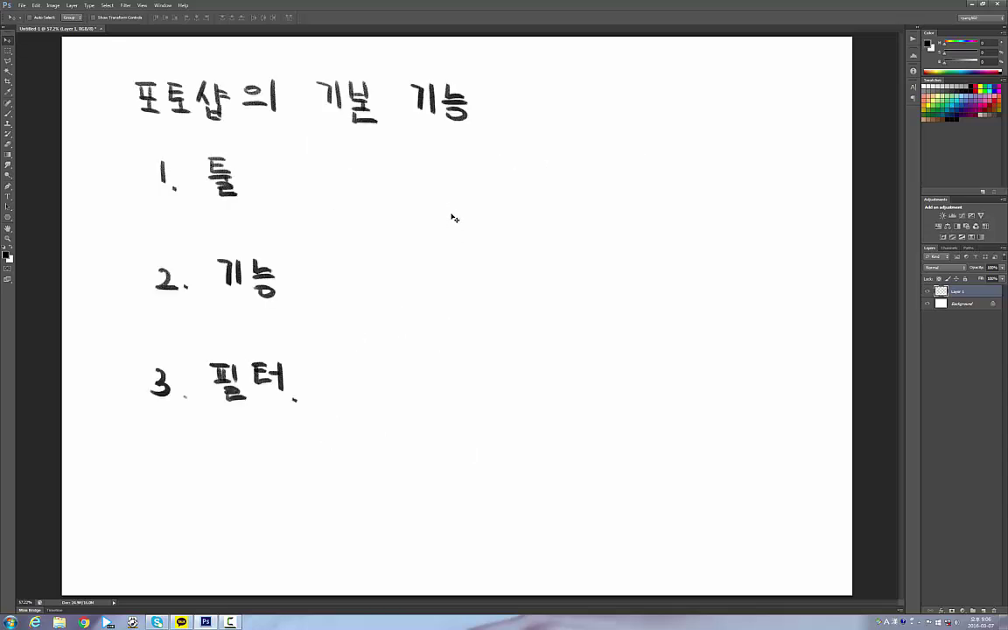
key(b)
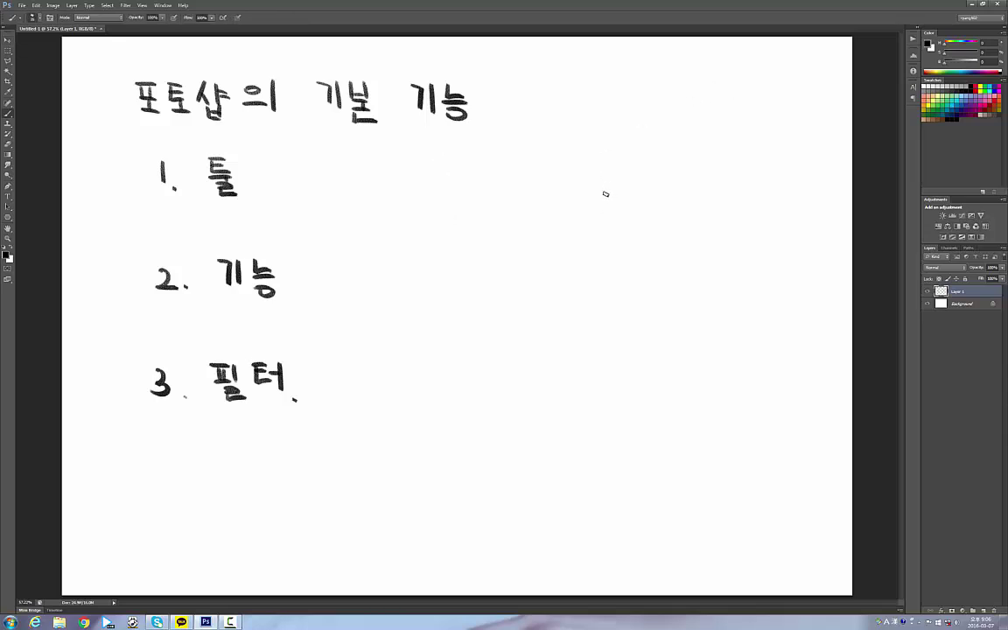
click(8, 51)
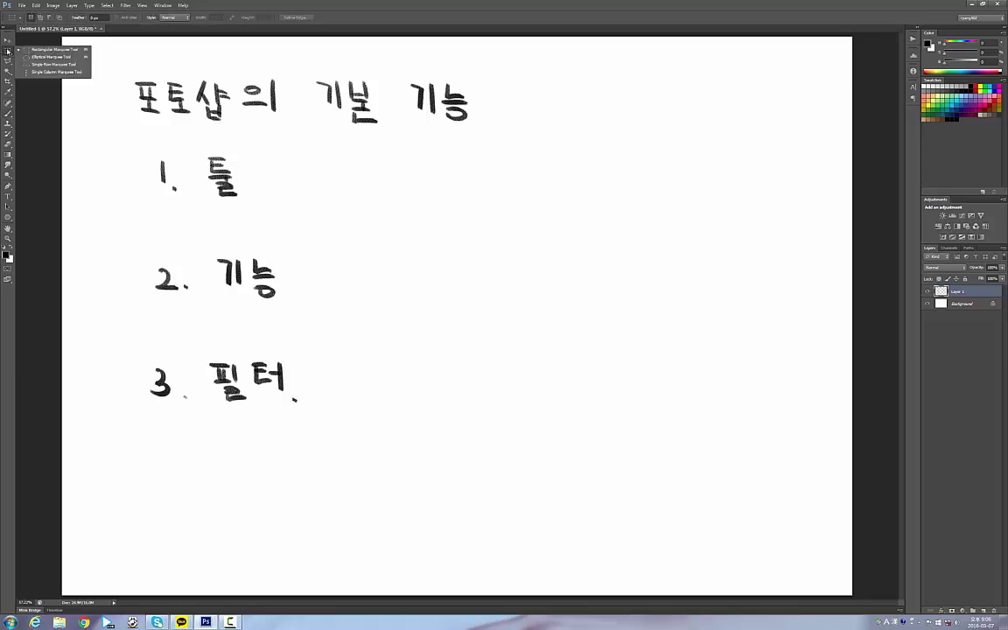
click(8, 52)
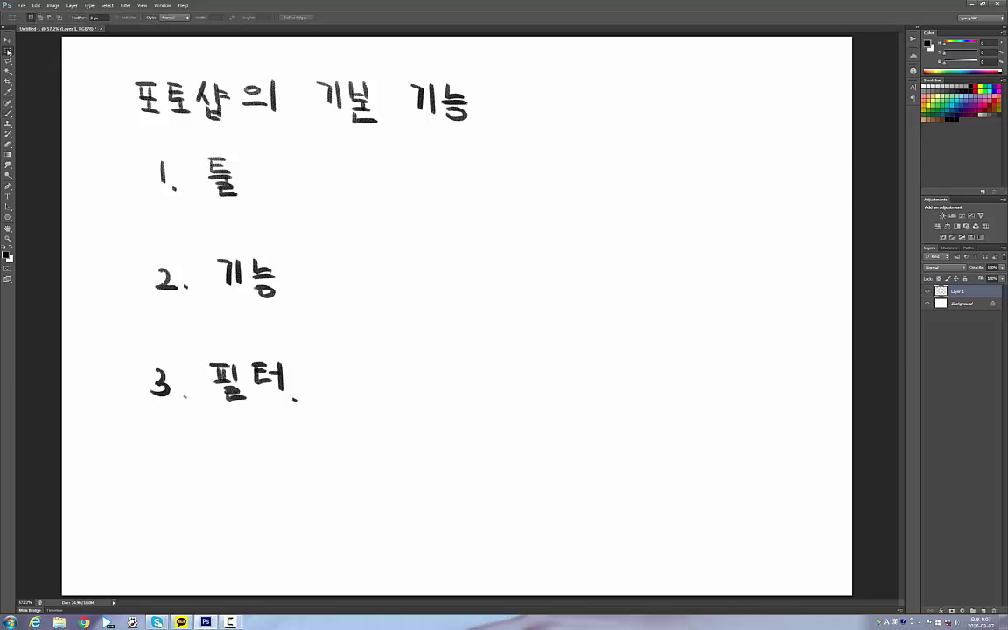
click(8, 52)
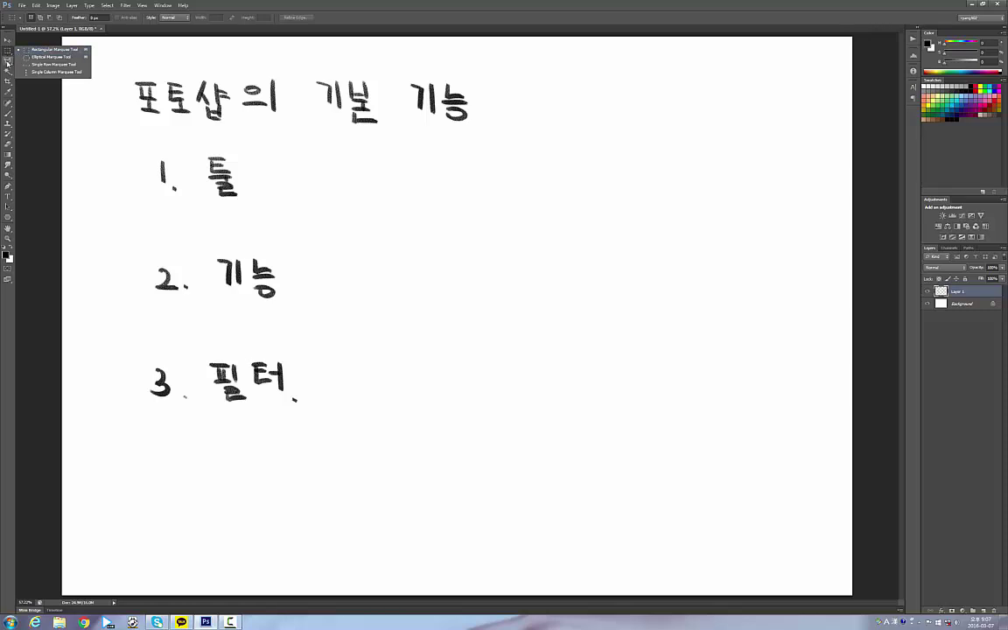
Add a new layer above Layer 1 and outline a large six-sided selection beside the notes with the Polygonal Lasso tool
click(9, 60)
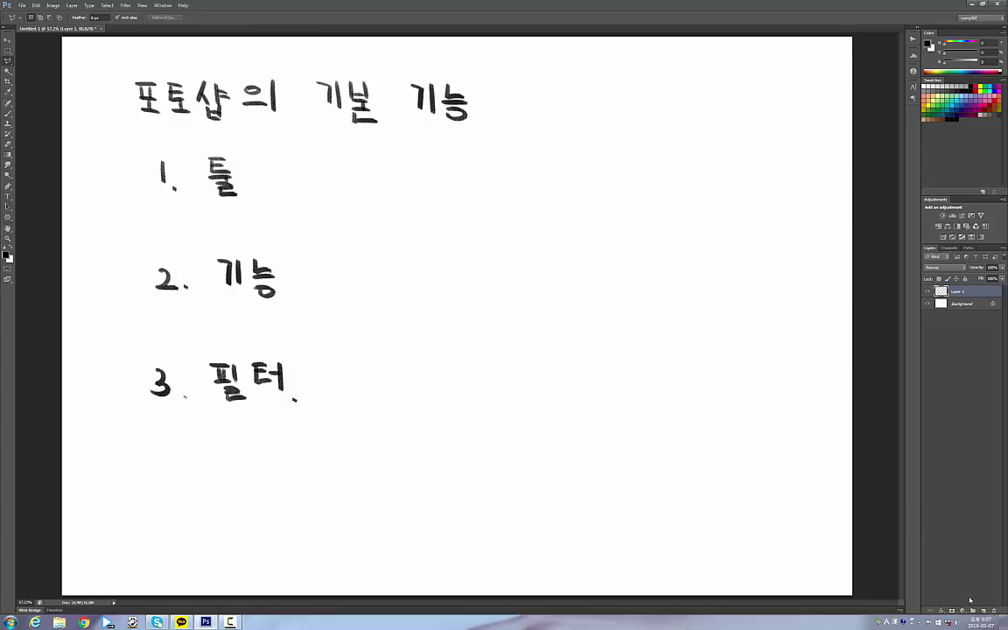
key(ctrl+shift+alt+n)
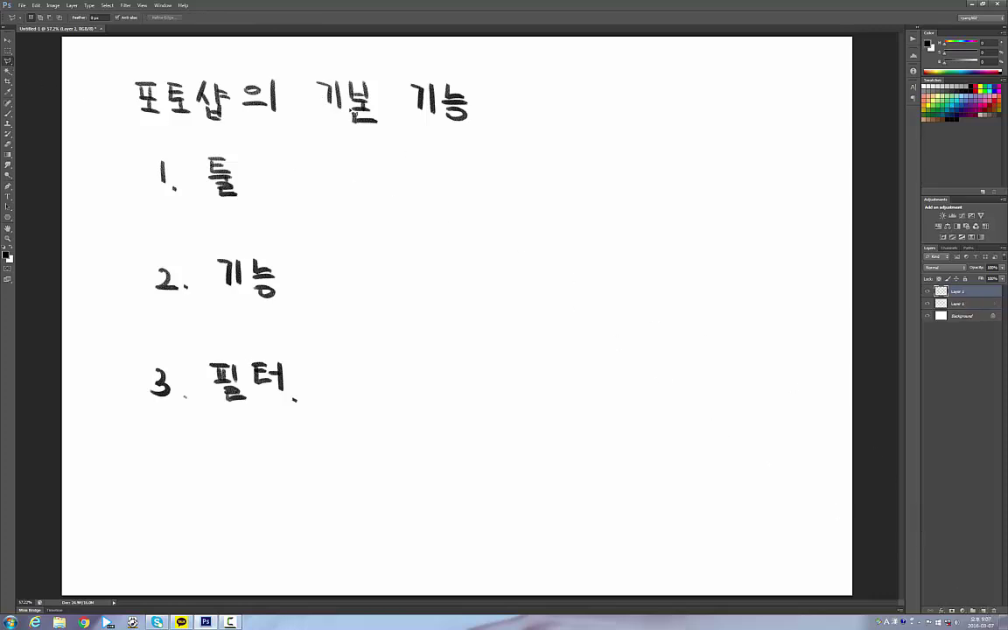
click(440, 259)
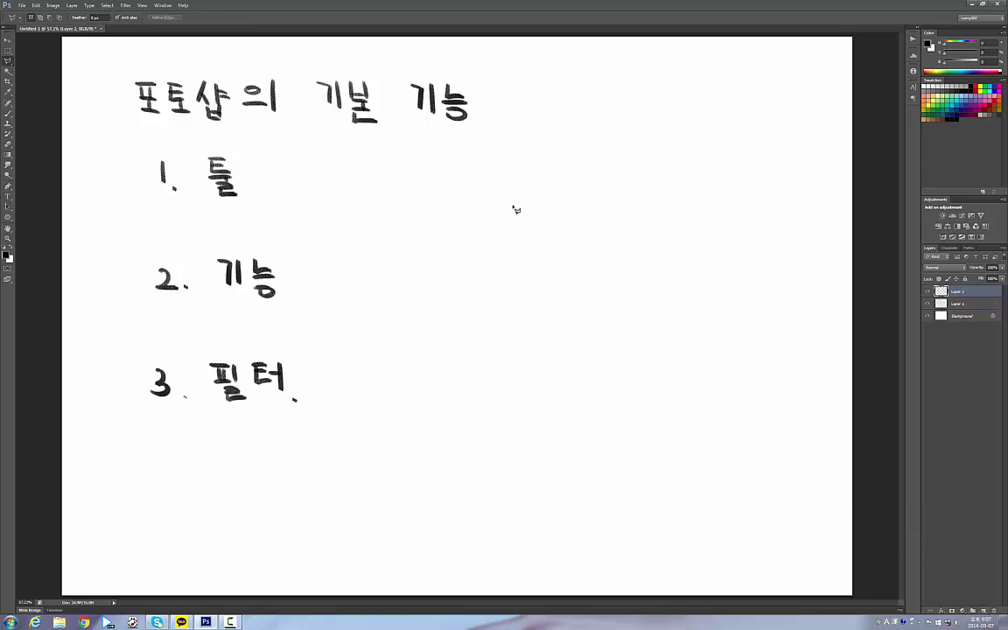
click(627, 147)
click(751, 223)
click(735, 344)
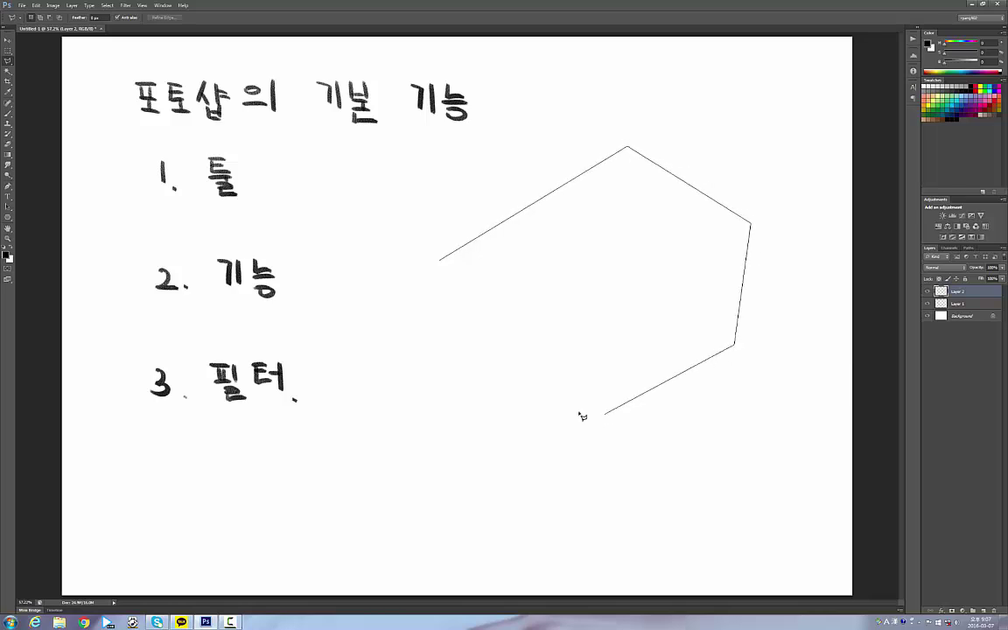
click(603, 413)
click(442, 402)
click(440, 262)
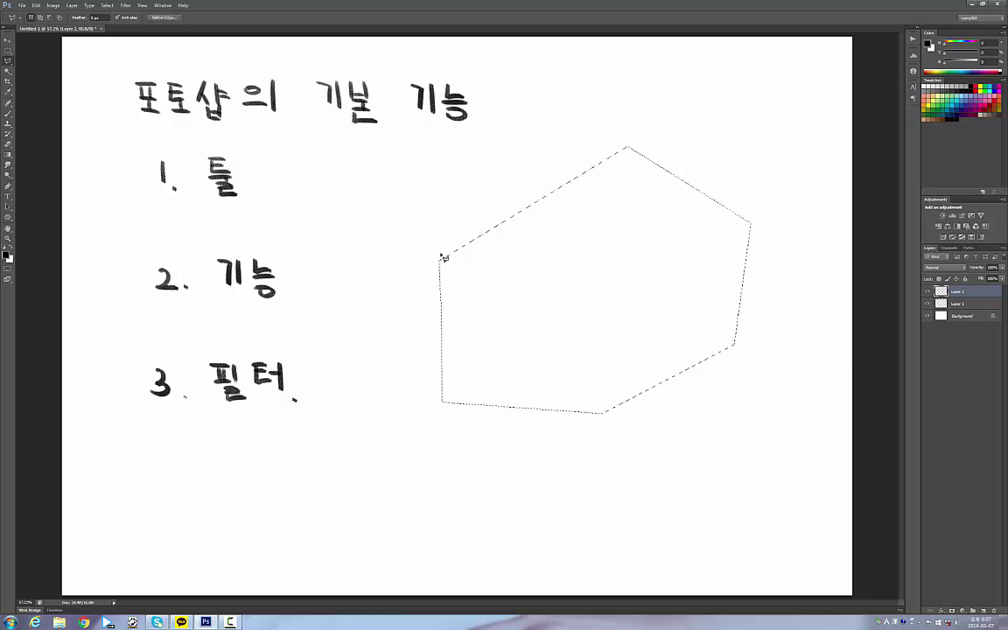
Replace the current selection with a smaller six-sided Polygonal Lasso selection in the blank area beside the notes
key(ctrl+d)
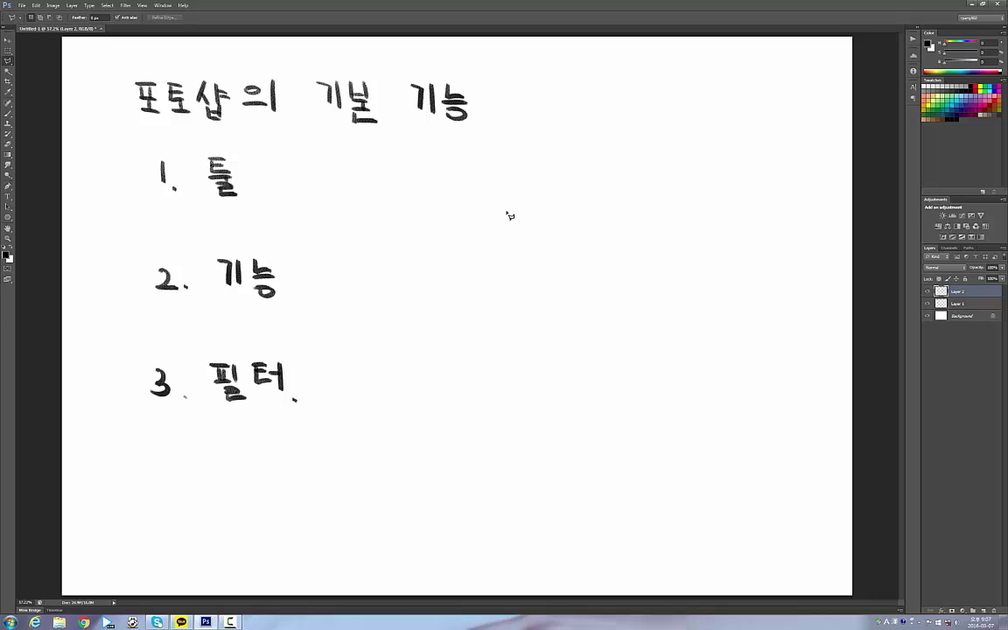
click(497, 259)
click(710, 225)
click(715, 308)
click(607, 386)
click(493, 377)
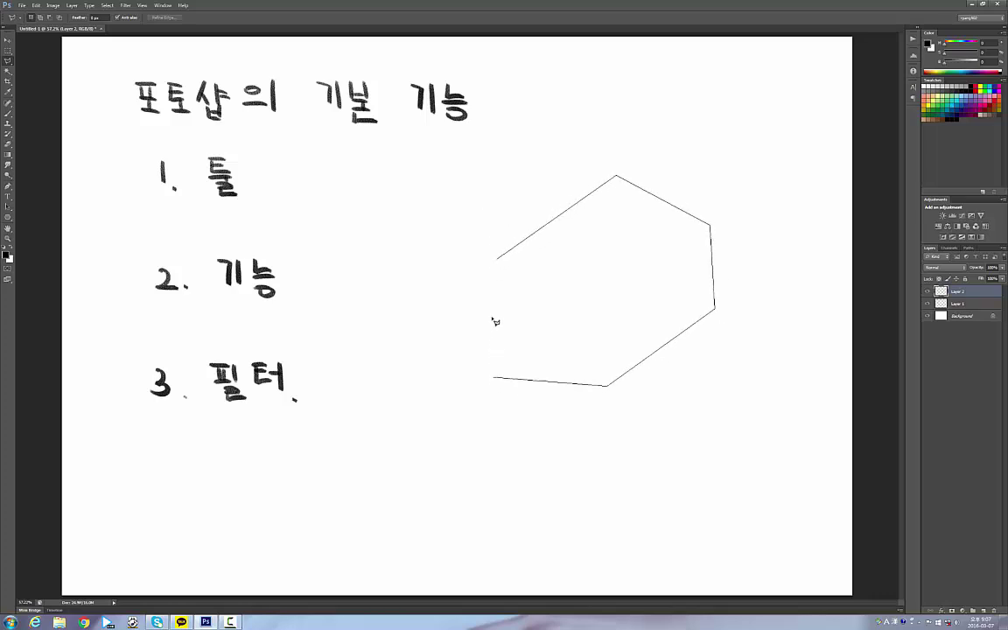
click(496, 294)
click(499, 262)
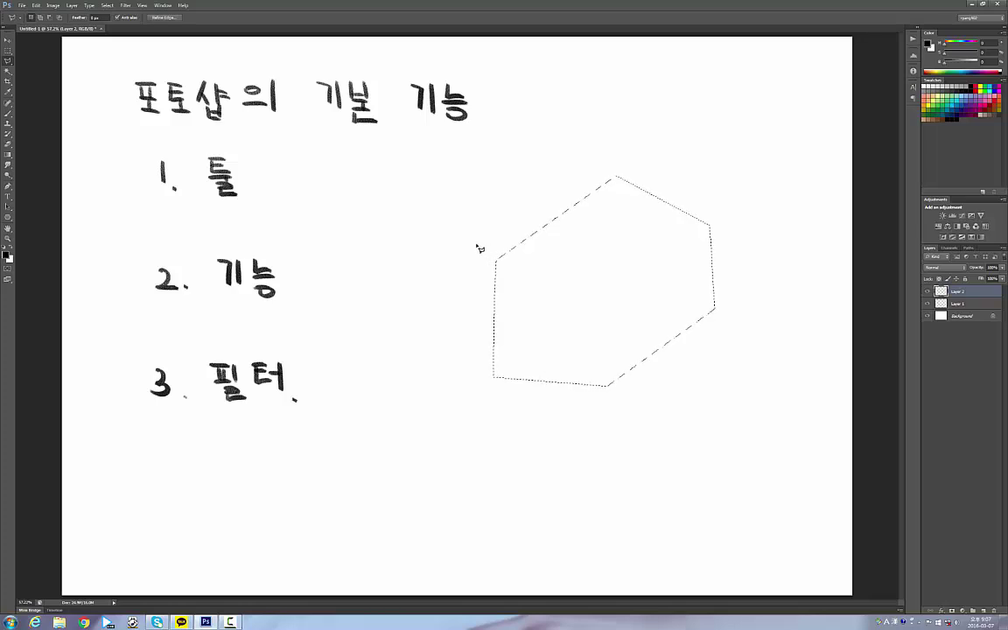
Paint black zigzag strokes across the six-sided selection on Layer 2 using a thicker solid brush and clear them
key(b)
right_click(447, 210)
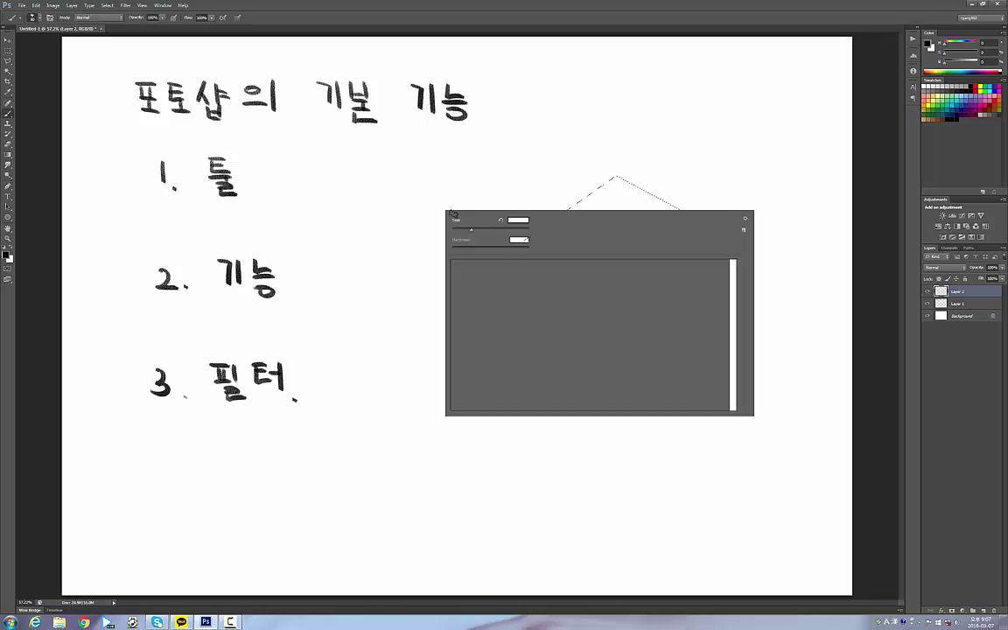
click(362, 178)
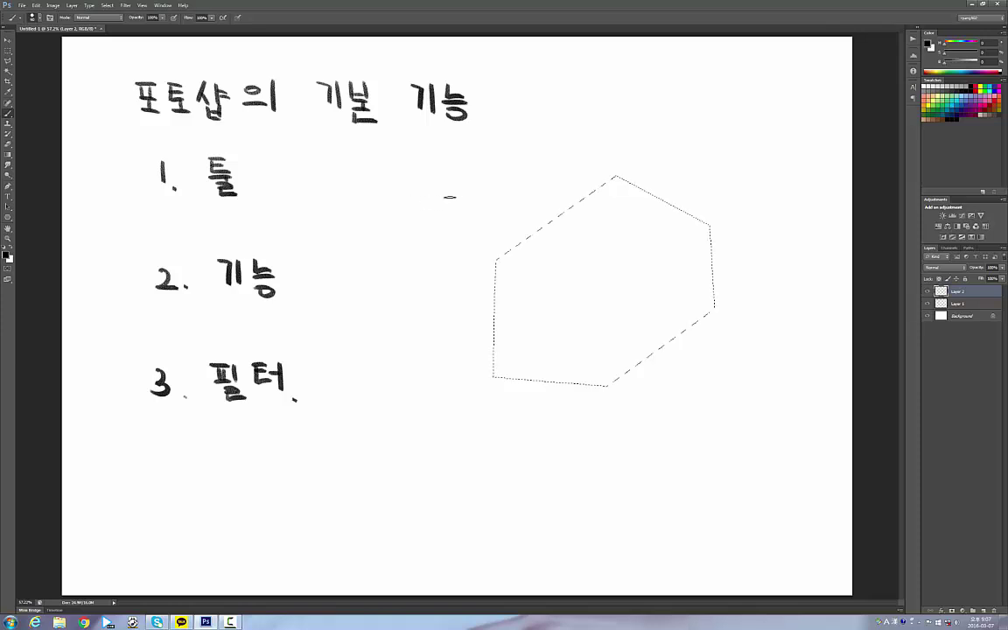
mouse_move(497, 240)
mouse_down()
mouse_move(489, 351)
mouse_move(524, 383)
mouse_move(566, 156)
mouse_move(574, 362)
mouse_move(596, 114)
mouse_move(615, 314)
mouse_move(678, 260)
mouse_move(711, 167)
mouse_move(646, 284)
mouse_up()
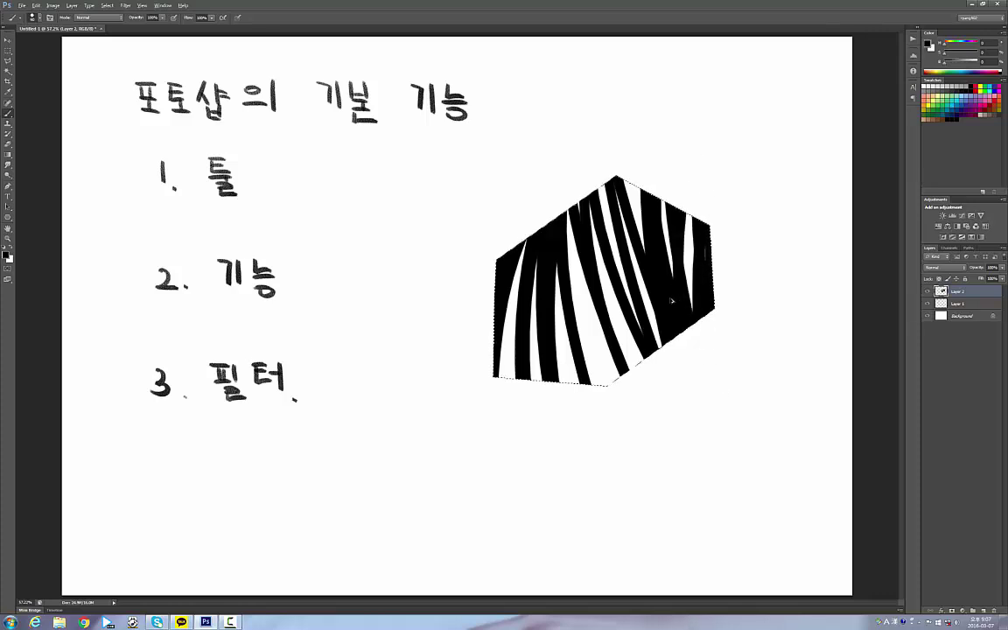
key(Delete)
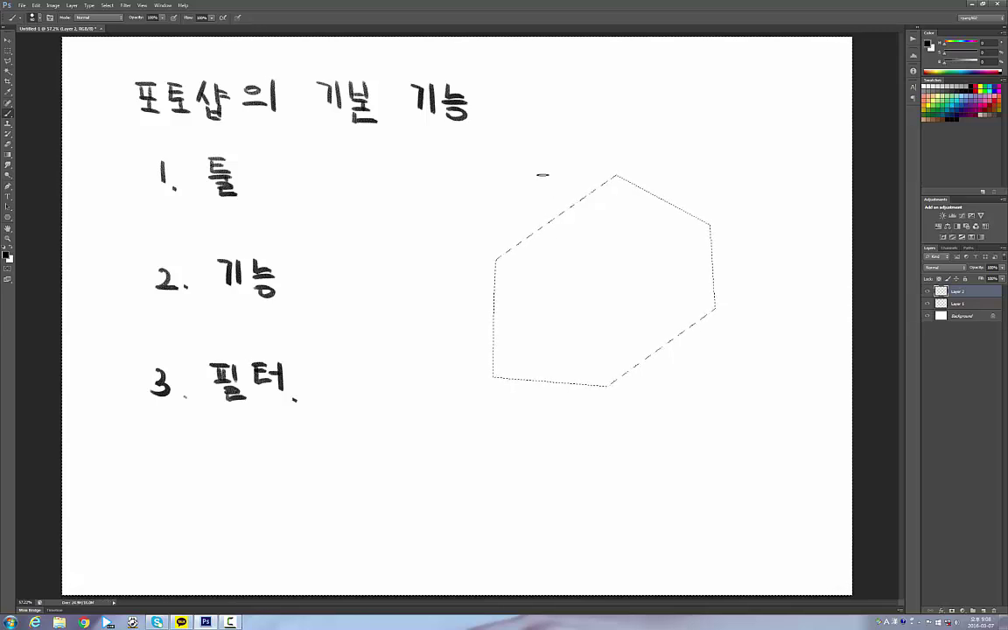
With the selection inverted, paint black vertical strokes across the area surrounding the polygon and clear them
mouse_move(517, 156)
mouse_down()
mouse_move(507, 490)
mouse_move(536, 429)
mouse_up()
mouse_move(543, 154)
mouse_down()
mouse_move(570, 469)
mouse_move(606, 451)
mouse_up()
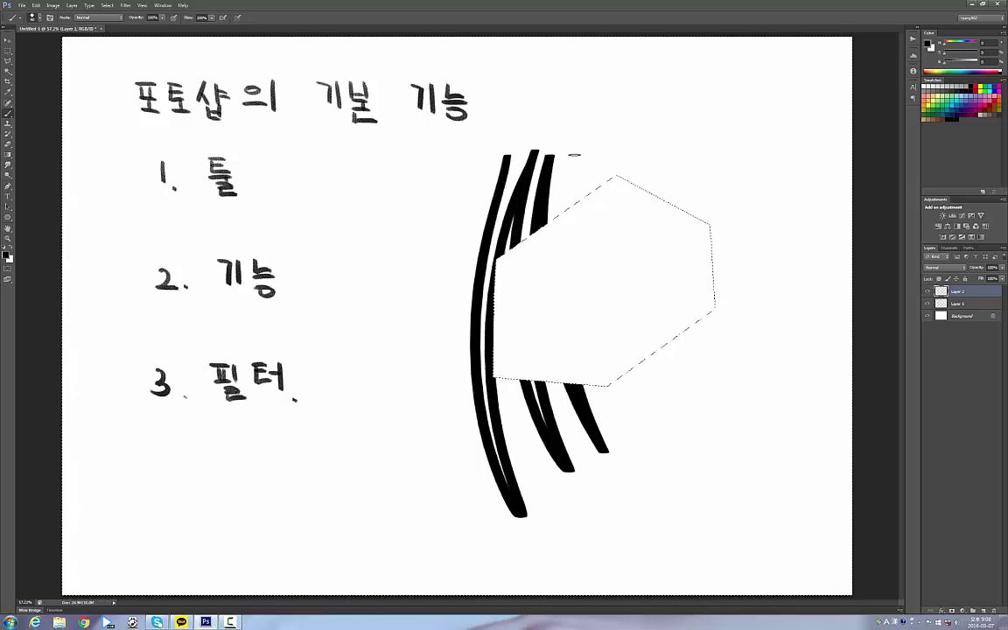
mouse_move(575, 144)
mouse_down()
mouse_move(612, 236)
mouse_move(646, 433)
mouse_up()
drag(623, 121, 676, 425)
drag(661, 122, 700, 395)
drag(696, 136, 709, 227)
drag(728, 147, 710, 228)
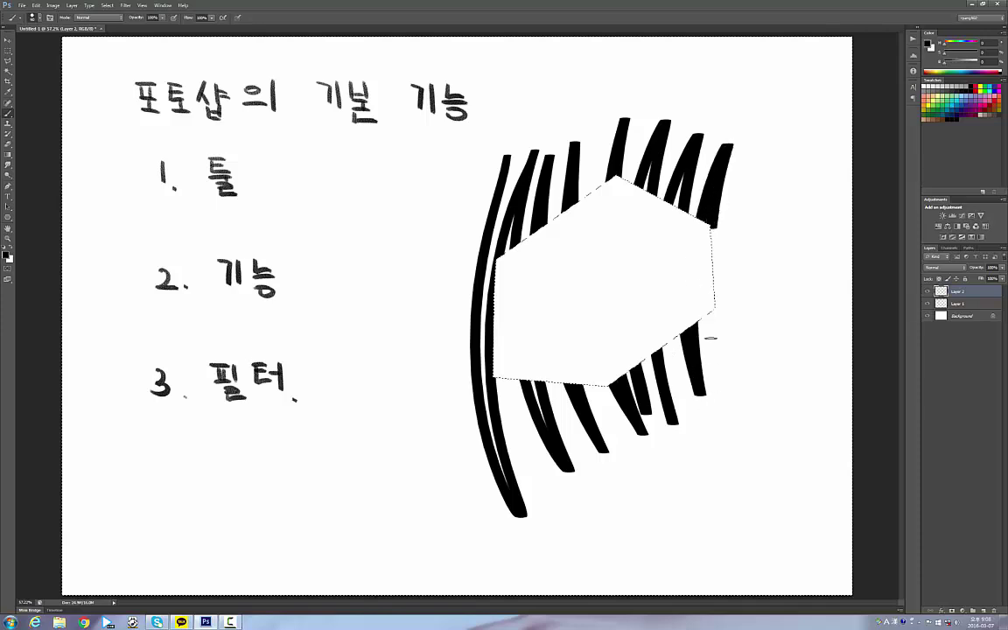
key(Delete)
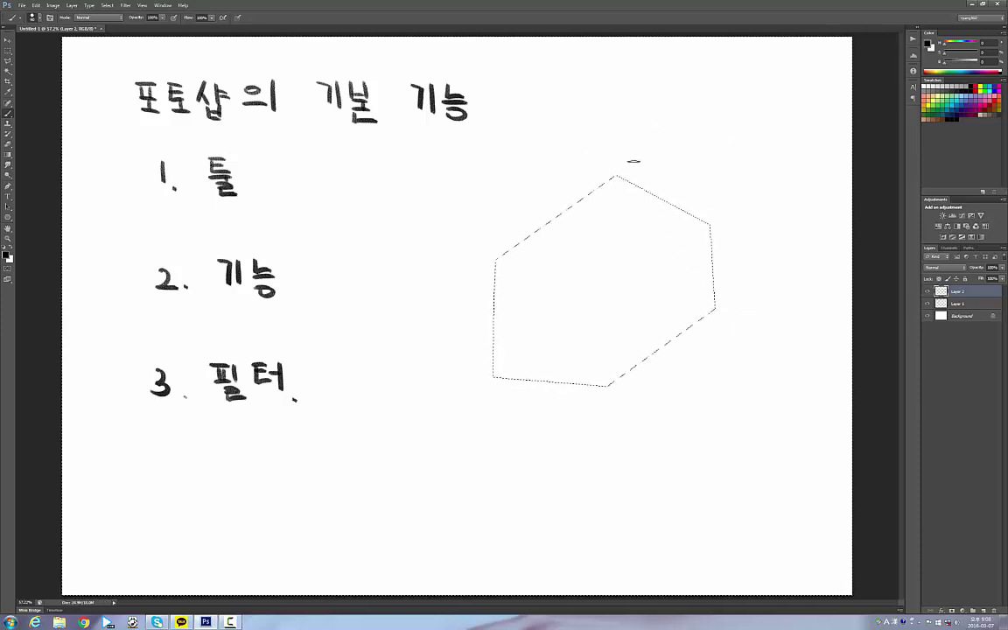
Switch the brush to a textured preset from the sketch group of the brush library
right_click(688, 111)
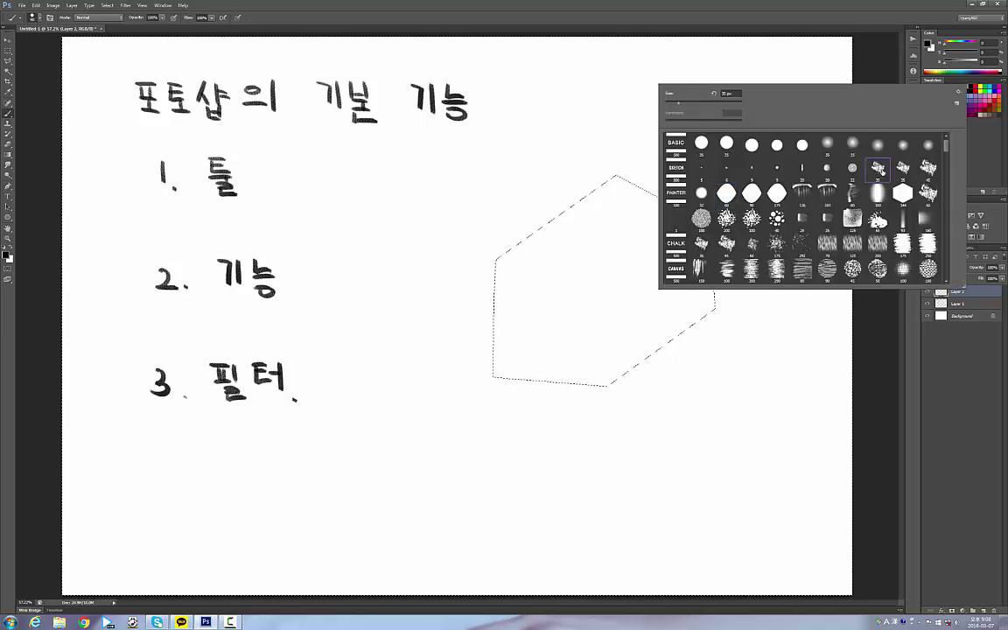
click(903, 167)
click(648, 127)
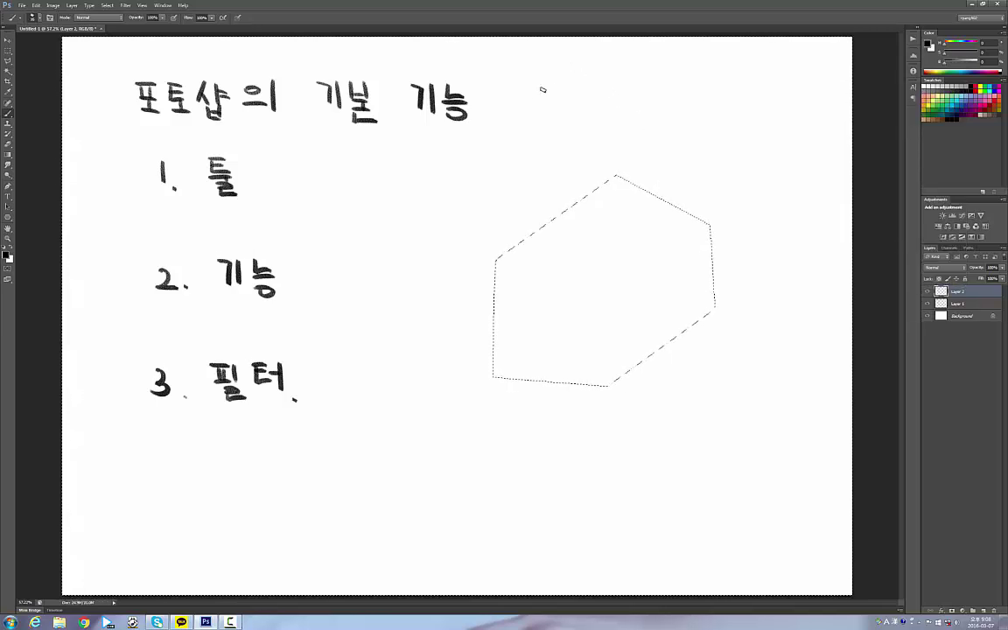
Deselect the inverted polygon selection
click(9, 60)
key(v)
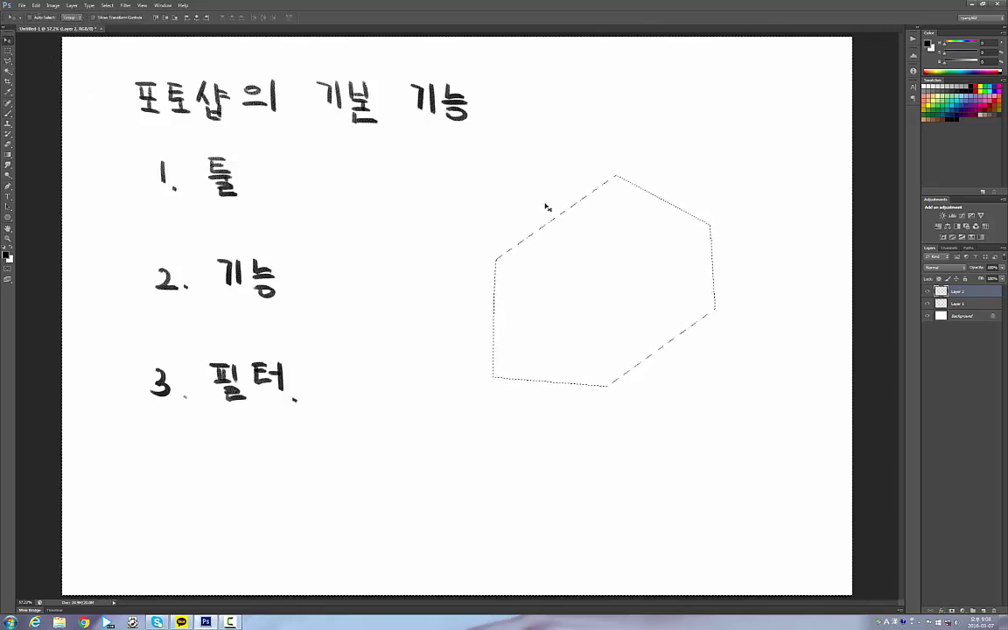
key(ctrl+d)
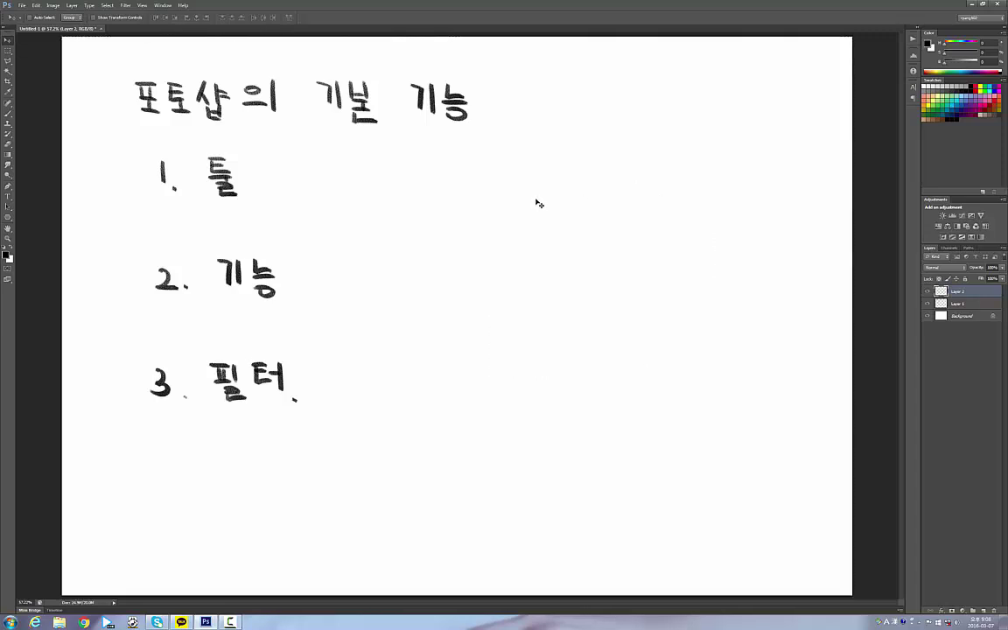
Hide Layer 1 and handwrite "V : 이동" with the brush near the upper-left corner of the canvas on Layer 2
key(b)
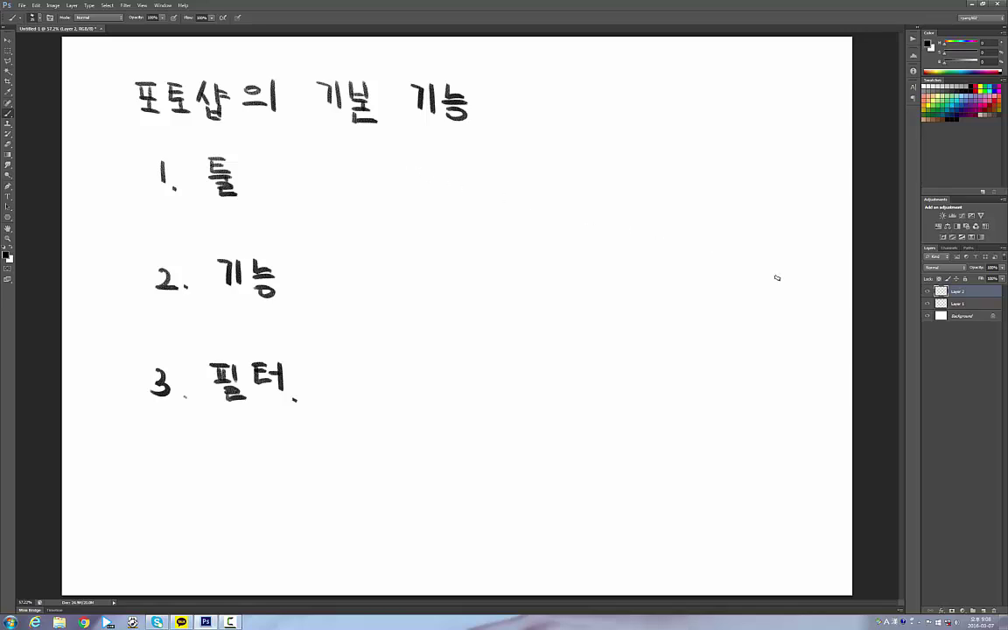
click(928, 304)
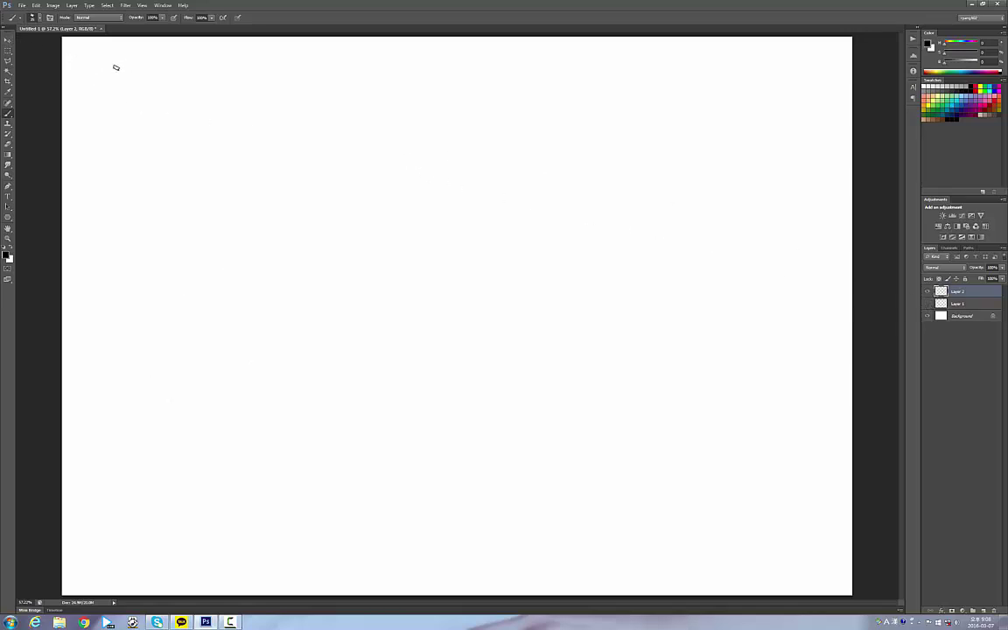
mouse_move(115, 64)
mouse_down()
mouse_move(195, 64)
mouse_move(210, 84)
mouse_up()
click(157, 65)
click(158, 83)
mouse_move(221, 62)
mouse_down()
mouse_move(235, 62)
mouse_move(240, 83)
mouse_up()
drag(234, 87, 233, 88)
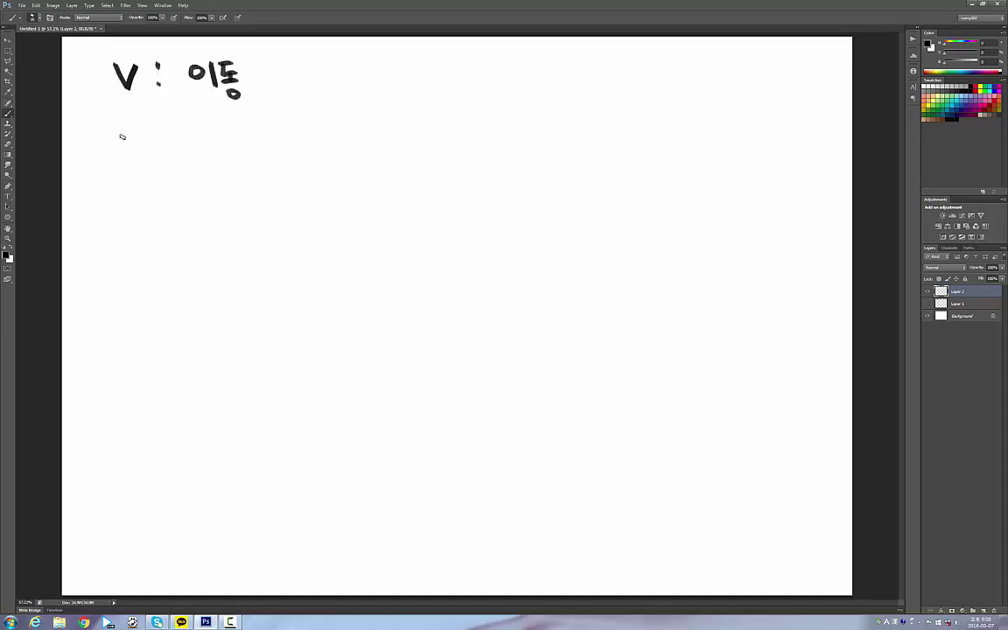
Handwrite "L : 선택" with the brush on a new line below "V : 이동"
mouse_move(120, 128)
mouse_down()
mouse_move(121, 157)
mouse_move(140, 157)
mouse_move(163, 135)
mouse_up()
drag(164, 154, 163, 157)
mouse_move(205, 126)
mouse_down()
mouse_move(199, 146)
mouse_move(222, 161)
mouse_move(232, 137)
mouse_move(225, 146)
mouse_up()
drag(226, 146, 261, 172)
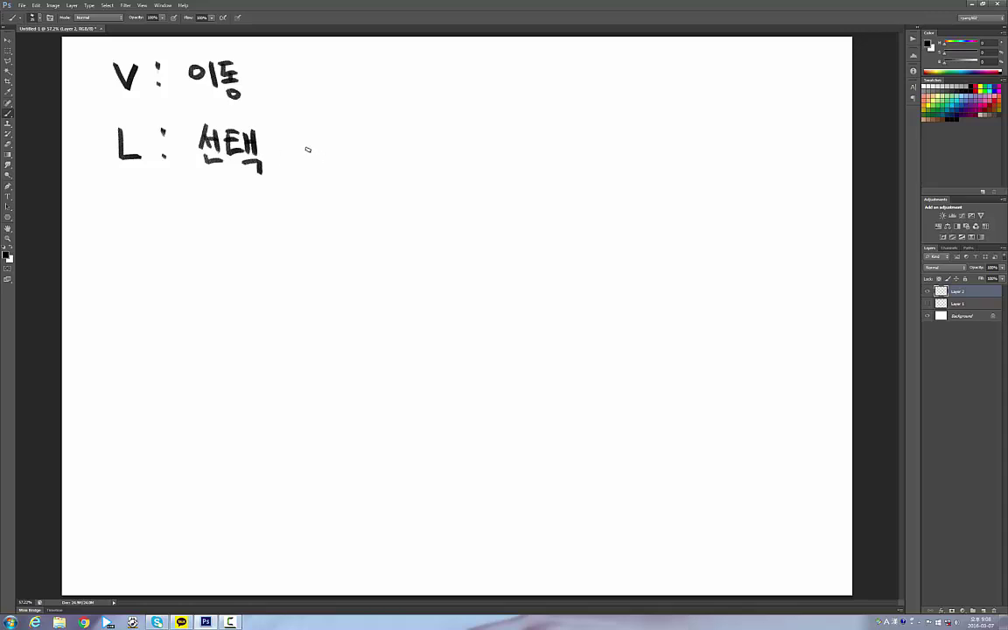
Handwrite an arrow followed by "반전" after "선택" on the second line
drag(295, 140, 356, 150)
mouse_move(372, 130)
mouse_down()
mouse_move(373, 150)
mouse_move(373, 140)
mouse_up()
drag(356, 150, 380, 153)
mouse_move(381, 140)
mouse_down()
mouse_move(386, 162)
mouse_move(414, 140)
mouse_up()
drag(416, 128, 417, 150)
drag(399, 154, 420, 163)
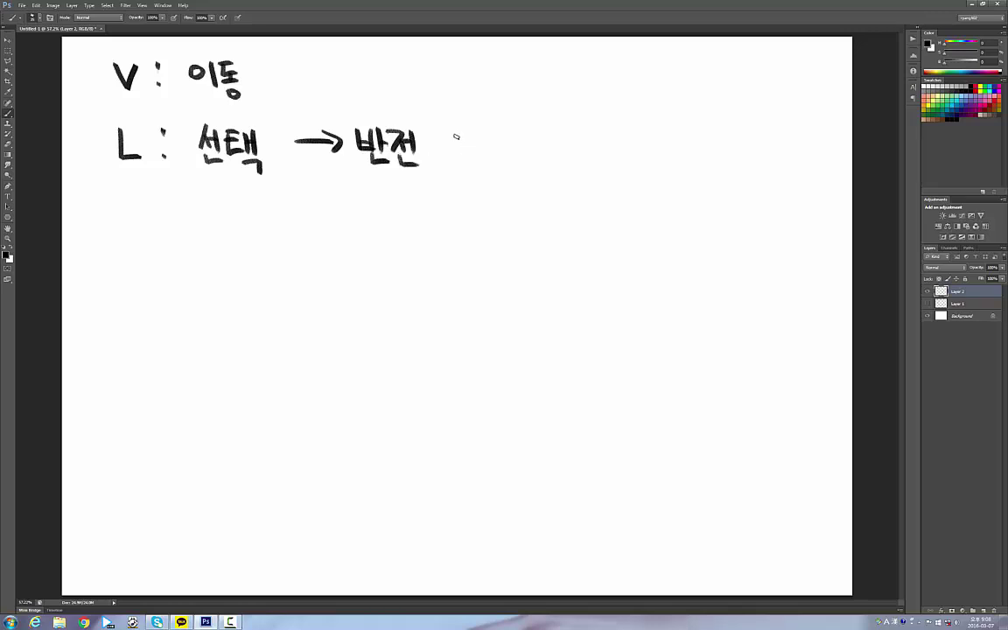
Handwrite "ctrl + i" with the brush after "반전" on the second line
mouse_move(457, 133)
mouse_down()
mouse_move(454, 161)
mouse_move(473, 159)
mouse_up()
mouse_move(465, 145)
mouse_down()
mouse_move(501, 133)
mouse_move(516, 160)
mouse_move(554, 141)
mouse_up()
drag(546, 129, 546, 156)
click(580, 132)
drag(579, 140, 580, 161)
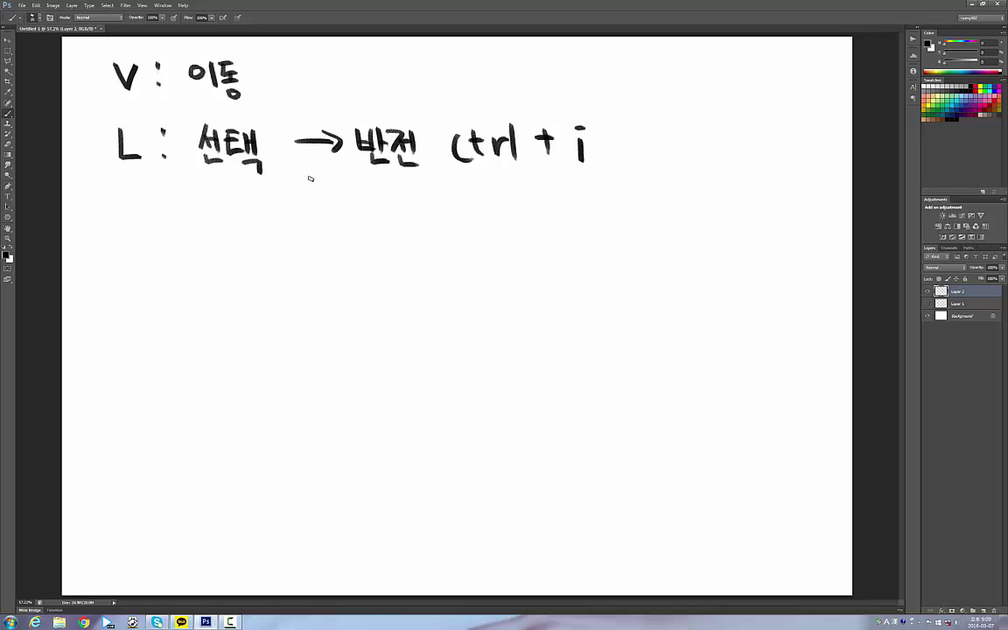
click(8, 59)
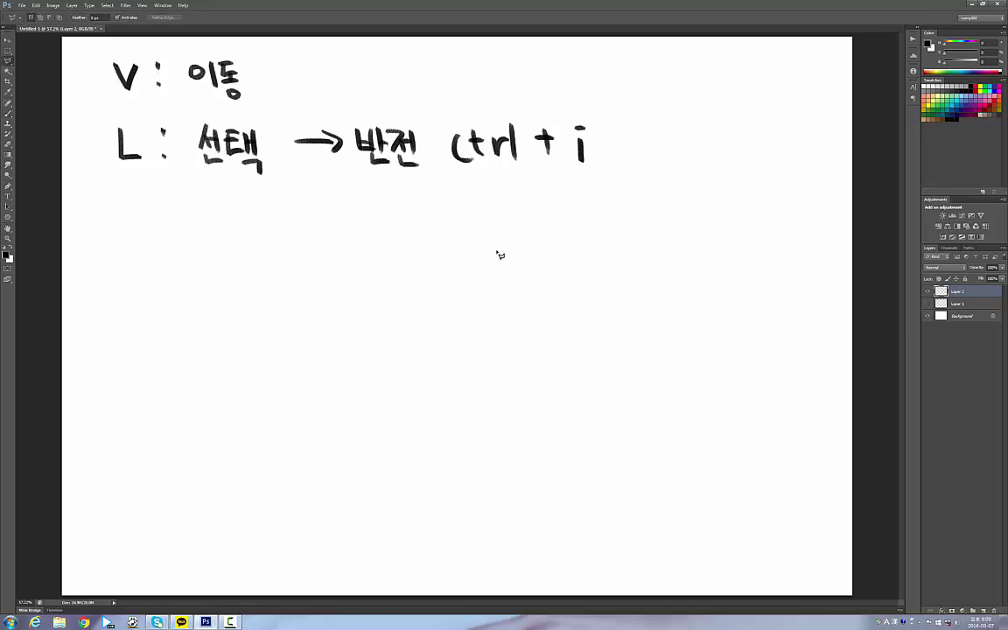
click(416, 220)
click(548, 171)
click(608, 209)
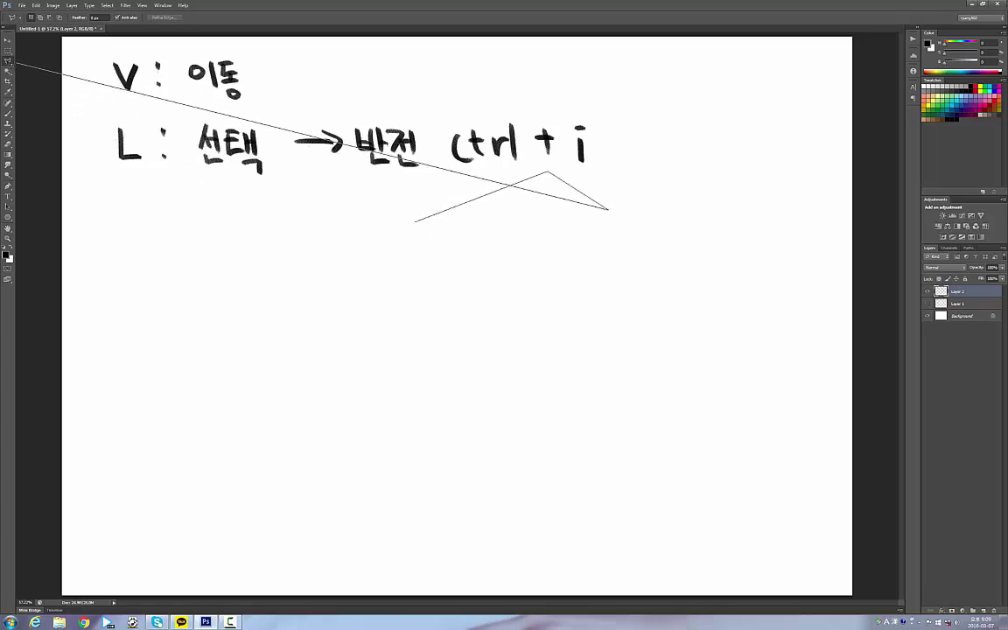
click(16, 64)
key(Escape)
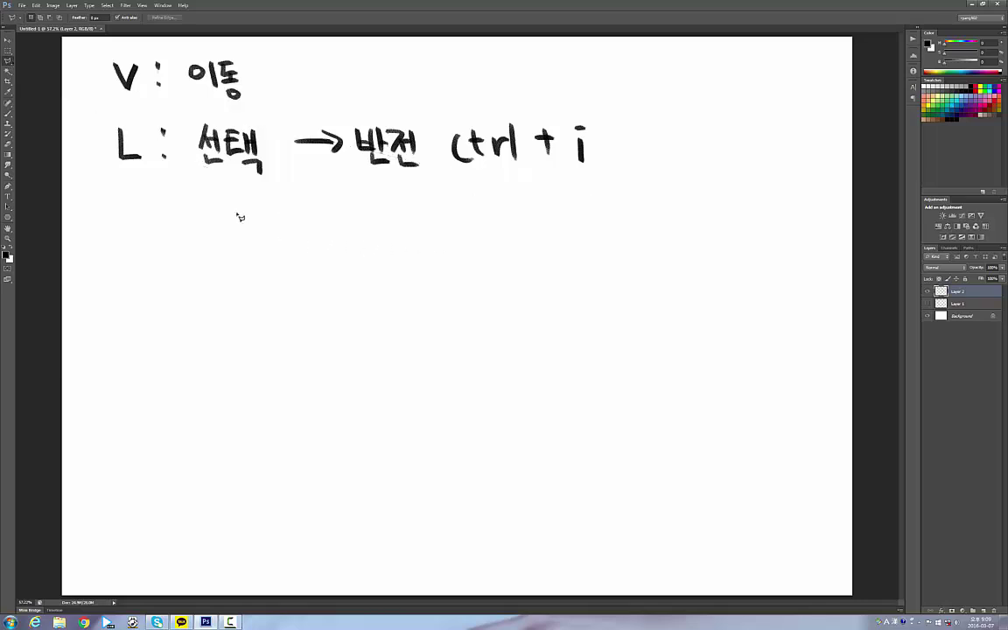
Draw a freehand selection with the Lasso tool in the middle of the canvas and deselect it
click(11, 61)
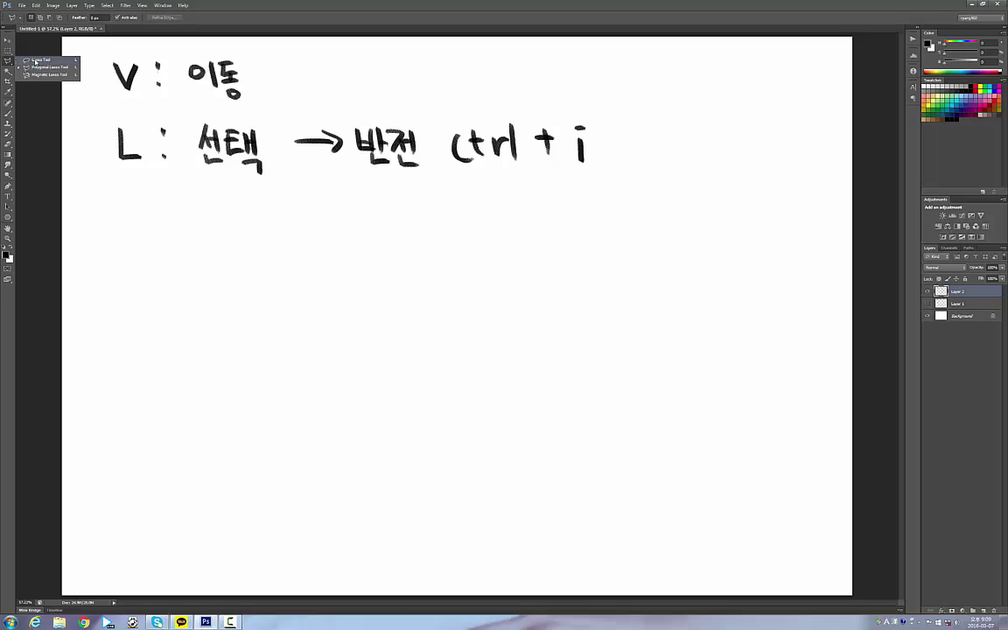
click(35, 61)
drag(389, 275, 356, 311)
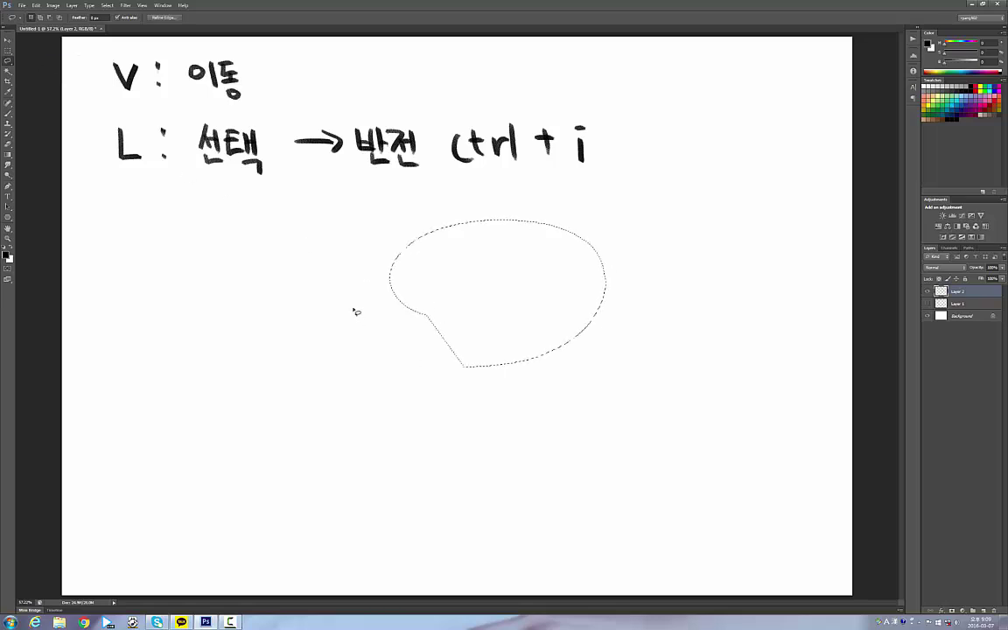
click(441, 295)
Draw a freehand round selection with the Polygonal Lasso tool below the second line and deselect it
click(9, 63)
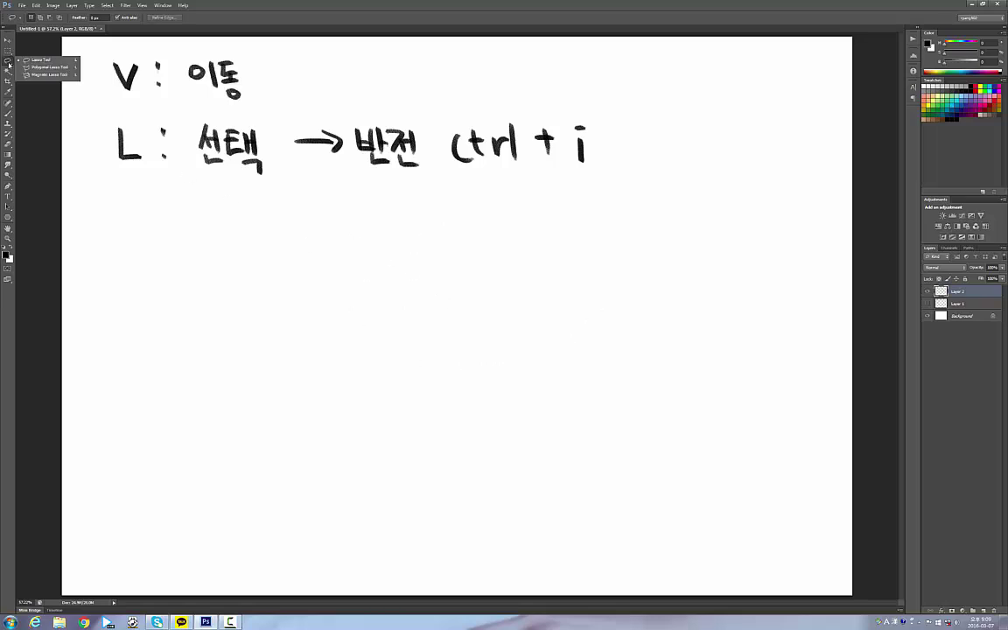
click(35, 66)
click(347, 271)
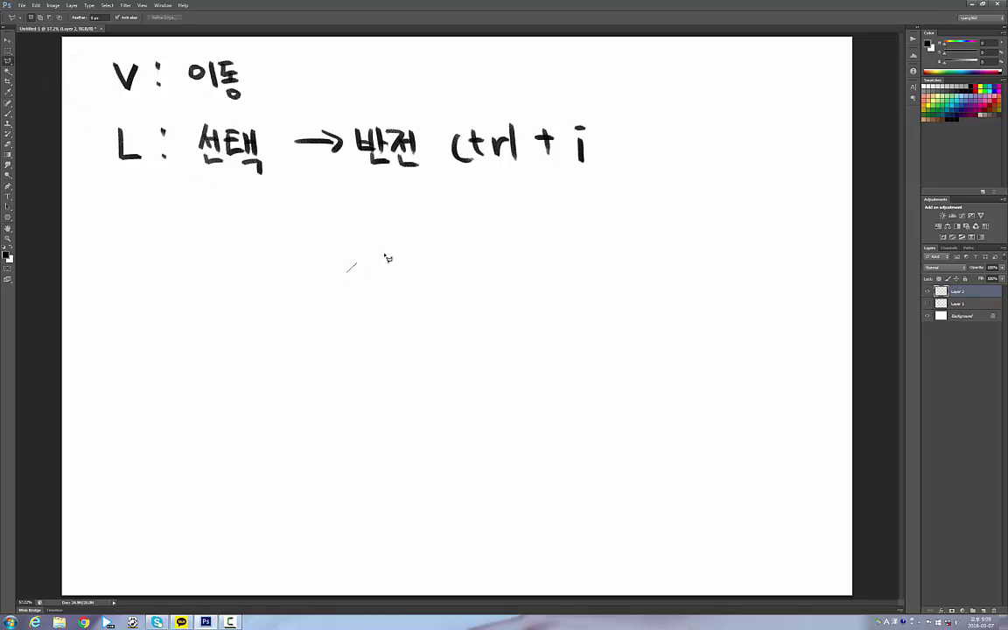
mouse_move(594, 225)
mouse_down()
mouse_move(628, 248)
mouse_move(660, 302)
mouse_move(620, 371)
mouse_move(578, 396)
mouse_move(525, 406)
mouse_move(465, 392)
mouse_move(441, 340)
mouse_move(495, 270)
mouse_move(556, 273)
mouse_move(537, 249)
mouse_move(480, 264)
mouse_move(418, 311)
mouse_move(387, 319)
mouse_move(349, 272)
mouse_up()
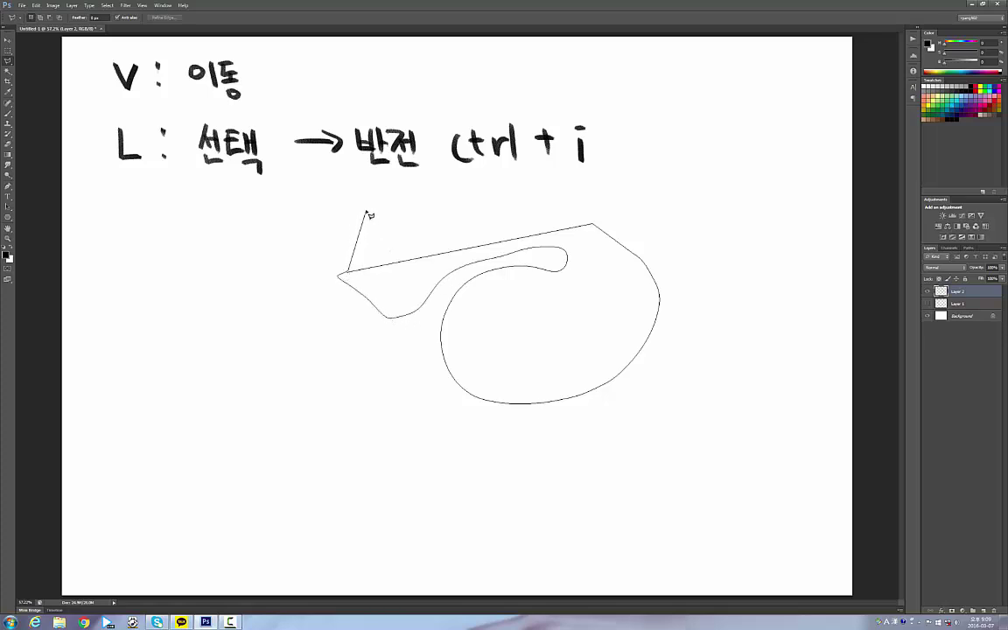
key(Escape)
mouse_move(362, 225)
mouse_down()
mouse_move(424, 192)
mouse_move(503, 254)
mouse_move(417, 335)
mouse_move(349, 261)
mouse_move(384, 205)
mouse_move(364, 225)
mouse_up()
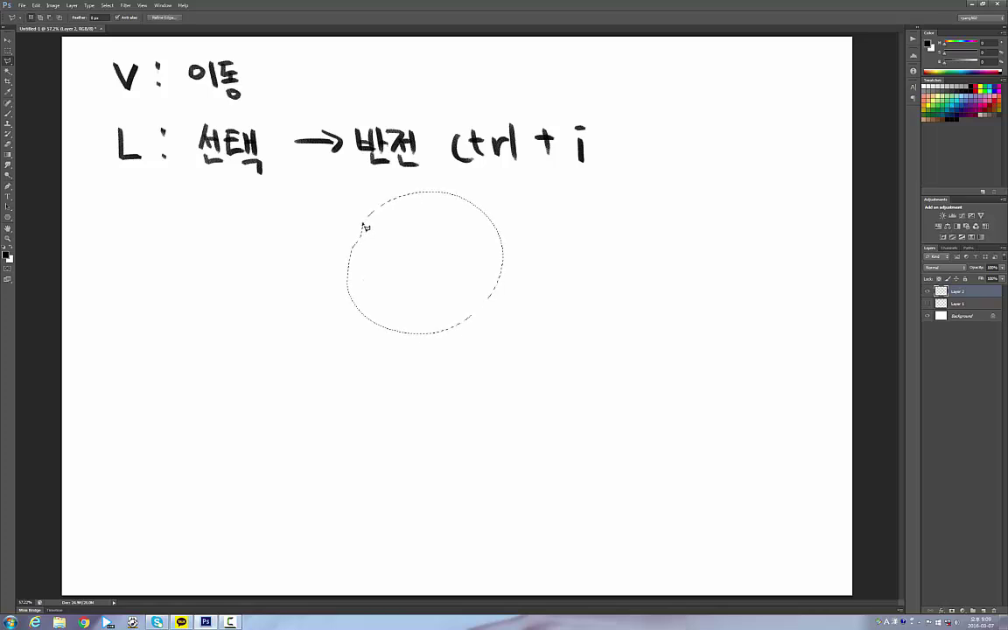
key(ctrl+d)
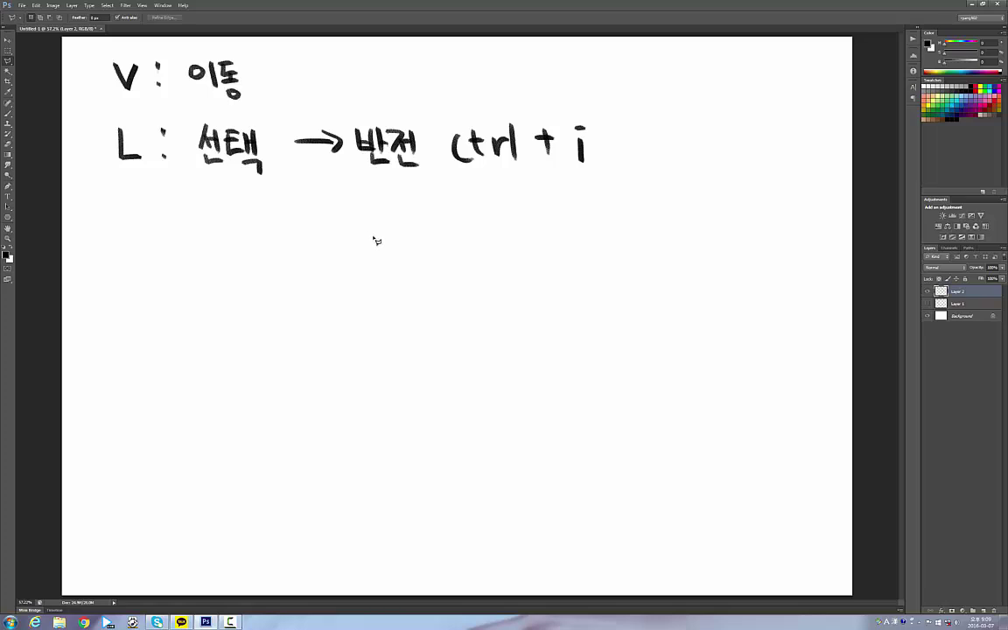
Handwrite "tip : art" with the brush at the end of the second line
key(b)
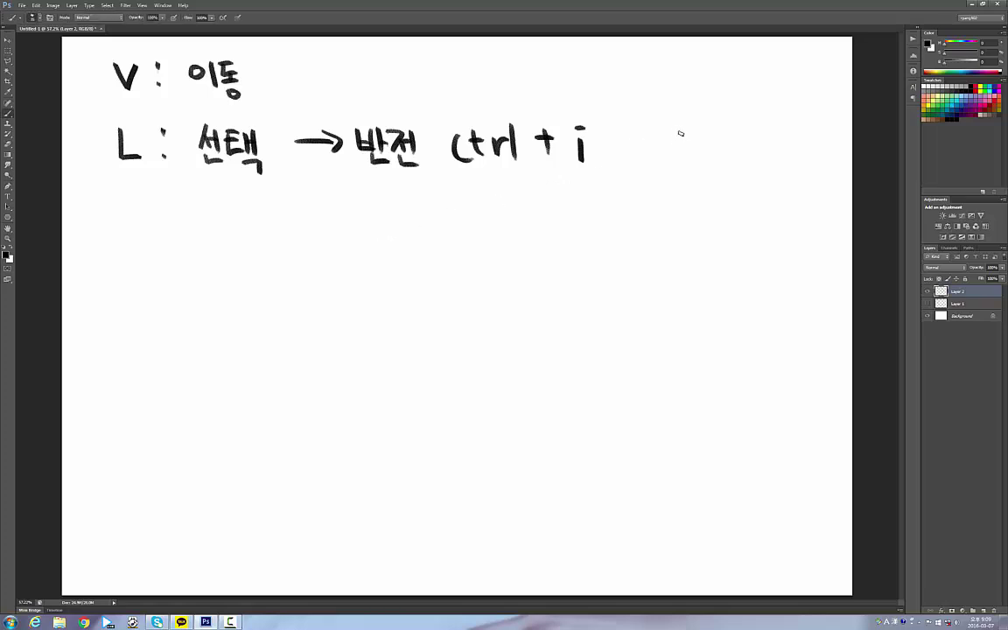
mouse_move(655, 135)
mouse_down()
mouse_move(685, 152)
mouse_move(706, 128)
mouse_move(705, 144)
mouse_move(738, 131)
mouse_move(733, 147)
mouse_move(765, 149)
mouse_up()
click(676, 128)
click(707, 134)
click(707, 147)
drag(756, 136, 771, 134)
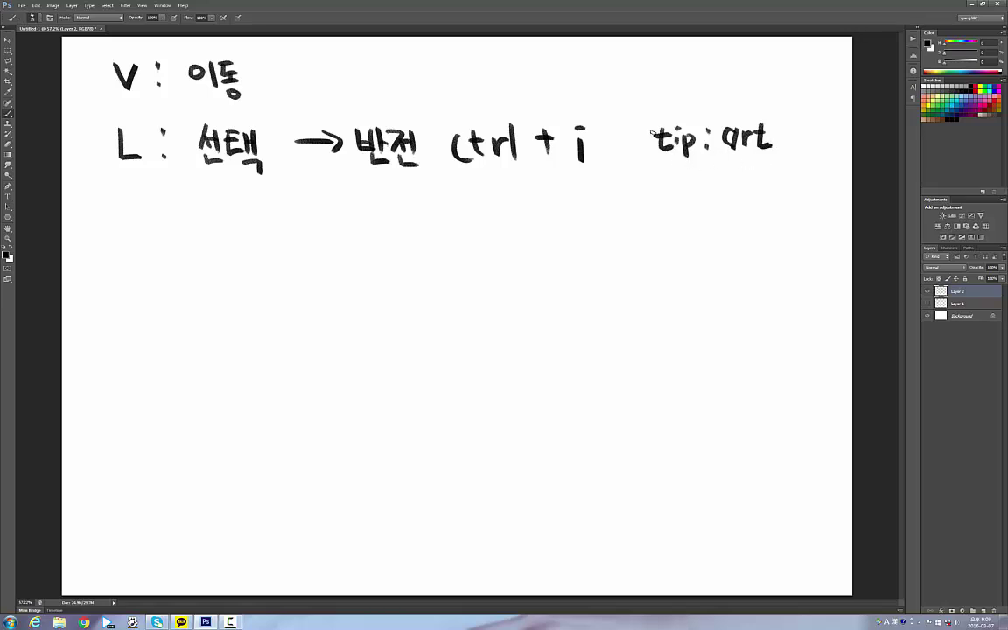
Crop away the upper part of the canvas with the Crop tool and undo the crop
click(9, 71)
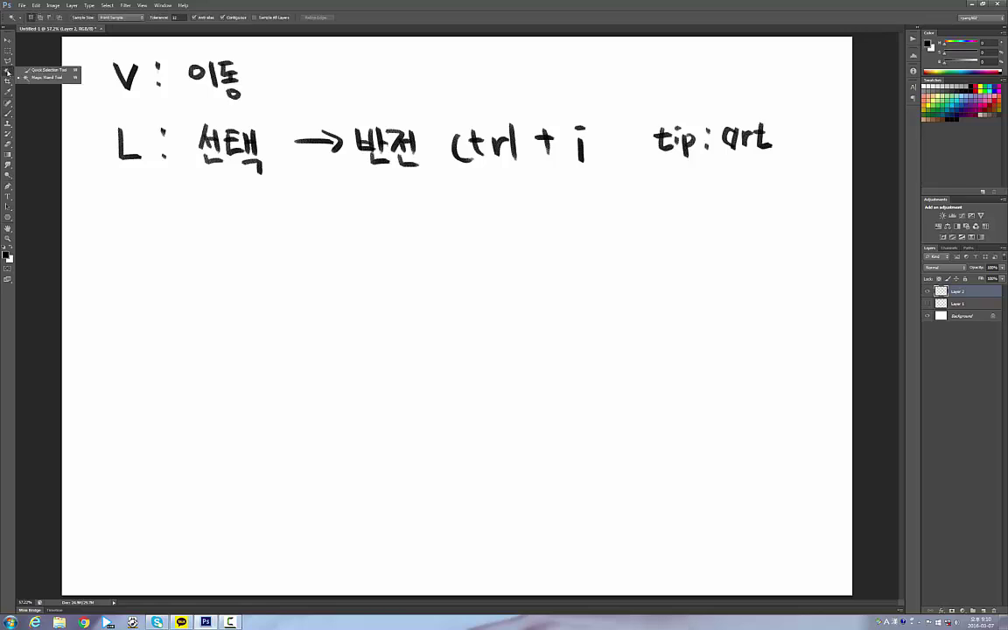
click(8, 82)
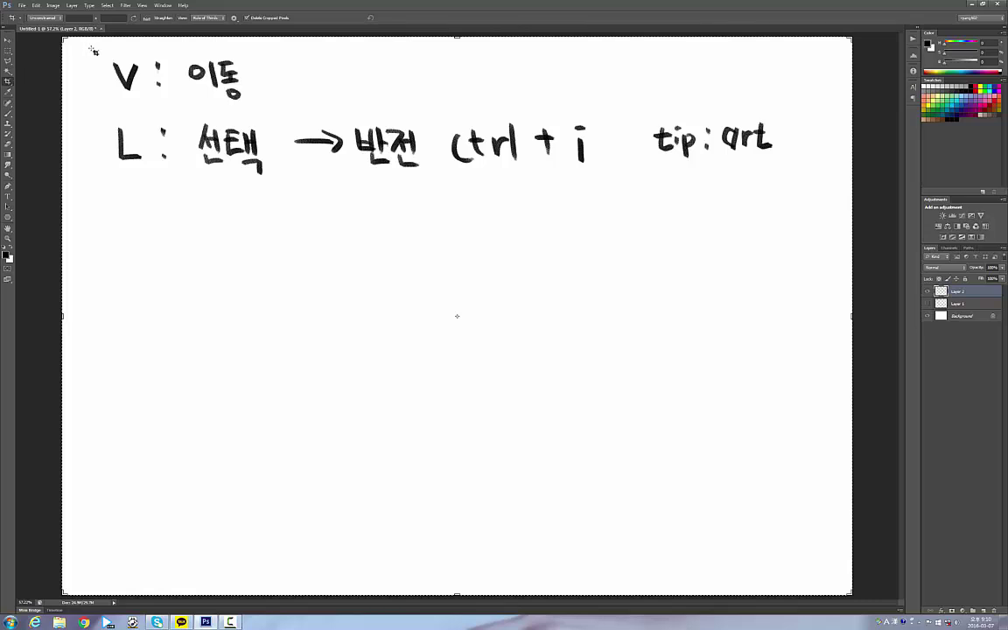
drag(457, 37, 462, 110)
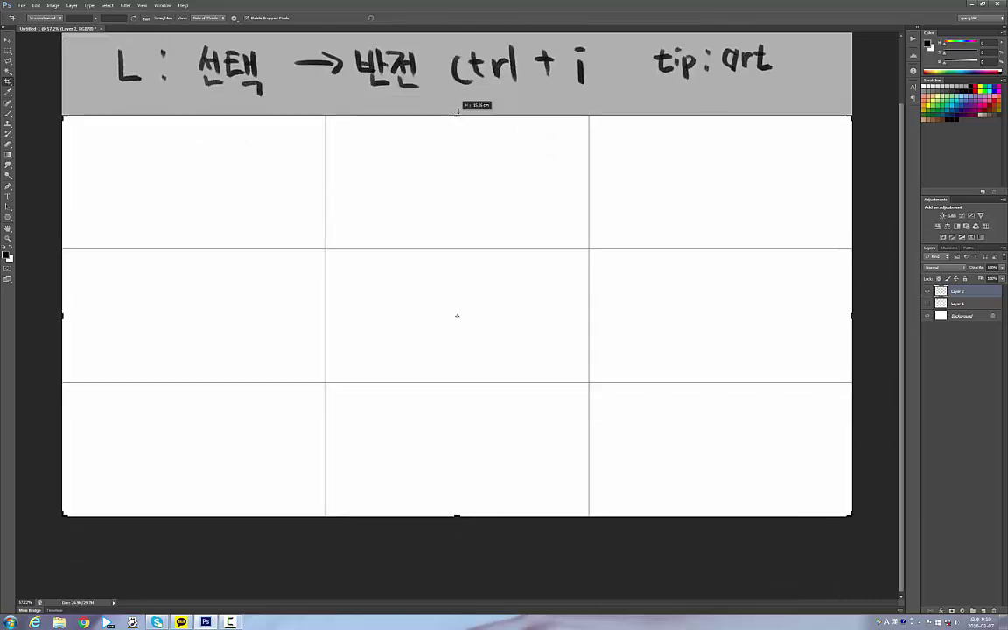
key(Return)
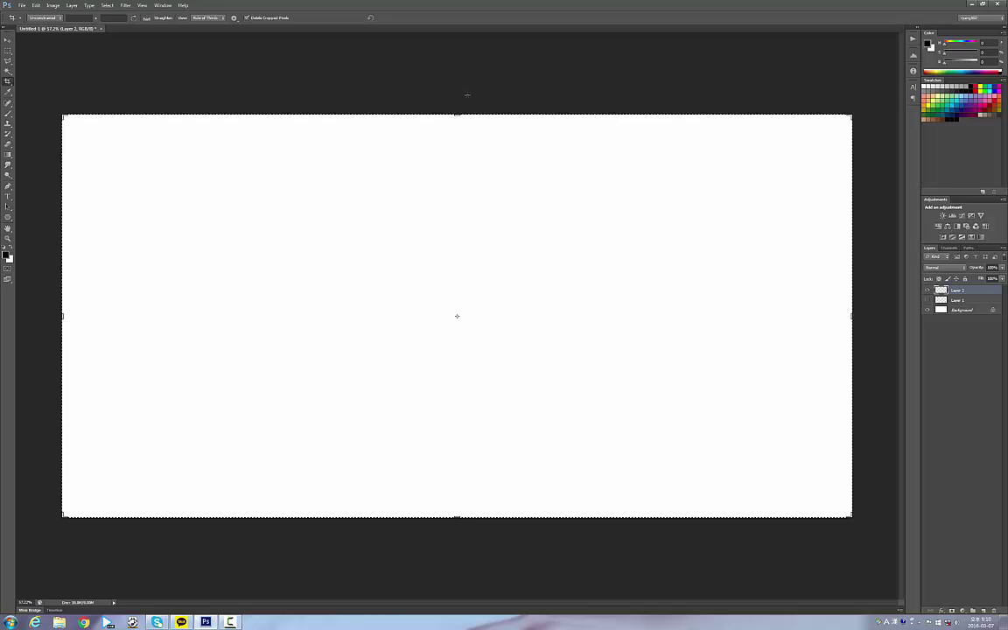
key(ctrl+z)
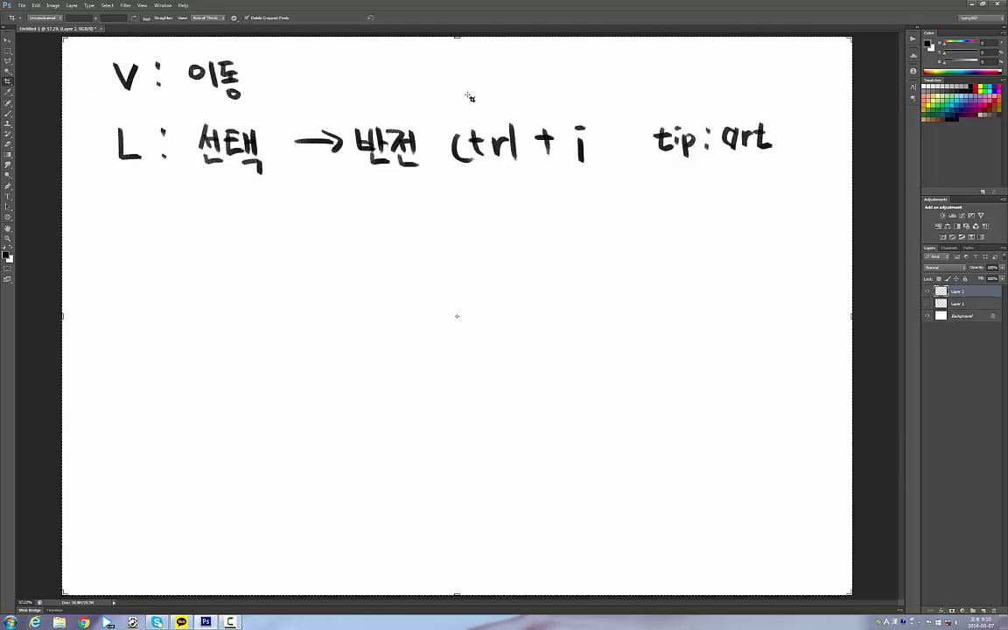
Scribble loose looping lines with the brush below the text and draw a rough rectangle over them
key(b)
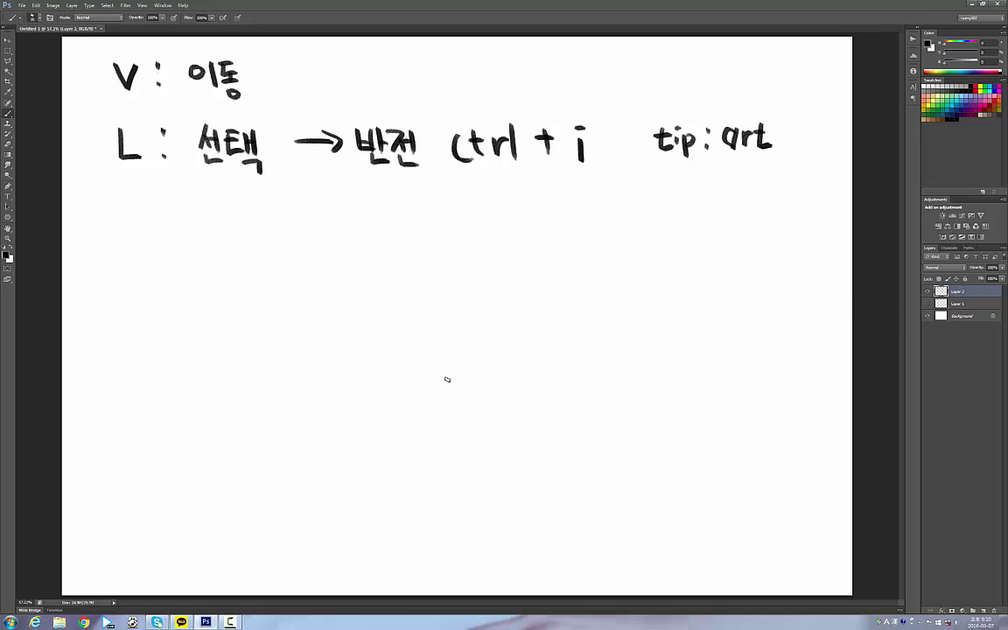
drag(200, 317, 446, 262)
drag(596, 355, 423, 375)
mouse_move(363, 254)
mouse_down()
mouse_move(484, 355)
mouse_move(223, 337)
mouse_up()
drag(719, 372, 588, 307)
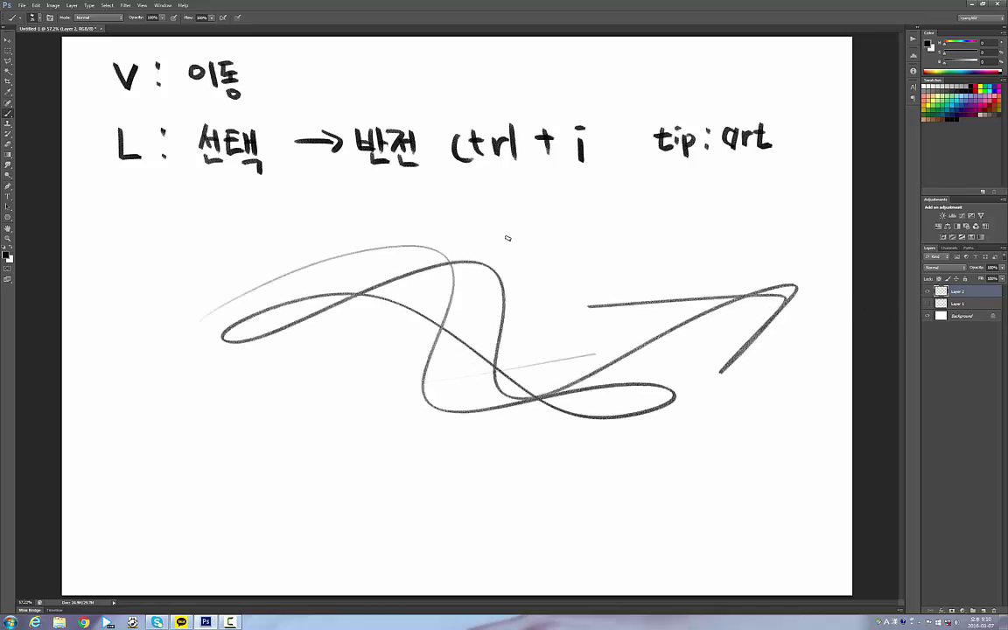
mouse_move(507, 238)
mouse_down()
mouse_move(529, 302)
mouse_move(608, 263)
mouse_move(613, 297)
mouse_up()
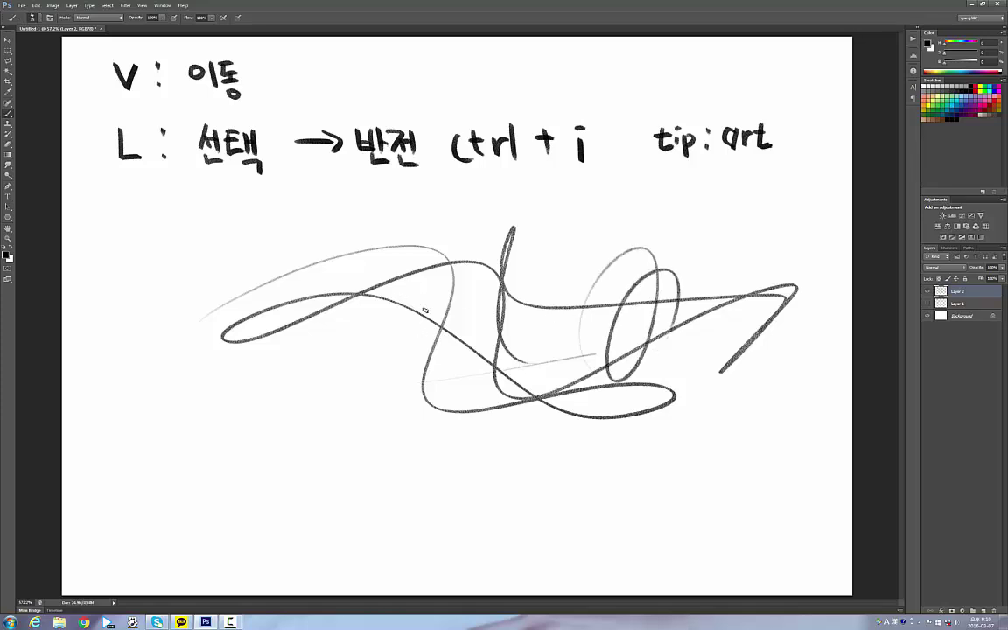
mouse_move(355, 274)
mouse_down()
mouse_move(747, 269)
mouse_move(755, 296)
mouse_move(741, 381)
mouse_move(379, 387)
mouse_move(759, 387)
mouse_up()
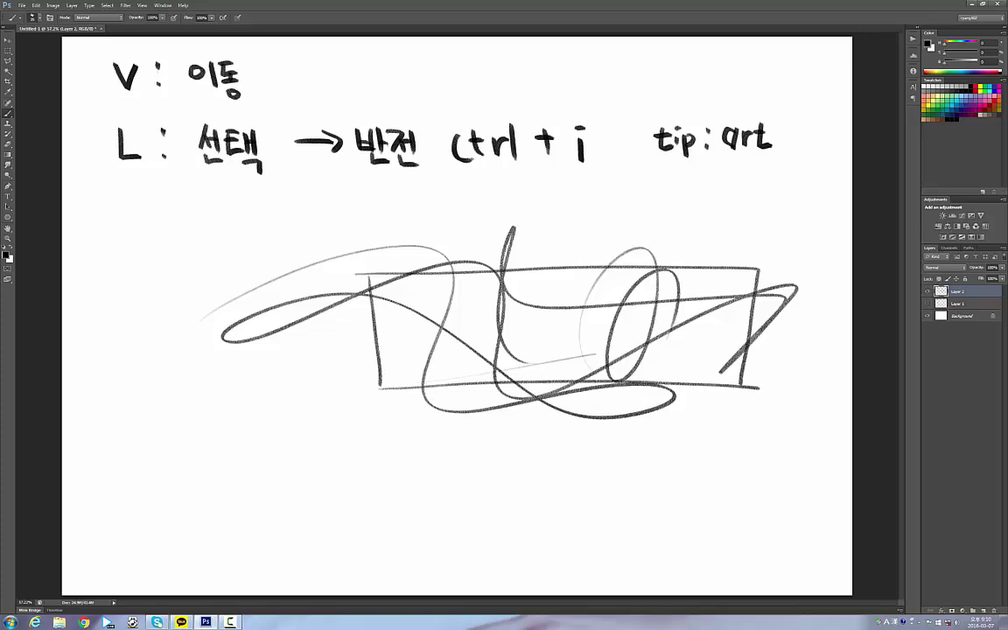
Crop the canvas on all four sides to an area within the scribble and undo the crop
click(8, 81)
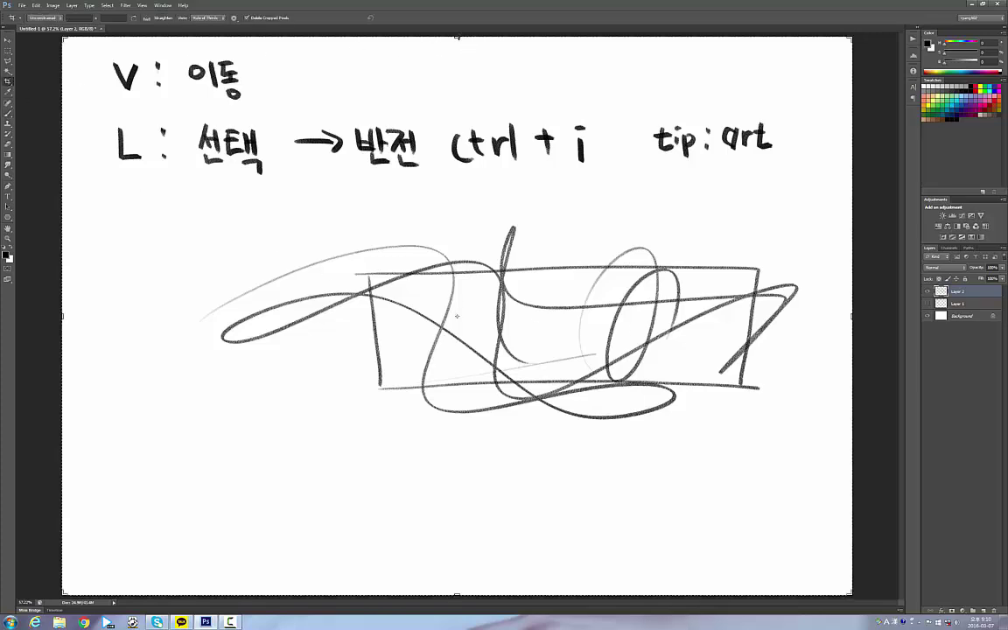
drag(457, 37, 461, 151)
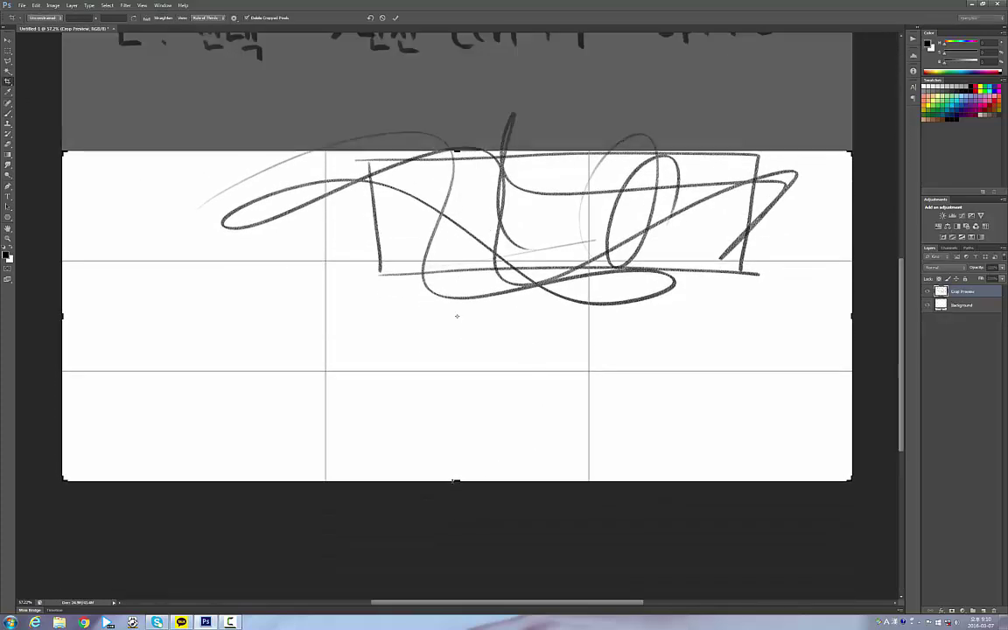
drag(457, 480, 457, 404)
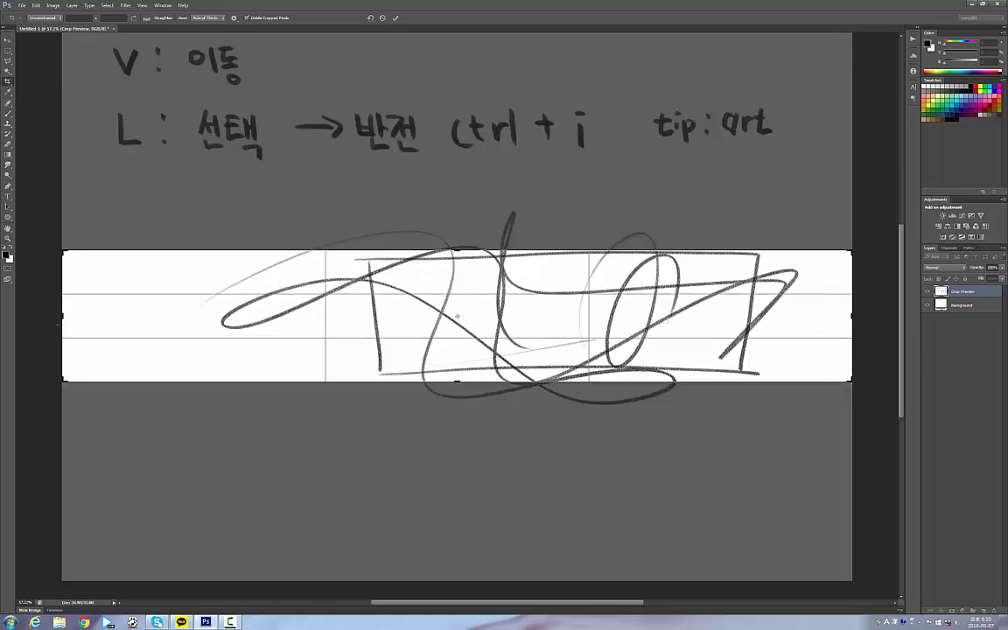
drag(61, 316, 250, 306)
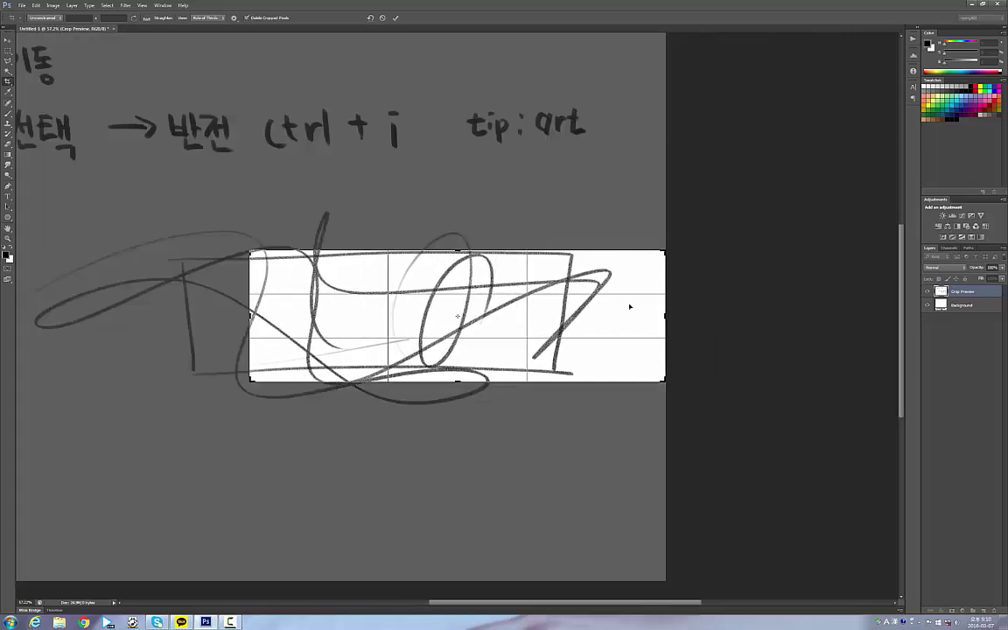
drag(664, 317, 600, 301)
key(Return)
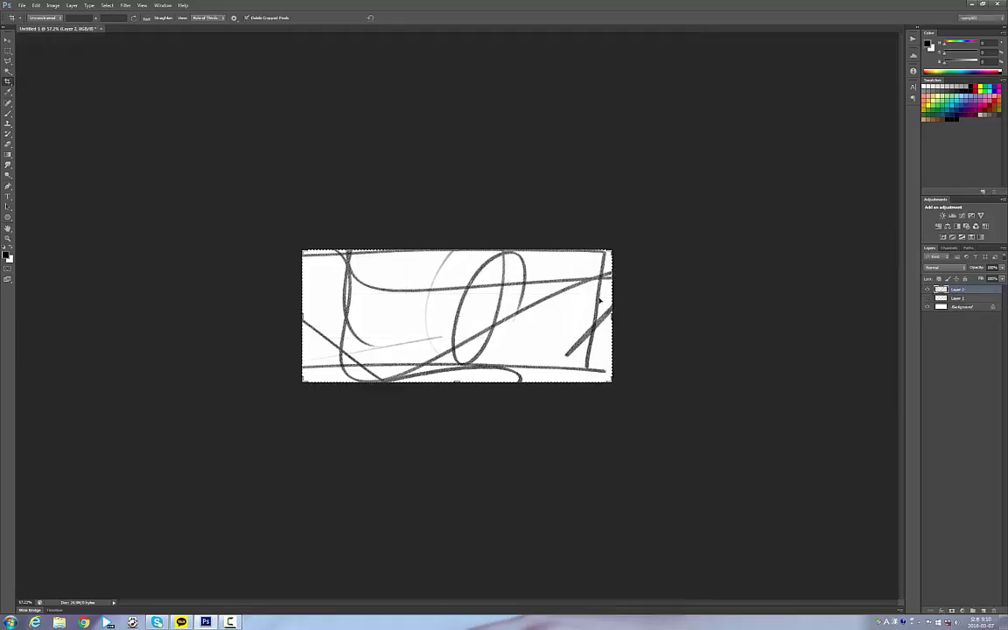
key(ctrl+z)
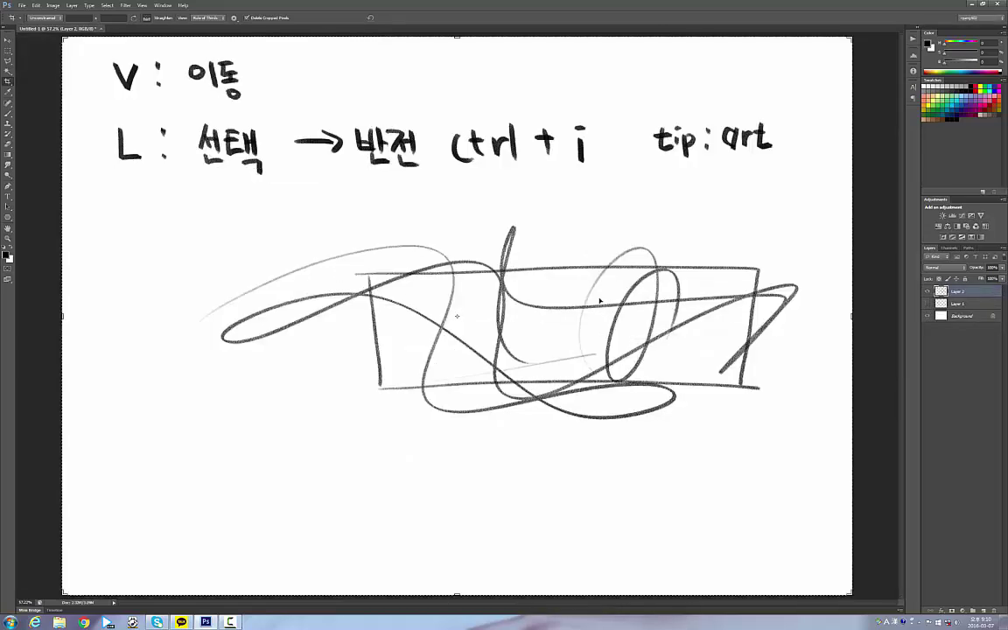
Undo all the scribble and rectangle strokes, keeping only the handwritten shortcut list
key(ctrl+alt+z)
key(ctrl+alt+z)
key(ctrl+alt+z)
key(ctrl+alt+z)
key(ctrl+alt+z)
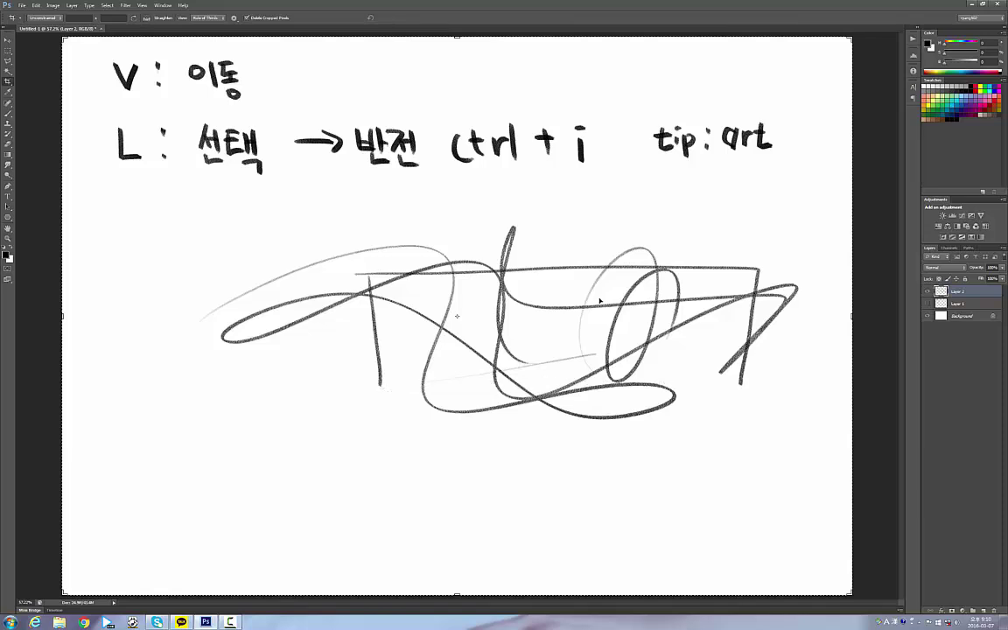
key(ctrl+alt+z)
key(ctrl+alt+z)
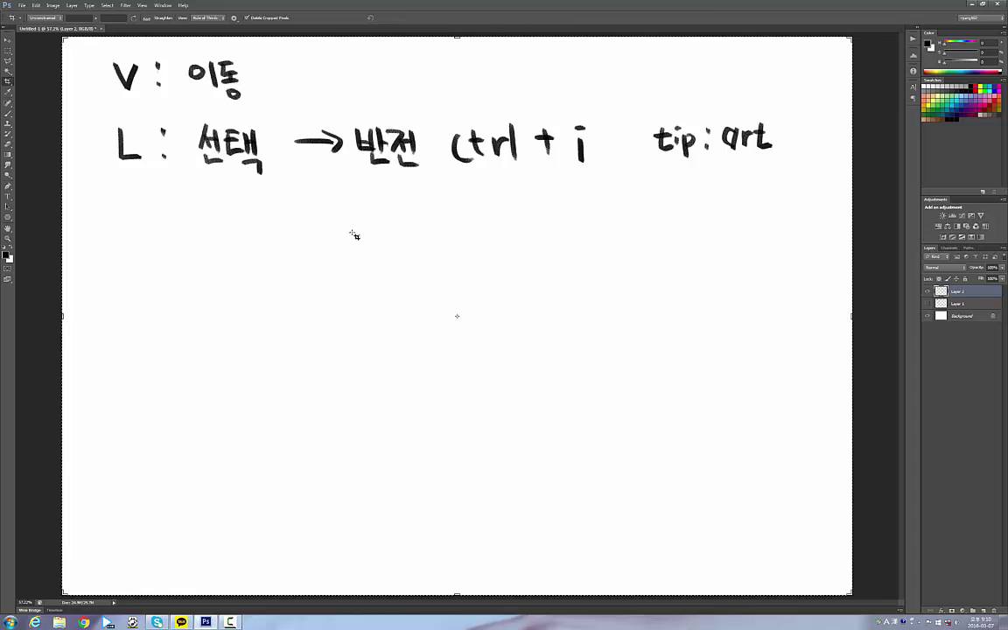
Sample white from the blank canvas as the foreground color with the Eyedropper tool
key(e)
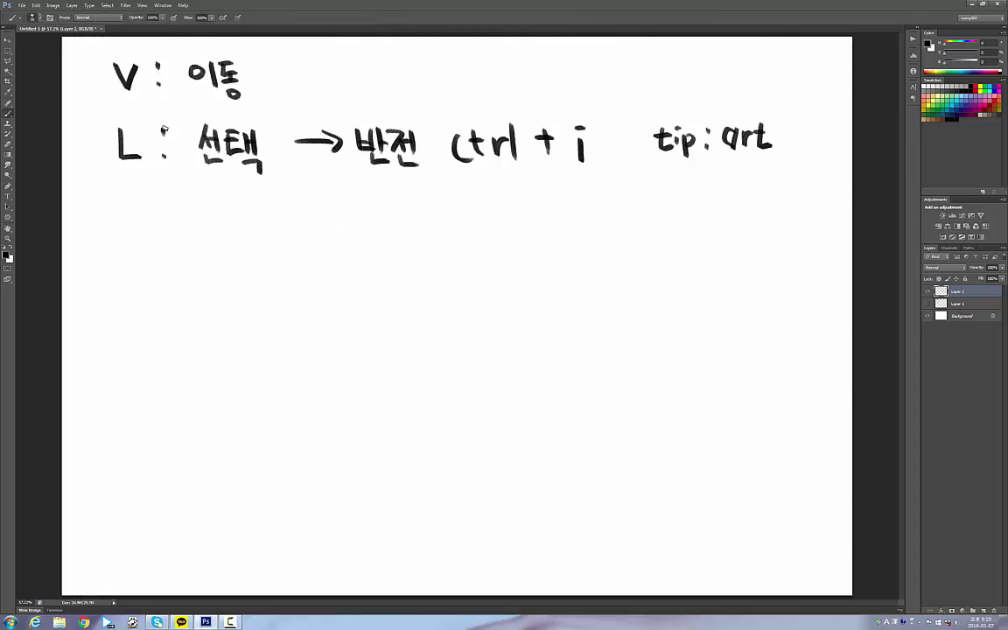
click(8, 91)
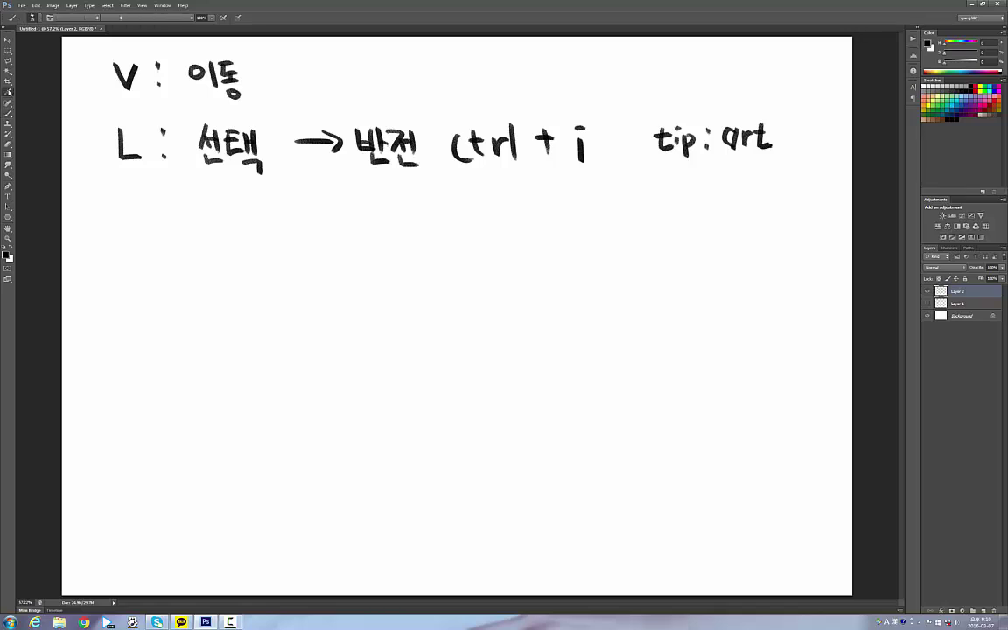
click(8, 91)
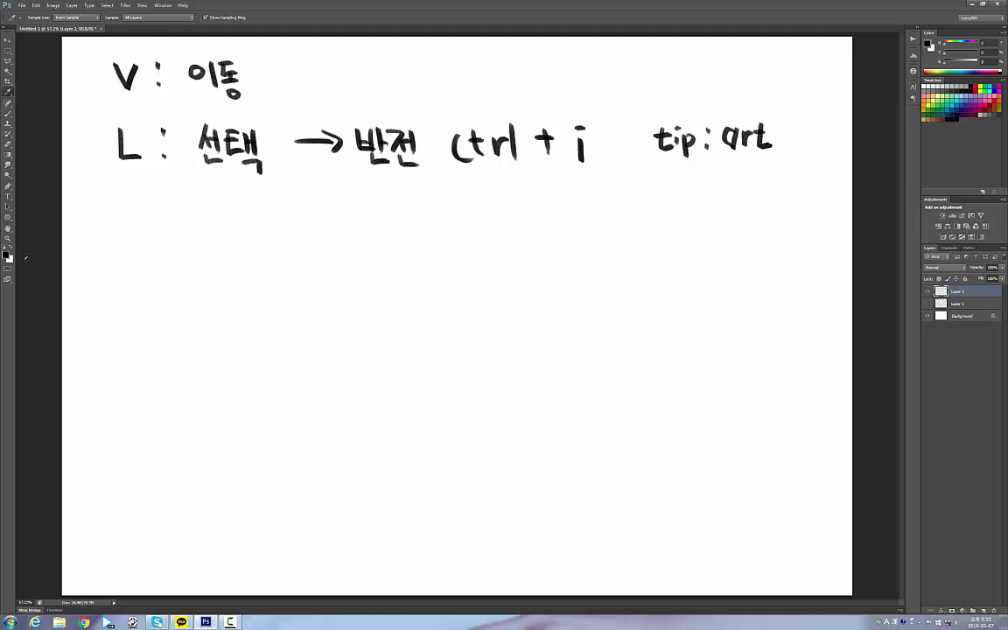
drag(259, 263, 334, 271)
Choose a bright sky-blue foreground color and scribble a zigzag patch with the brush below the second line
key(b)
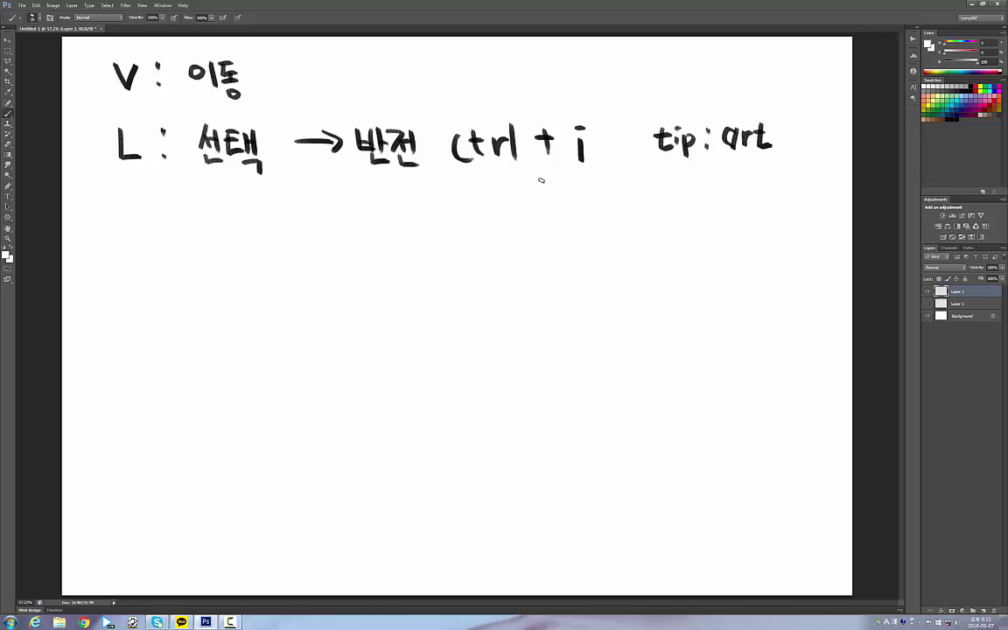
click(948, 101)
drag(279, 260, 385, 248)
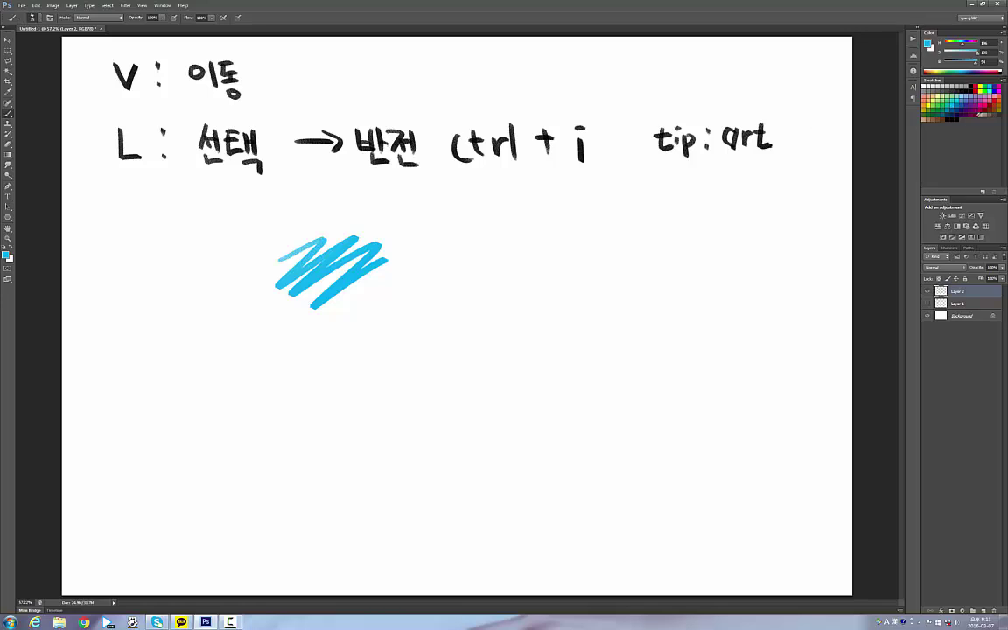
Scribble zigzag patches in crimson and dark teal beside the sky-blue patch, choosing each color from the swatches
click(987, 103)
mouse_move(445, 239)
mouse_down()
mouse_move(513, 221)
mouse_move(490, 269)
mouse_move(559, 232)
mouse_up()
click(936, 114)
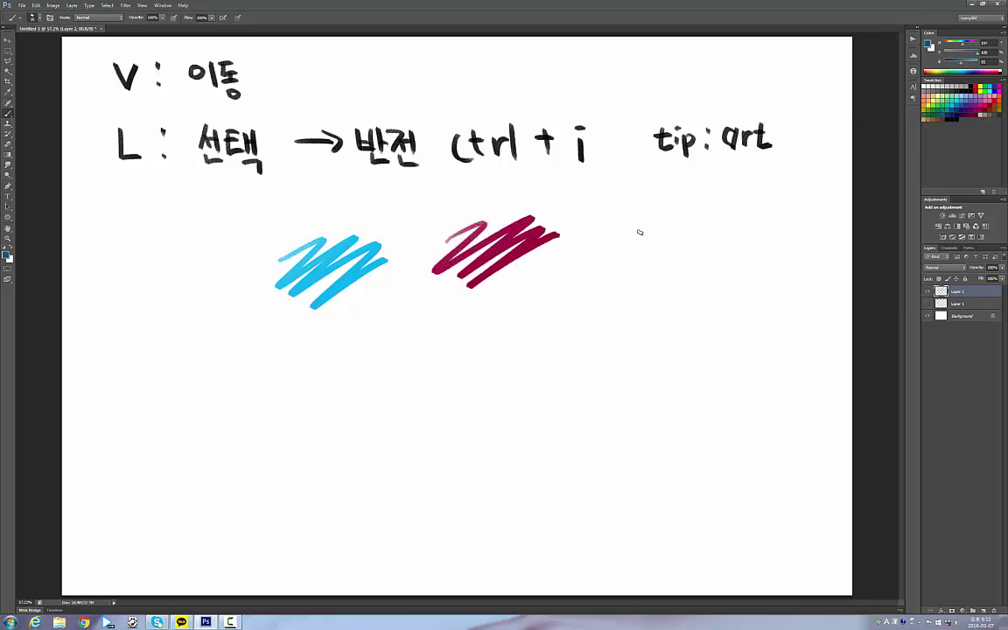
mouse_move(640, 232)
mouse_down()
mouse_move(618, 279)
mouse_move(745, 248)
mouse_up()
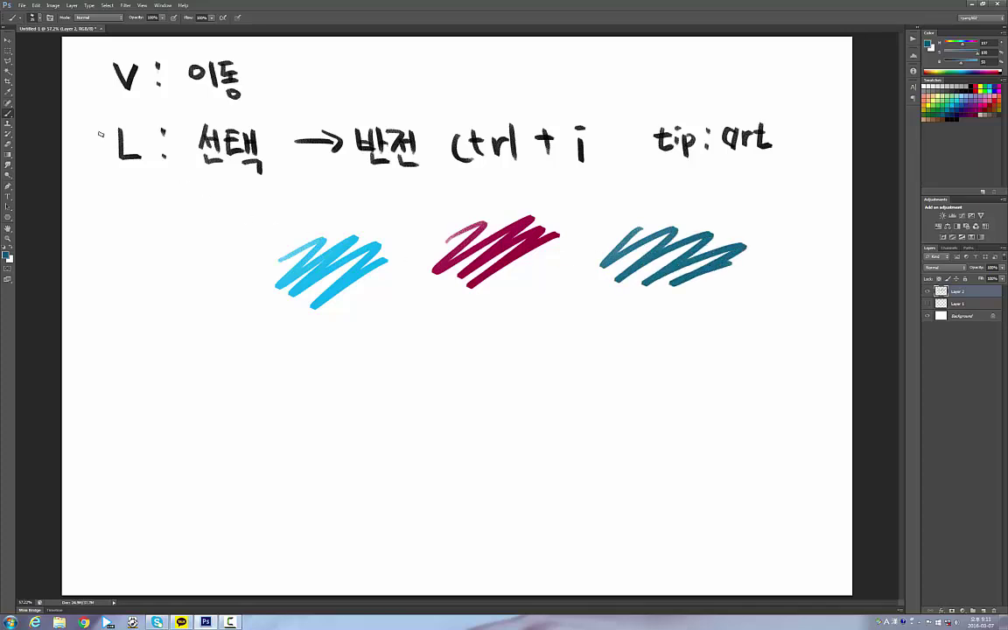
Sample colors from the crimson and dark teal patches with the Eyedropper, undo and restore the teal scribble, and return to the Brush
click(8, 91)
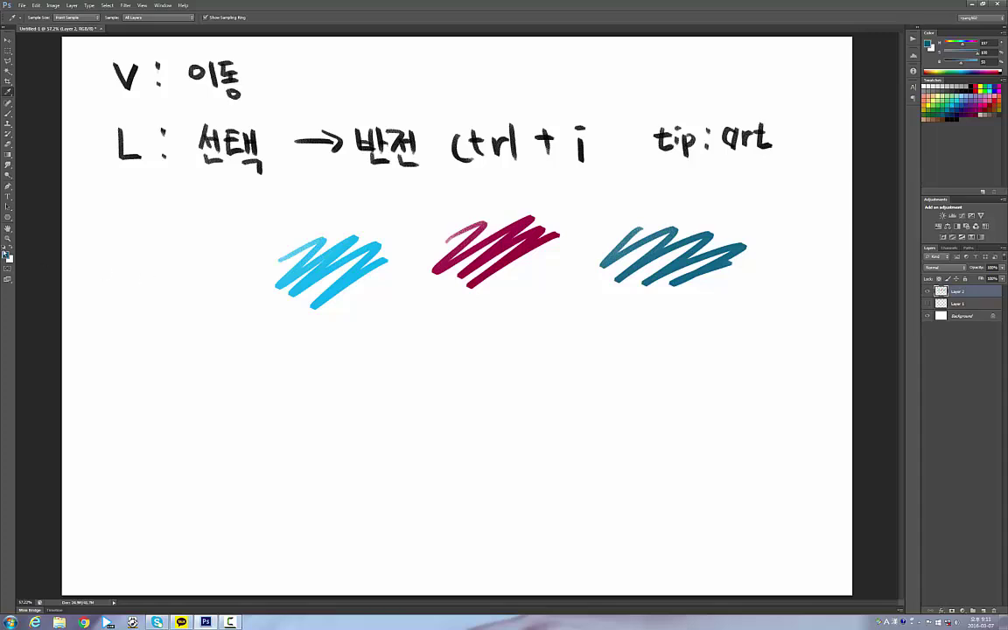
click(442, 266)
click(644, 254)
key(ctrl+z)
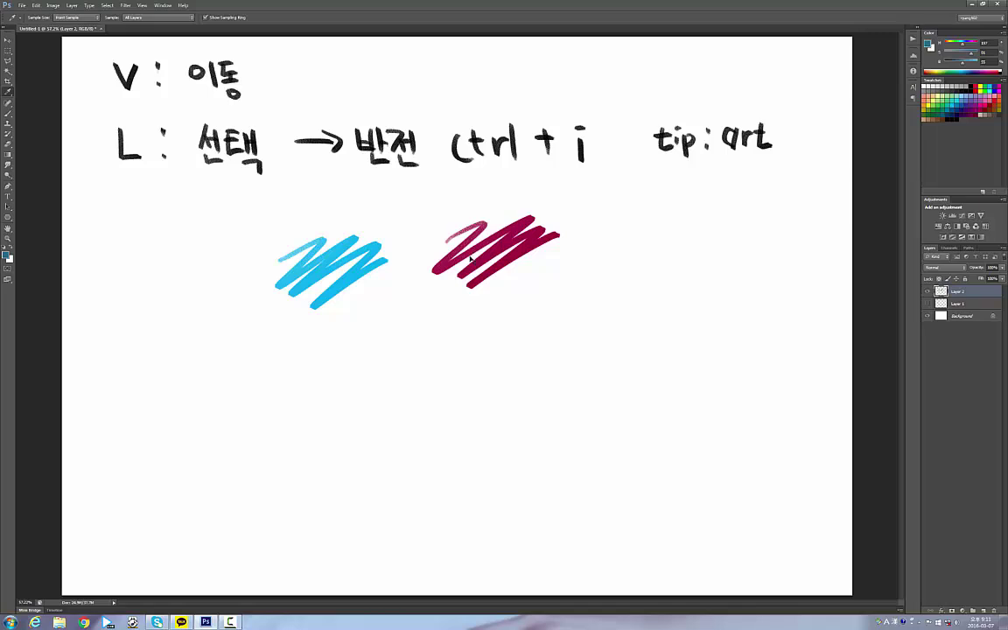
key(ctrl+z)
key(b)
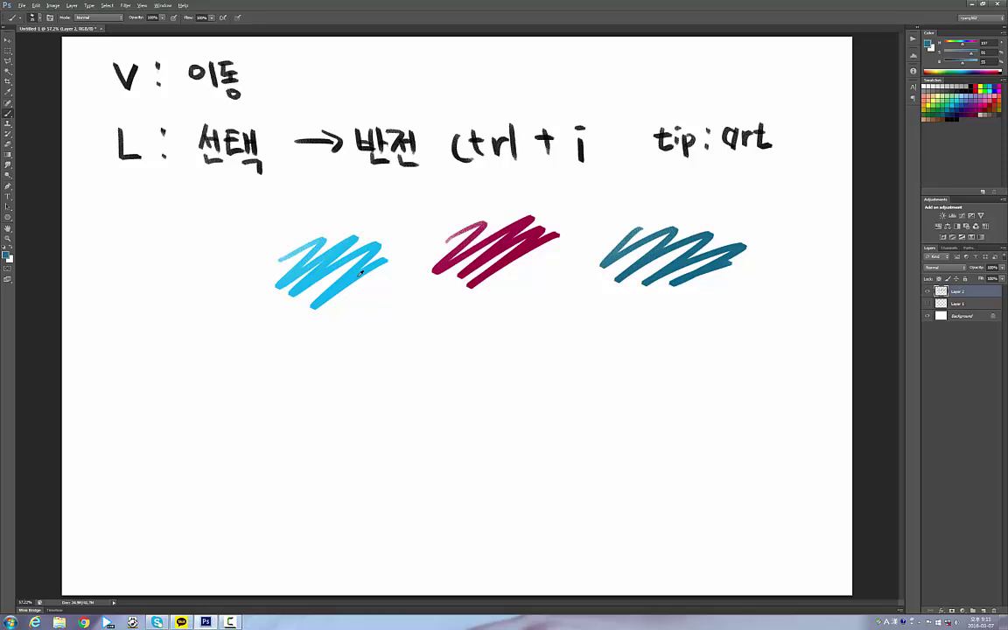
Alternate between the Brush and the Eyedropper, and look at the variants of the Spot Healing Brush tool
key(alt)
click(8, 91)
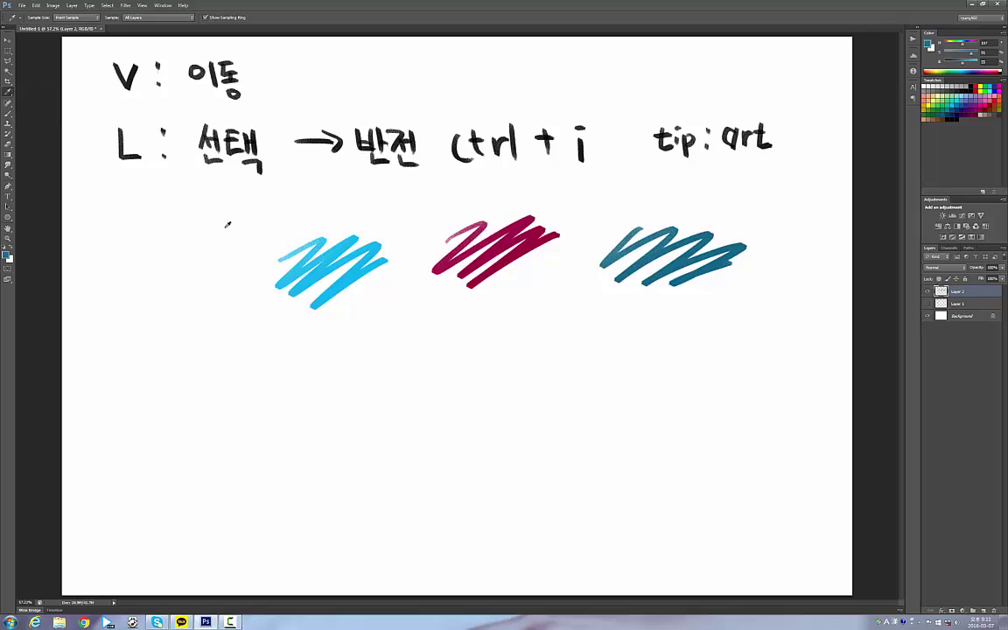
key(b)
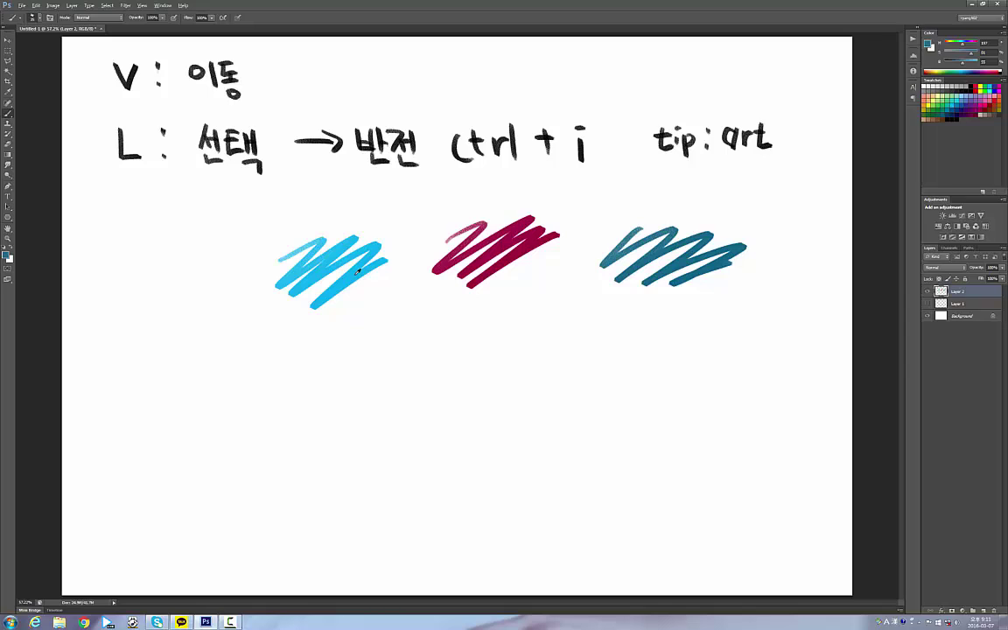
key(alt)
click(8, 103)
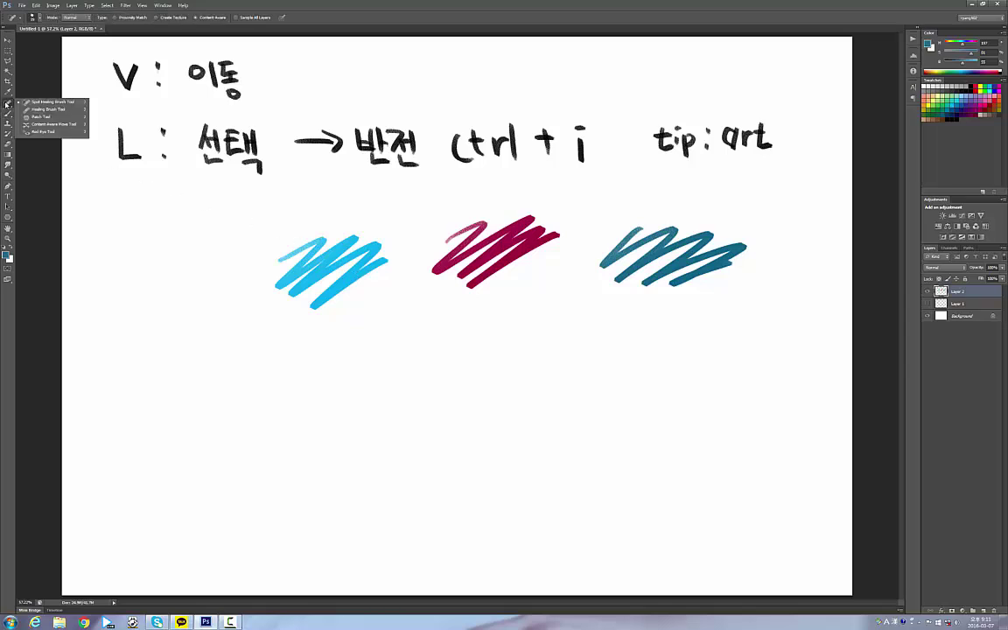
click(7, 104)
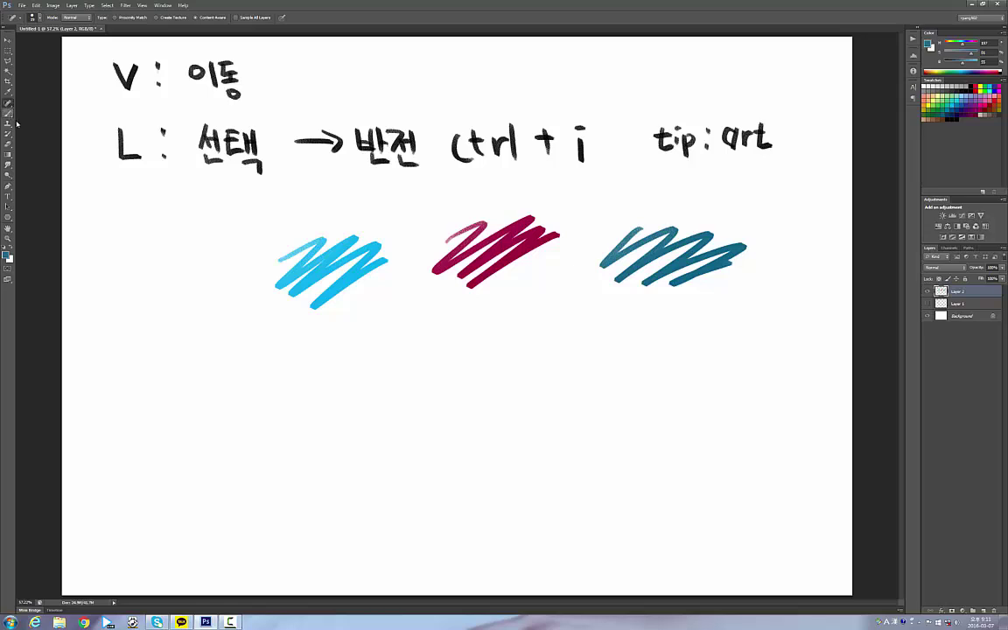
Reset the foreground color to default black and handwrite "B :" with the Brush on the third line
click(8, 112)
mouse_move(121, 225)
mouse_down()
mouse_move(123, 205)
mouse_move(117, 242)
mouse_move(132, 230)
mouse_move(116, 242)
mouse_up()
key(ctrl+alt+z)
key(ctrl+alt+z)
key(d)
click(162, 233)
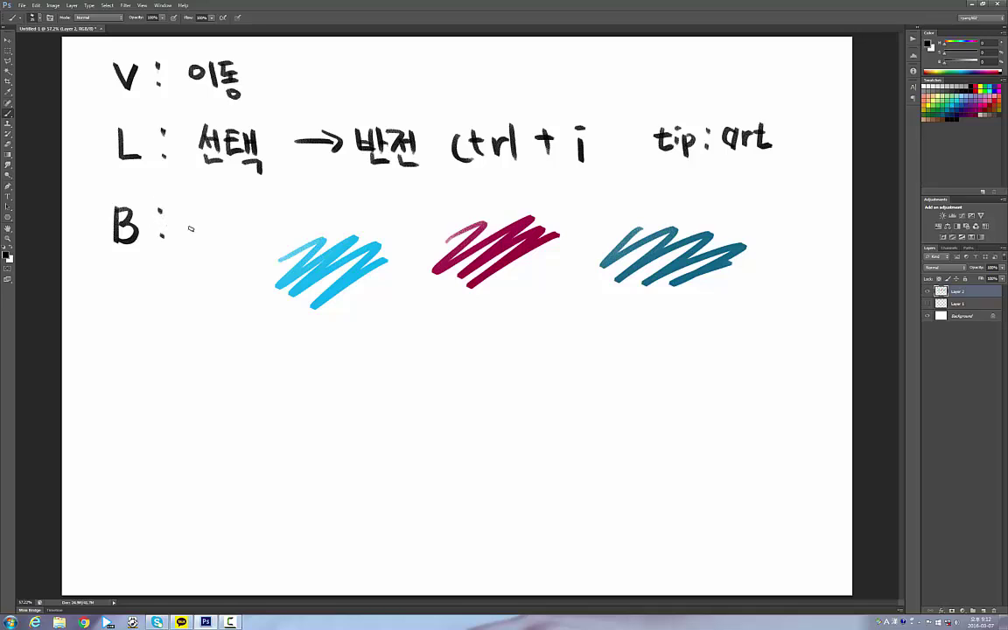
mouse_move(250, 246)
mouse_down()
mouse_move(373, 304)
mouse_move(372, 341)
mouse_move(341, 236)
mouse_up()
key(ctrl+z)
key(alt)
Handwrite "마우스 + 우클릭" after "B :" on the third line
mouse_move(210, 210)
mouse_down()
mouse_move(212, 225)
mouse_move(233, 230)
mouse_move(242, 219)
mouse_up()
drag(254, 208, 264, 222)
mouse_move(253, 224)
mouse_down()
mouse_move(254, 235)
mouse_move(258, 226)
mouse_up()
mouse_move(265, 217)
mouse_down()
mouse_move(289, 232)
mouse_move(320, 219)
mouse_up()
mouse_move(309, 208)
mouse_down()
mouse_move(310, 232)
mouse_move(345, 213)
mouse_up()
mouse_move(334, 220)
mouse_down()
mouse_move(355, 220)
mouse_move(345, 230)
mouse_up()
mouse_move(360, 205)
mouse_down()
mouse_move(374, 205)
mouse_move(373, 217)
mouse_up()
mouse_move(361, 211)
mouse_down()
mouse_move(374, 211)
mouse_move(377, 232)
mouse_move(394, 215)
mouse_move(402, 241)
mouse_up()
Open the brush preset picker on the canvas and try the Small Thumbnail and Small List views
right_click(454, 221)
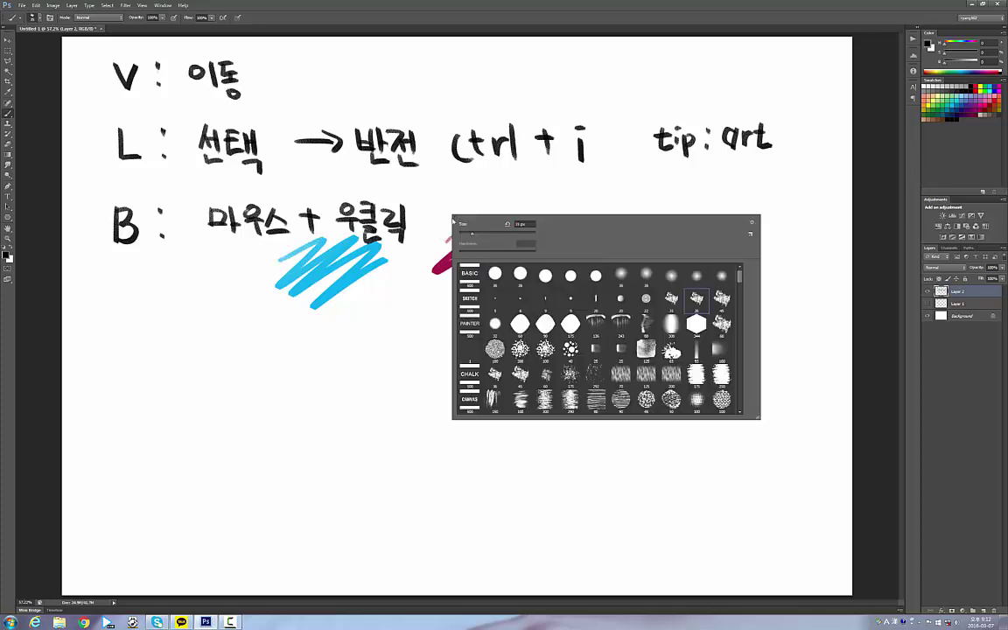
right_click(393, 286)
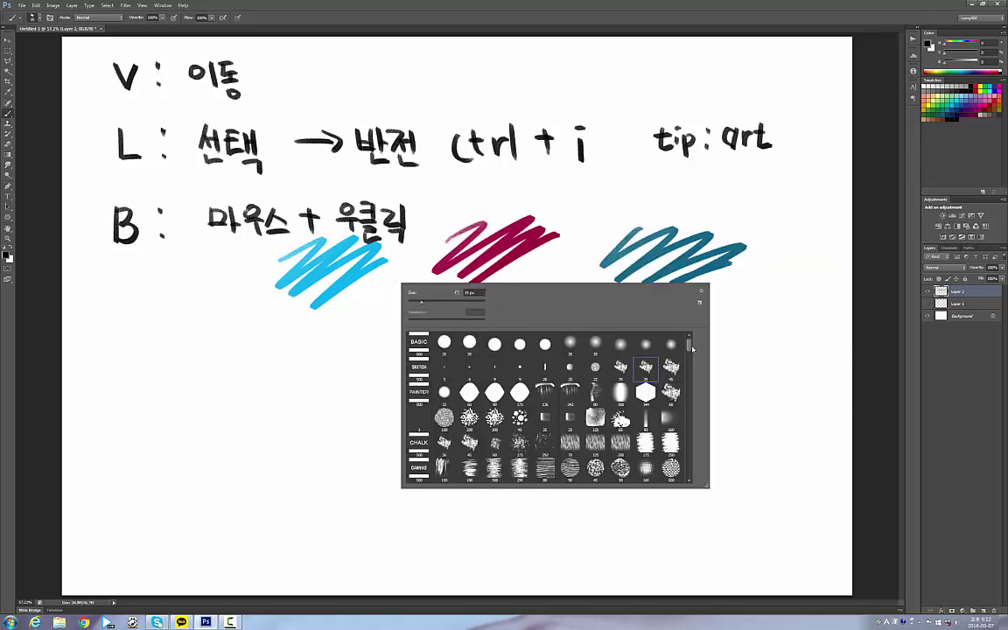
mouse_move(692, 348)
mouse_down()
mouse_move(692, 403)
mouse_move(698, 313)
mouse_up()
click(701, 292)
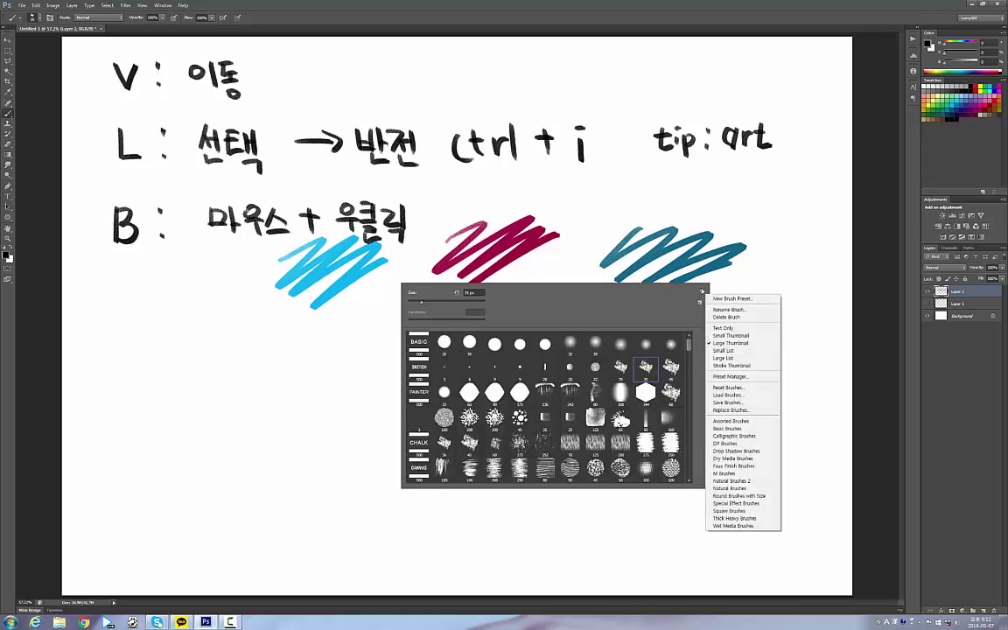
click(731, 335)
click(701, 292)
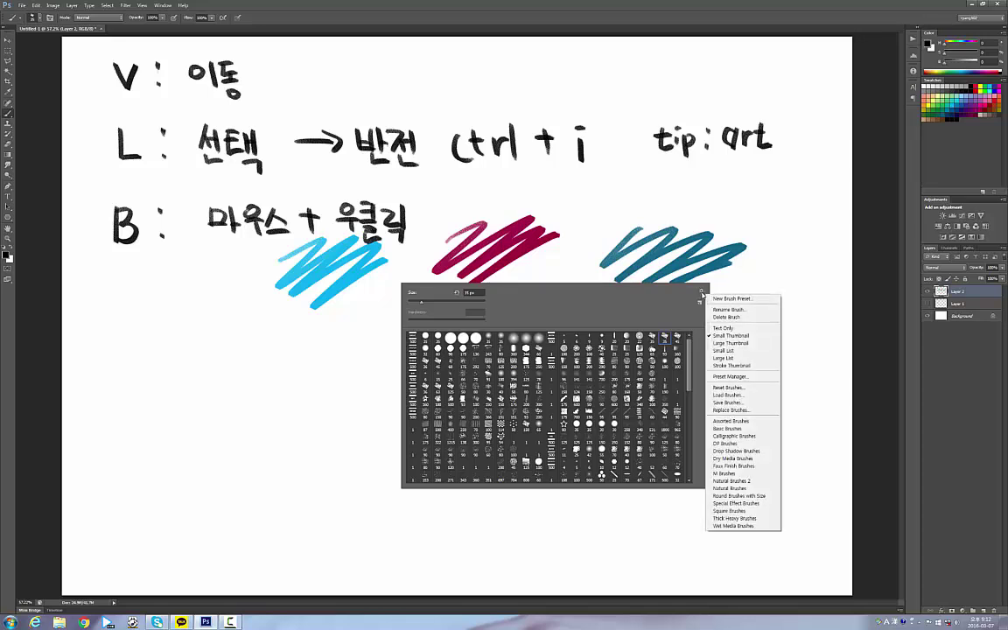
click(726, 349)
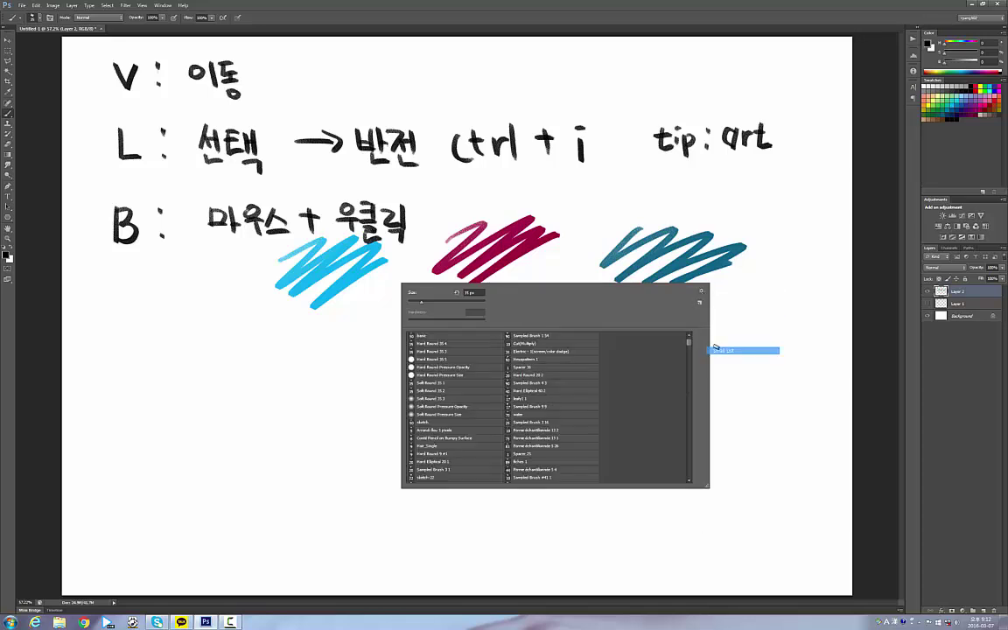
Try the Large List view in the brush preset picker, set it back to Large Thumbnail, and close the picker
click(701, 293)
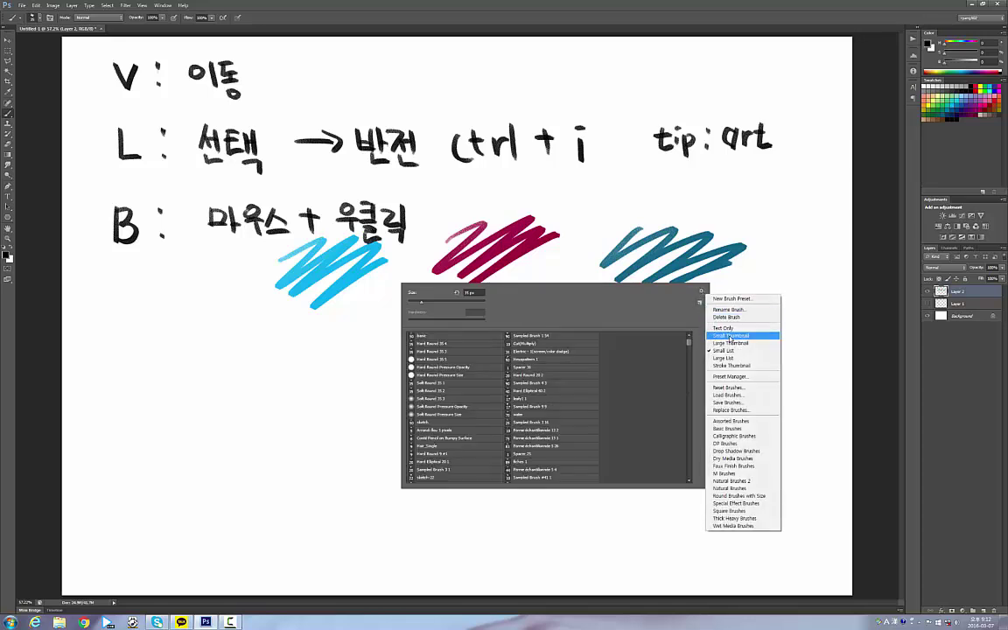
click(729, 359)
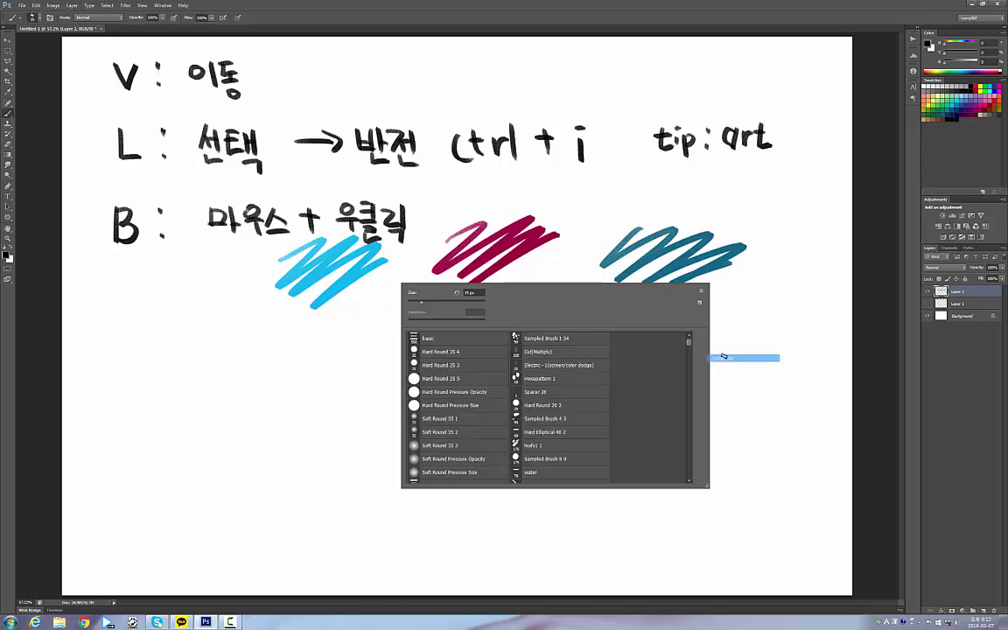
click(701, 294)
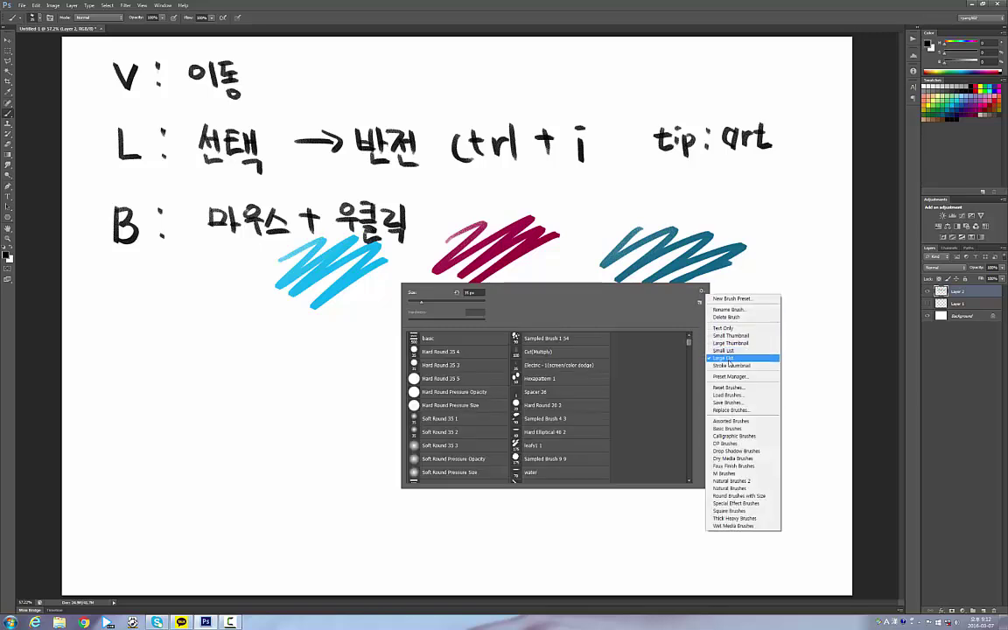
click(726, 343)
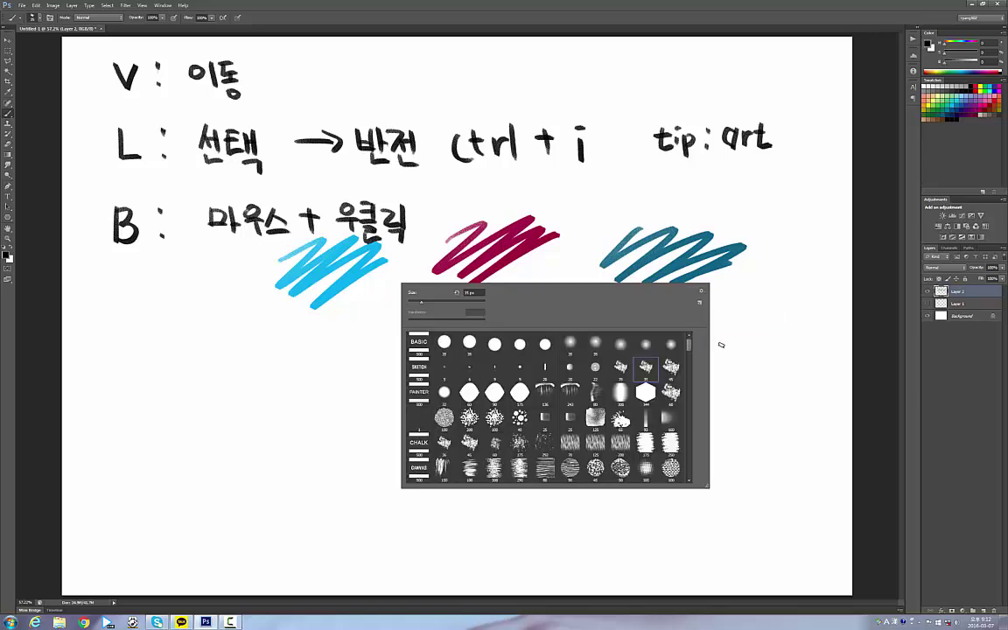
click(590, 231)
right_click(567, 226)
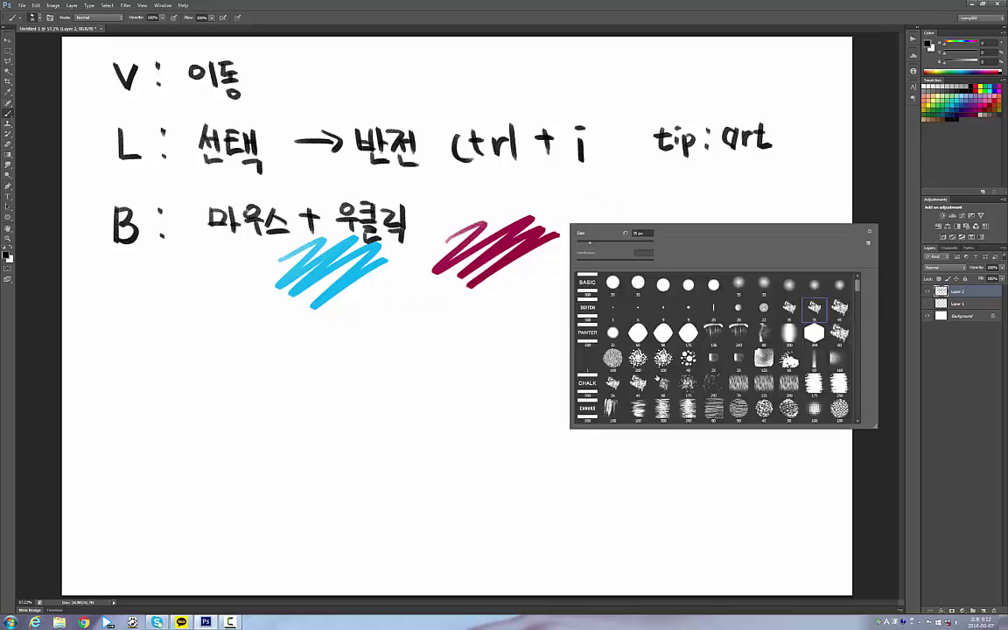
key(Escape)
Erase the crimson, dark teal and sky-blue patches with the Eraser, keeping the handwritten list
key(e)
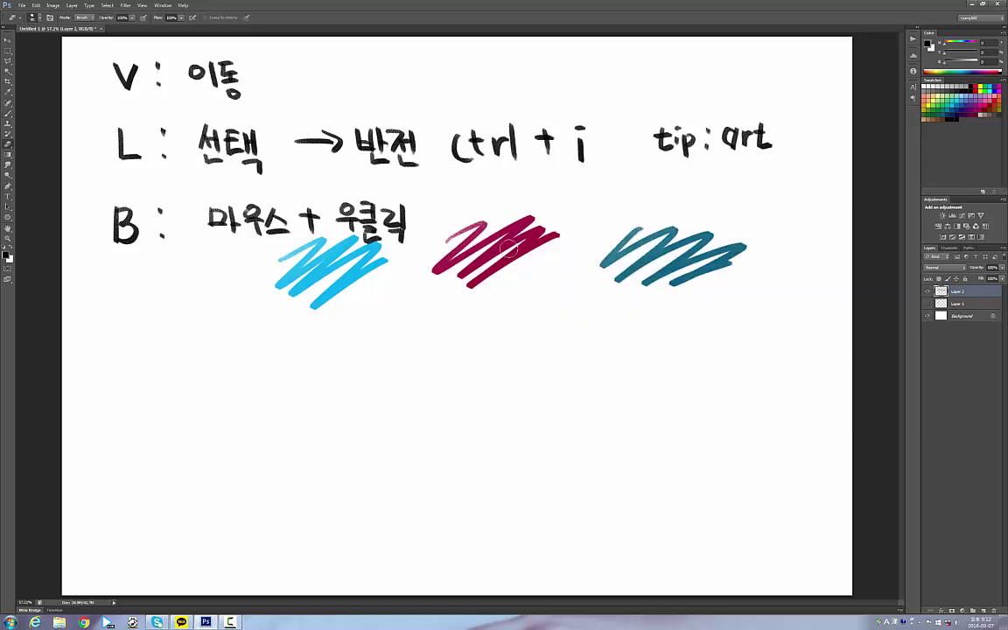
mouse_move(506, 224)
mouse_down()
mouse_move(448, 280)
mouse_move(560, 271)
mouse_move(687, 234)
mouse_move(757, 245)
mouse_move(760, 268)
mouse_move(726, 278)
mouse_move(695, 243)
mouse_move(610, 229)
mouse_up()
mouse_move(282, 263)
mouse_down()
mouse_move(288, 249)
mouse_move(318, 257)
mouse_move(355, 245)
mouse_move(371, 255)
mouse_move(353, 227)
mouse_move(321, 220)
mouse_move(290, 322)
mouse_move(265, 283)
mouse_move(286, 259)
mouse_move(299, 286)
mouse_move(316, 272)
mouse_move(292, 241)
mouse_up()
Go through the Brush, Clone Stamp, History Brush and Eraser tools in turn
click(9, 112)
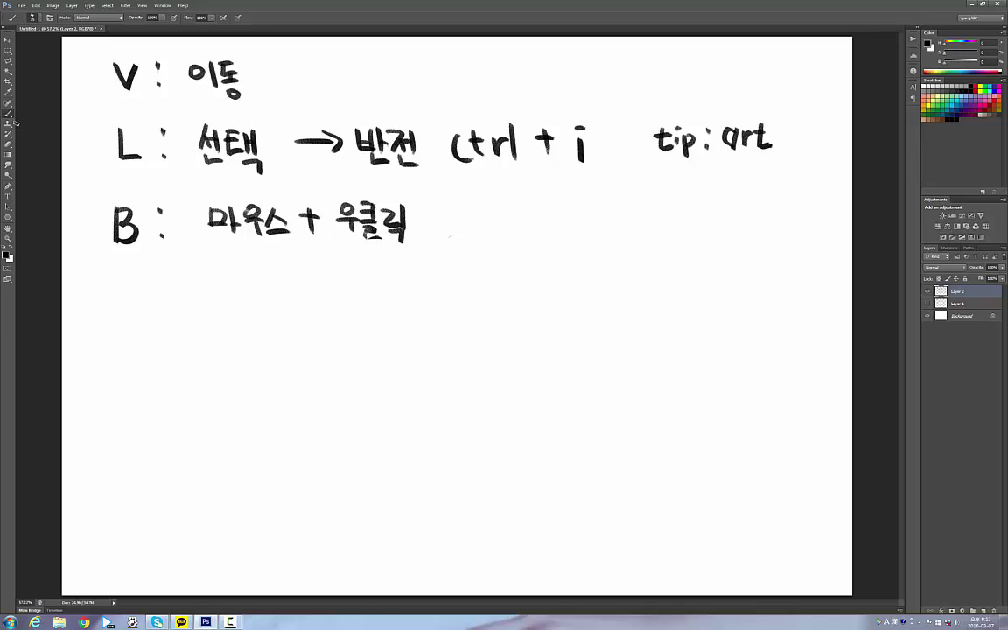
click(8, 124)
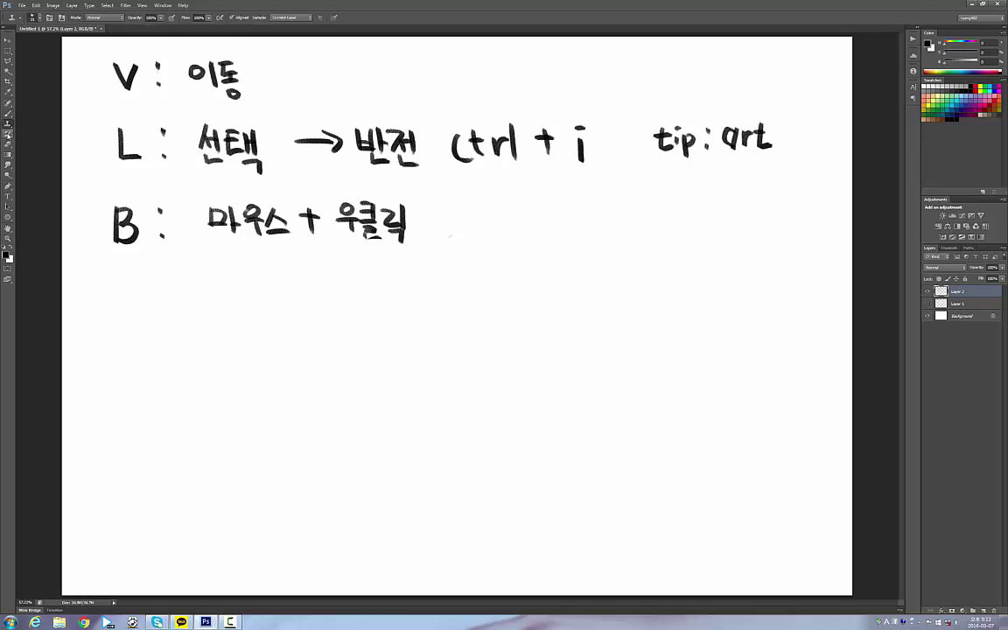
click(8, 133)
click(9, 144)
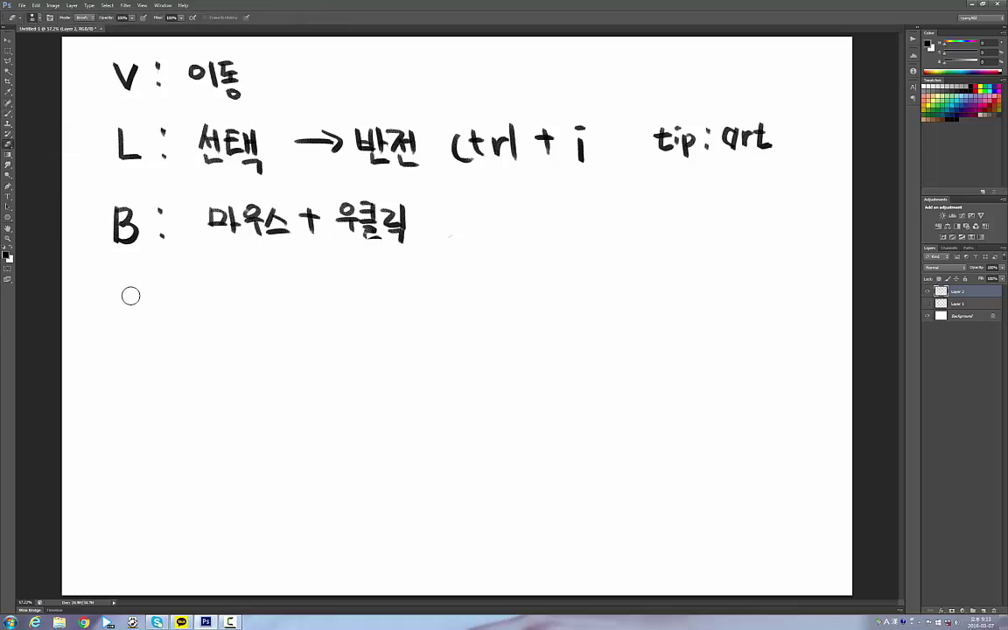
Handwrite "E : 지우개" with the Brush as the fourth line of the shortcut list
key(b)
mouse_move(118, 281)
mouse_down()
mouse_move(134, 281)
mouse_move(120, 317)
mouse_up()
mouse_move(120, 300)
mouse_down()
mouse_move(136, 300)
mouse_move(140, 318)
mouse_up()
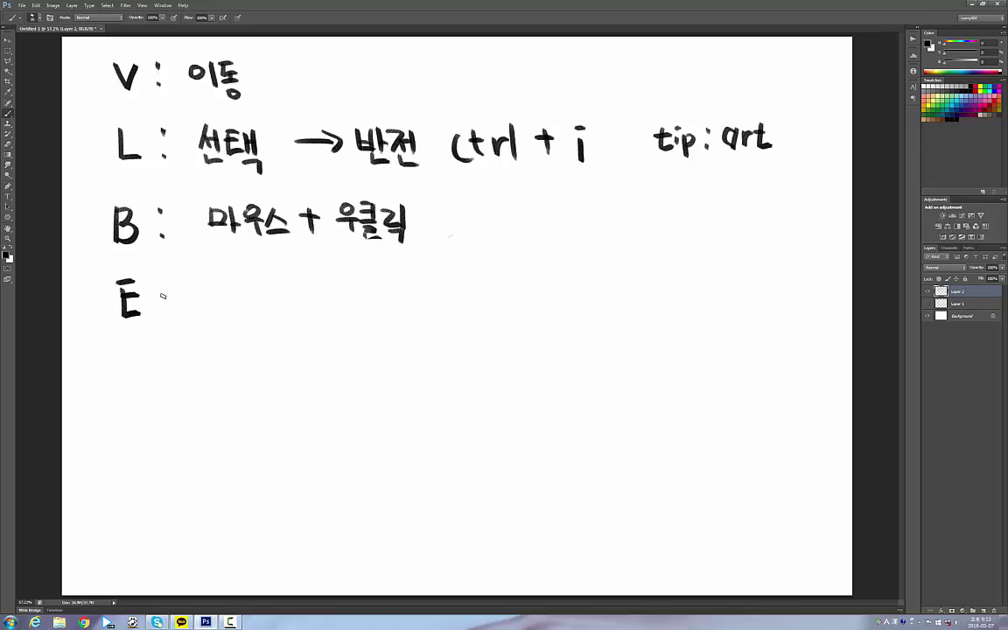
click(162, 282)
click(168, 306)
drag(201, 281, 204, 303)
mouse_move(221, 279)
mouse_down()
mouse_move(221, 300)
mouse_move(233, 280)
mouse_move(249, 291)
mouse_up()
mouse_move(238, 291)
mouse_down()
mouse_move(238, 305)
mouse_move(261, 297)
mouse_up()
drag(268, 278, 277, 301)
drag(284, 272, 285, 304)
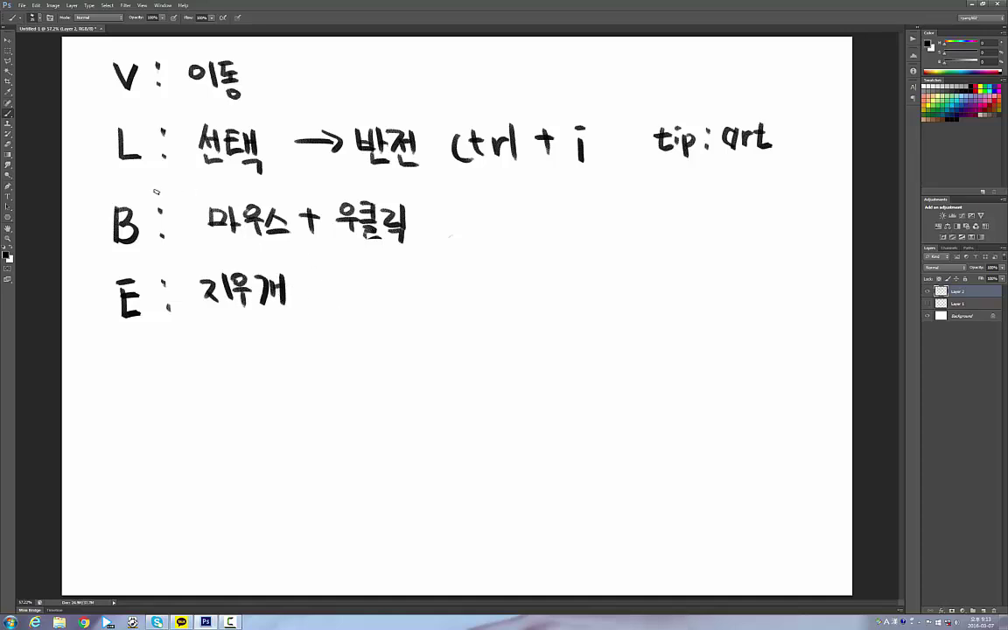
Apply a diagonal foreground-to-background gradient over the handwriting layer with the Gradient tool and undo it
click(7, 154)
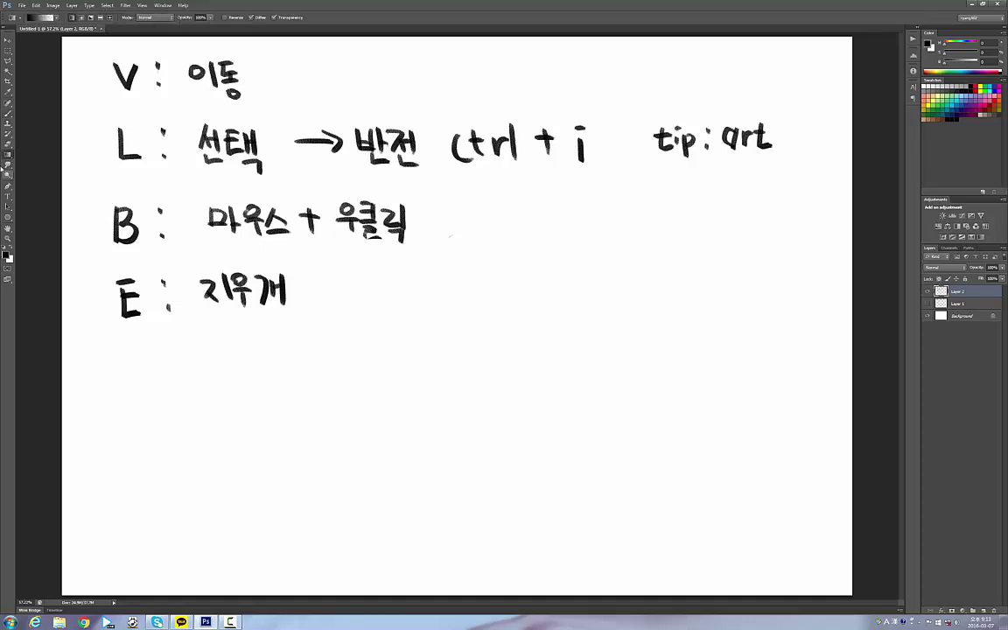
click(8, 154)
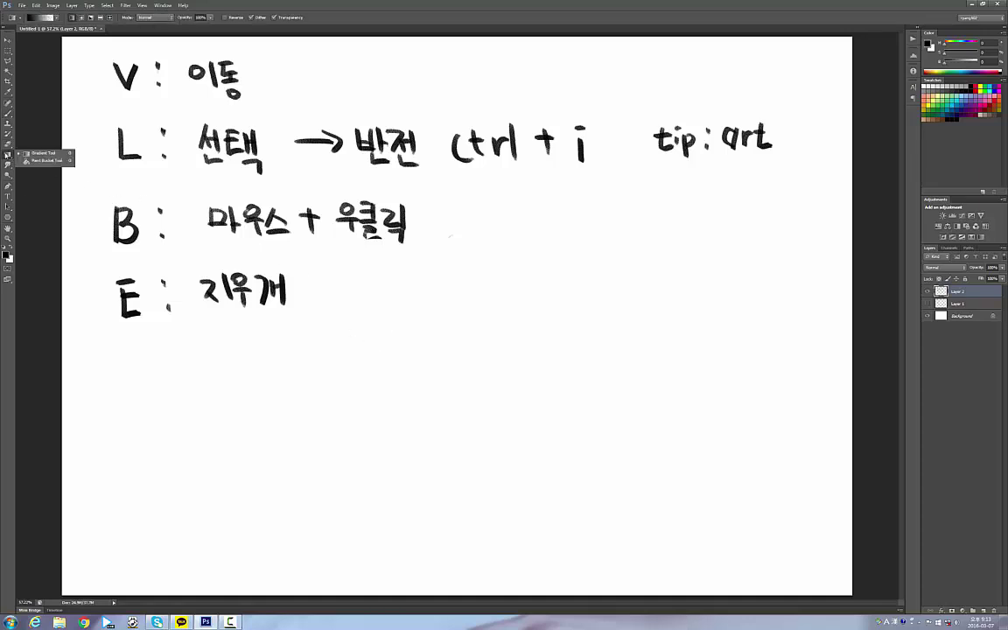
click(8, 155)
drag(296, 444, 755, 252)
key(ctrl+z)
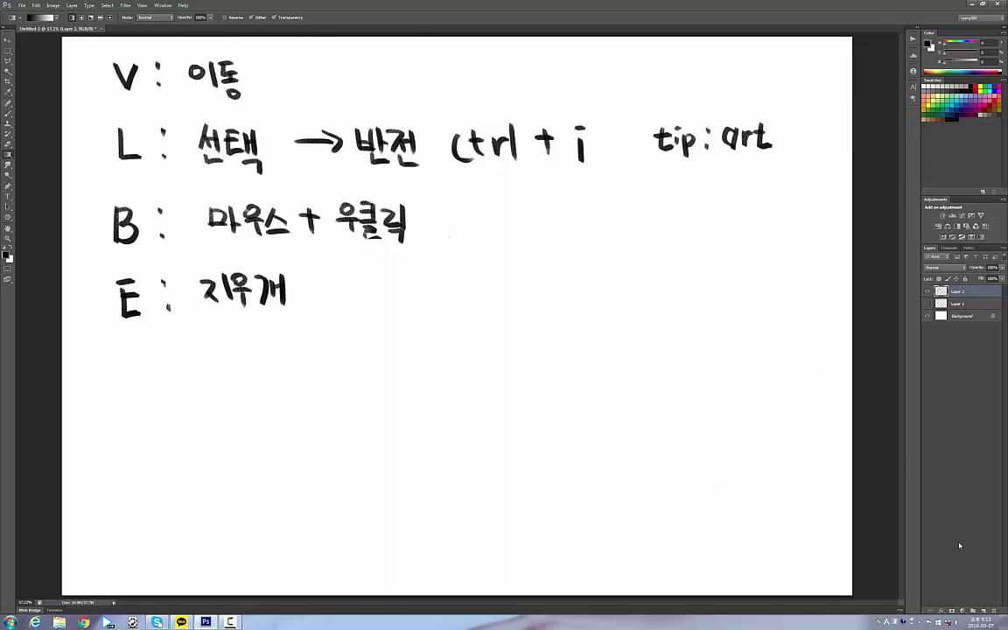
Add a new layer above the handwriting, apply a foreground-to-background gradient on it, and undo the gradient
key(ctrl+shift+alt+n)
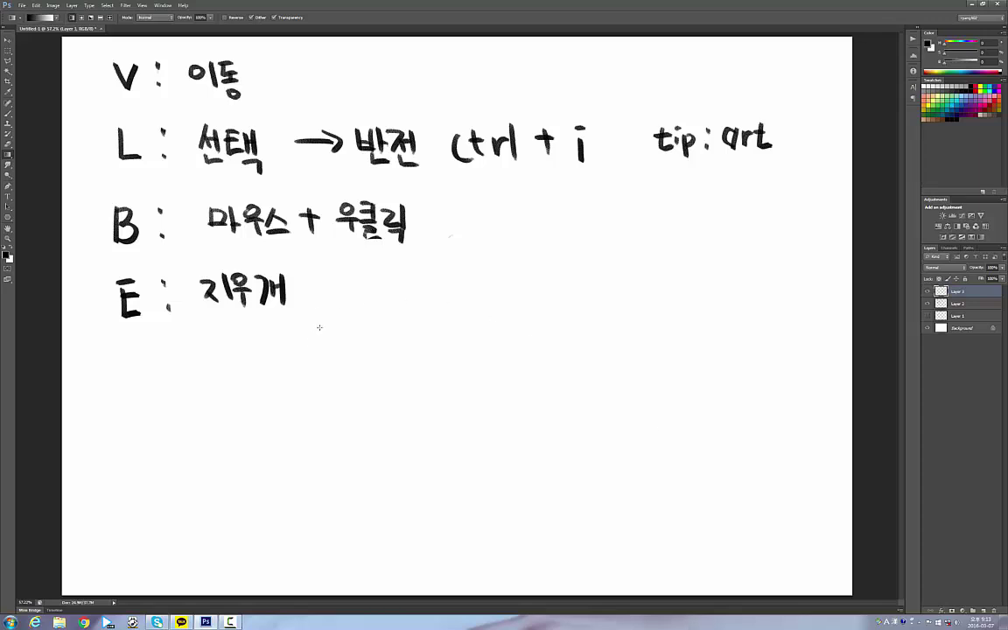
drag(291, 225, 505, 194)
key(ctrl+z)
Set the gradient preset to Foreground to Transparent, apply it diagonally on the new layer, and undo that gradient fill
click(42, 17)
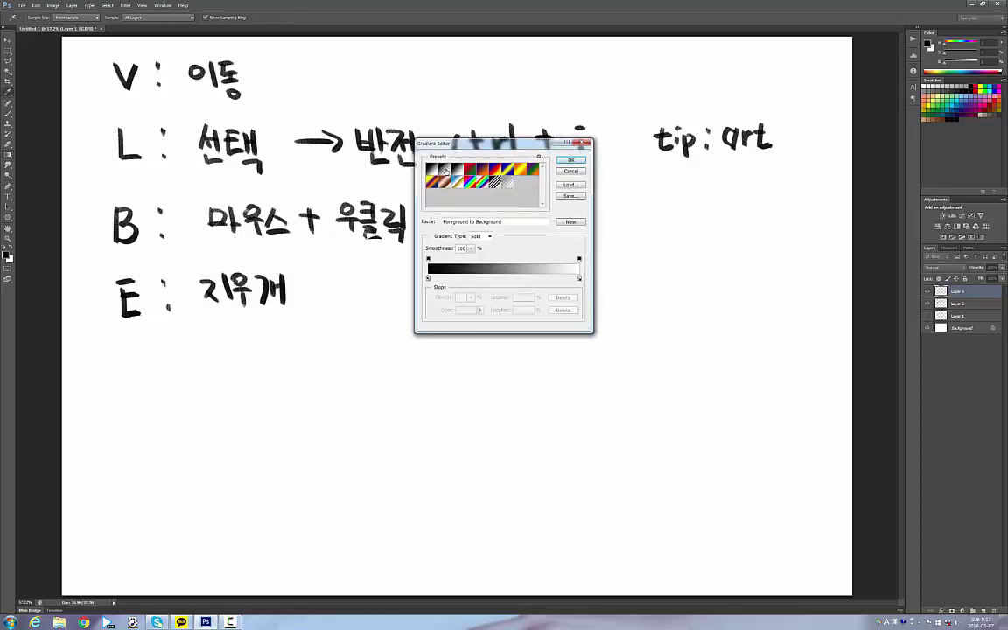
click(444, 168)
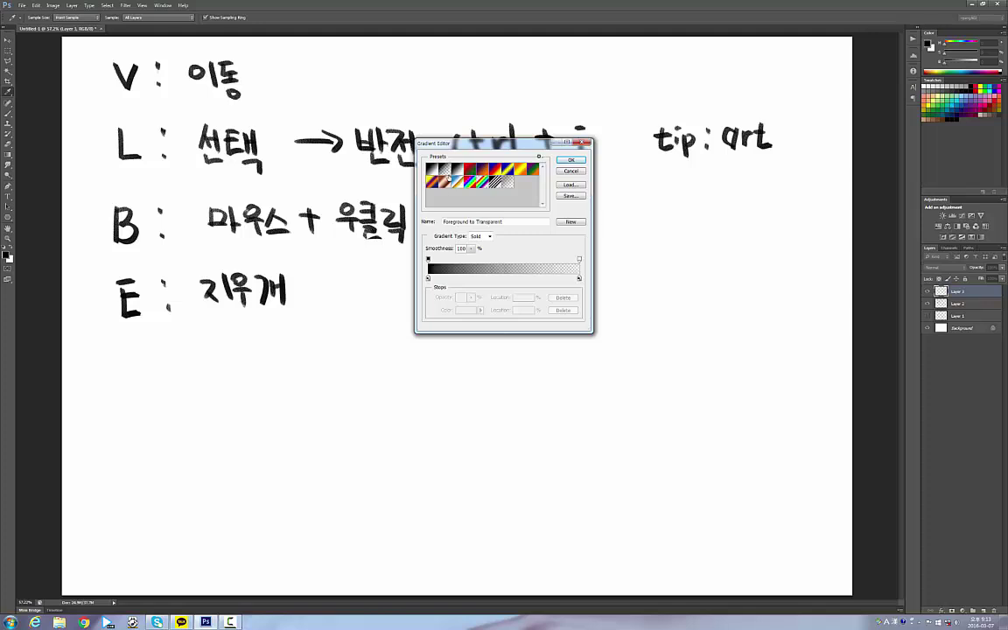
click(559, 162)
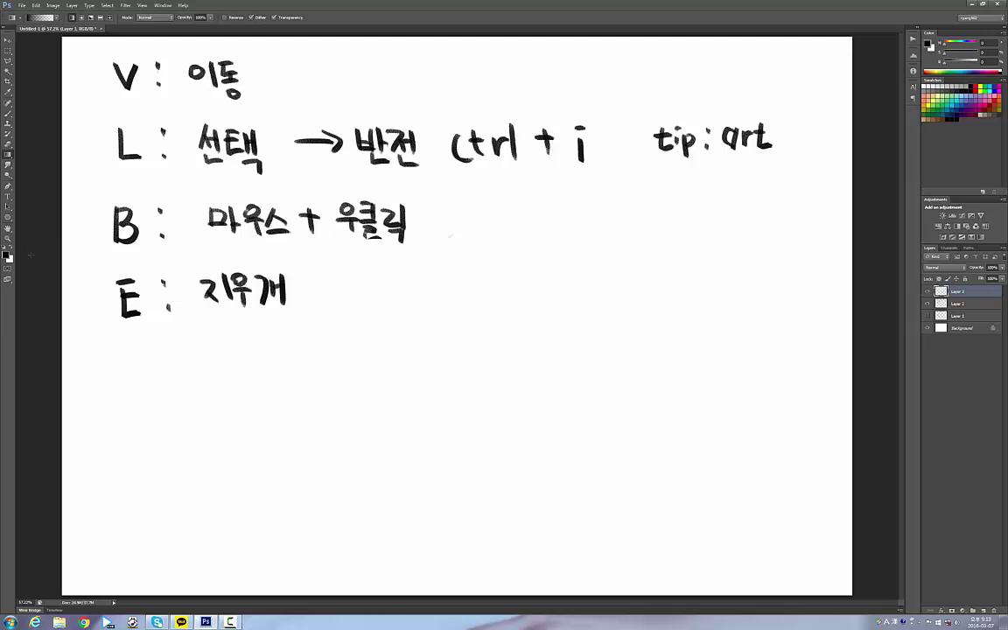
drag(242, 372, 529, 189)
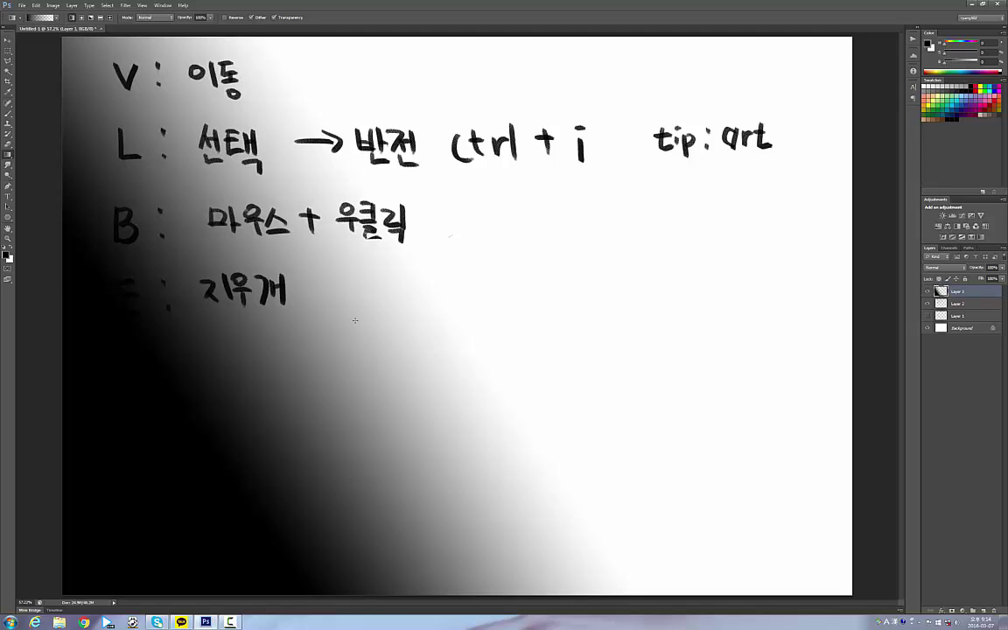
key(ctrl+z)
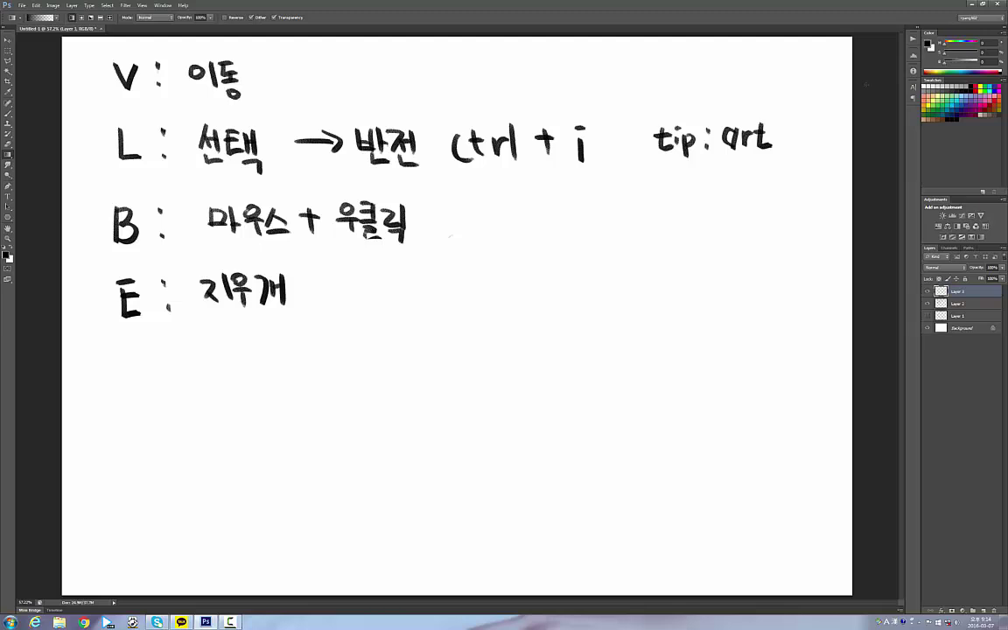
Apply foreground-to-transparent gradients from beyond the canvas's right edge toward the handwriting, undoing each attempt
drag(787, 101, 963, 53)
key(ctrl+z)
drag(1004, 129, 442, 246)
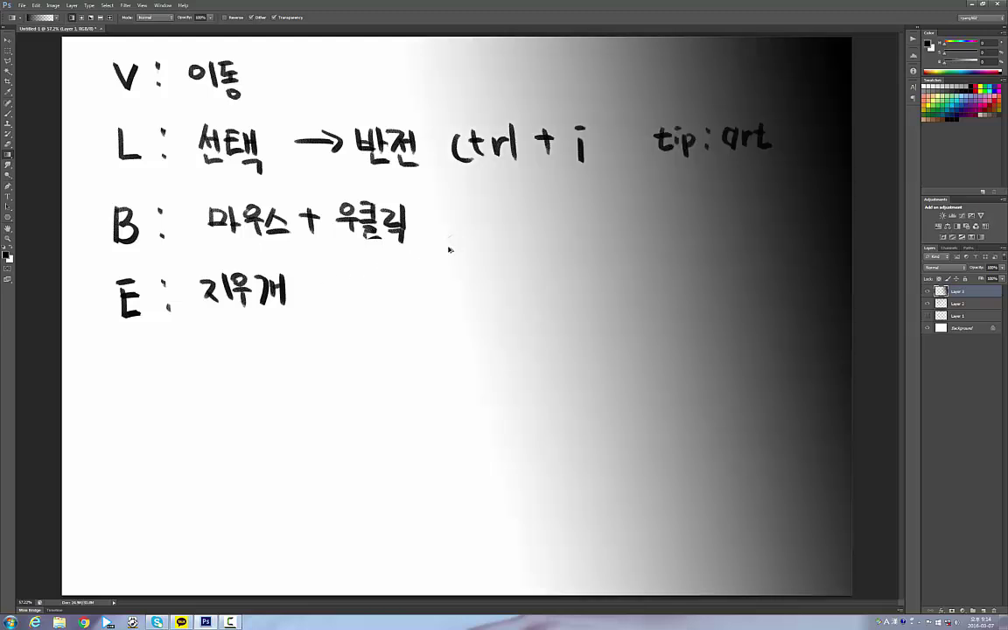
key(ctrl+z)
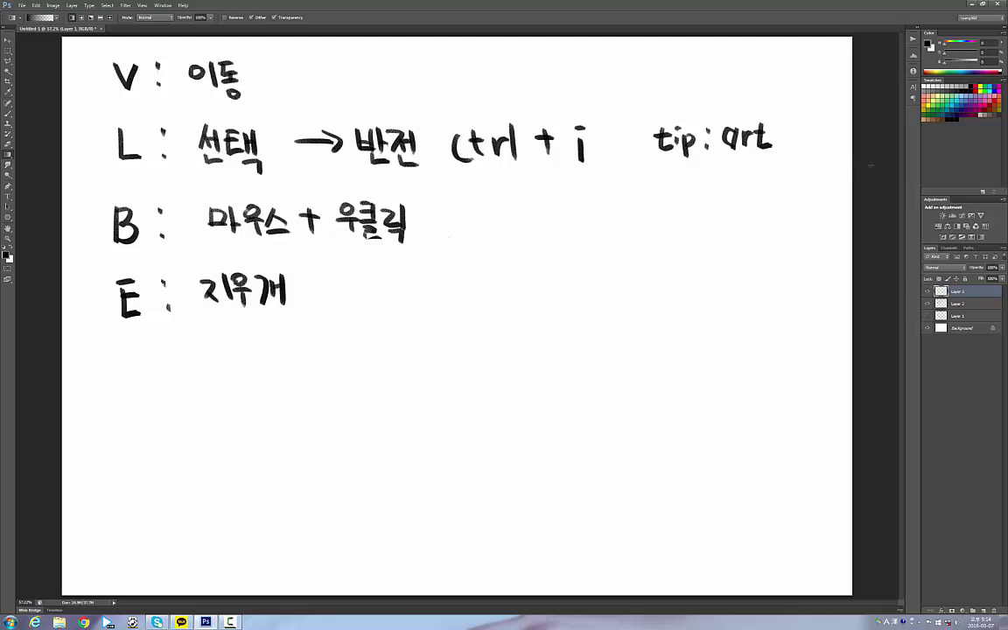
drag(871, 165, 326, 322)
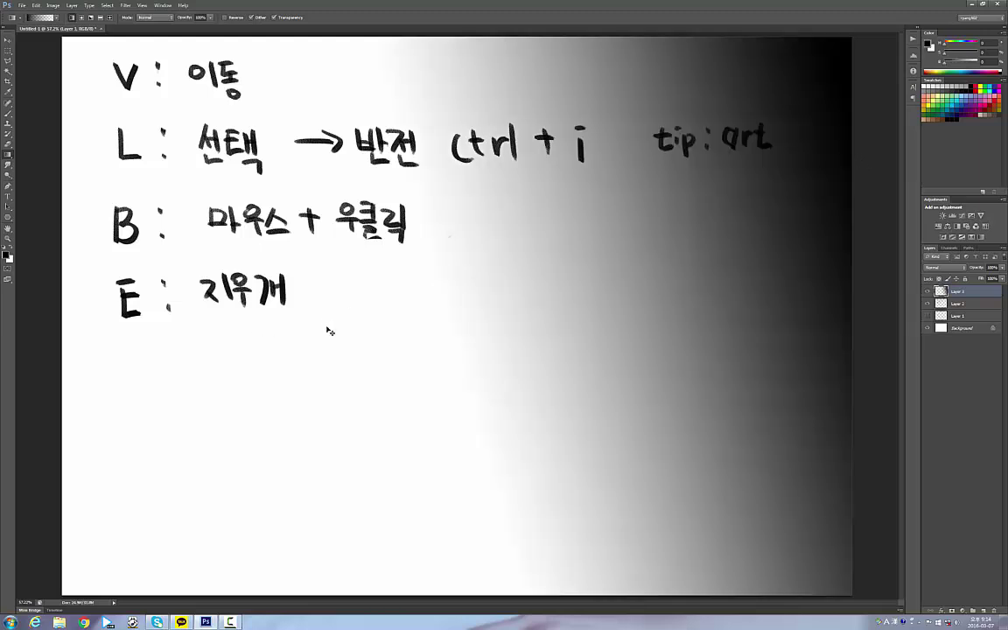
key(ctrl+z)
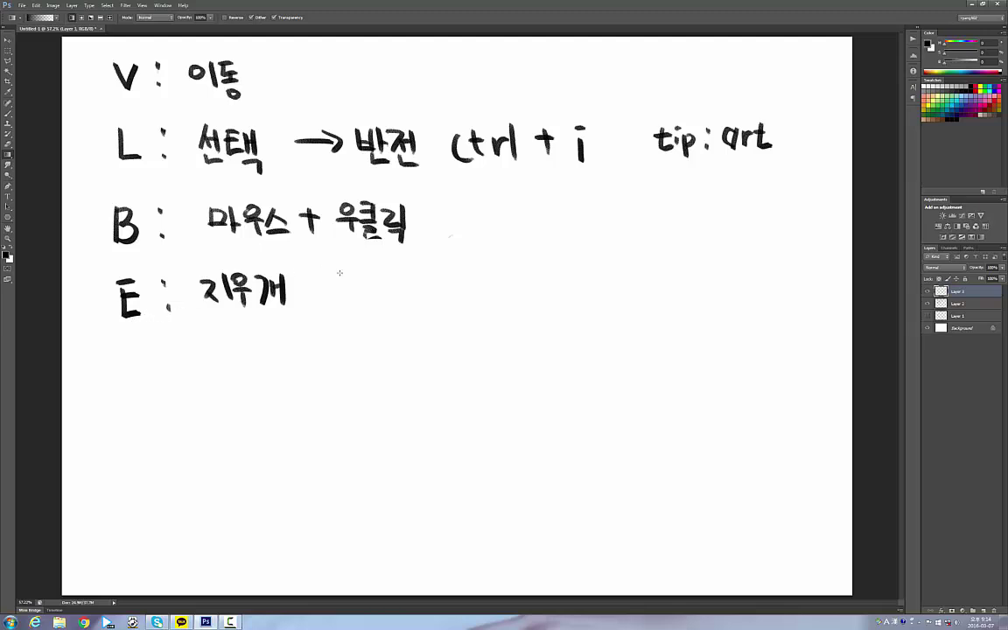
Outline a closed polygonal selection in the empty area beside the "E" line with the Polygonal Lasso
key(l)
click(543, 259)
click(444, 302)
click(448, 401)
click(572, 407)
click(604, 335)
click(595, 282)
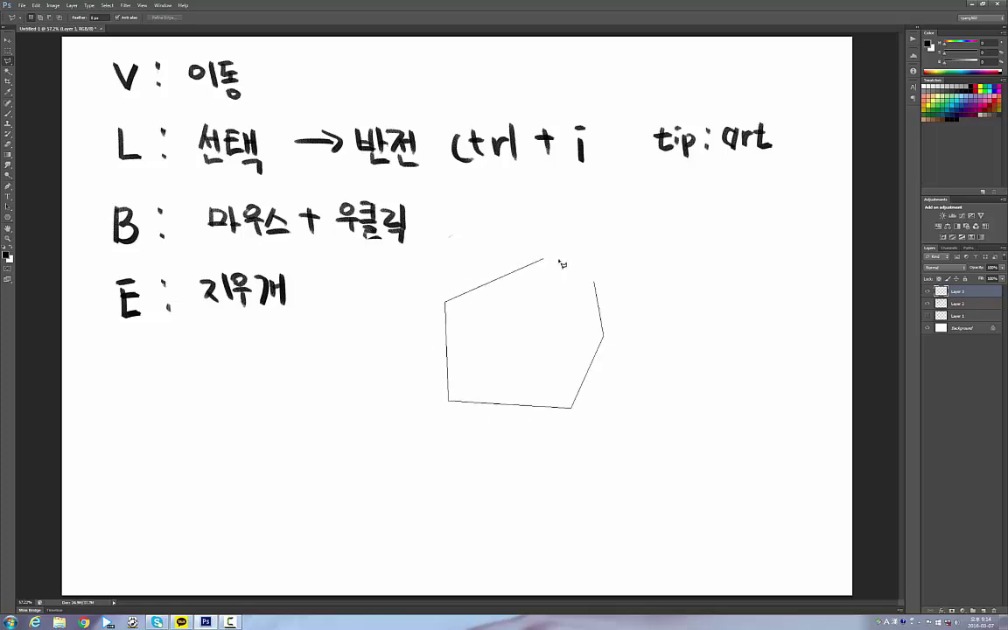
click(543, 260)
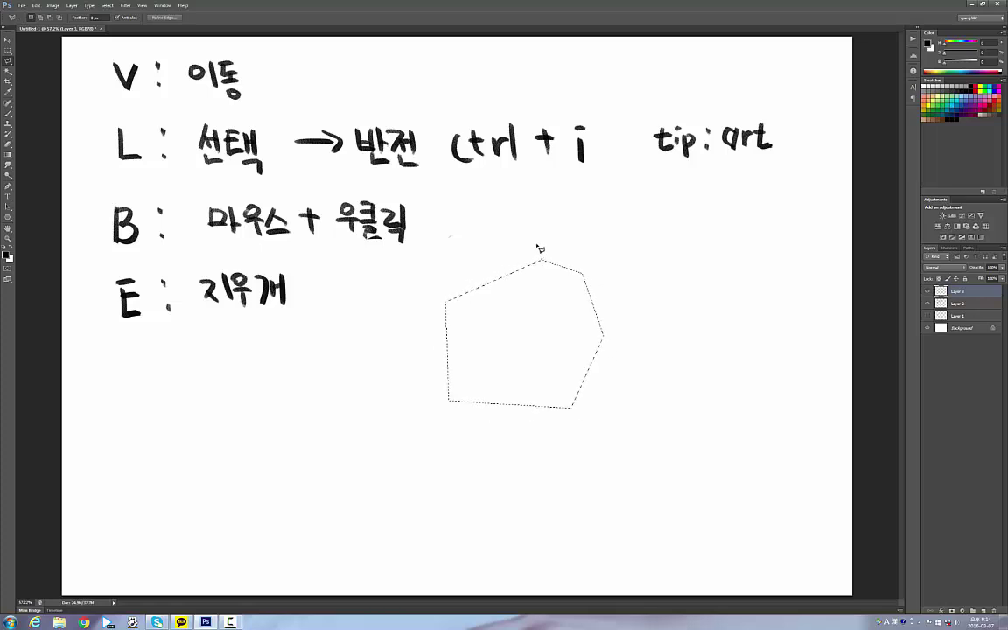
Try a short horizontal gradient on the polygonal selection, undo it, and deselect the area
click(8, 153)
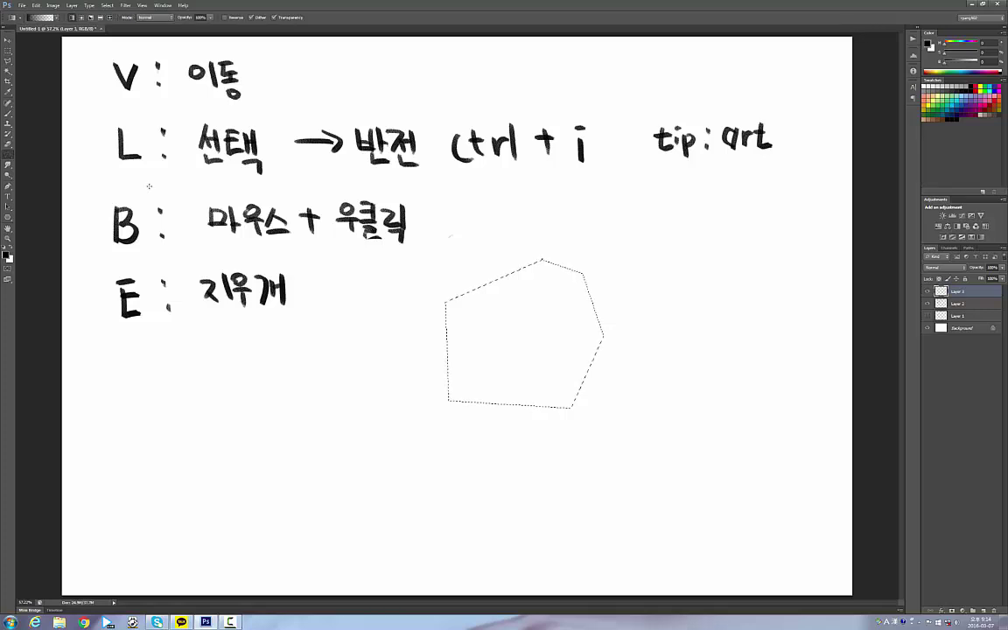
drag(382, 360, 427, 360)
key(ctrl+z)
key(ctrl+d)
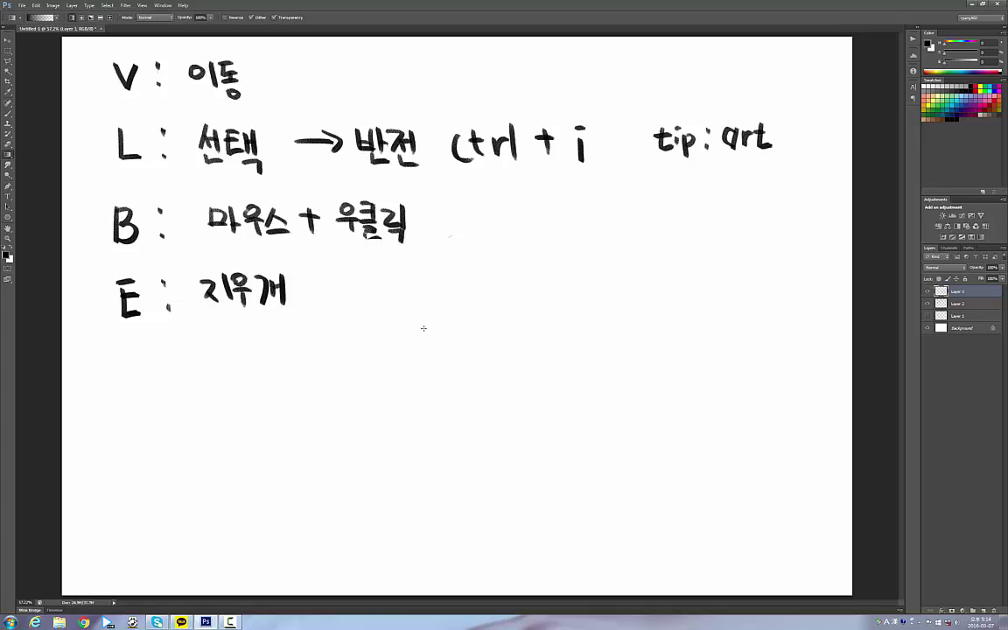
click(8, 154)
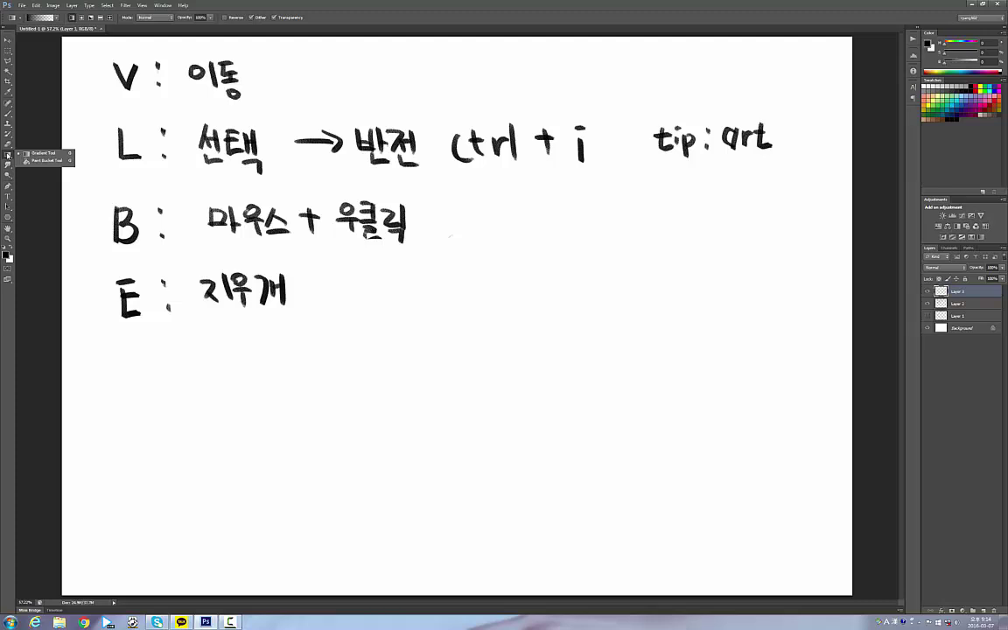
click(8, 154)
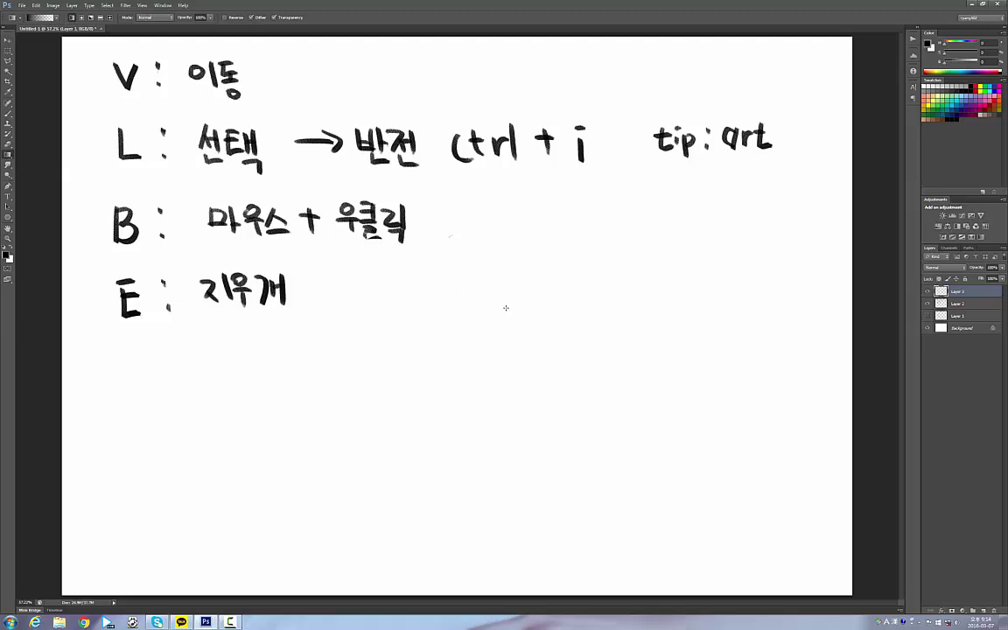
key(b)
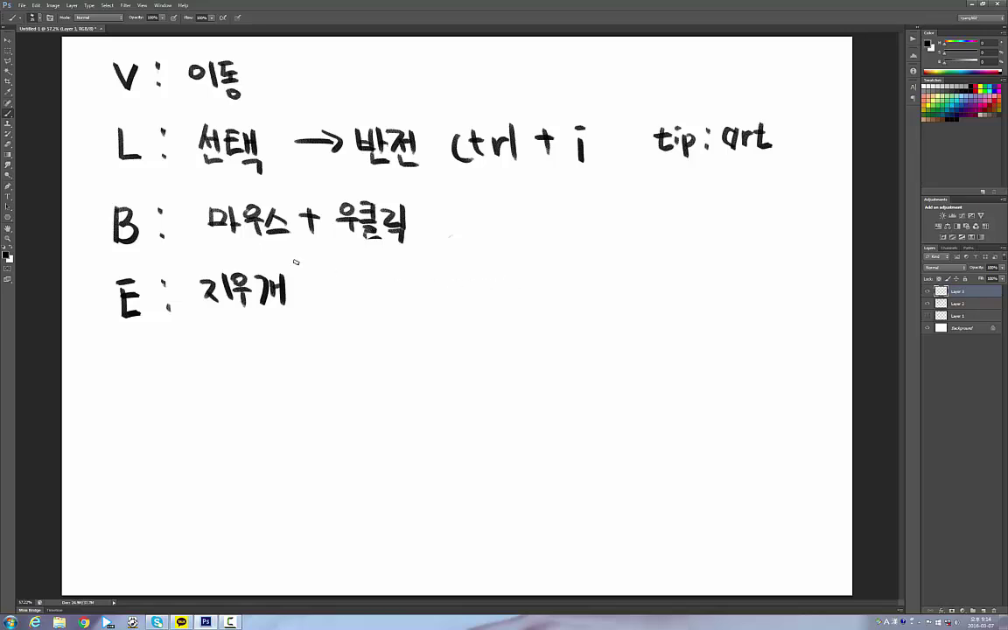
click(9, 163)
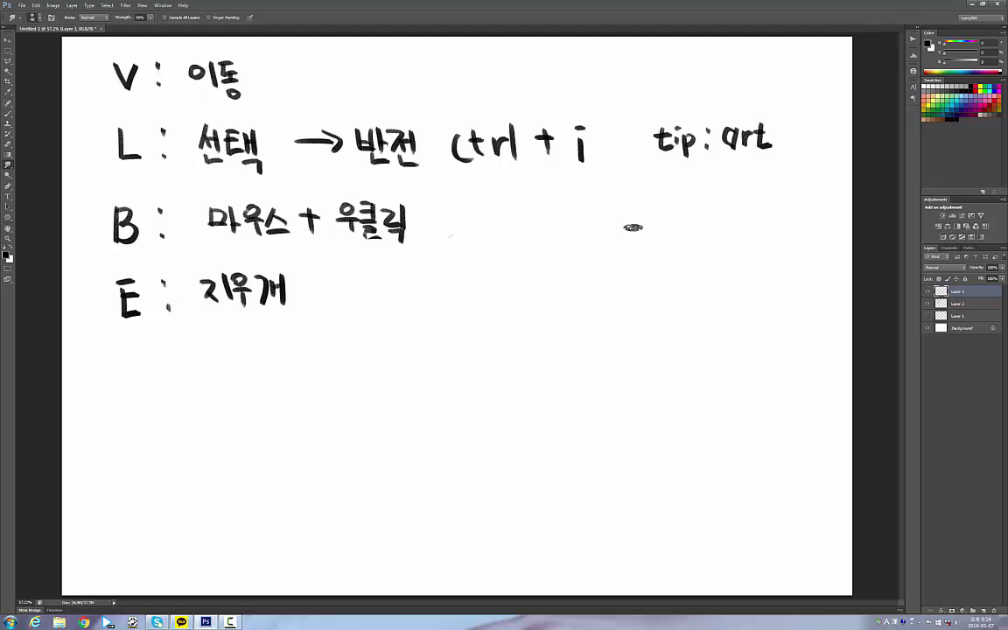
Paint overlapping blue, turquoise and dark purple scribbles with the Brush in the empty area beside the "E" line
key(b)
click(957, 102)
mouse_move(466, 275)
mouse_down()
mouse_move(508, 263)
mouse_move(565, 287)
mouse_move(558, 324)
mouse_move(598, 313)
mouse_up()
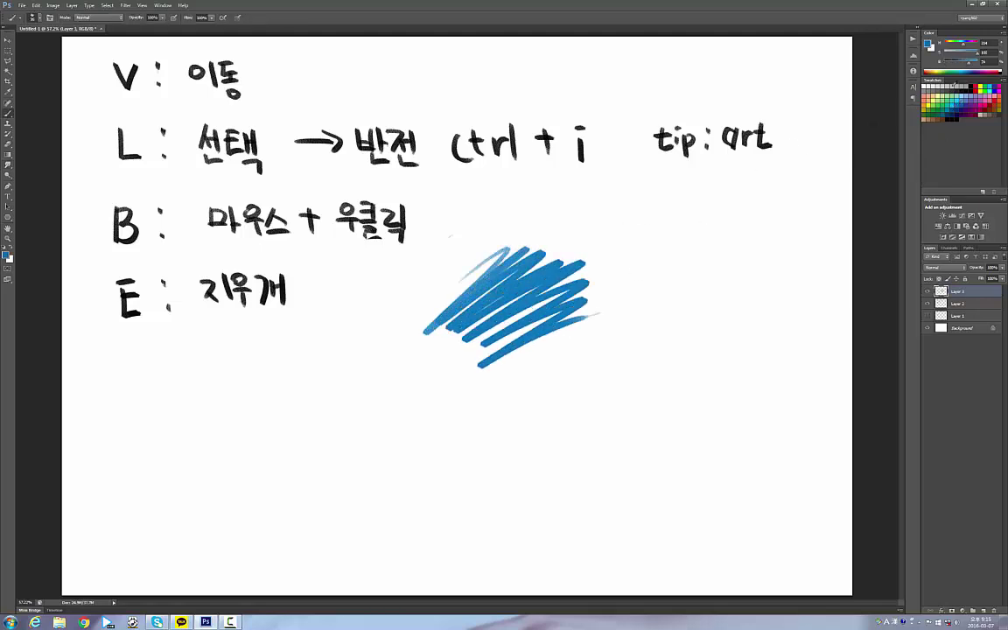
click(956, 94)
mouse_move(460, 360)
mouse_down()
mouse_move(525, 293)
mouse_move(494, 372)
mouse_move(561, 328)
mouse_up()
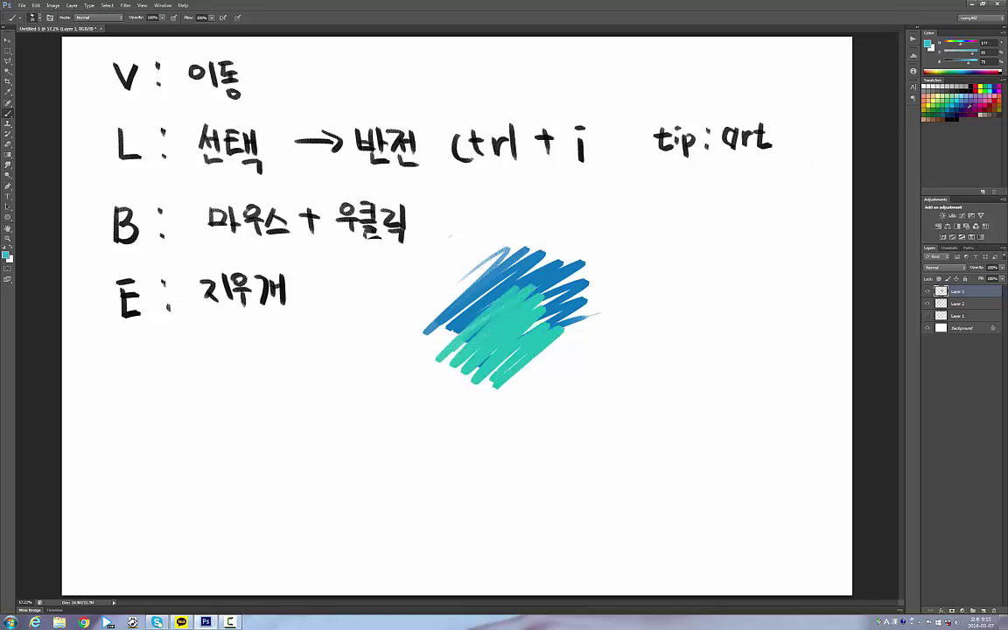
click(969, 106)
mouse_move(501, 269)
mouse_down()
mouse_move(525, 302)
mouse_move(560, 297)
mouse_move(582, 319)
mouse_move(531, 371)
mouse_move(626, 350)
mouse_move(533, 415)
mouse_up()
Blend the upper area where the blue, turquoise and purple scribbles meet with the Smudge tool
click(8, 165)
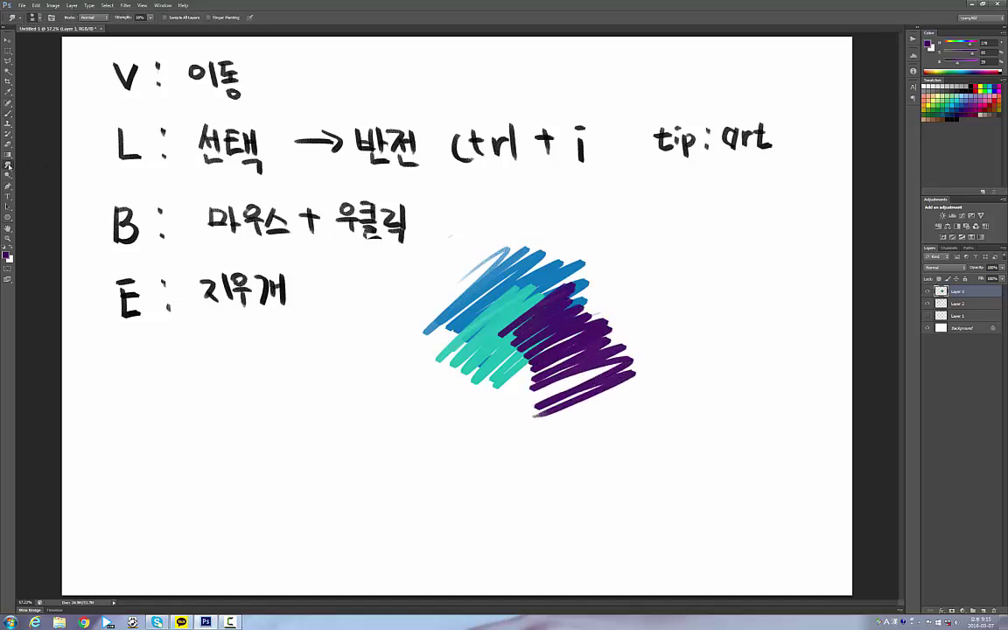
click(7, 165)
click(8, 164)
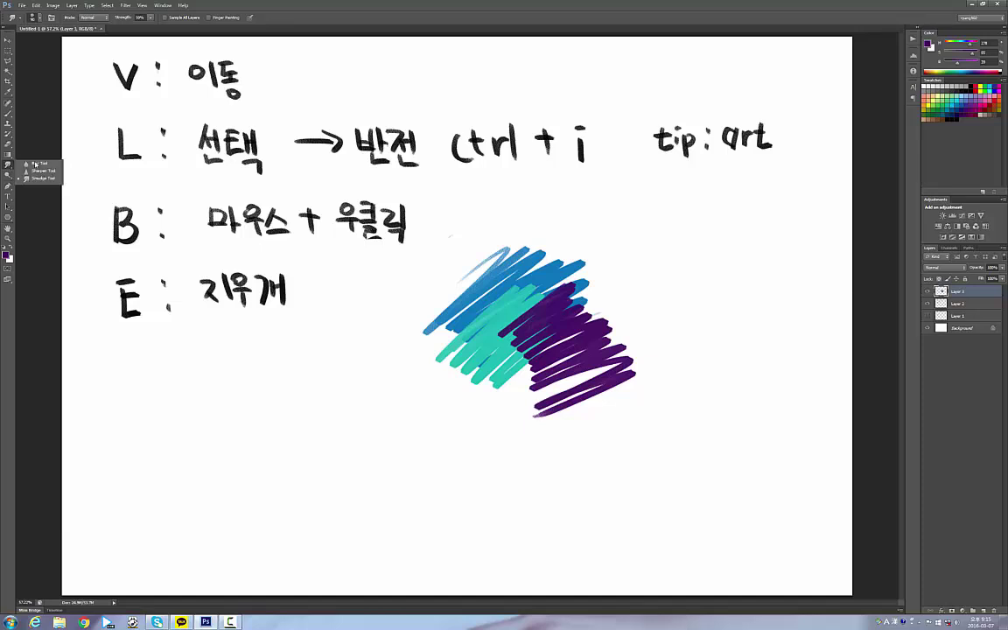
click(8, 165)
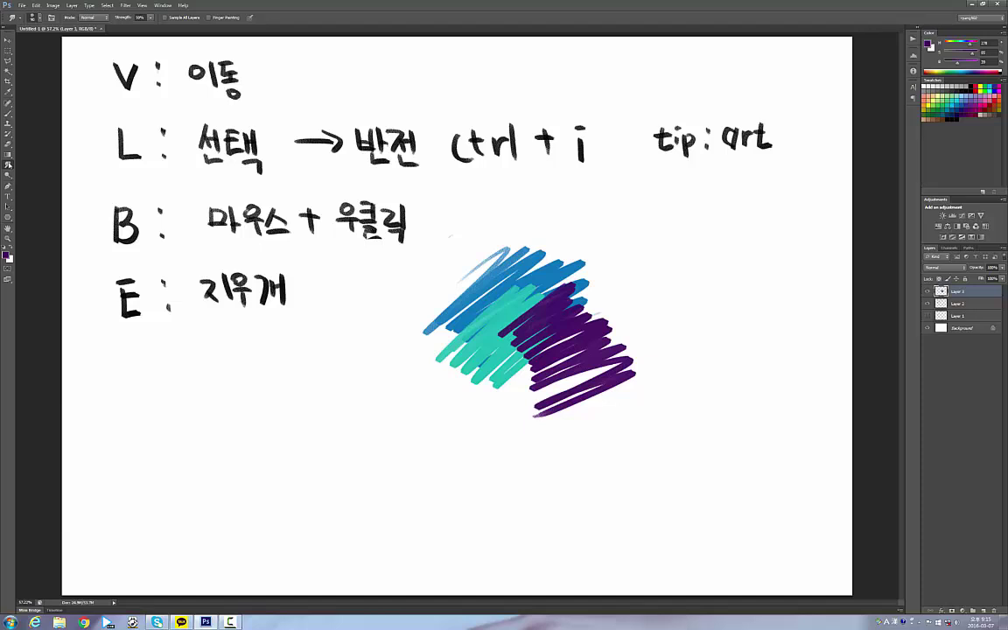
mouse_move(532, 278)
mouse_down()
mouse_move(543, 298)
mouse_move(535, 278)
mouse_move(573, 286)
mouse_up()
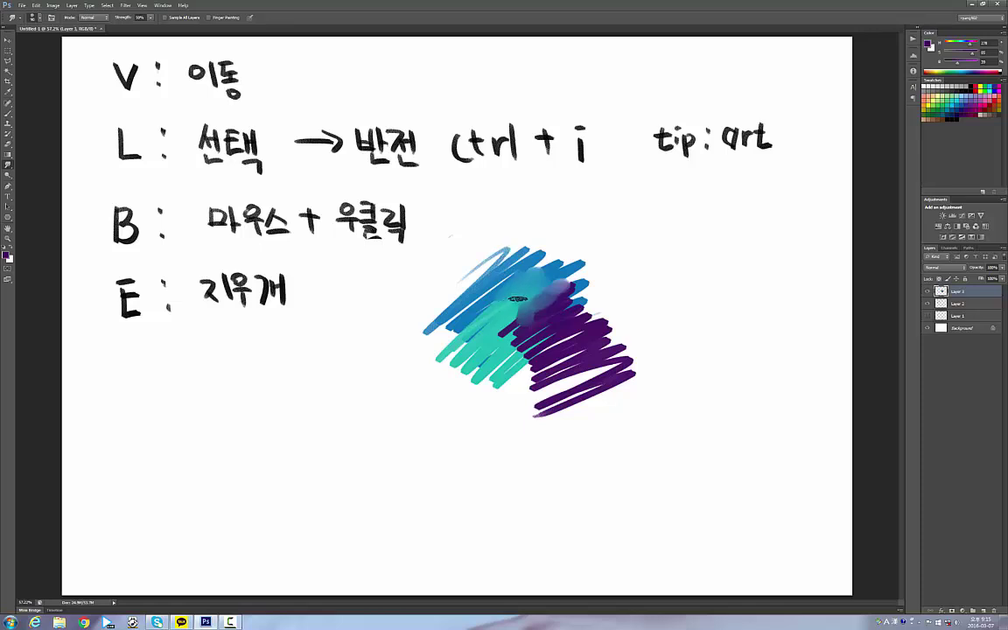
Choose the 40 px spatter brush tip for the Smudge tool and smear the purple scribble's edge
right_click(519, 299)
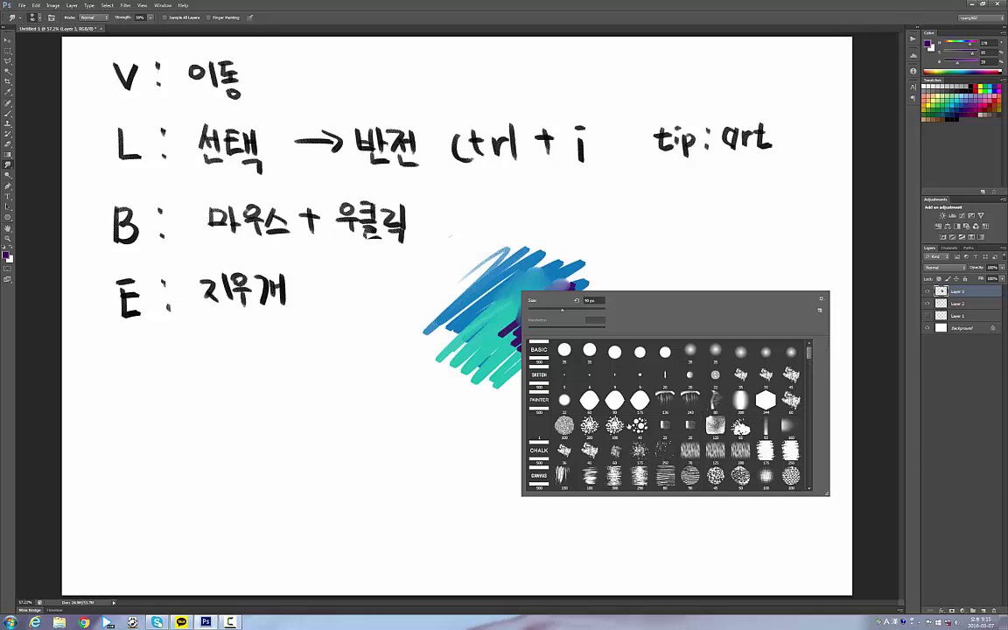
click(640, 426)
click(503, 334)
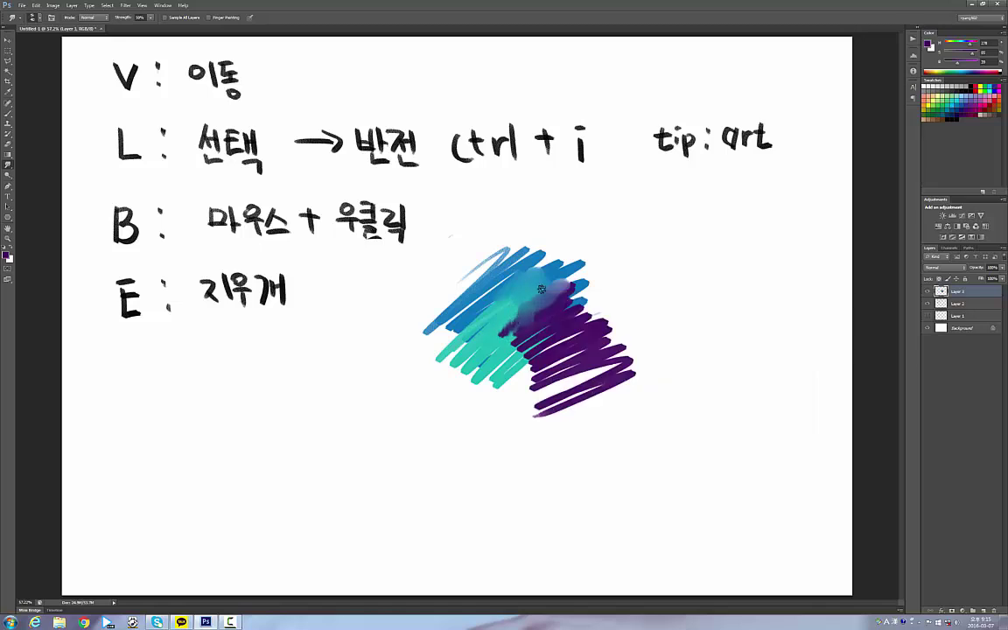
Choose the round textured tip in the SMUDGE brush group and blend the boundary between the turquoise and purple scribbles
right_click(542, 289)
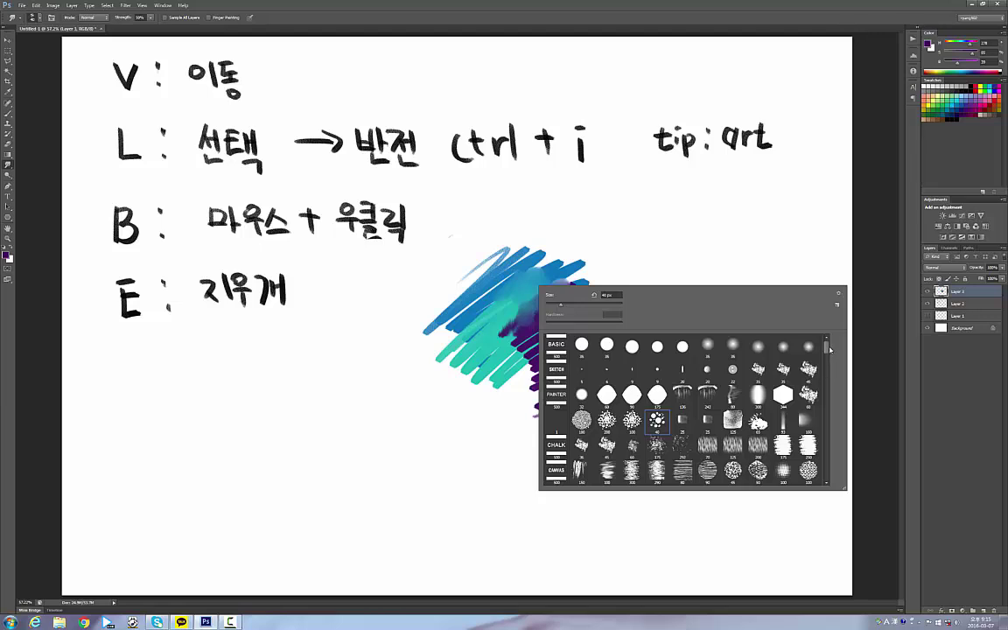
drag(826, 346, 827, 388)
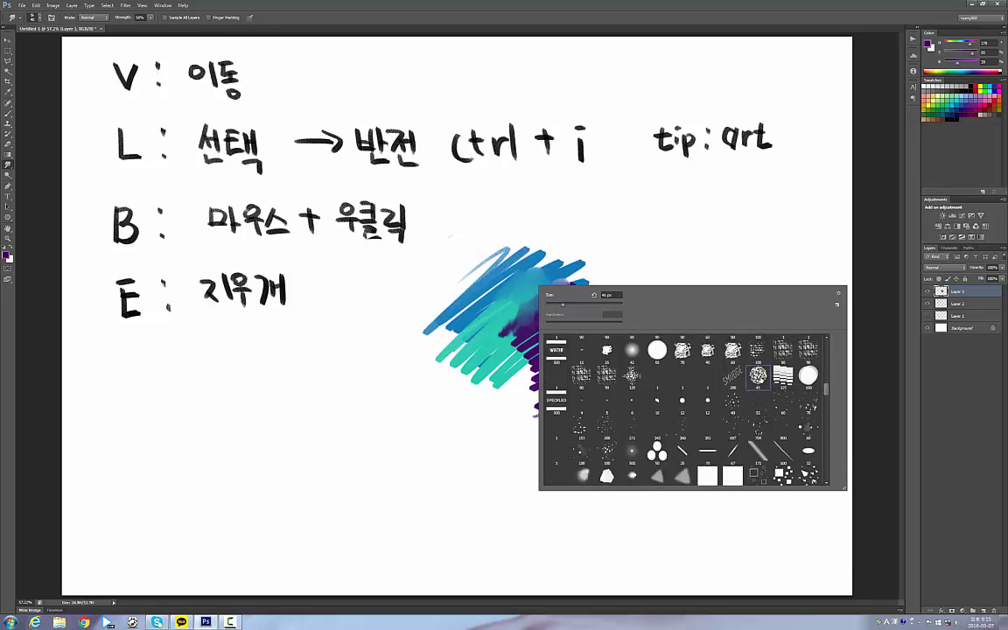
key(Return)
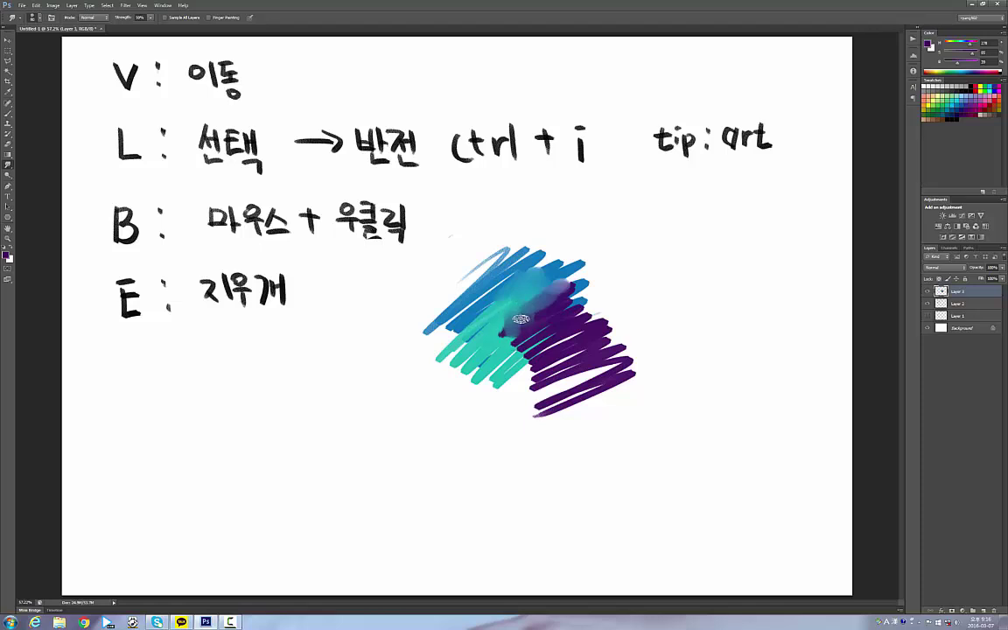
drag(509, 321, 521, 332)
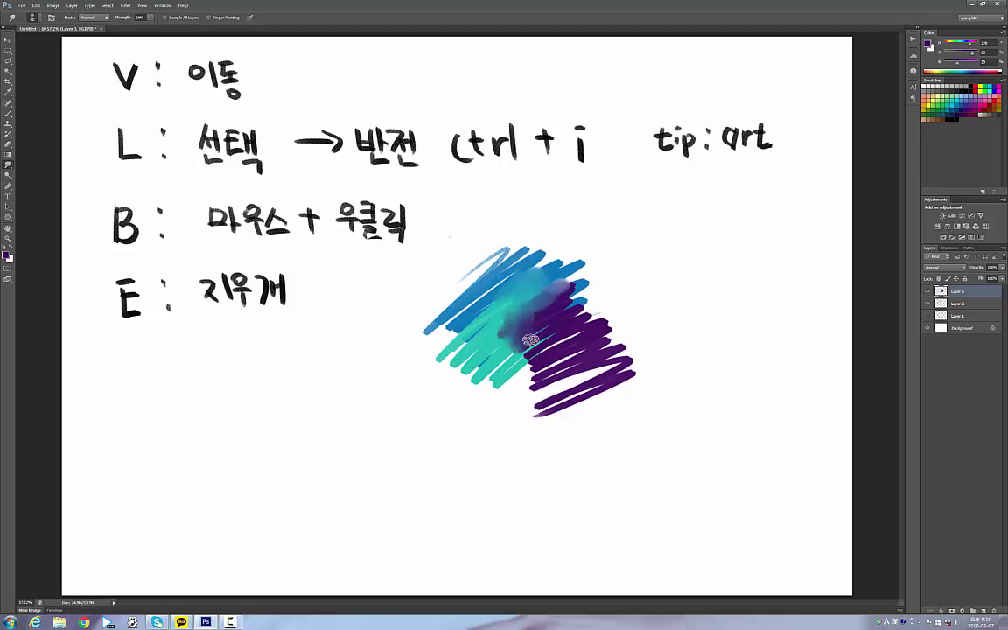
mouse_move(530, 339)
mouse_down()
mouse_move(542, 296)
mouse_move(530, 321)
mouse_move(533, 356)
mouse_move(561, 299)
mouse_move(541, 334)
mouse_move(506, 334)
mouse_move(532, 335)
mouse_move(501, 332)
mouse_move(490, 312)
mouse_move(505, 333)
mouse_move(515, 312)
mouse_move(504, 348)
mouse_move(505, 366)
mouse_move(512, 339)
mouse_move(518, 370)
mouse_move(522, 352)
mouse_move(516, 387)
mouse_move(533, 301)
mouse_move(522, 333)
mouse_move(553, 277)
mouse_up()
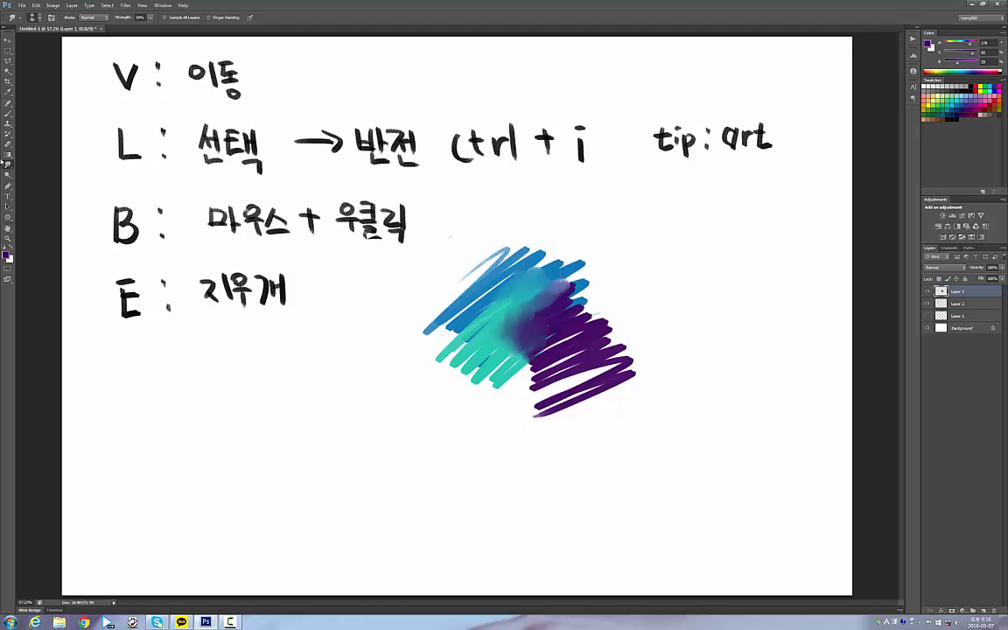
Check the tools grouped with Smudge, and erase all the coloured scribbles with the Eraser
click(8, 165)
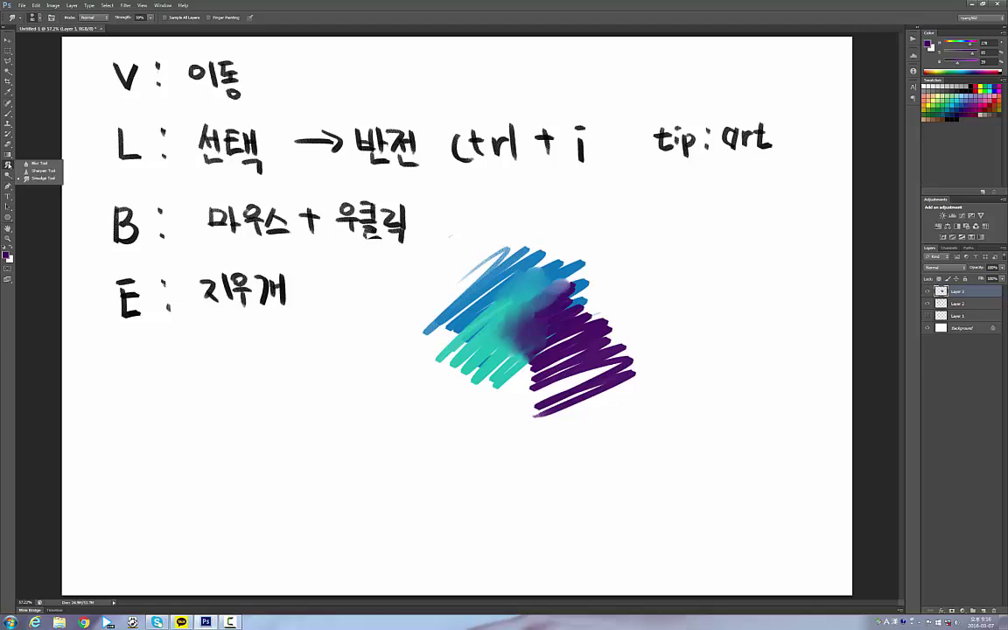
click(8, 164)
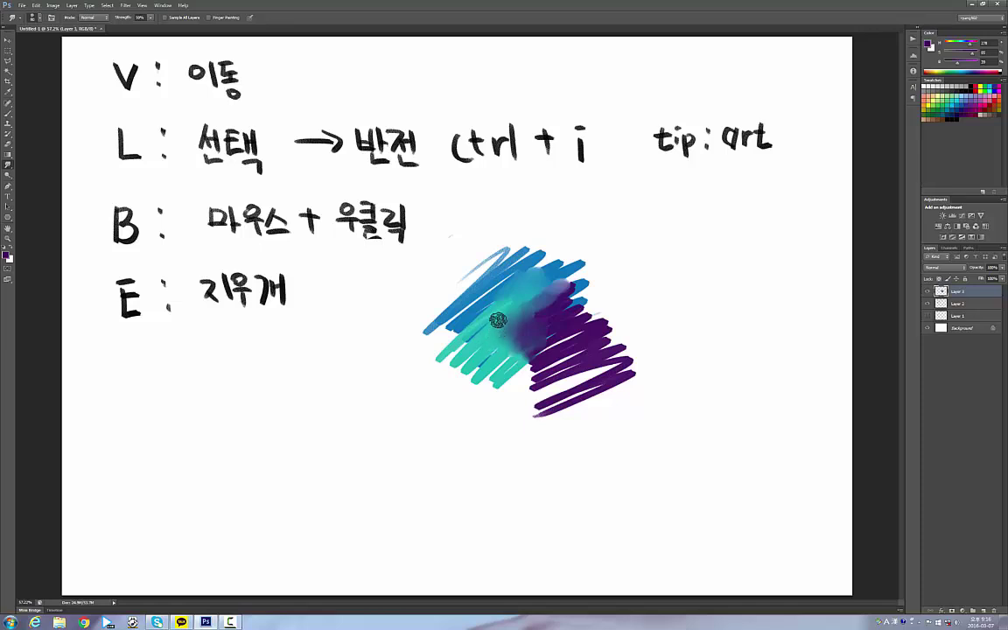
key(e)
mouse_move(452, 229)
mouse_down()
mouse_move(393, 295)
mouse_move(431, 323)
mouse_move(466, 291)
mouse_move(451, 298)
mouse_move(516, 205)
mouse_move(487, 305)
mouse_move(532, 230)
mouse_move(497, 403)
mouse_move(552, 256)
mouse_move(537, 389)
mouse_move(551, 394)
mouse_move(587, 252)
mouse_move(592, 414)
mouse_move(613, 304)
mouse_move(633, 349)
mouse_up()
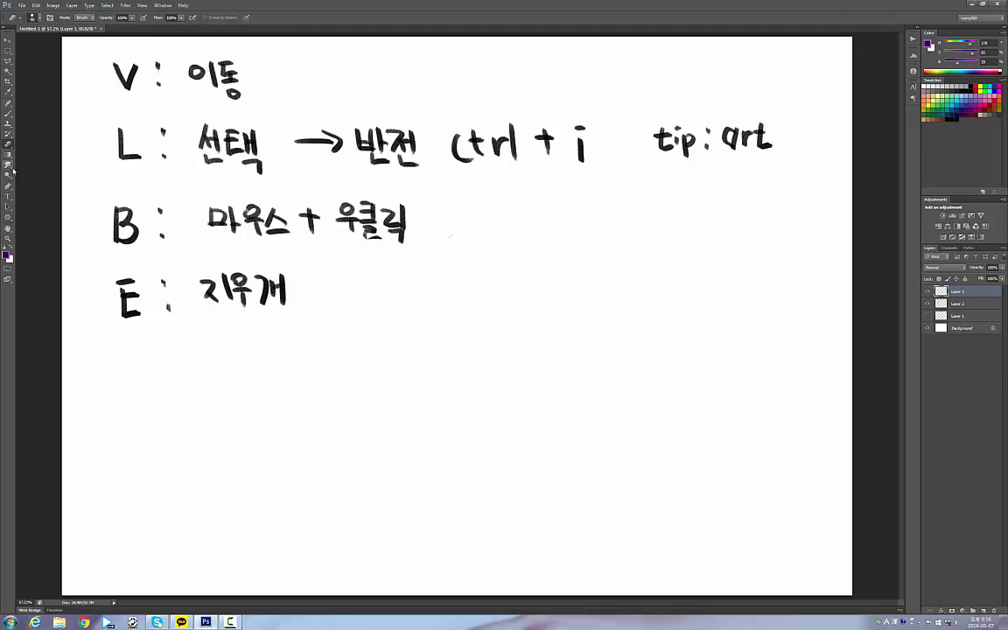
View the Dodge tool group, reset the colours to default black and white, and return to the Brush
click(8, 175)
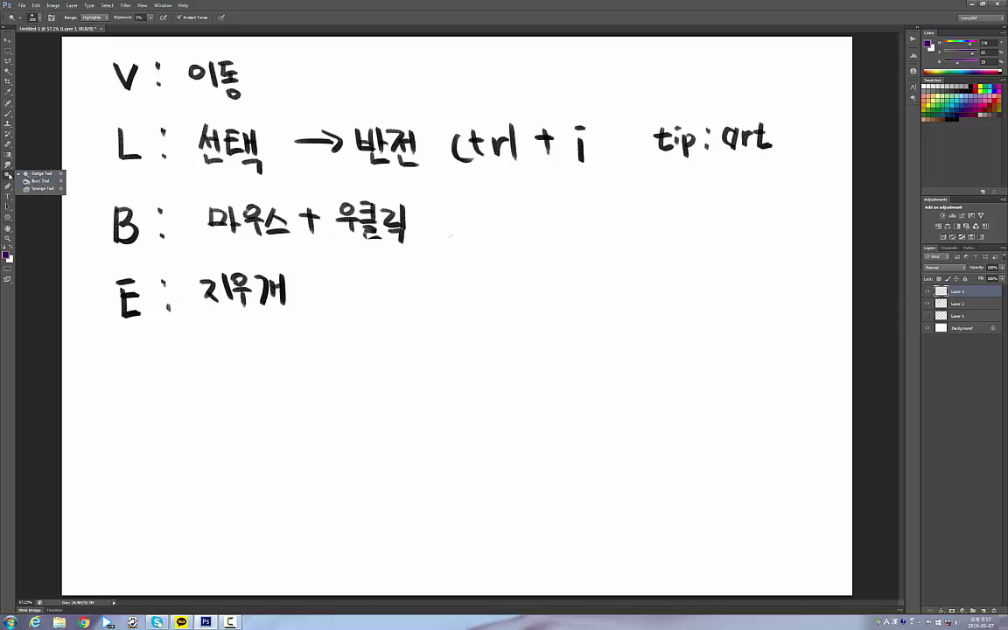
click(8, 175)
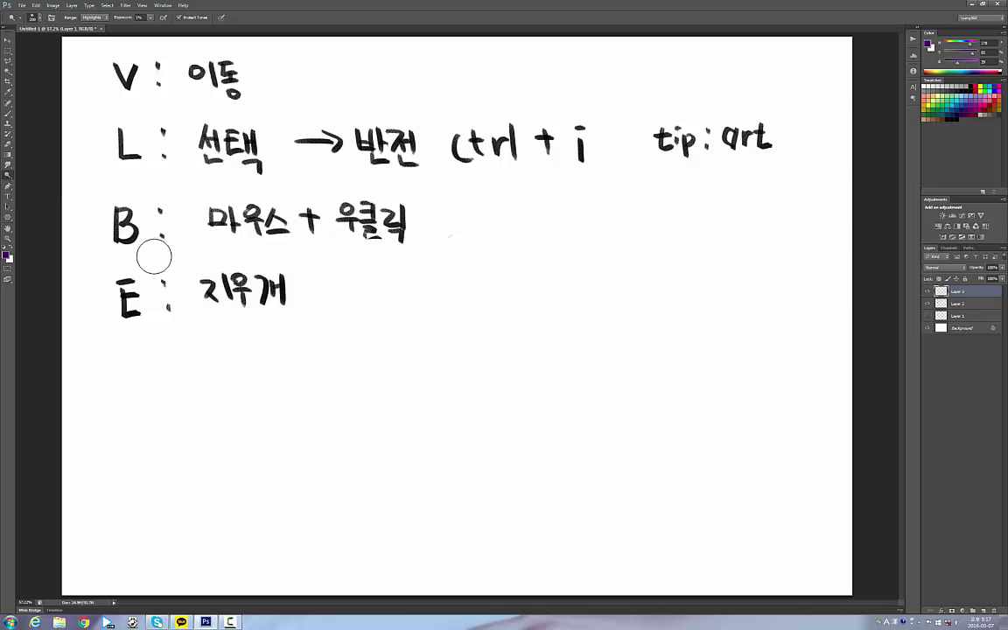
key(b)
key(d)
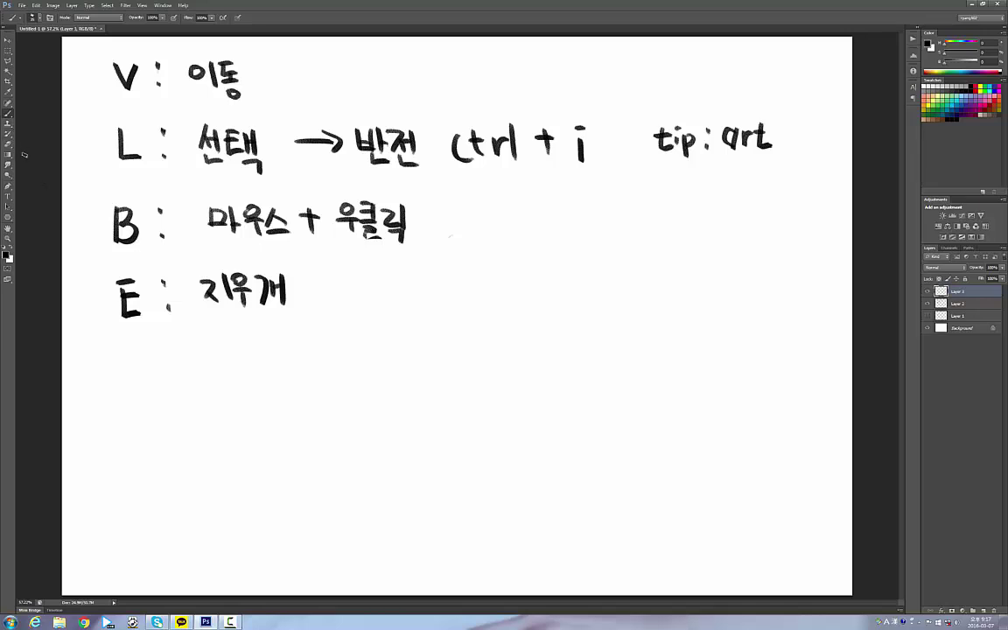
click(8, 164)
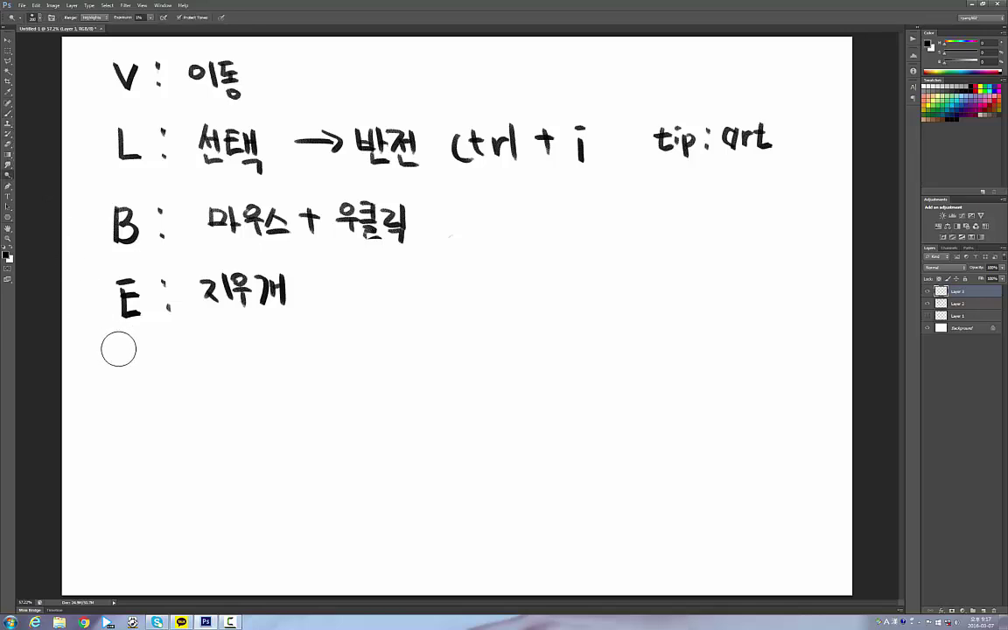
key(b)
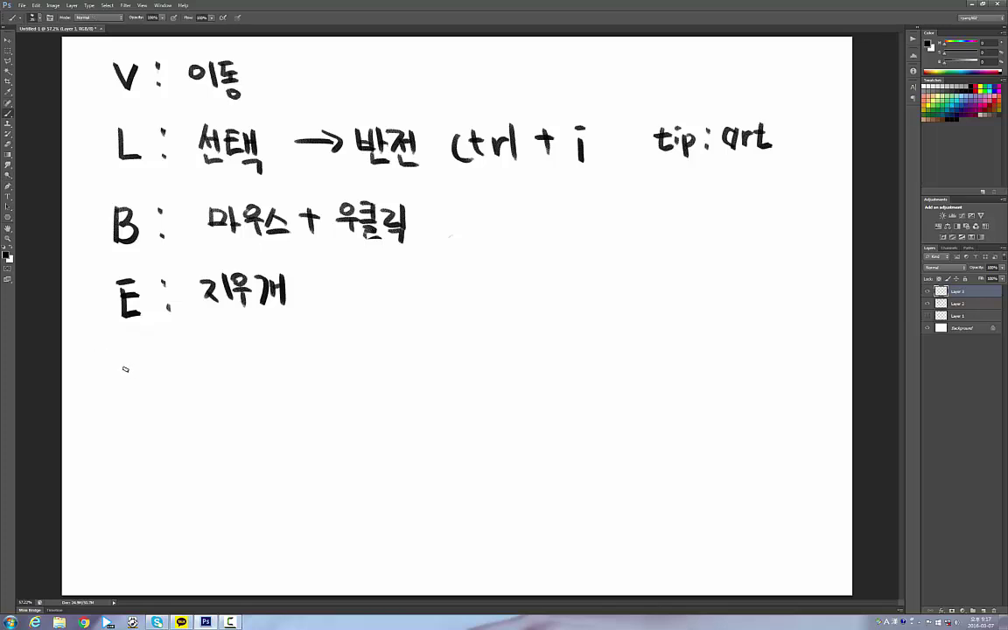
Handwrite "O : 닷지 → 하일라이트 !" with the Brush as the fifth line of the shortcut list
mouse_move(128, 362)
mouse_down()
mouse_move(119, 385)
mouse_move(131, 362)
mouse_up()
click(168, 362)
click(170, 382)
mouse_move(208, 362)
mouse_down()
mouse_move(237, 379)
mouse_move(238, 394)
mouse_move(265, 371)
mouse_move(254, 390)
mouse_up()
mouse_move(273, 355)
mouse_down()
mouse_move(274, 397)
mouse_move(345, 369)
mouse_move(336, 383)
mouse_up()
drag(380, 354, 386, 354)
mouse_move(376, 361)
mouse_down()
mouse_move(396, 360)
mouse_move(387, 373)
mouse_up()
drag(407, 353, 408, 383)
mouse_move(409, 368)
mouse_down()
mouse_move(427, 354)
mouse_move(436, 370)
mouse_up()
mouse_move(420, 374)
mouse_down()
mouse_move(438, 392)
mouse_move(473, 389)
mouse_up()
mouse_move(475, 370)
mouse_down()
mouse_move(490, 362)
mouse_move(506, 387)
mouse_up()
drag(516, 359, 515, 378)
drag(516, 369, 531, 378)
drag(511, 385, 561, 383)
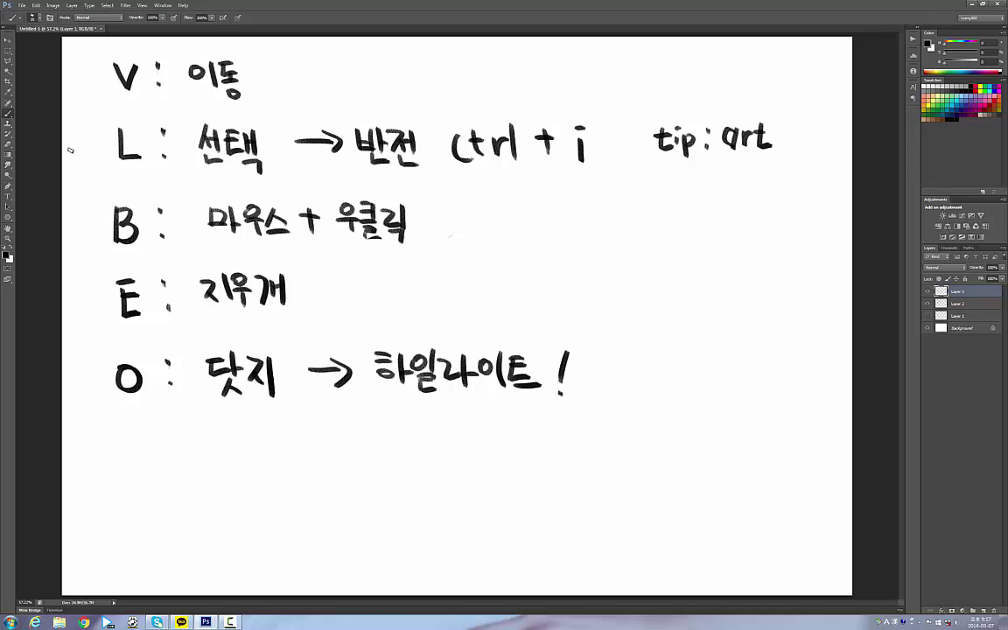
Switch to the Dodge tool and set its range to Highlights
key(o)
click(93, 18)
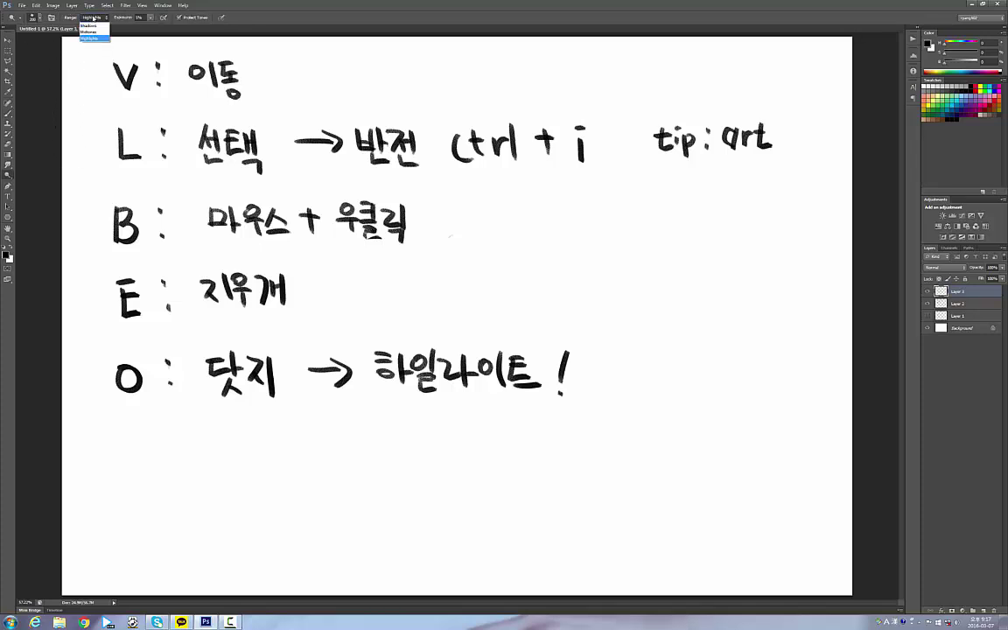
click(90, 38)
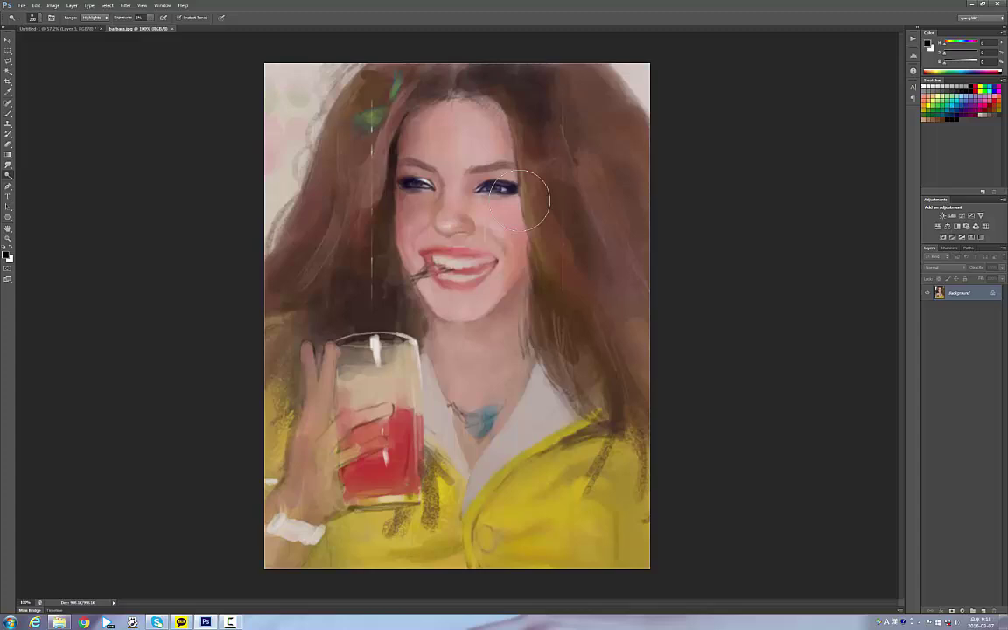
Reduce the Dodge brush size and brighten the woman's forehead, cheek and mouth area in barbara.jpg
scroll(518, 200, up, 2)
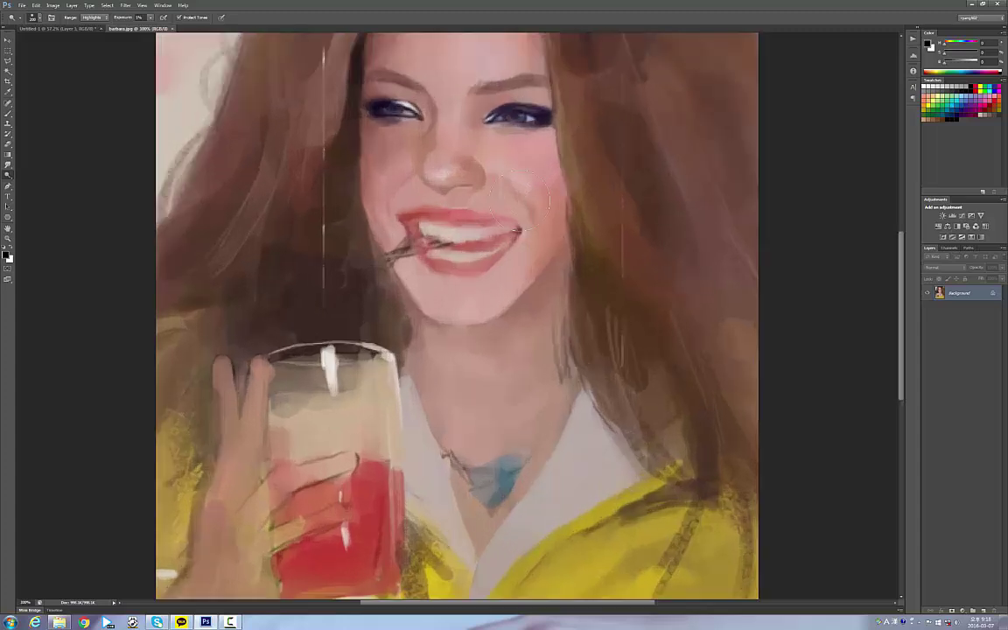
scroll(518, 200, down, 2)
key(bracketright)
key(bracketright)
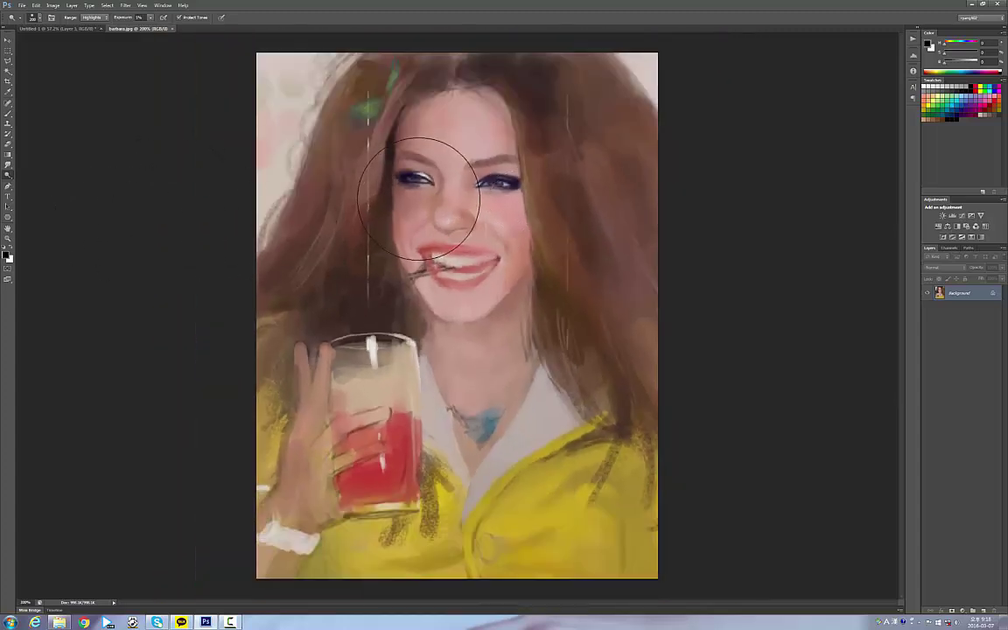
key(bracketleft)
key(bracketleft)
key(bracketleft)
key(bracketleft)
key(bracketleft)
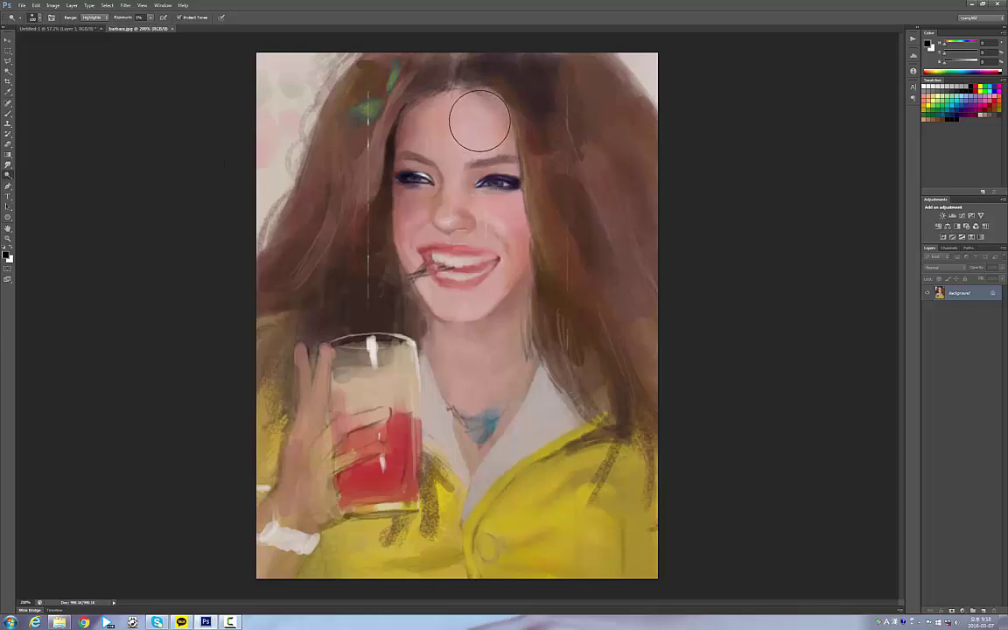
mouse_move(486, 146)
mouse_down()
mouse_move(477, 108)
mouse_move(466, 153)
mouse_move(427, 149)
mouse_up()
mouse_move(497, 247)
mouse_down()
mouse_move(504, 227)
mouse_move(504, 252)
mouse_move(508, 232)
mouse_move(479, 283)
mouse_up()
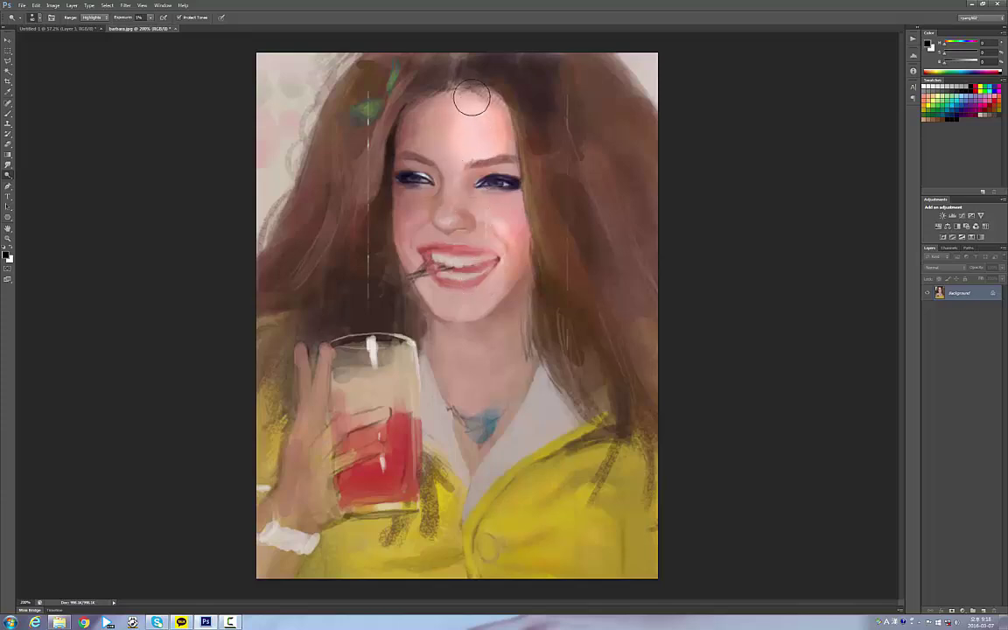
mouse_move(470, 99)
mouse_down()
mouse_move(454, 126)
mouse_move(520, 253)
mouse_move(450, 178)
mouse_up()
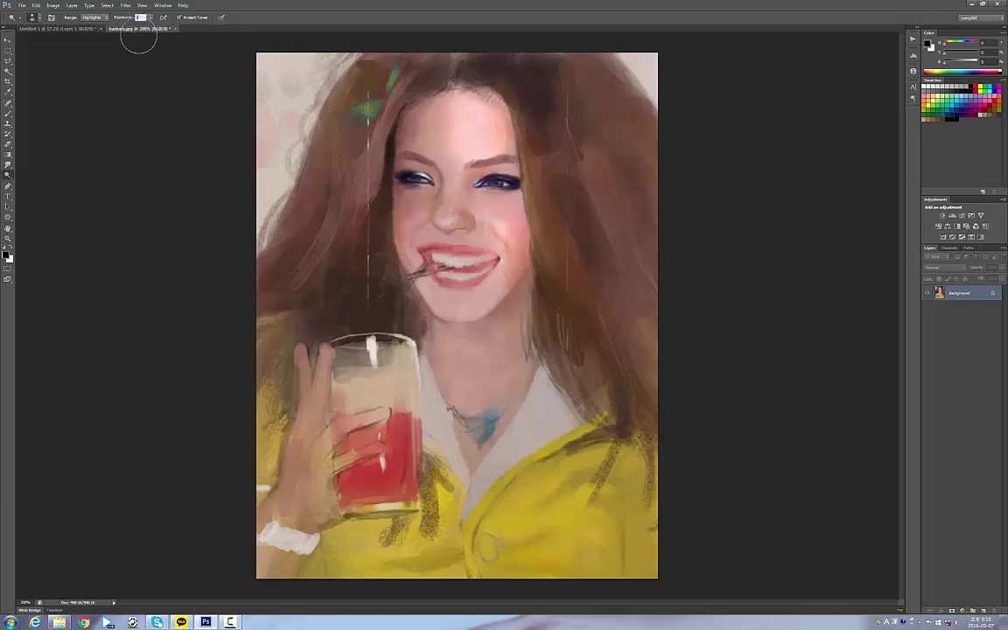
Try dodging the woman's face at a much stronger exposure, undo those strokes and restore the low exposure
mouse_move(418, 123)
mouse_down()
mouse_move(499, 154)
mouse_move(487, 123)
mouse_move(481, 144)
mouse_move(473, 96)
mouse_move(448, 139)
mouse_move(455, 155)
mouse_move(440, 153)
mouse_move(425, 123)
mouse_move(441, 85)
mouse_move(426, 160)
mouse_move(444, 172)
mouse_move(464, 168)
mouse_move(441, 241)
mouse_move(455, 211)
mouse_move(449, 244)
mouse_move(474, 173)
mouse_move(473, 268)
mouse_move(488, 190)
mouse_move(495, 267)
mouse_move(510, 164)
mouse_move(502, 270)
mouse_up()
key(ctrl+alt+z)
key(ctrl+alt+z)
key(ctrl+alt+z)
key(ctrl+alt+z)
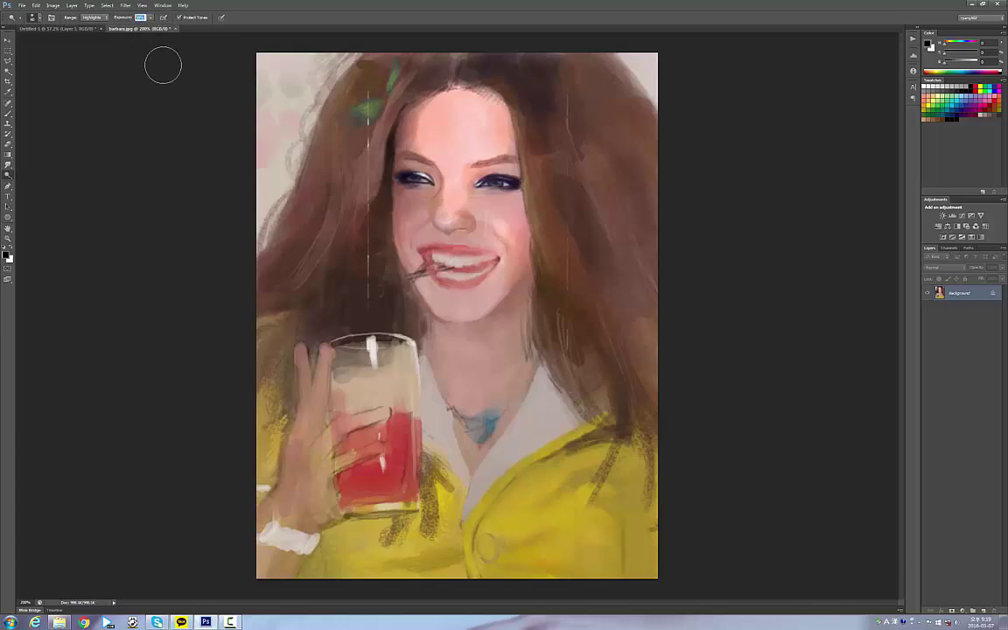
key(Return)
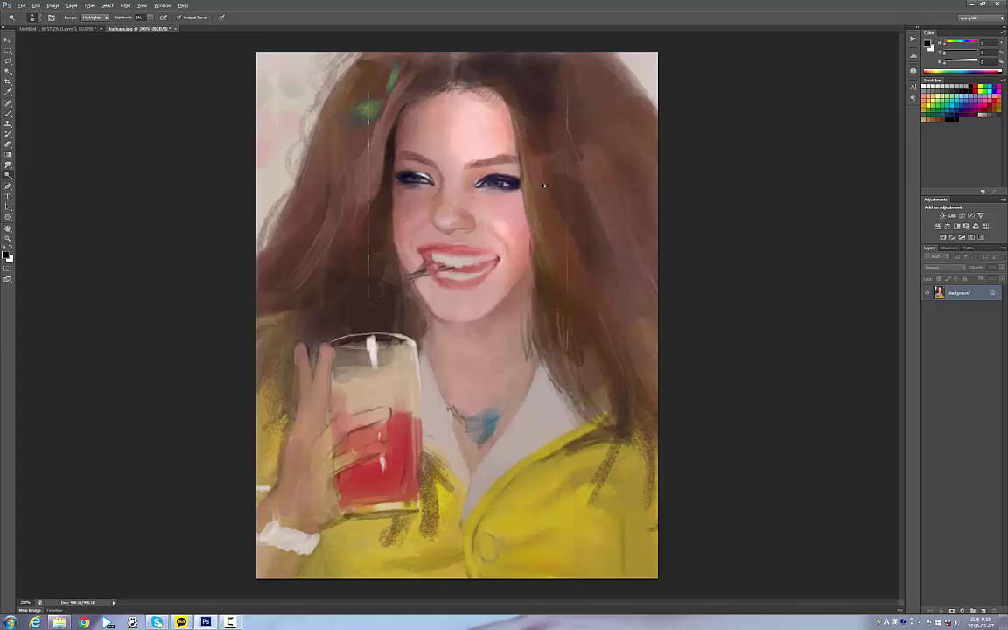
Brighten the skin of the forehead and neck with low-exposure Dodge strokes
mouse_move(449, 107)
mouse_down()
mouse_move(450, 154)
mouse_move(477, 150)
mouse_up()
mouse_move(506, 331)
mouse_down()
mouse_move(456, 339)
mouse_move(501, 329)
mouse_move(455, 367)
mouse_move(457, 379)
mouse_move(495, 381)
mouse_move(485, 403)
mouse_move(470, 369)
mouse_move(457, 423)
mouse_move(436, 399)
mouse_move(471, 339)
mouse_move(481, 476)
mouse_move(468, 462)
mouse_move(491, 335)
mouse_move(485, 353)
mouse_move(613, 217)
mouse_move(598, 265)
mouse_move(603, 304)
mouse_move(506, 332)
mouse_move(460, 369)
mouse_move(475, 496)
mouse_move(450, 325)
mouse_move(436, 299)
mouse_move(431, 327)
mouse_move(473, 484)
mouse_move(441, 249)
mouse_up()
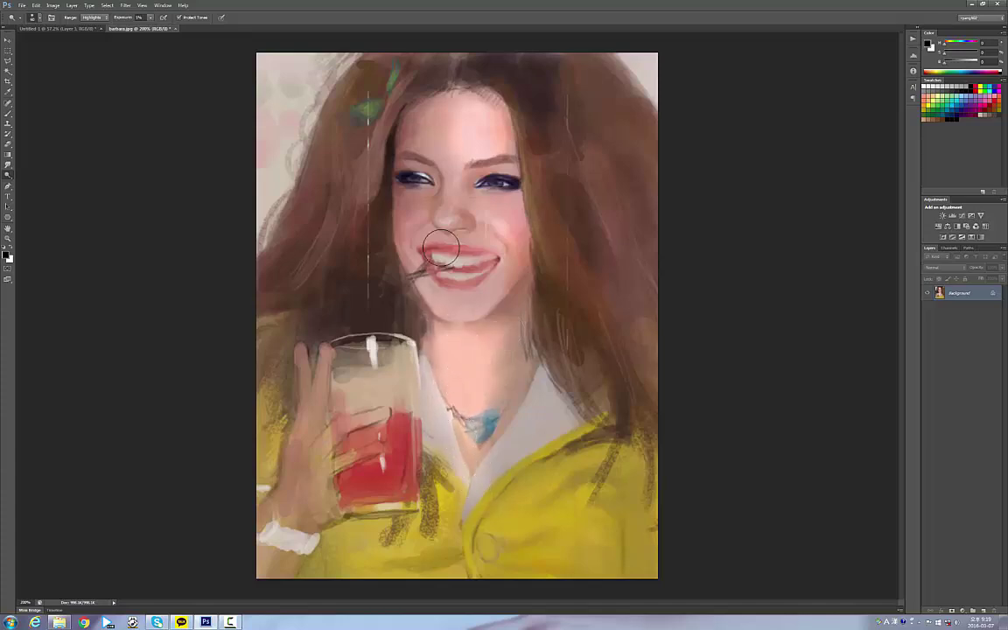
Examine the dodged portrait at reduced and enlarged views to judge how the highlights read overall
key(ctrl+minus)
key(ctrl+minus)
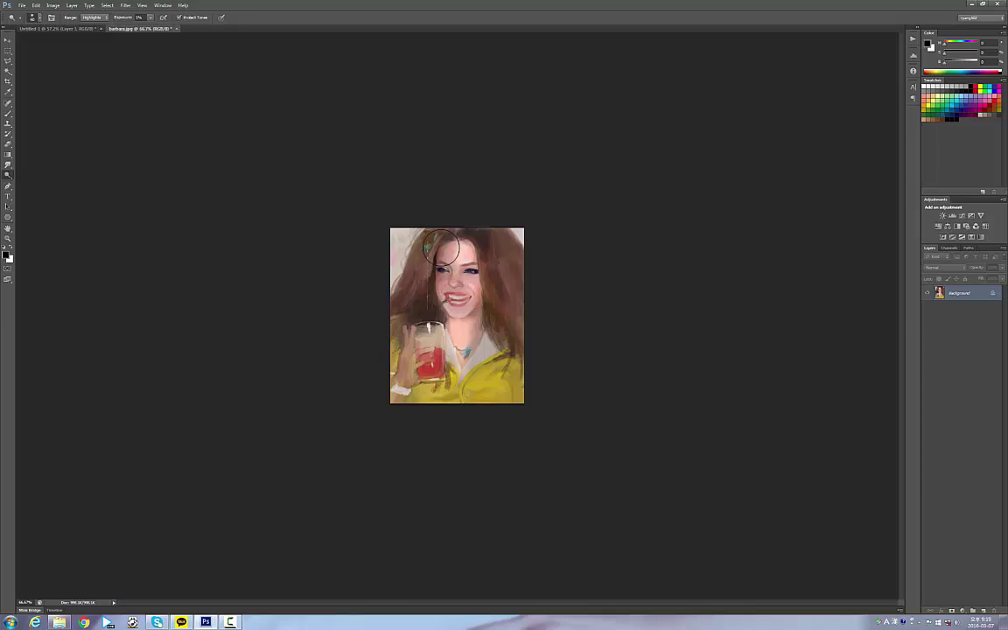
key(ctrl+minus)
key(ctrl+plus)
key(ctrl+plus)
key(ctrl+plus)
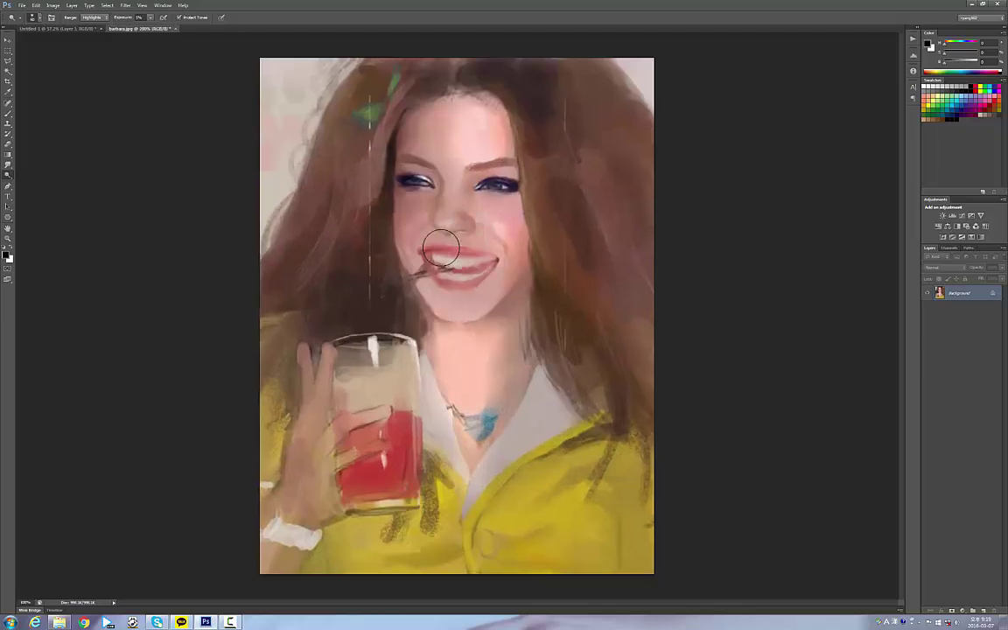
key(ctrl+minus)
key(ctrl+minus)
key(ctrl+minus)
key(ctrl+minus)
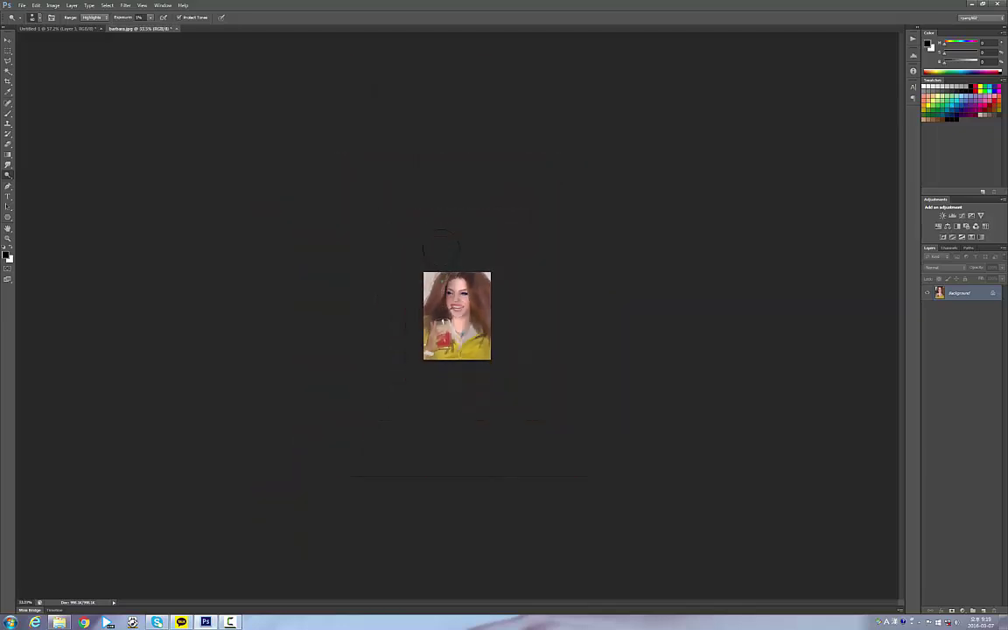
key(ctrl+minus)
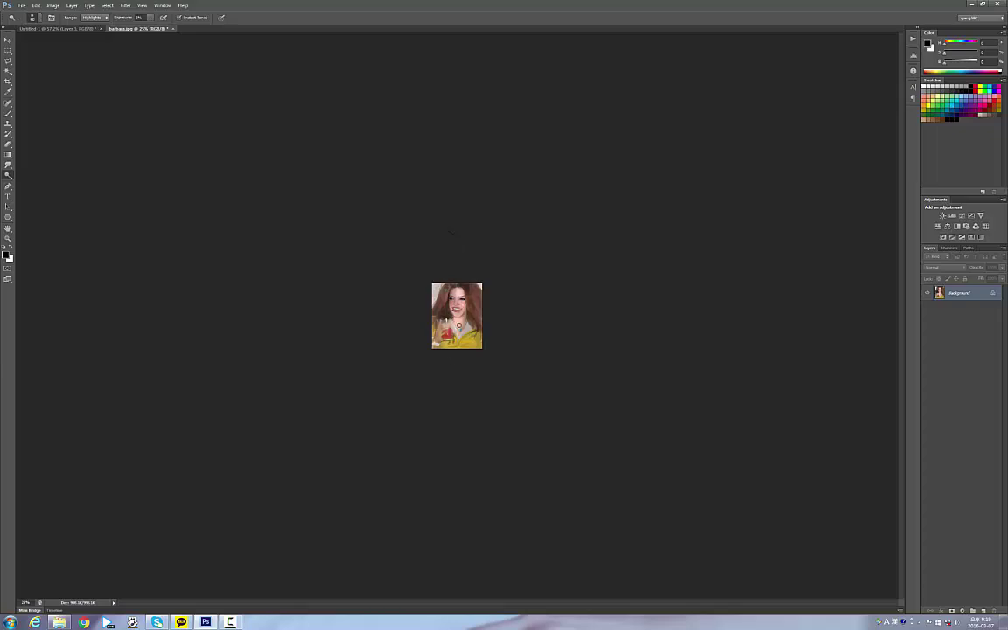
key(ctrl+0)
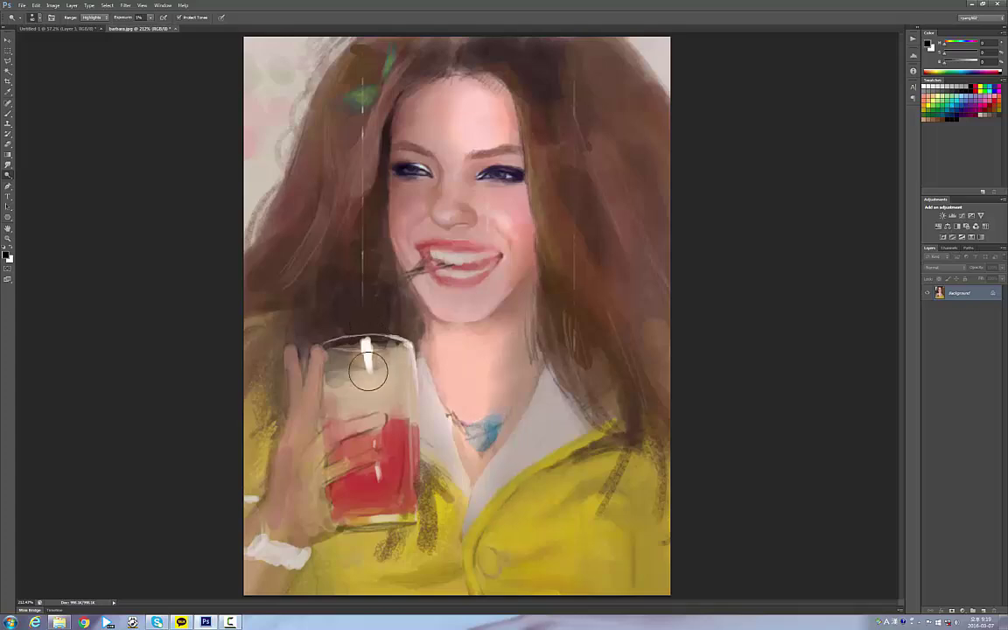
Dodge highlights onto the glass, its red drink, the hand and the nose, and view the Dodge tool group
mouse_move(375, 448)
mouse_down()
mouse_move(372, 485)
mouse_move(341, 389)
mouse_up()
drag(280, 561, 293, 315)
drag(453, 230, 451, 219)
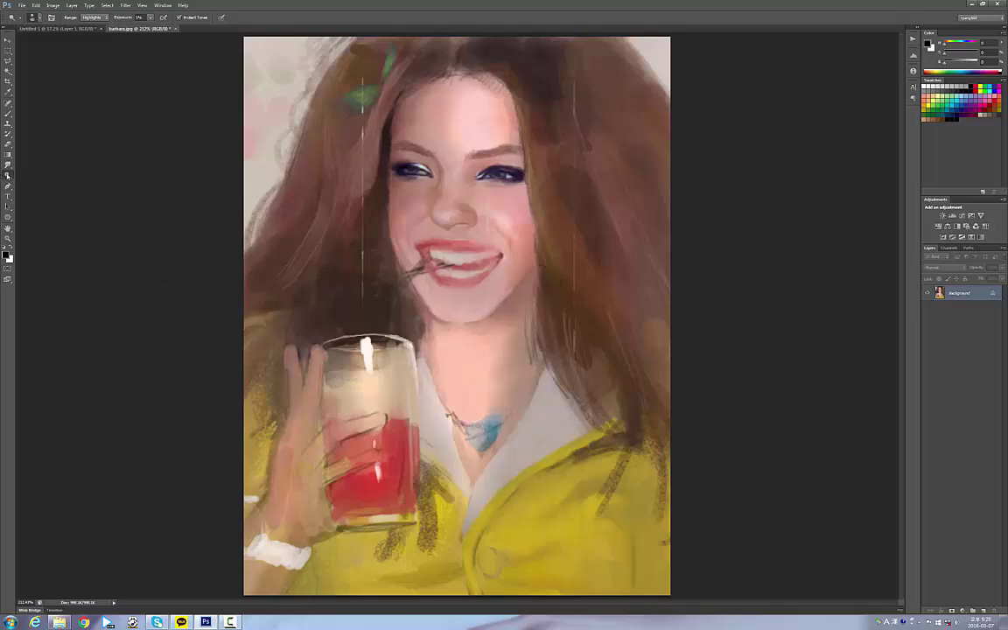
click(8, 175)
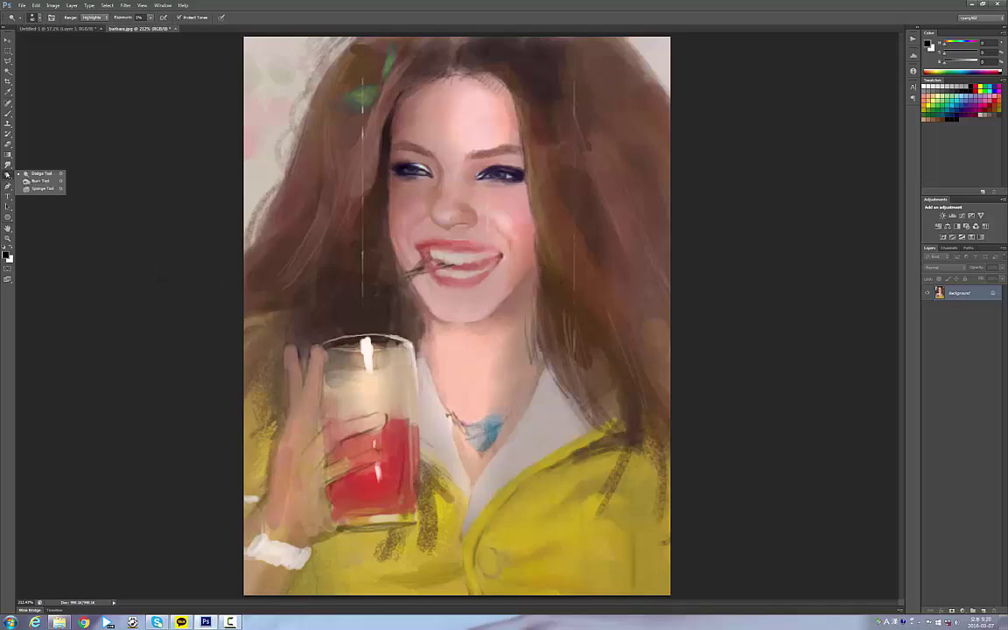
Return to the Untitled-1 document and handwrite "양념" with the Brush at the end of the "O" line
click(69, 29)
right_click(508, 242)
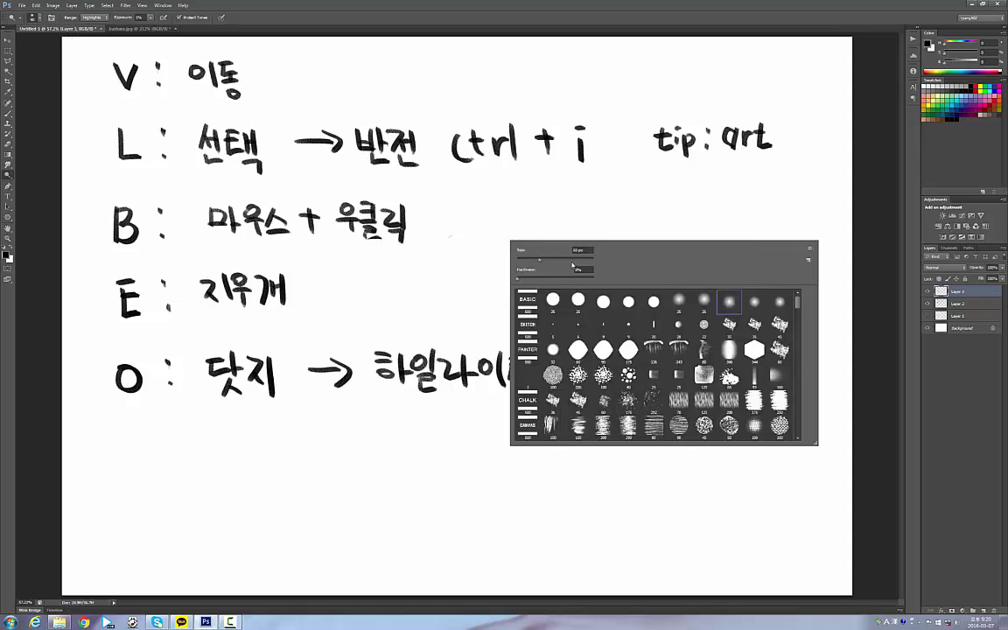
click(540, 201)
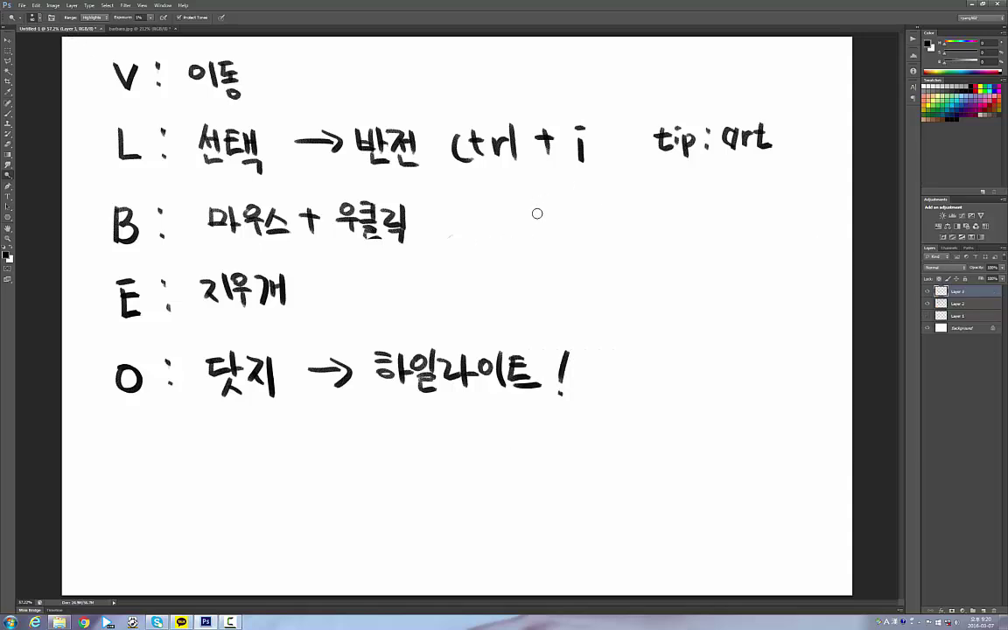
key(b)
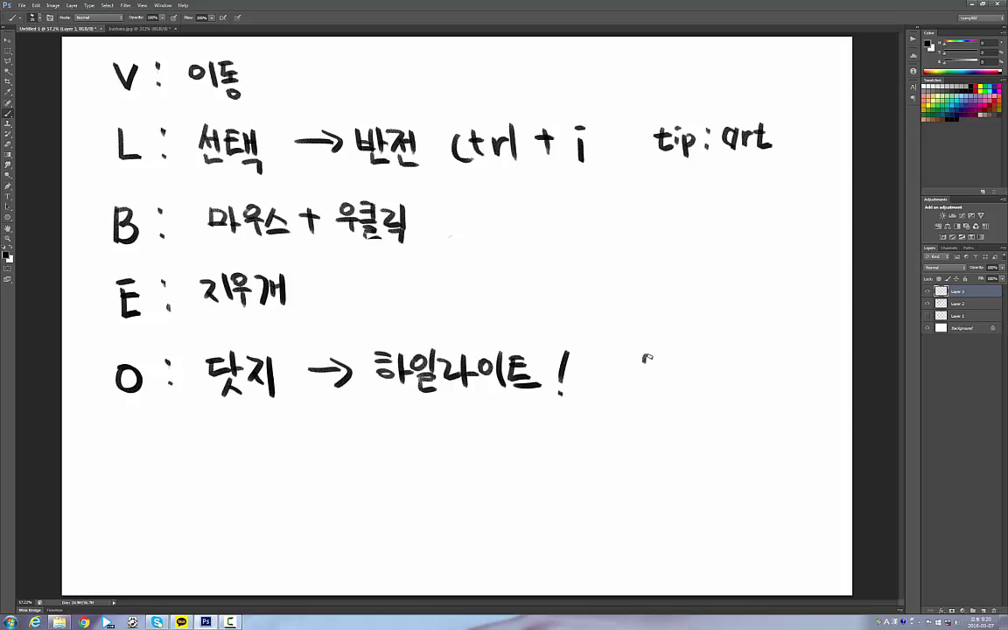
drag(647, 357, 649, 354)
drag(670, 352, 671, 376)
mouse_move(710, 359)
mouse_down()
mouse_move(712, 372)
mouse_move(728, 371)
mouse_move(733, 356)
mouse_up()
drag(736, 349, 729, 390)
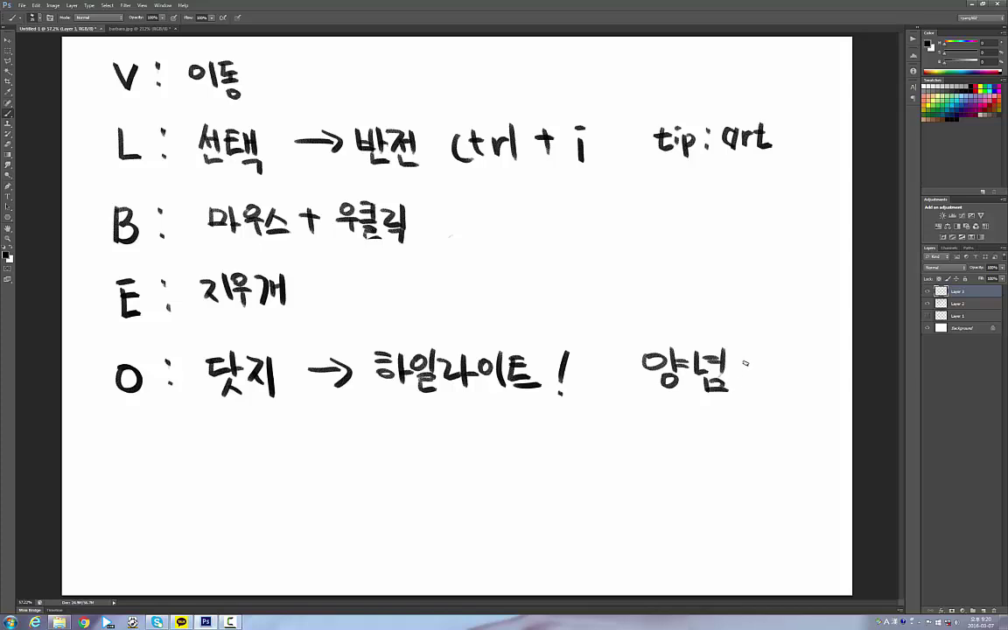
Choose the Hand tool, pan across the shortcut list at 100% zoom, and fit the canvas back to the window
click(8, 228)
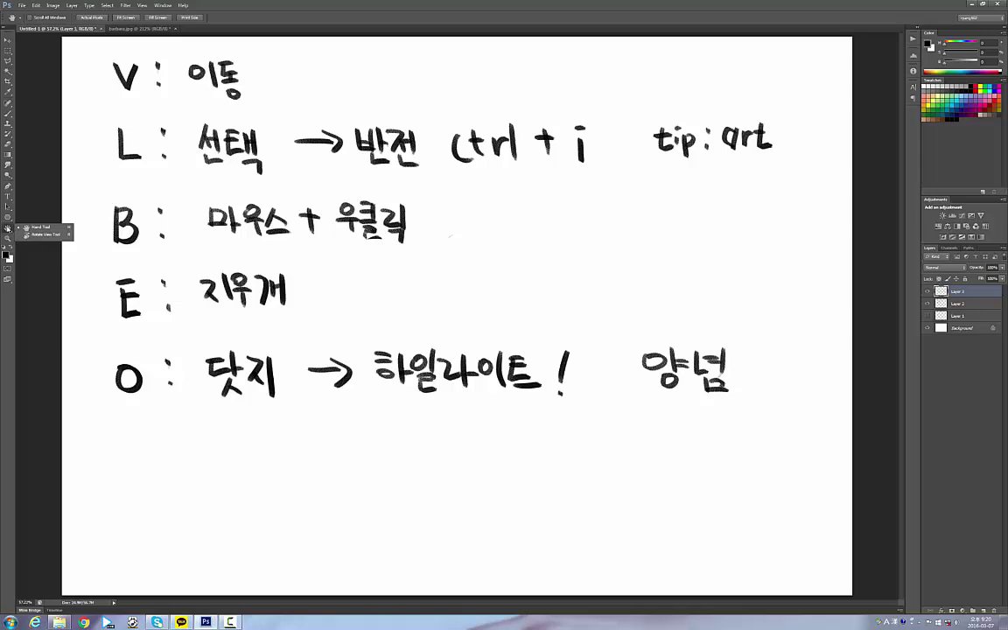
click(39, 226)
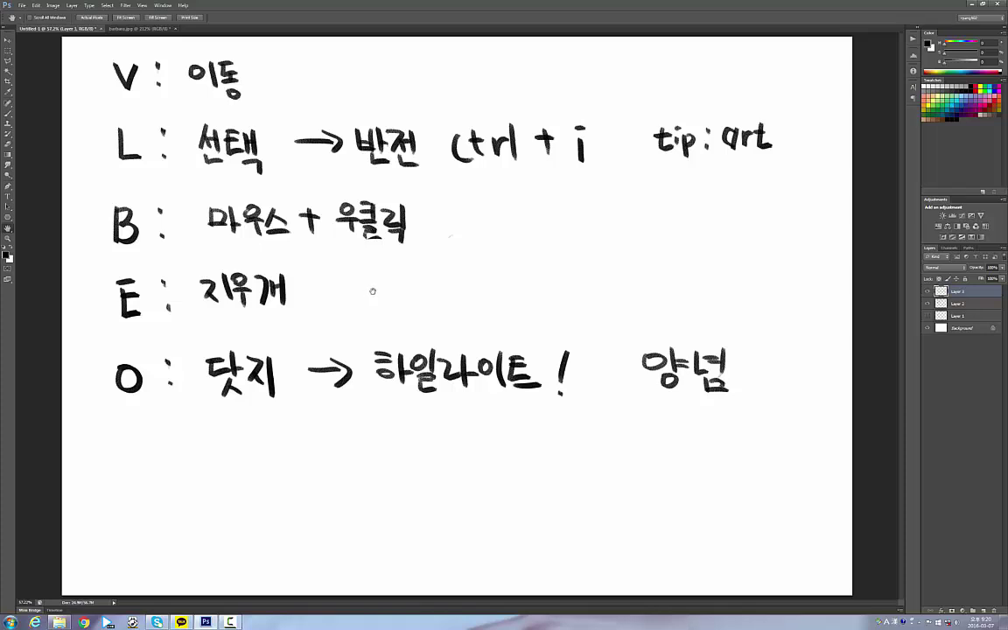
key(ctrl+1)
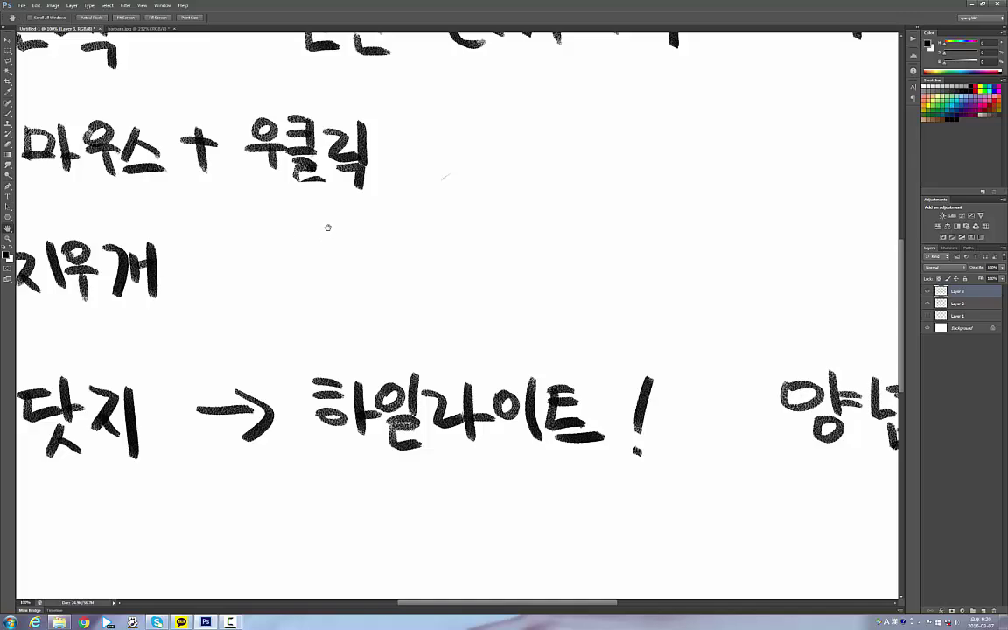
drag(327, 227, 517, 265)
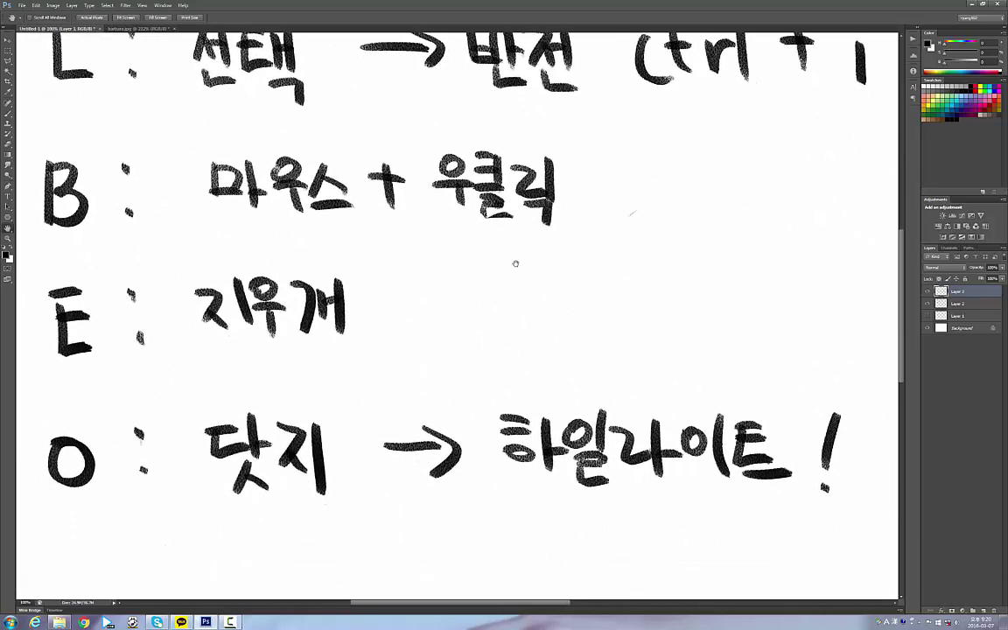
key(ctrl+0)
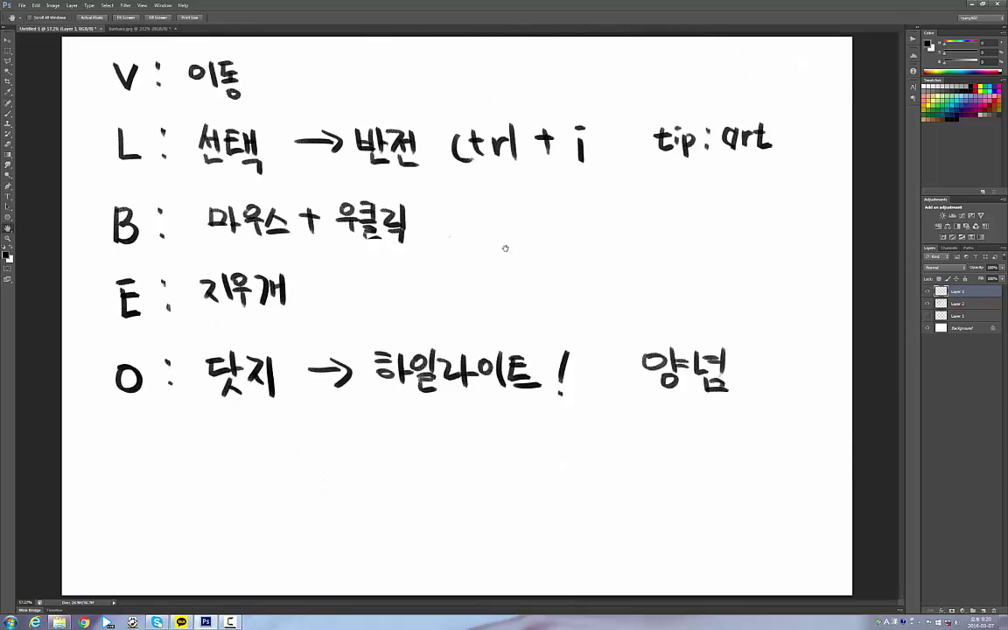
View the list at 100% and pan it with the temporary Hand while the Brush and the Dodge tool are active
key(ctrl+1)
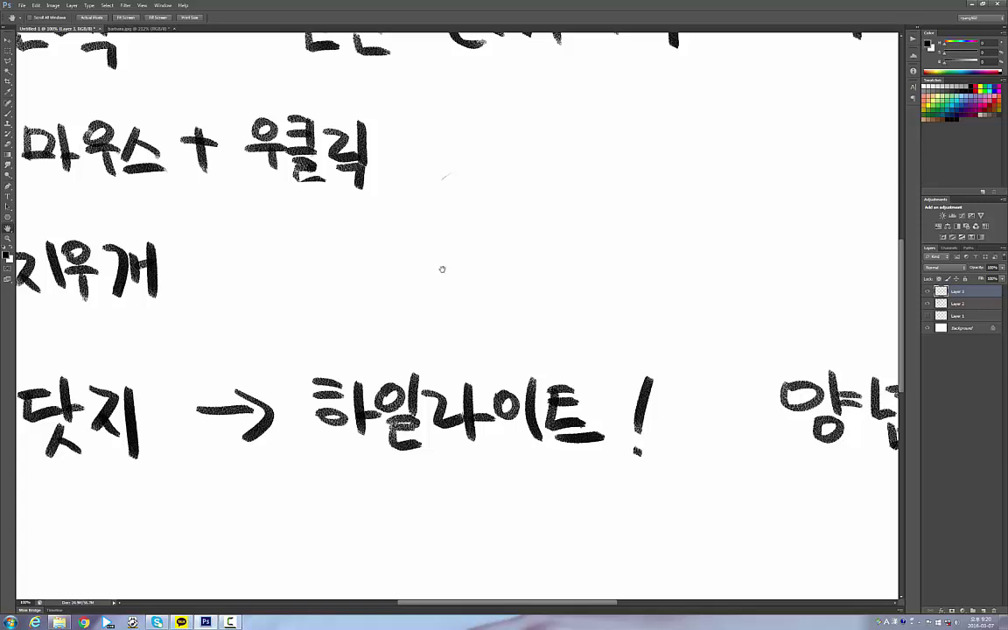
key(b)
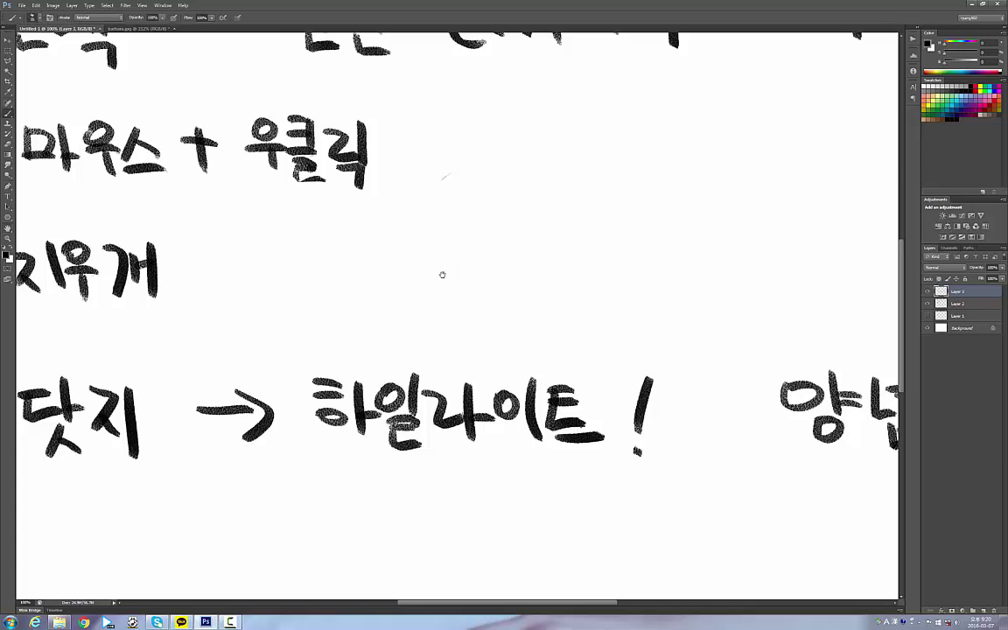
drag(442, 275, 474, 280)
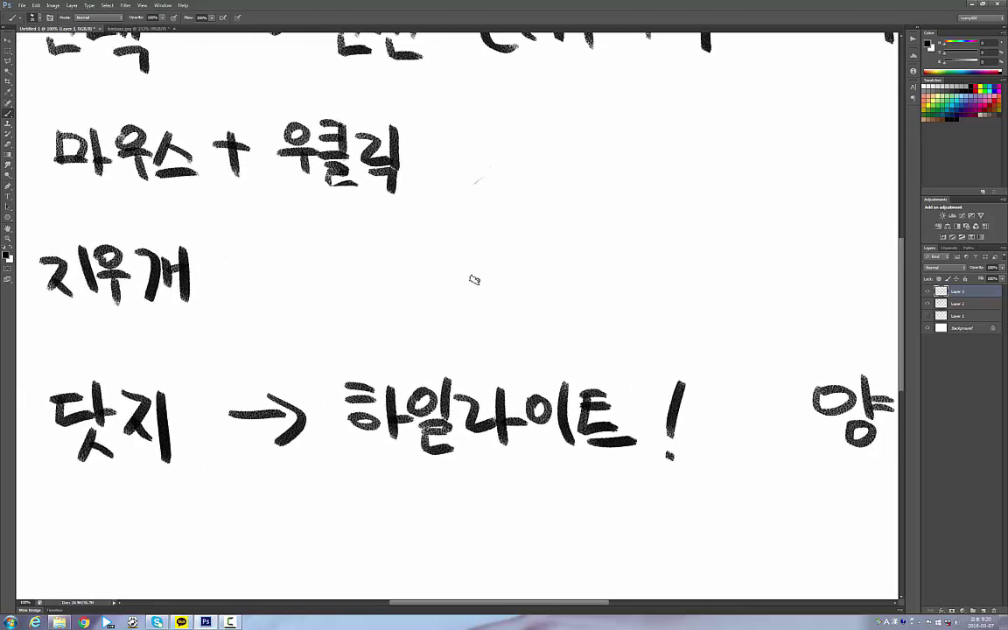
key(o)
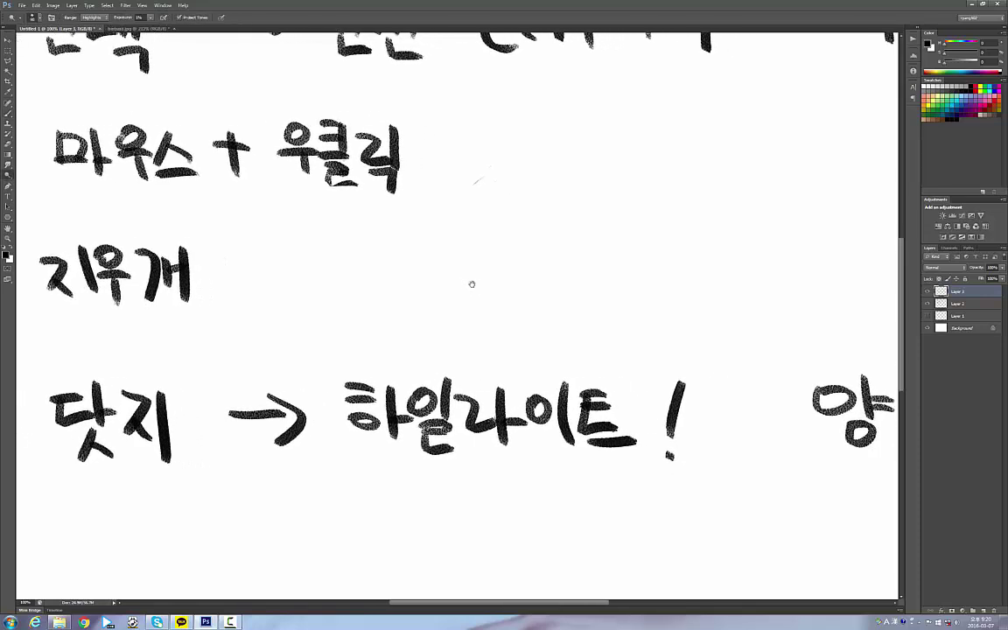
drag(451, 291, 410, 318)
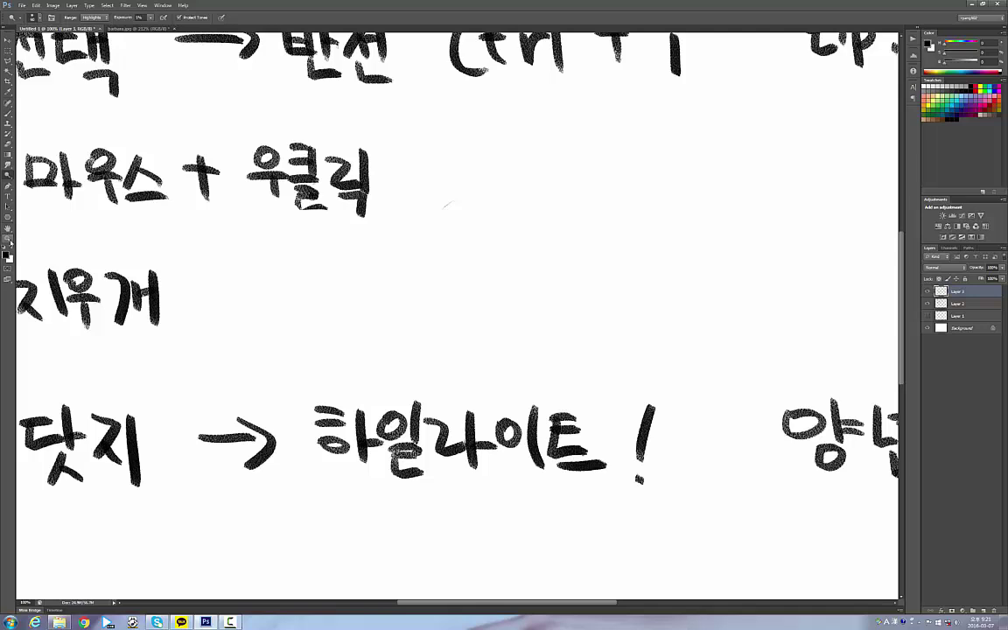
Switch between the Zoom tool and the Brush, ending with the Brush active
click(9, 239)
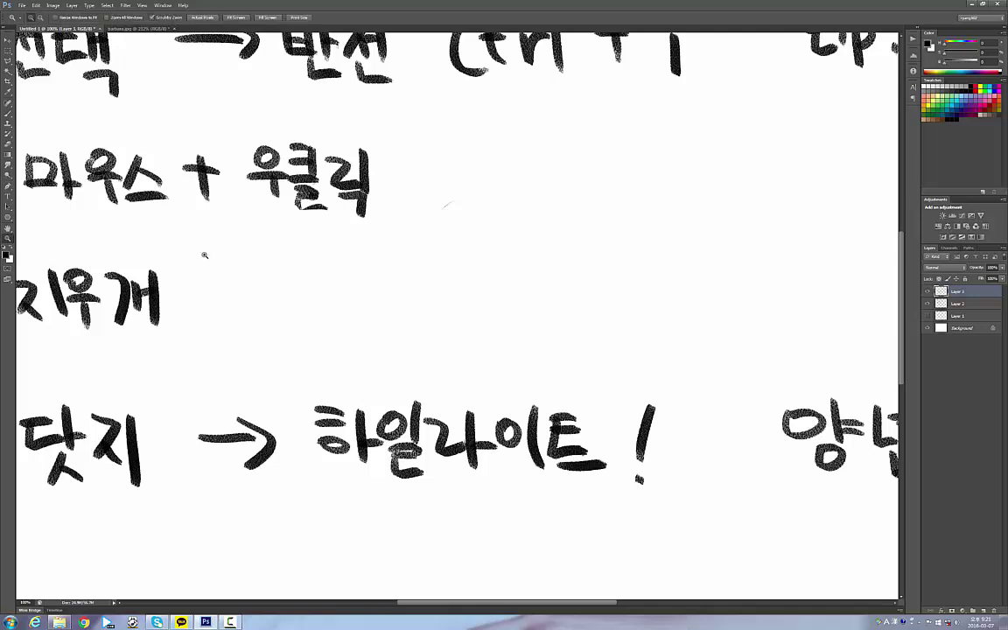
key(b)
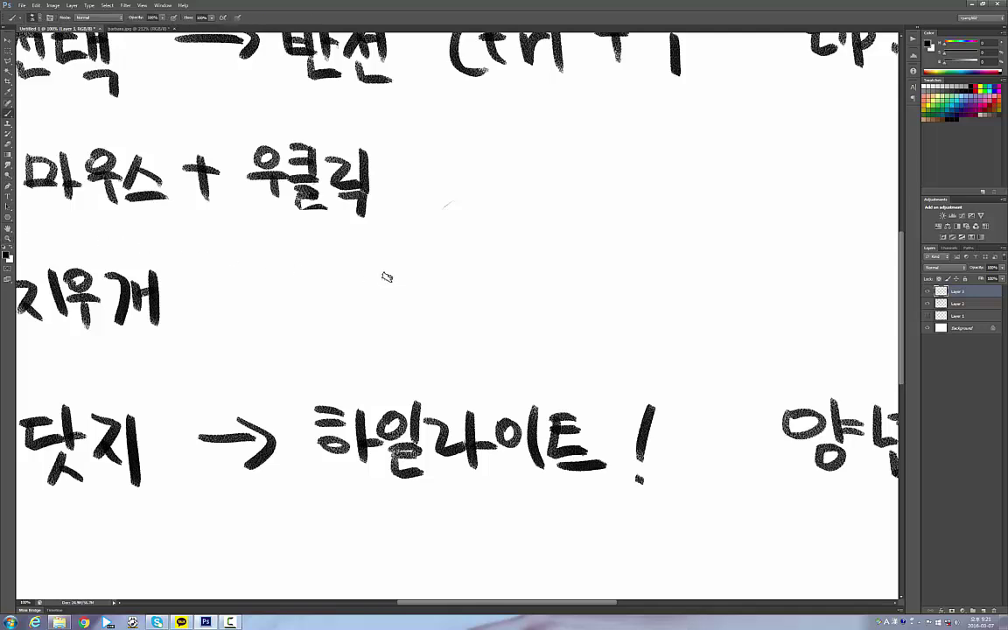
key(z)
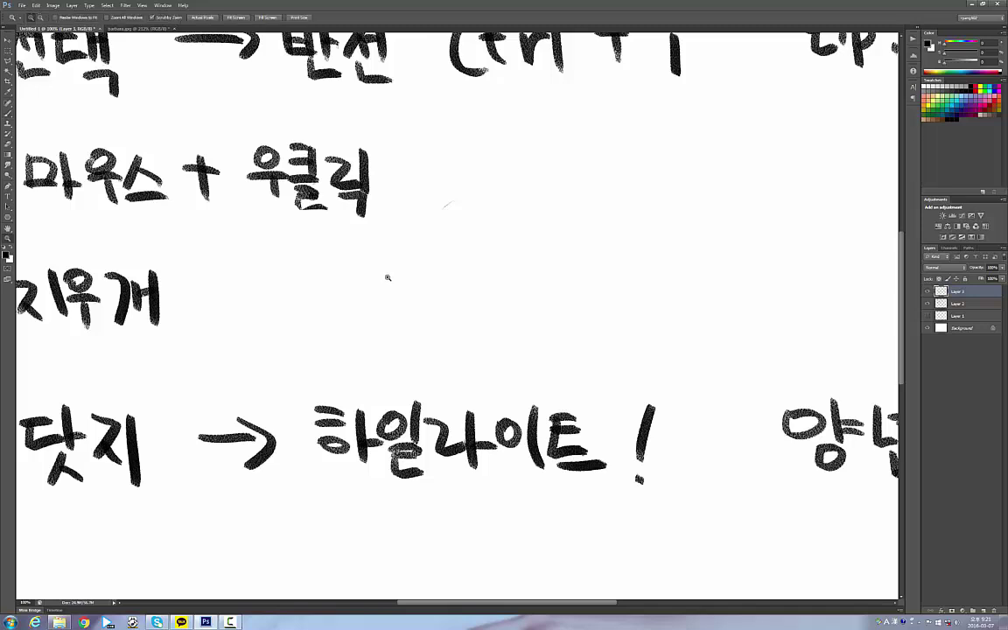
key(b)
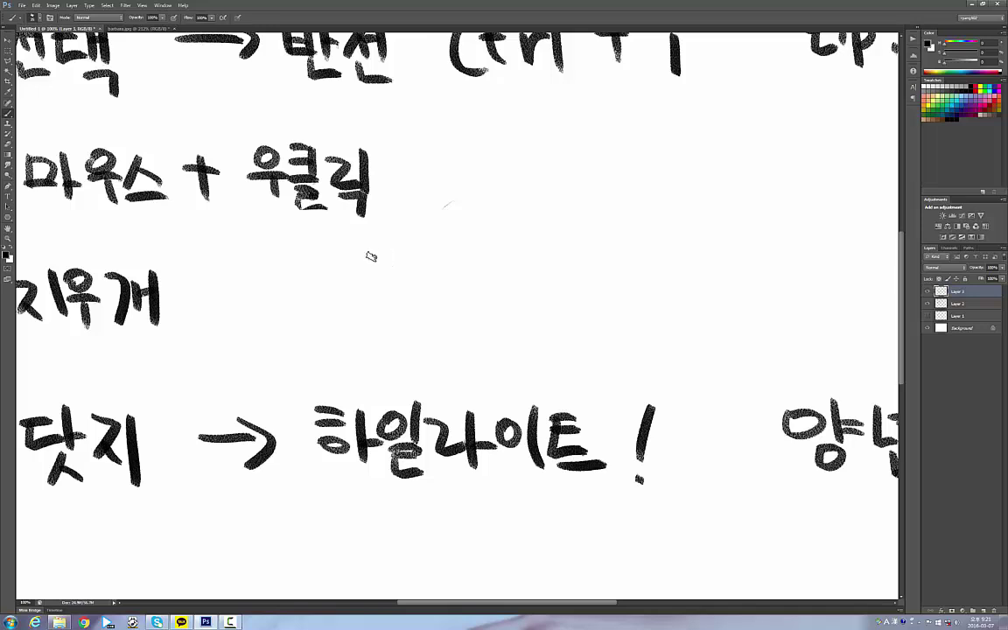
Handwrite "ctrl + (+ , -)" with the Brush as a new line below the "O" line
drag(198, 416, 279, 267)
key(ctrl+0)
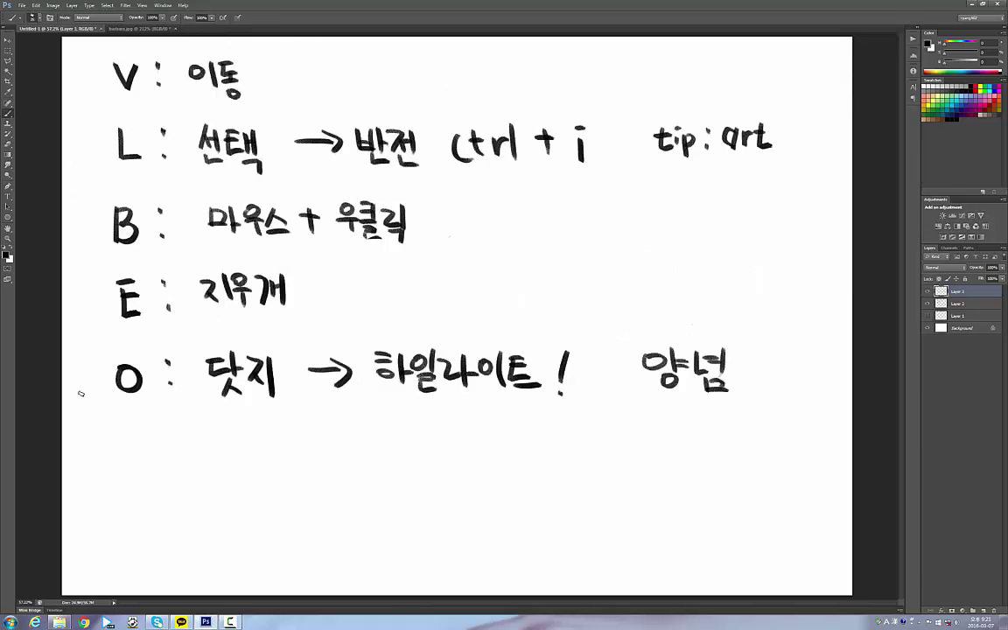
mouse_move(126, 462)
mouse_down()
mouse_move(115, 468)
mouse_move(166, 461)
mouse_move(181, 477)
mouse_up()
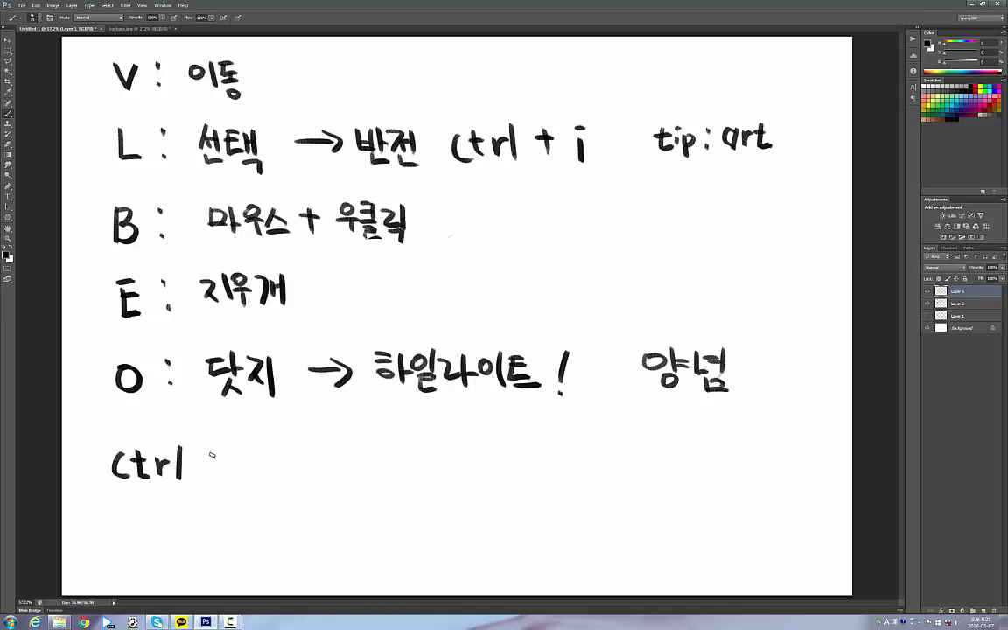
drag(213, 456, 232, 456)
mouse_move(225, 445)
mouse_down()
mouse_move(225, 466)
mouse_move(270, 479)
mouse_move(306, 457)
mouse_move(295, 473)
mouse_up()
mouse_move(358, 454)
mouse_down()
mouse_move(379, 454)
mouse_move(393, 473)
mouse_up()
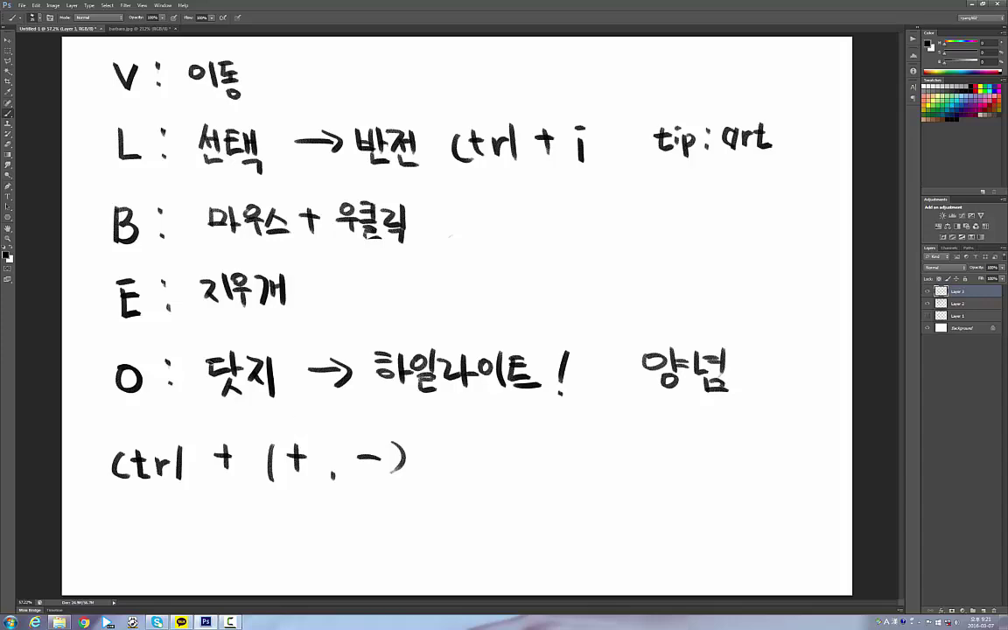
Zoom the canvas in to 100%, back out and in to 100% again while the Brush stays active
key(ctrl+plus)
key(ctrl+plus)
key(ctrl+plus)
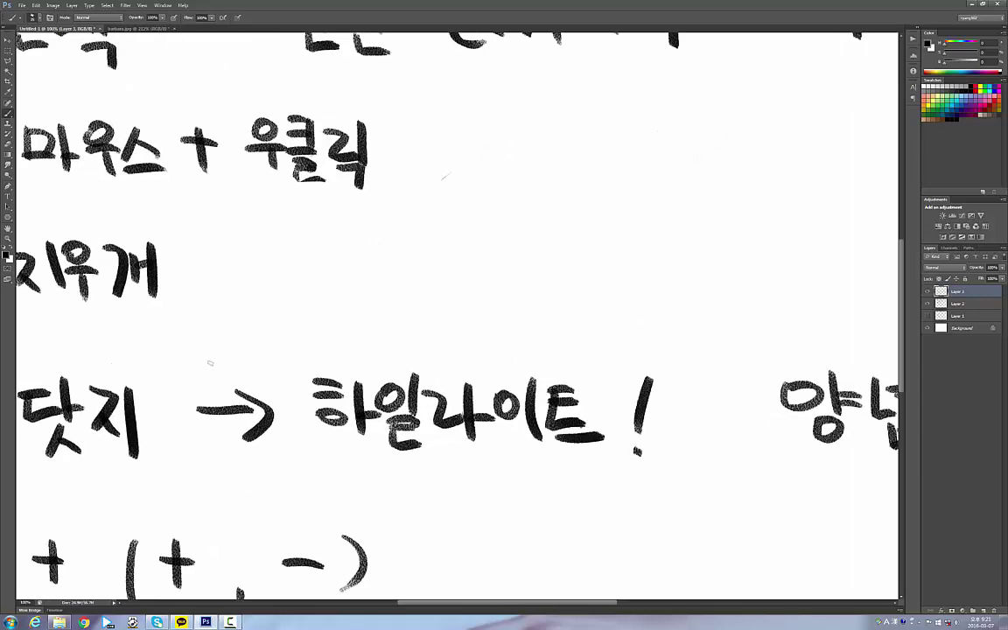
key(ctrl+minus)
key(ctrl+minus)
key(ctrl+minus)
key(ctrl+plus)
key(ctrl+plus)
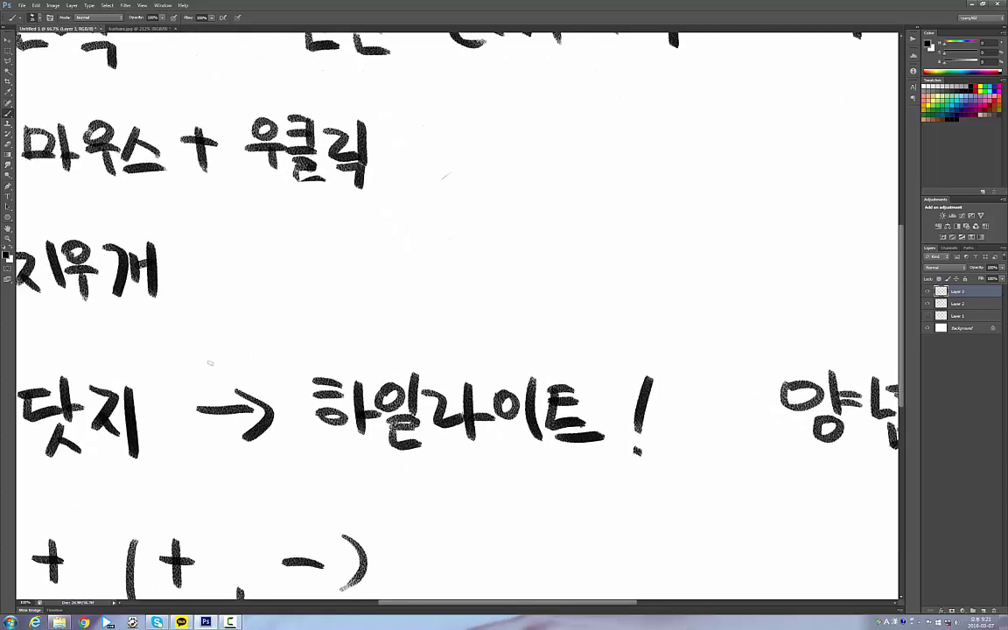
Handwrite ", ctrl + 0" after "ctrl + (+ , -)" and underline "ctrl + 0" with thick strokes
drag(350, 299, 518, 177)
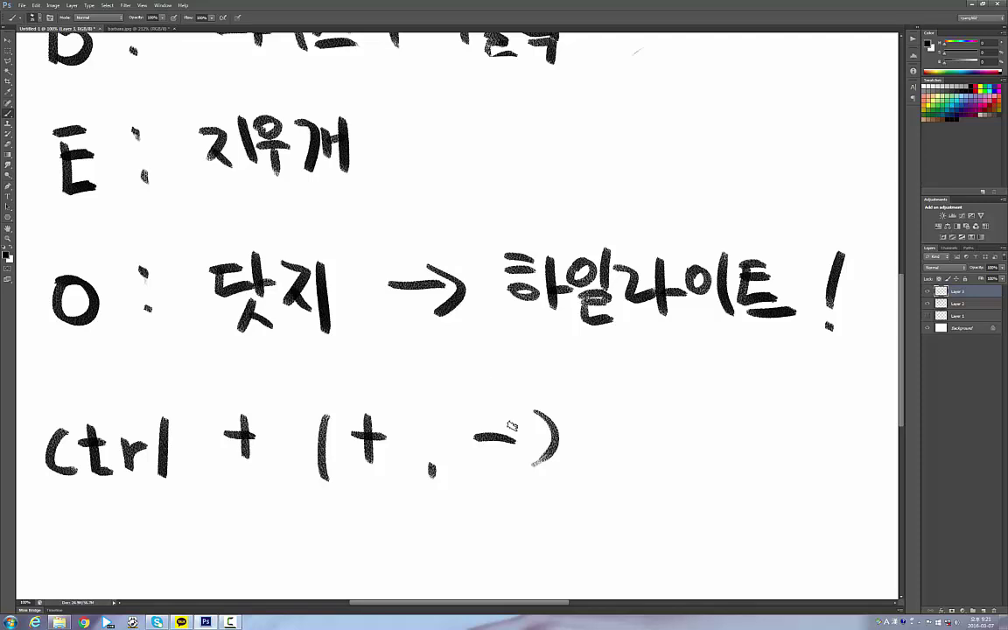
drag(617, 477, 602, 497)
drag(679, 429, 682, 457)
mouse_move(672, 444)
mouse_down()
mouse_move(697, 446)
mouse_move(652, 445)
mouse_move(652, 457)
mouse_up()
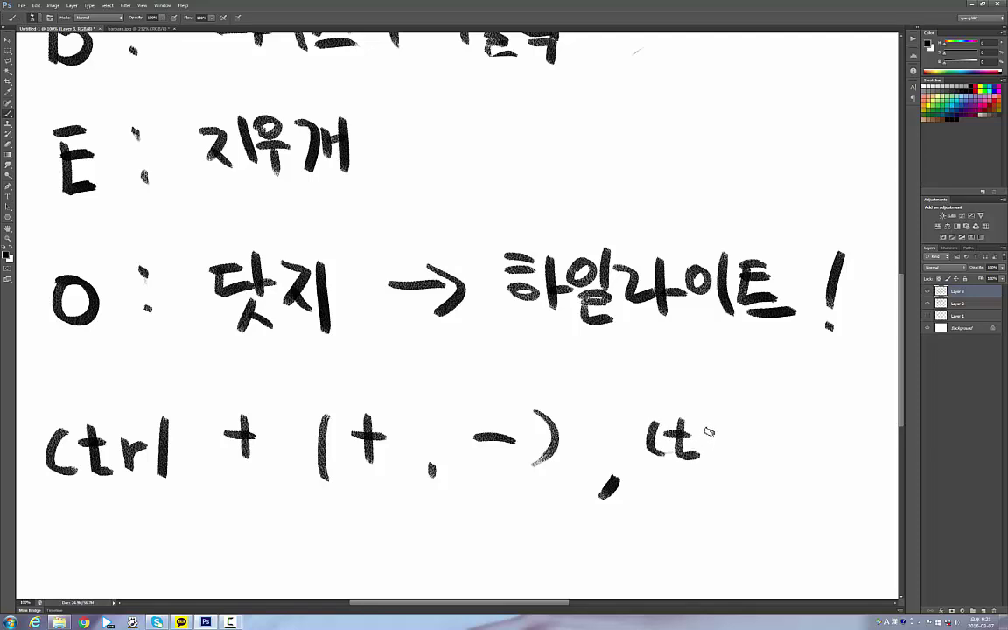
mouse_move(698, 428)
mouse_down()
mouse_move(739, 420)
mouse_move(745, 455)
mouse_up()
drag(792, 419, 792, 455)
drag(774, 435, 842, 425)
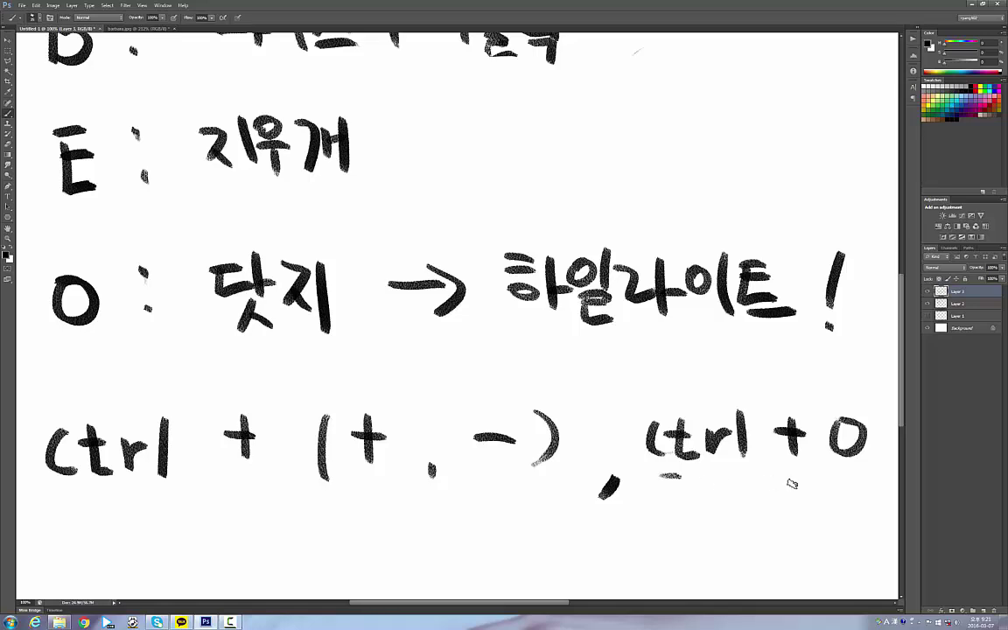
mouse_move(884, 480)
mouse_down()
mouse_move(634, 480)
mouse_move(897, 488)
mouse_up()
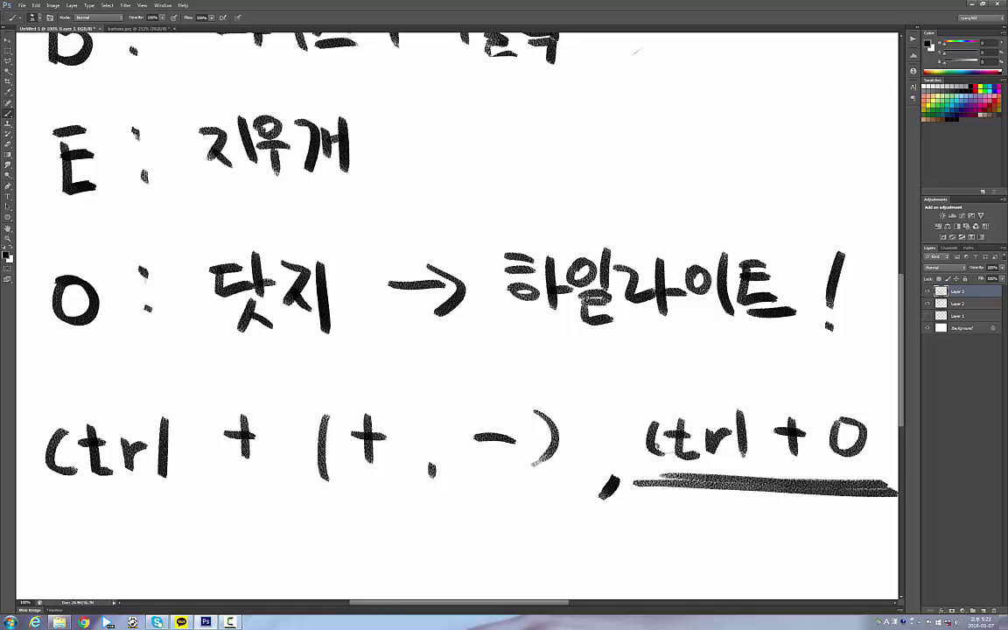
Magnify the canvas to 200% and fit the whole canvas back in the window
key(ctrl+plus)
key(ctrl+plus)
key(ctrl+minus)
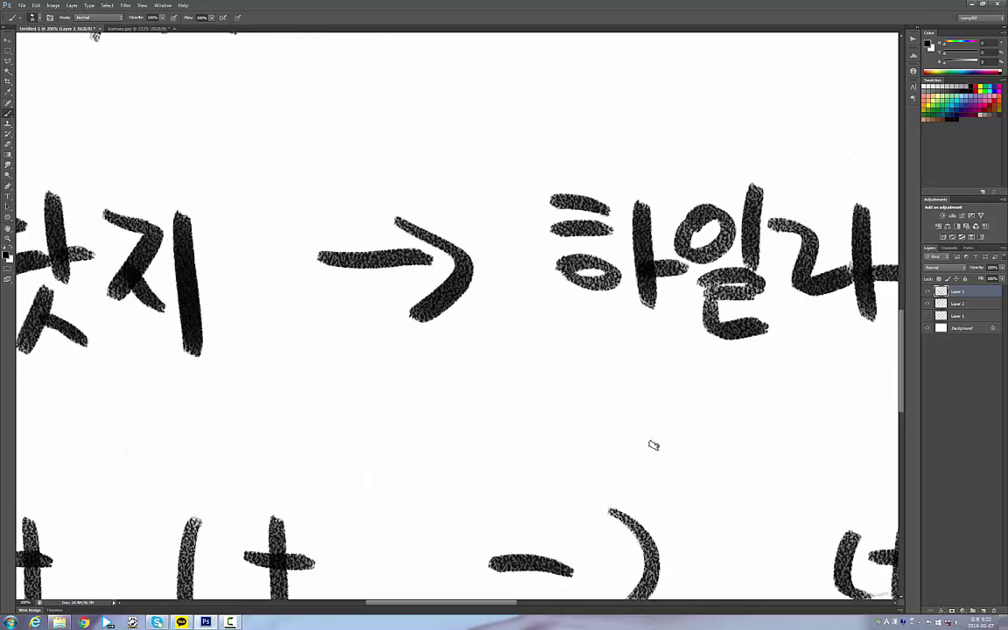
key(ctrl+plus)
key(ctrl+0)
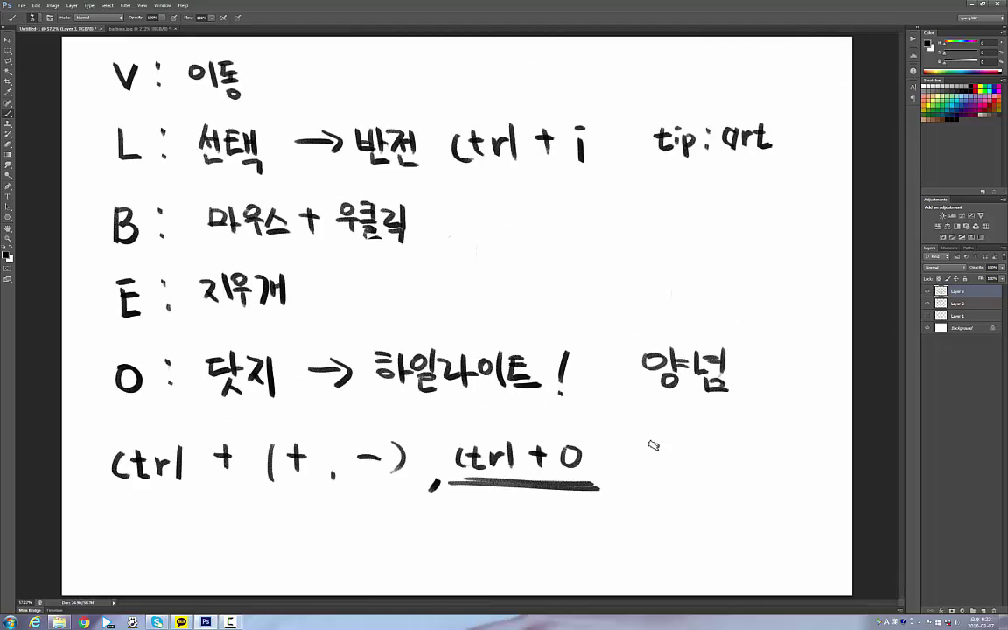
Try to draw a box around "ctrl + 0" with the Brush
mouse_move(453, 433)
mouse_down()
mouse_move(451, 469)
mouse_move(463, 434)
mouse_move(589, 432)
mouse_up()
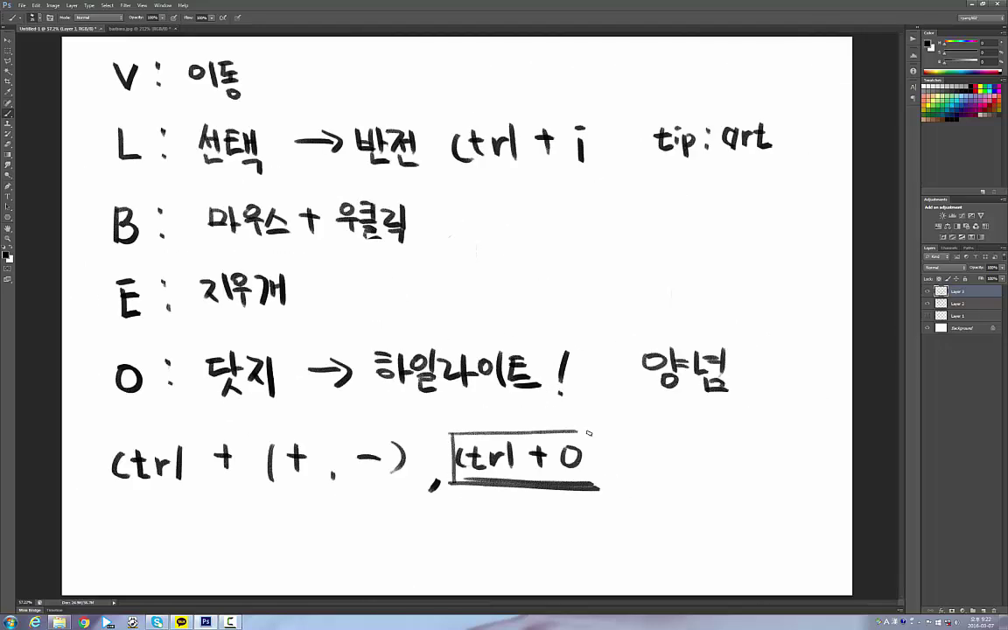
key(ctrl+alt+z)
key(ctrl+alt+z)
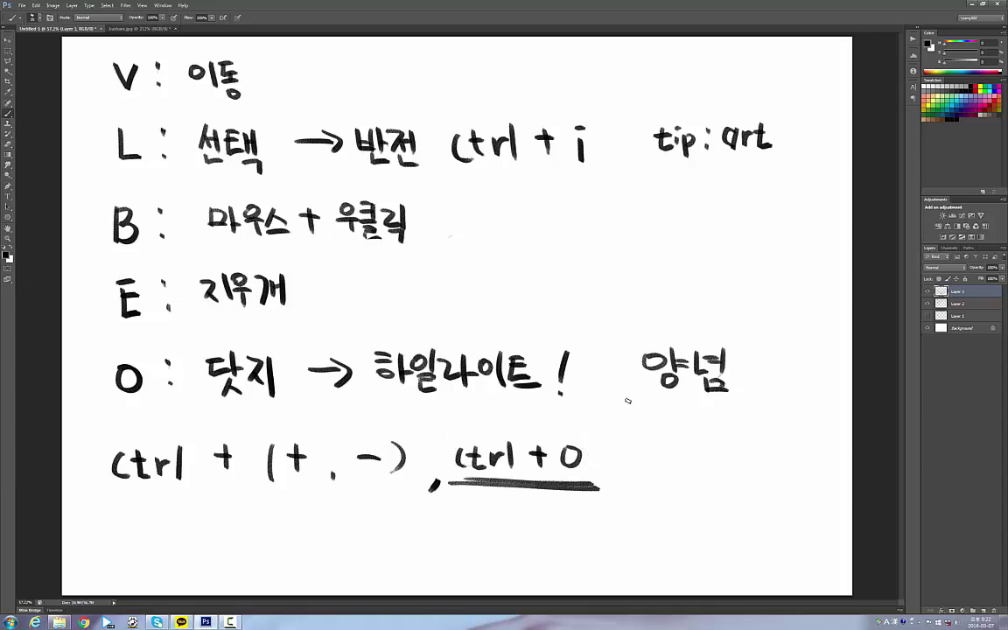
Erase the thick underline beneath "ctrl + 0" with the Eraser and return to the Brush
key(e)
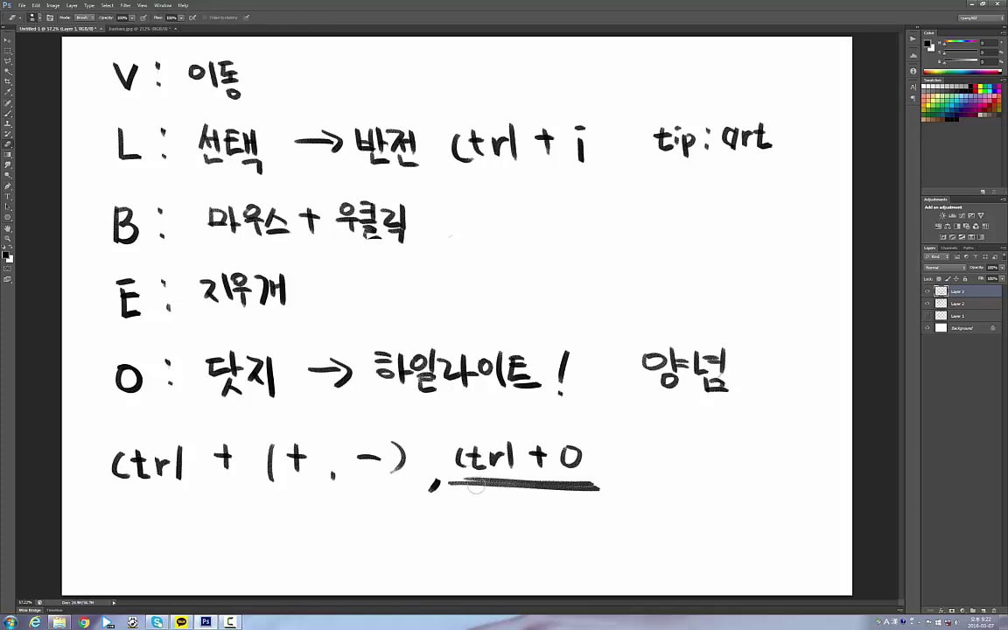
drag(448, 483, 553, 484)
drag(616, 482, 608, 491)
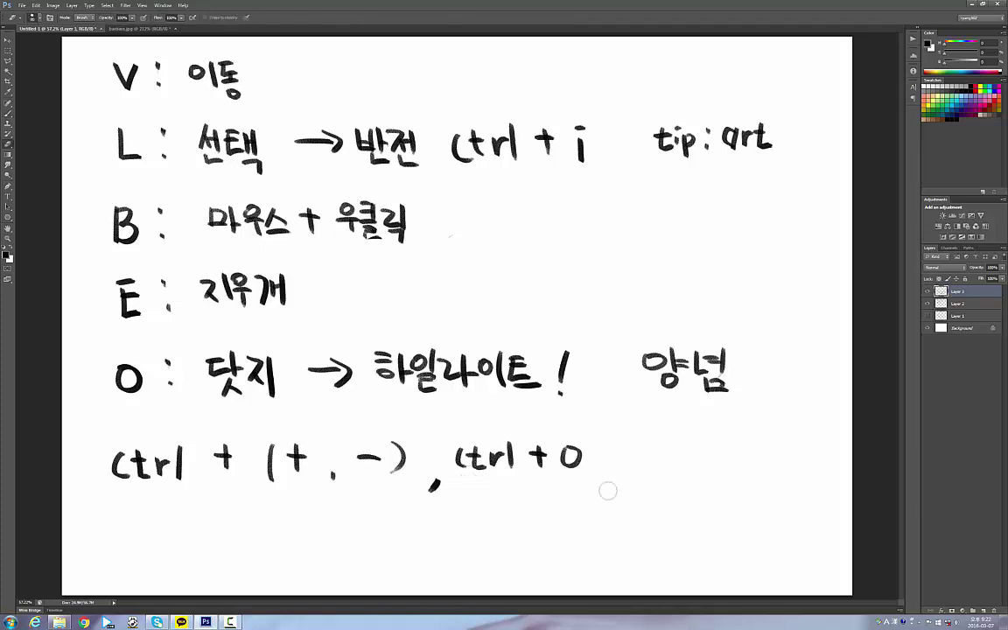
key(b)
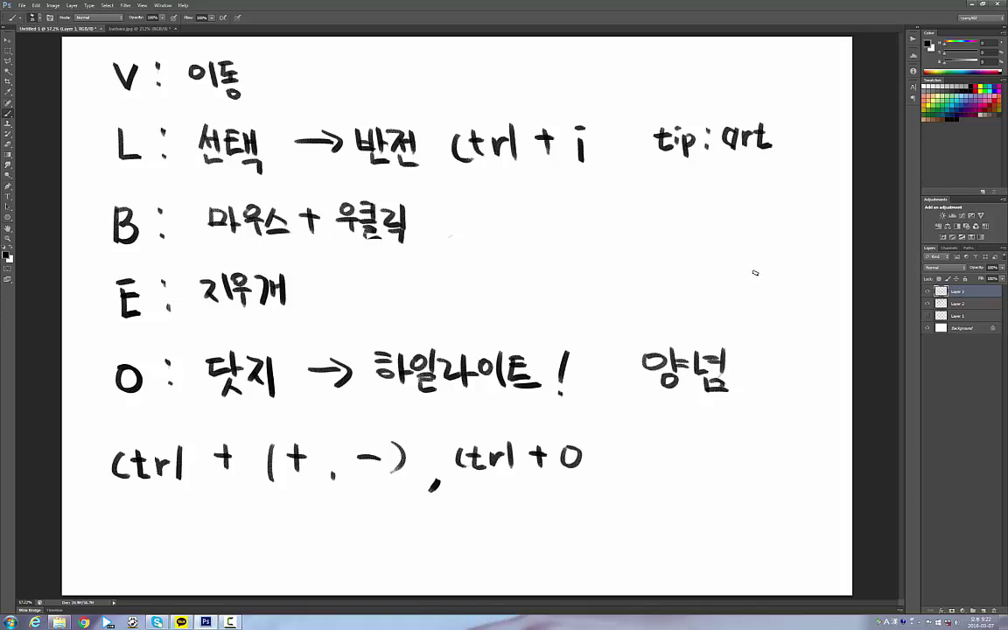
Look through the Magic Wand, Crop, Healing, Brush, Eraser and Smudge tools and the variants grouped with them
click(7, 70)
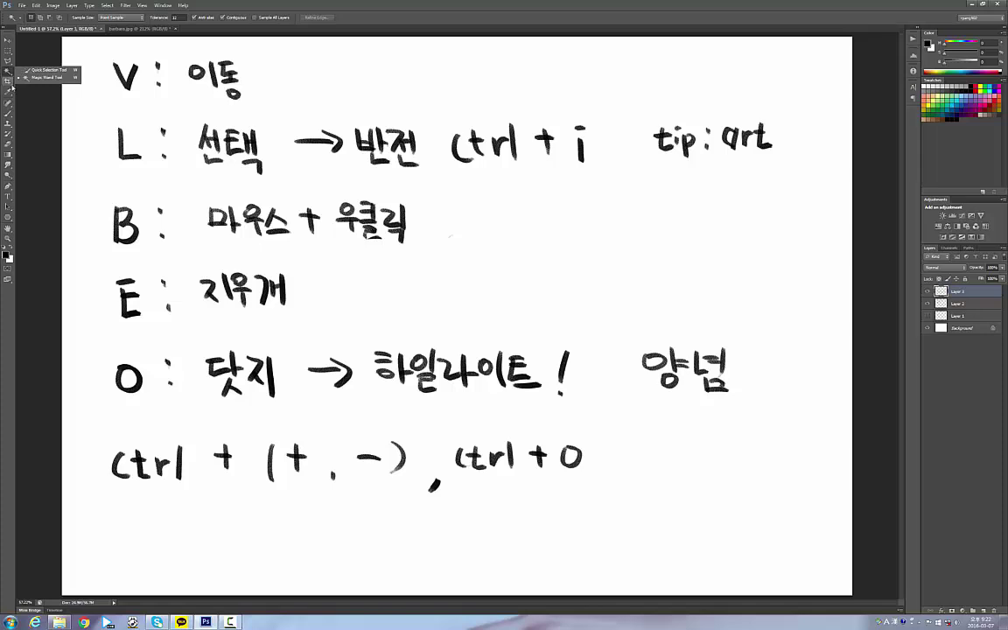
click(15, 87)
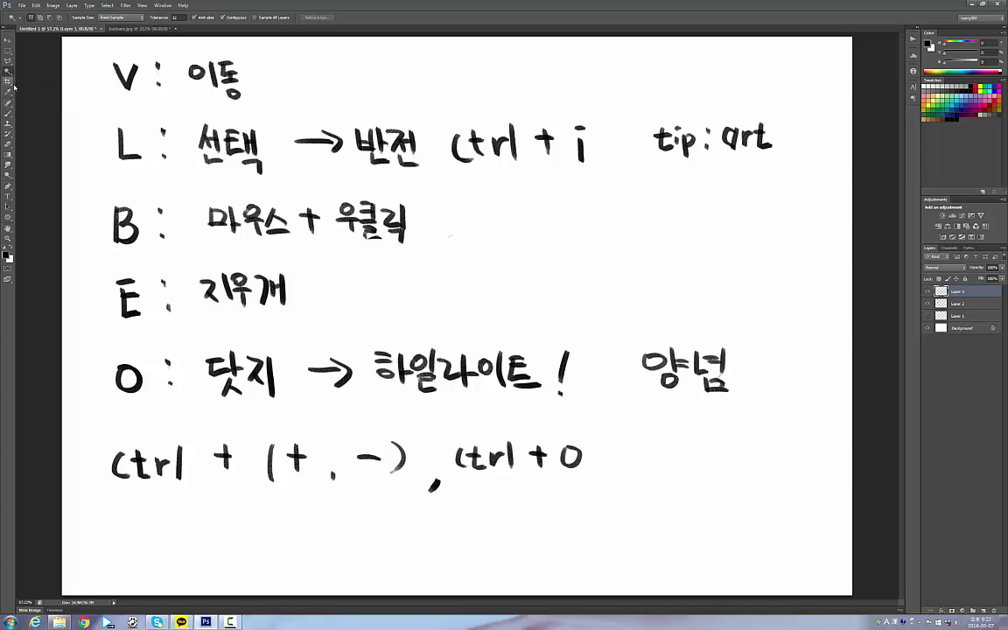
key(b)
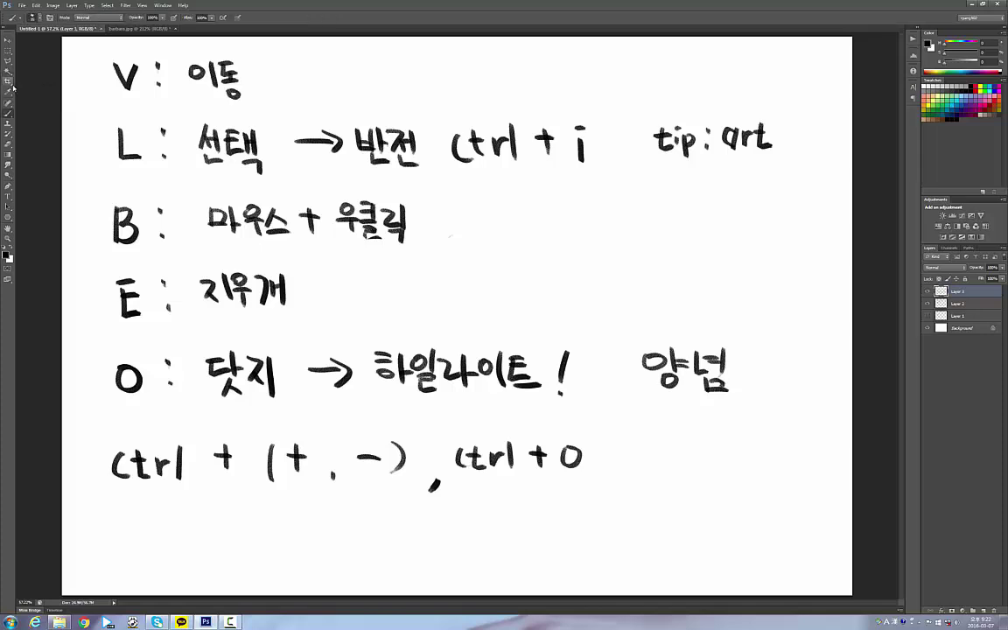
click(11, 82)
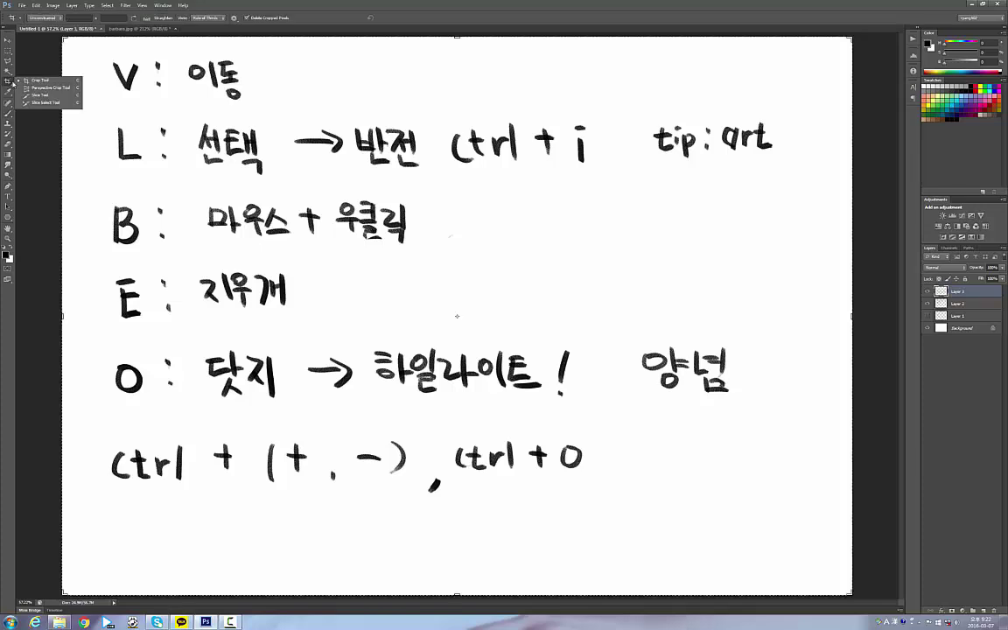
click(10, 103)
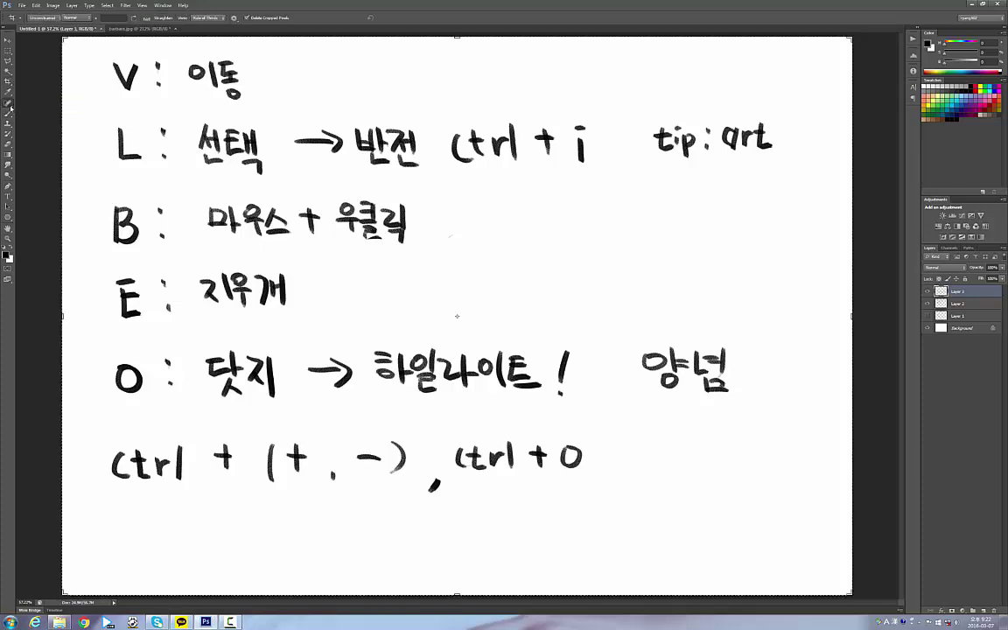
click(9, 115)
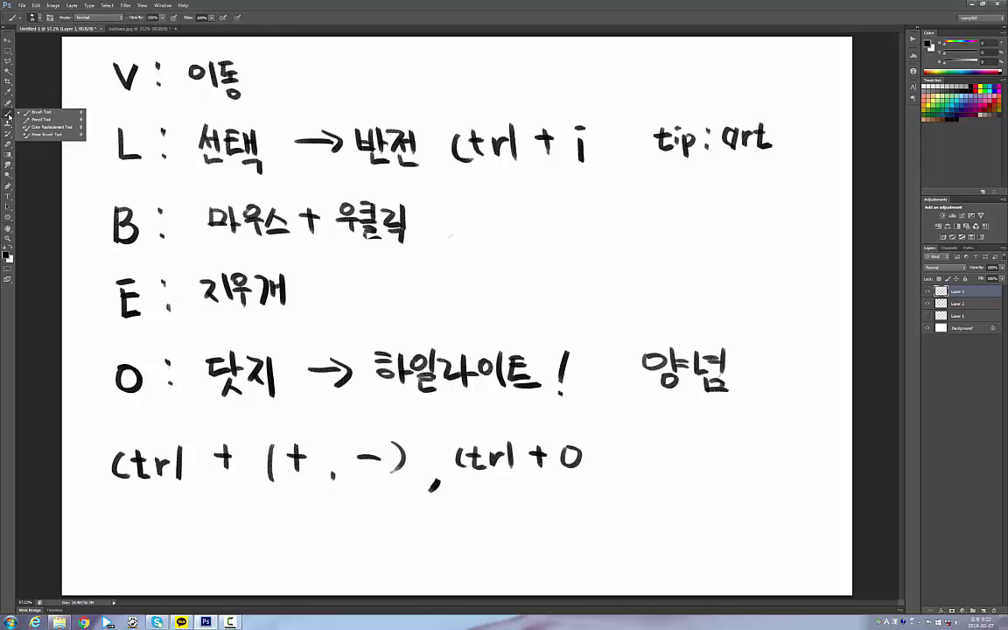
click(10, 115)
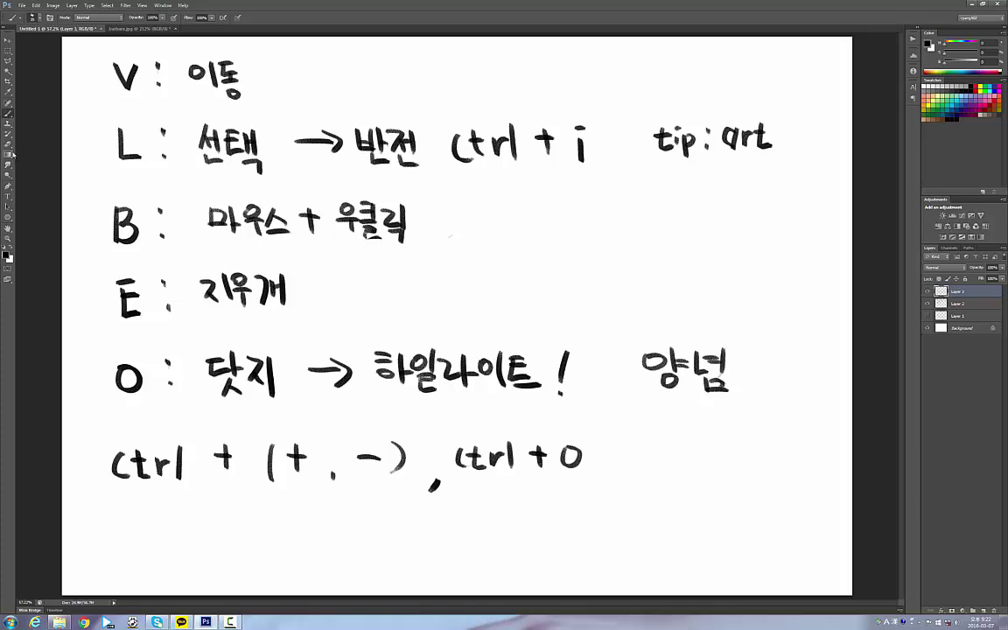
click(8, 145)
click(9, 165)
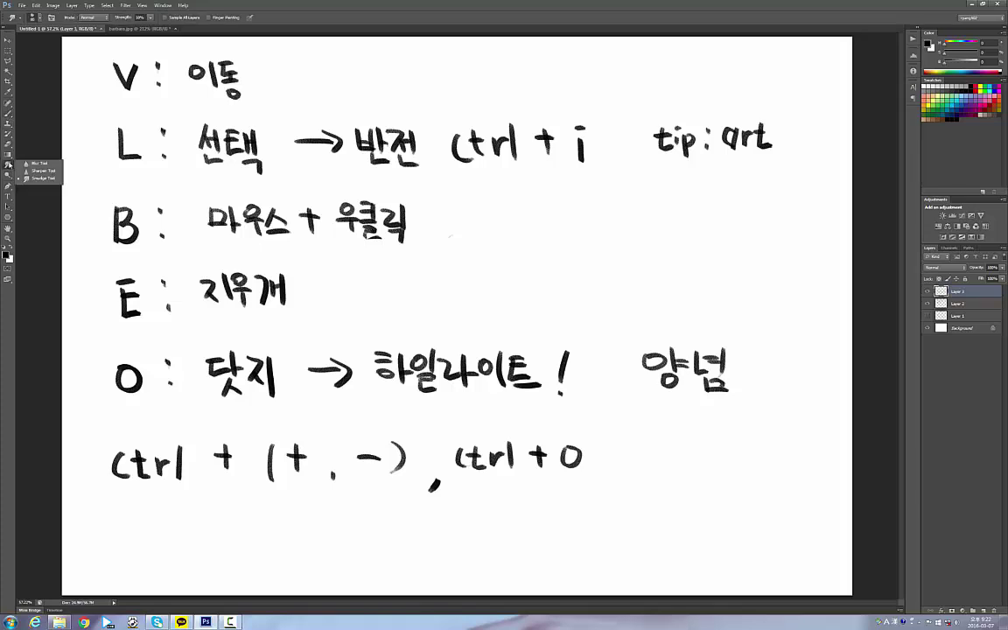
click(9, 165)
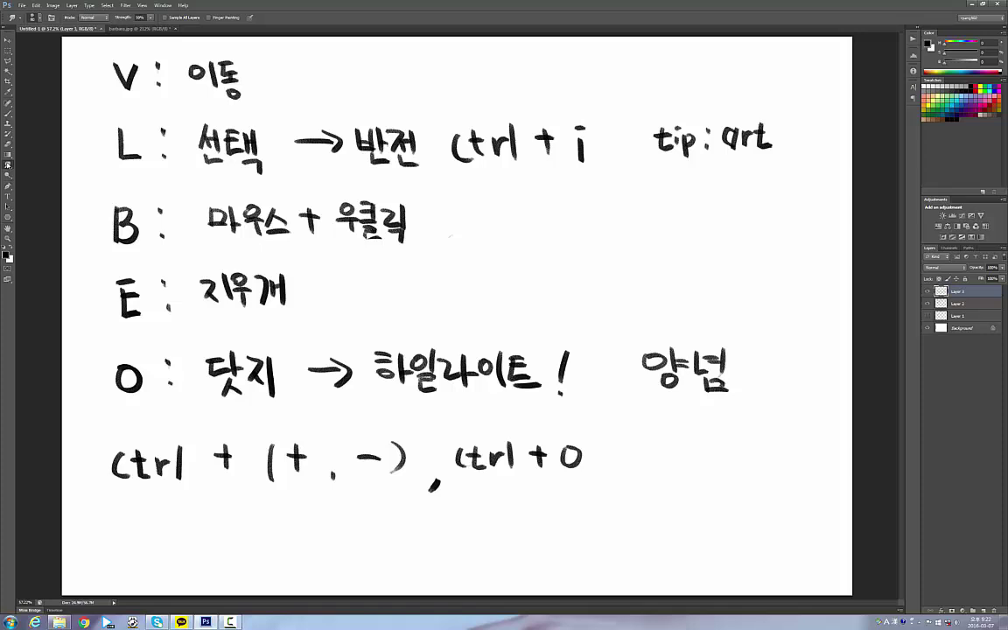
Try the Mixer Brush by smearing the "V" and "B" letters and stroking the empty canvas, undoing the strokes
click(8, 114)
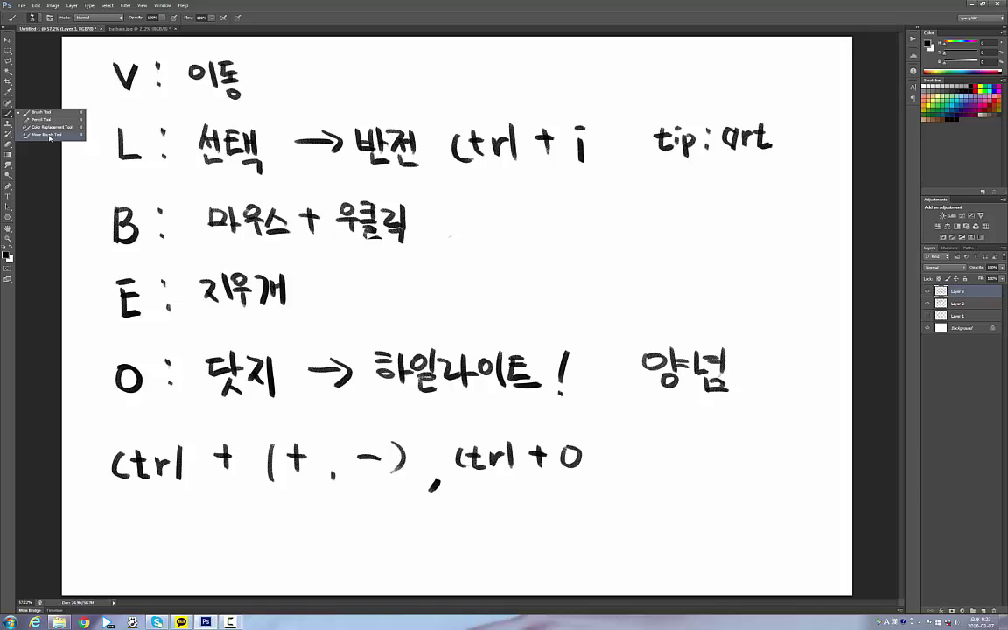
click(49, 135)
drag(112, 88, 129, 66)
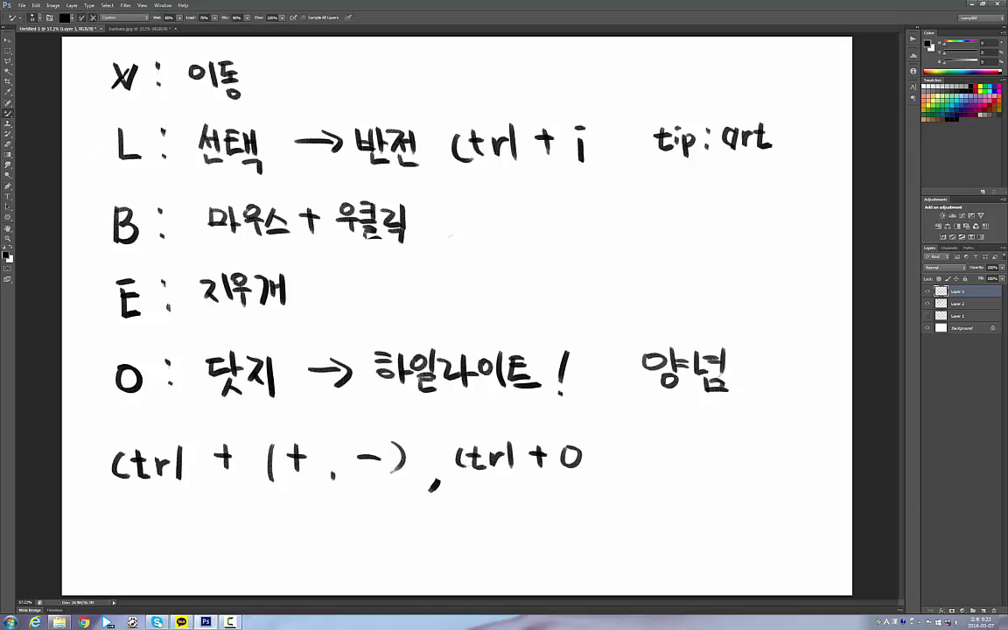
key(ctrl+z)
mouse_move(131, 216)
mouse_down()
mouse_move(123, 221)
mouse_move(140, 171)
mouse_up()
mouse_move(462, 250)
mouse_down()
mouse_move(537, 254)
mouse_move(560, 241)
mouse_up()
key(ctrl+z)
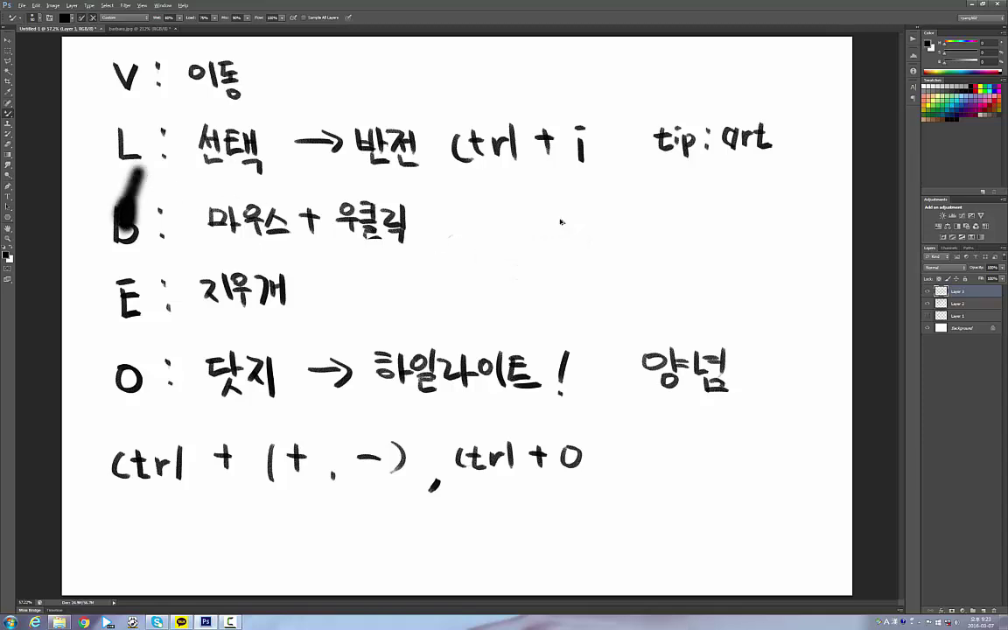
key(ctrl+alt+z)
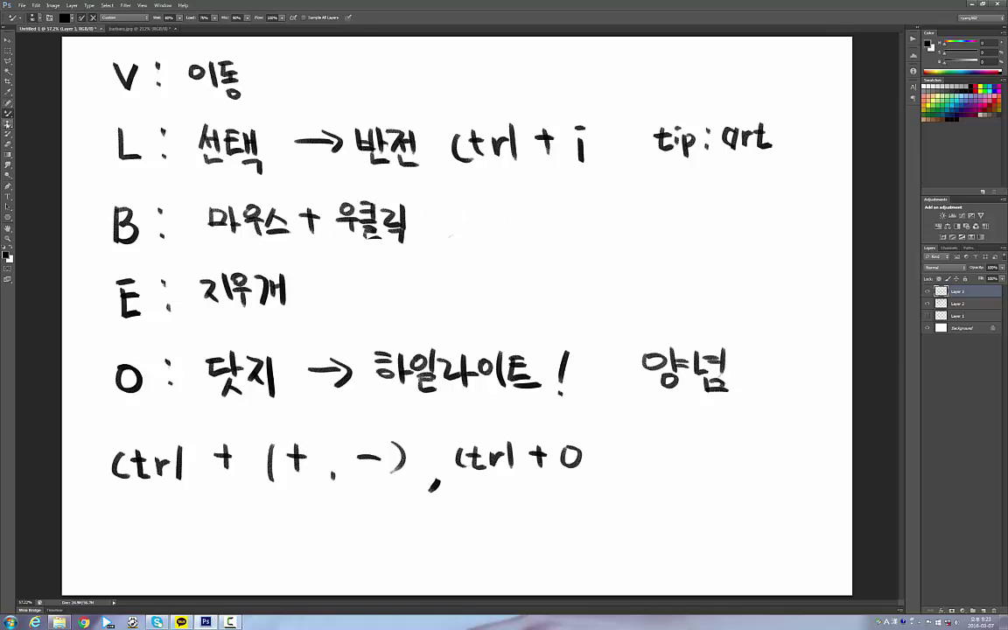
Look at the variants grouped with the Healing tool and the Mixer Brush
right_click(8, 105)
click(35, 101)
right_click(9, 114)
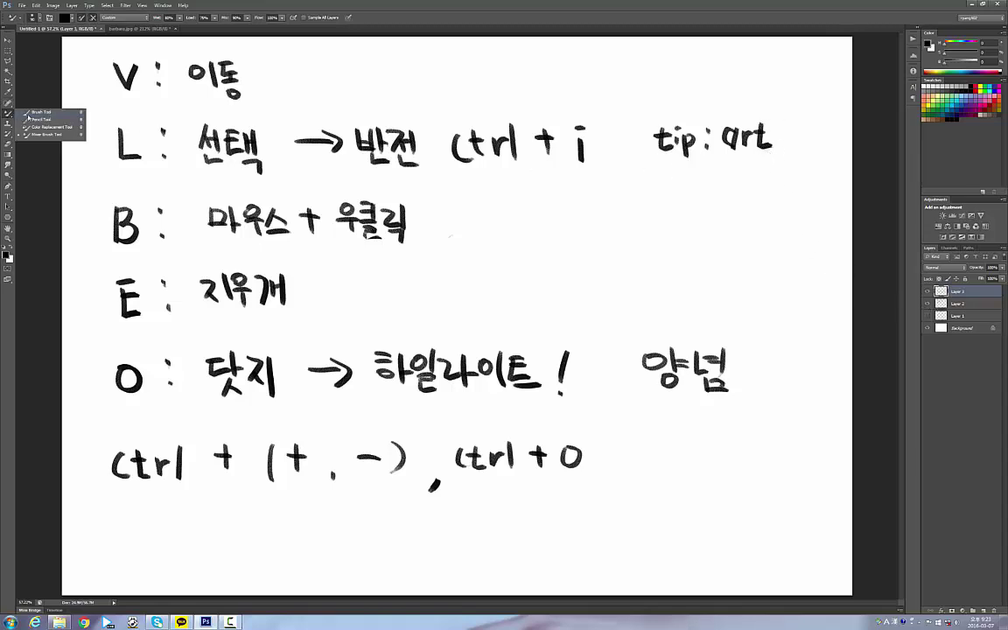
Paint a blue scribble and an overlapping orange-brown scribble beside the "B" line with the Brush tool
click(35, 113)
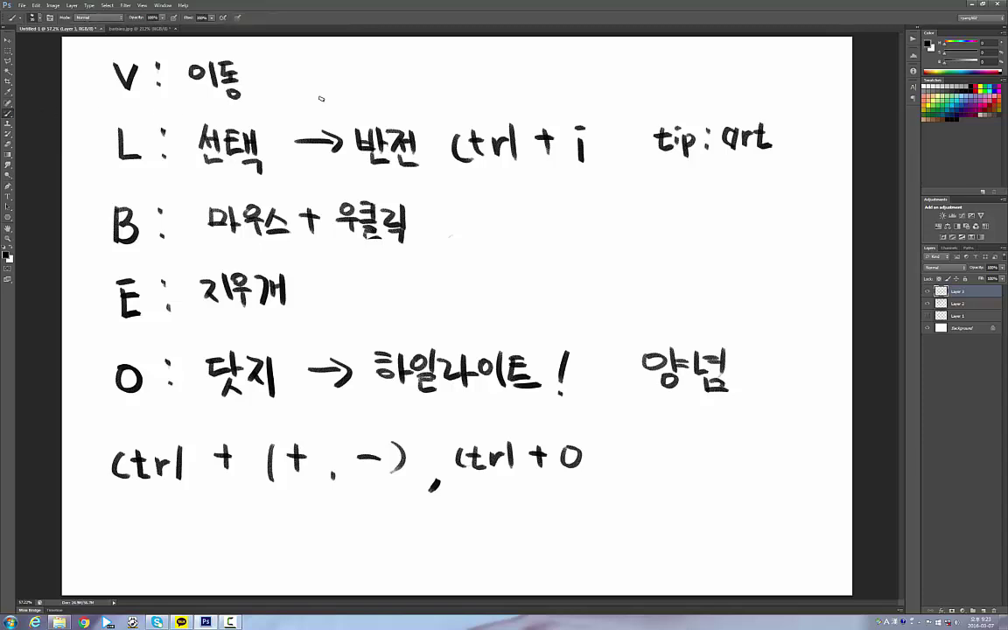
click(927, 115)
mouse_move(578, 221)
mouse_down()
mouse_move(683, 218)
mouse_move(604, 210)
mouse_move(627, 206)
mouse_up()
click(987, 103)
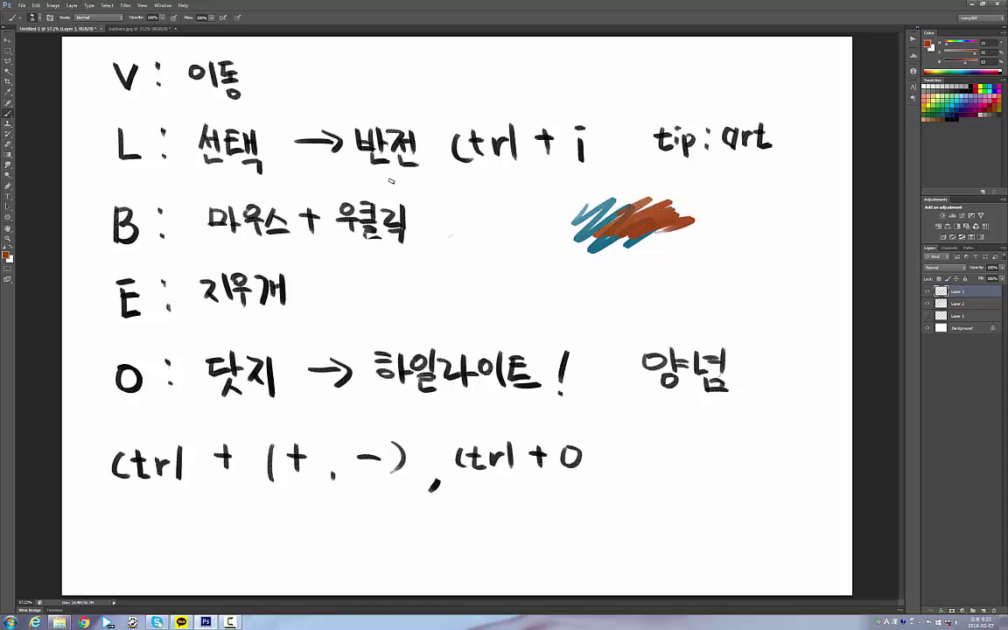
Blend the blue and orange-brown scribbles where they overlap with the Mixer Brush, and return to the Brush tool
right_click(10, 115)
click(38, 135)
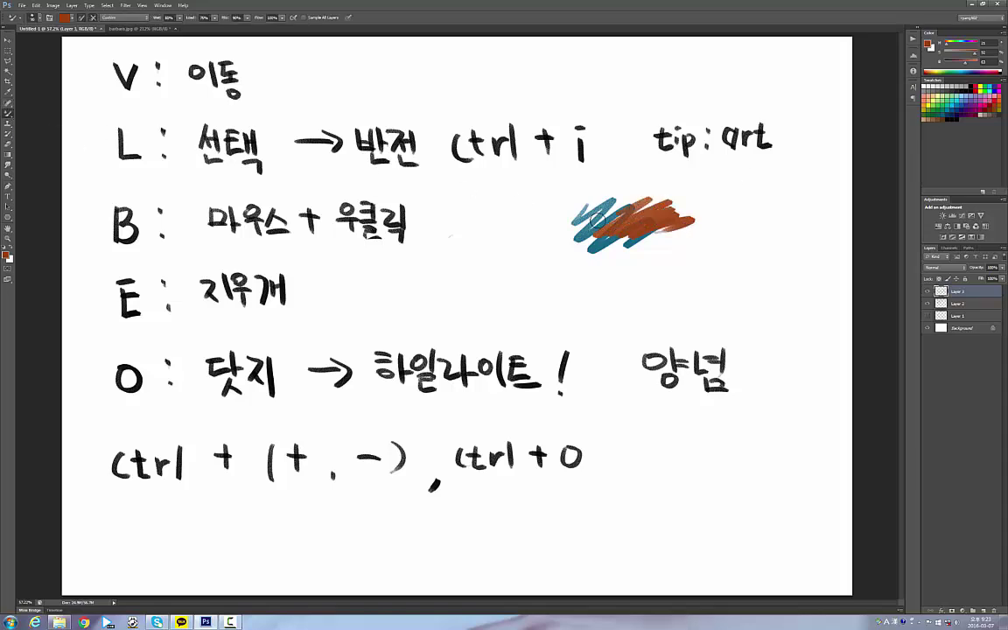
mouse_move(624, 210)
mouse_down()
mouse_move(599, 217)
mouse_move(612, 229)
mouse_move(604, 223)
mouse_move(619, 224)
mouse_move(580, 194)
mouse_move(558, 217)
mouse_move(695, 204)
mouse_up()
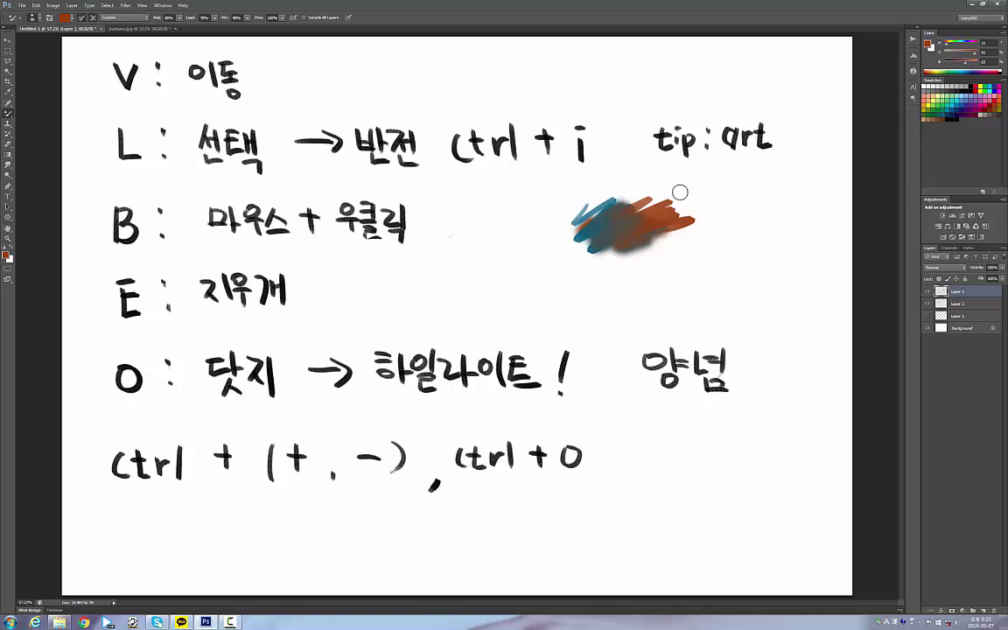
right_click(9, 114)
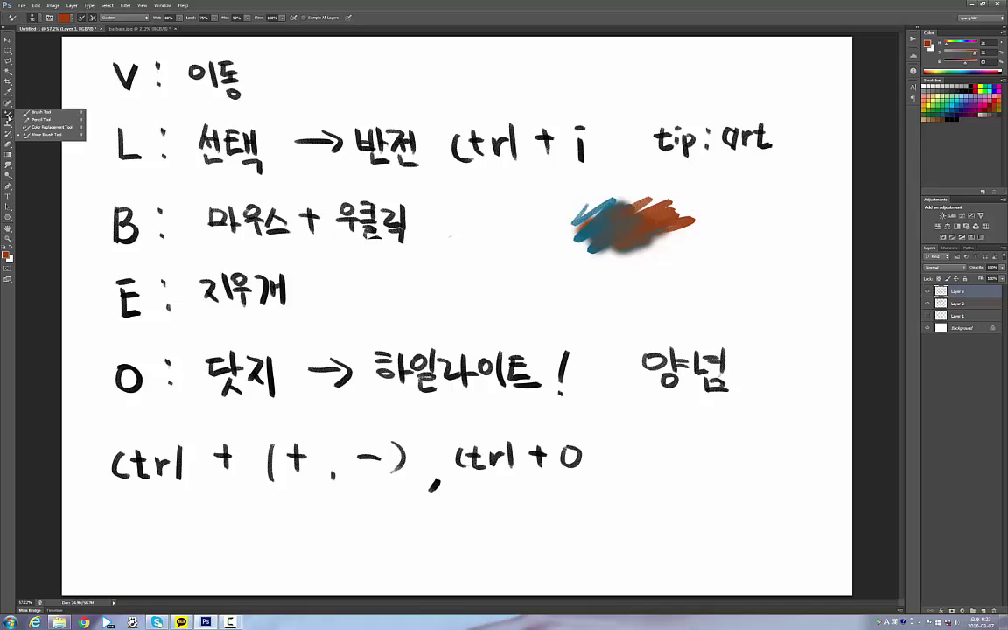
click(28, 112)
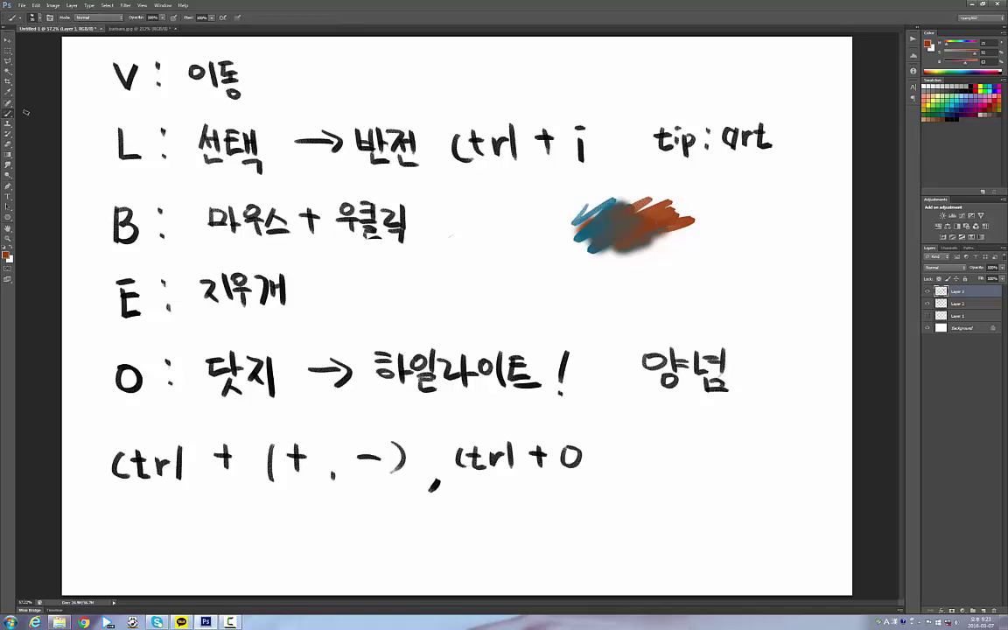
Try filling the empty canvas area with orange-brown using the Paint Bucket, undo it and switch to the Gradient tool
click(7, 154)
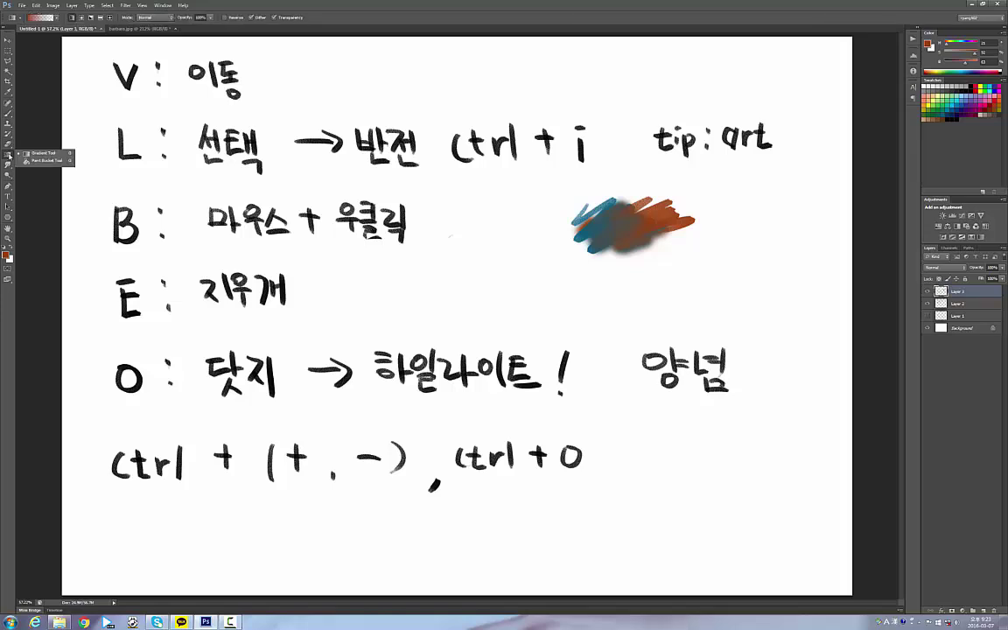
click(44, 160)
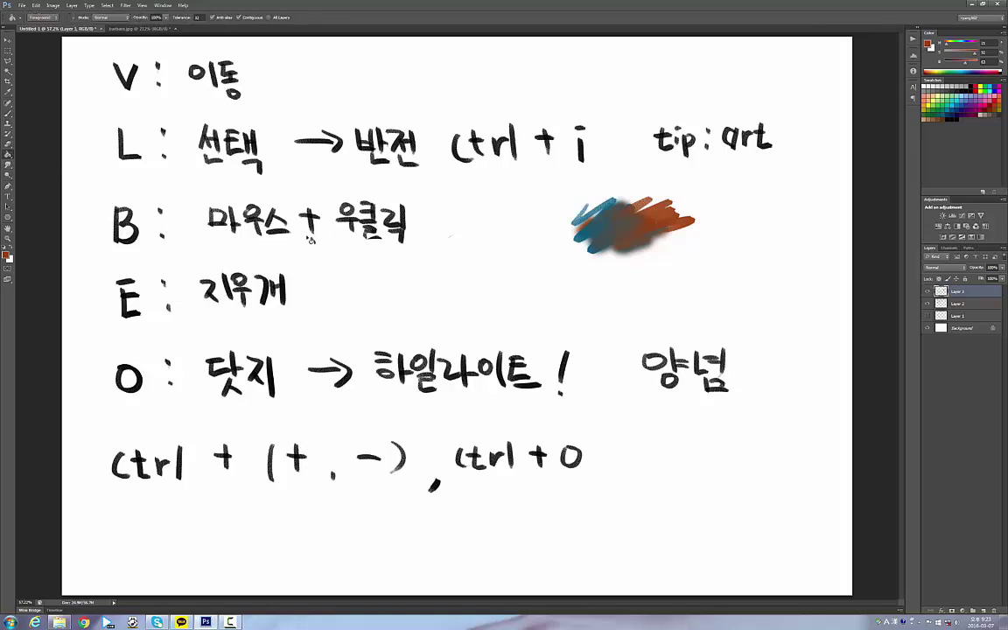
click(603, 272)
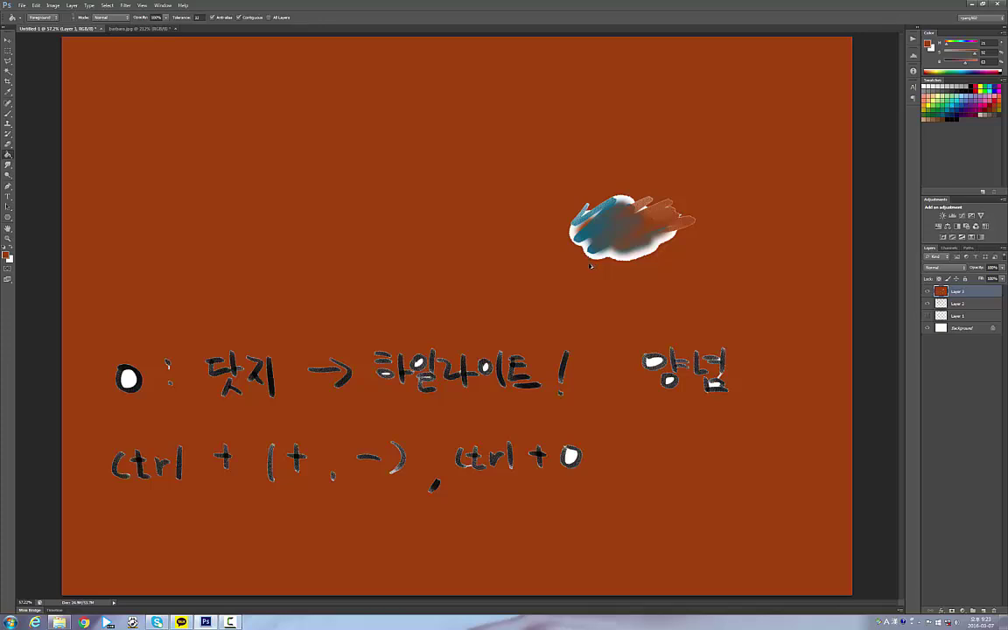
key(ctrl+z)
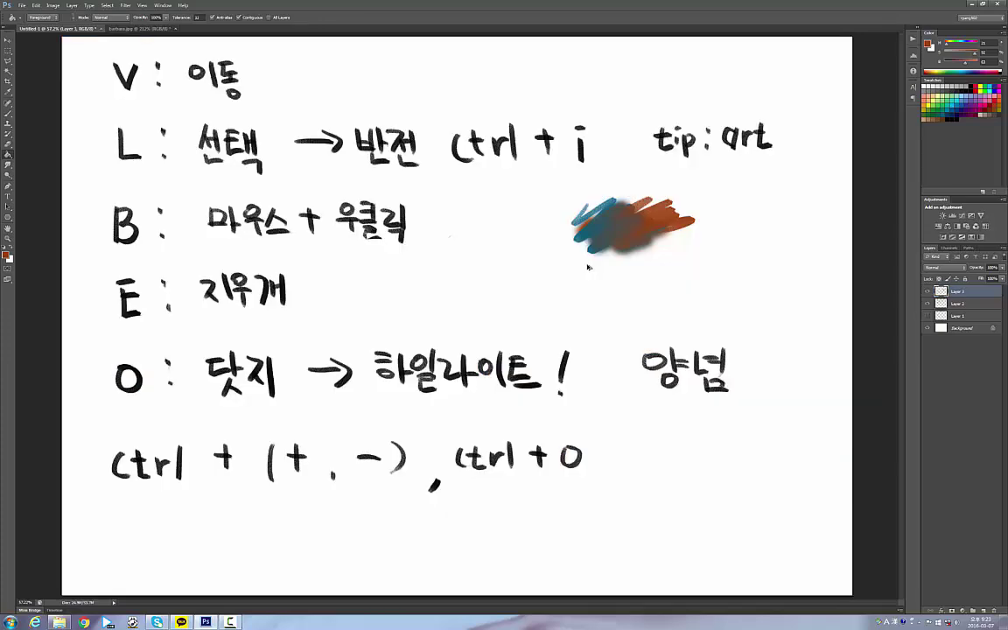
right_click(8, 155)
click(30, 150)
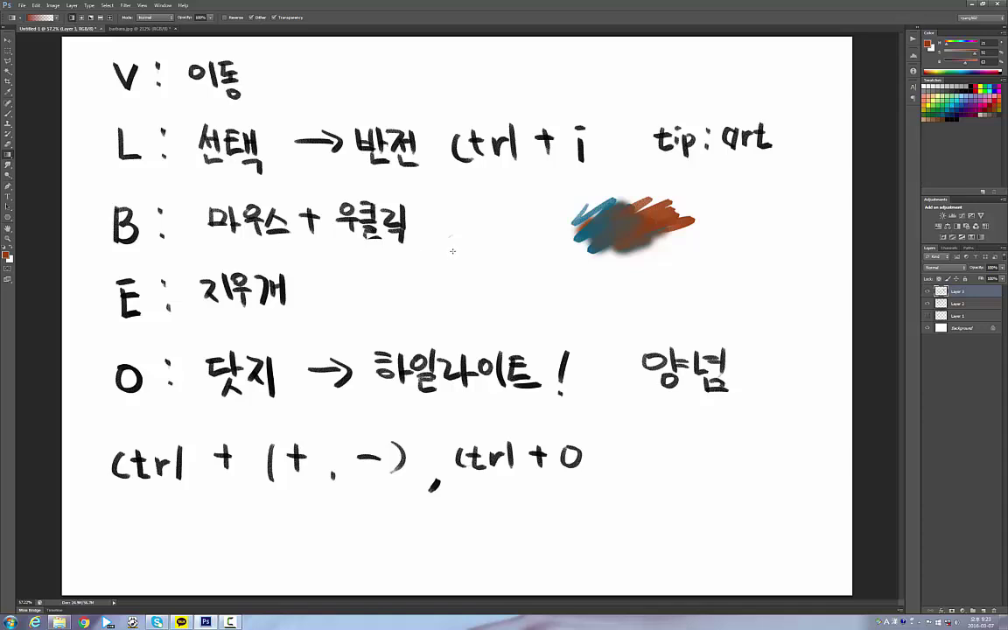
Erase the blended colour scribble beside the "B" line and return to the Brush tool
key(e)
mouse_move(596, 202)
mouse_down()
mouse_move(637, 187)
mouse_move(688, 220)
mouse_up()
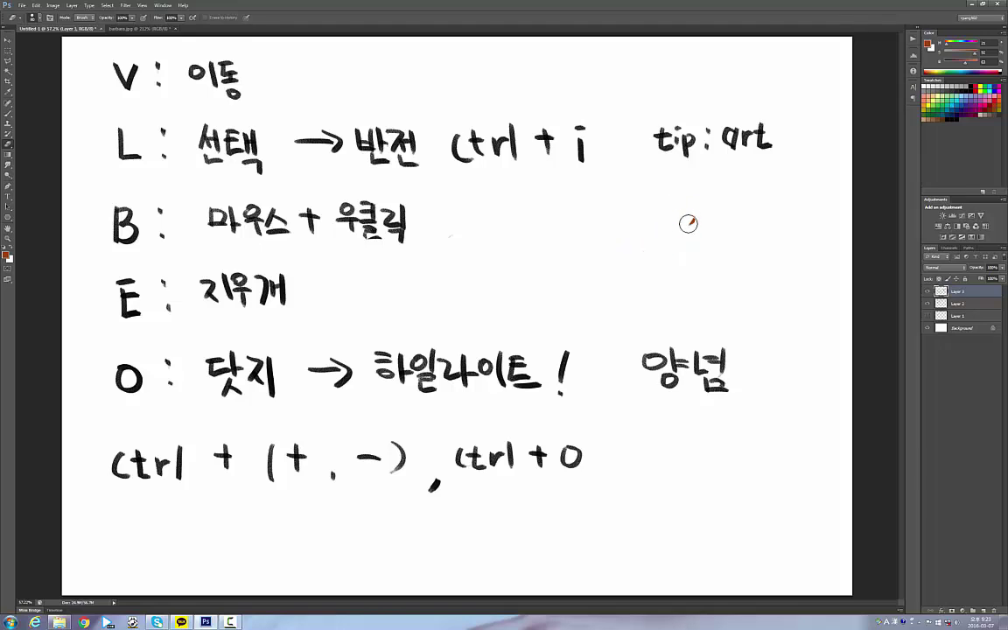
key(b)
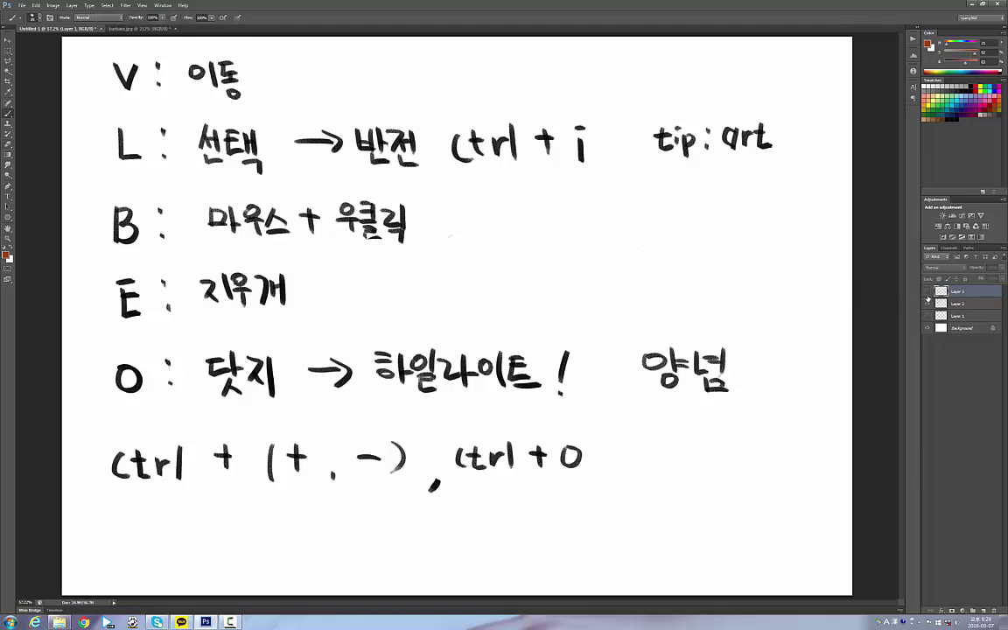
Hide Layer 3 and Layer 2 and add a new empty layer above them
click(928, 294)
click(928, 303)
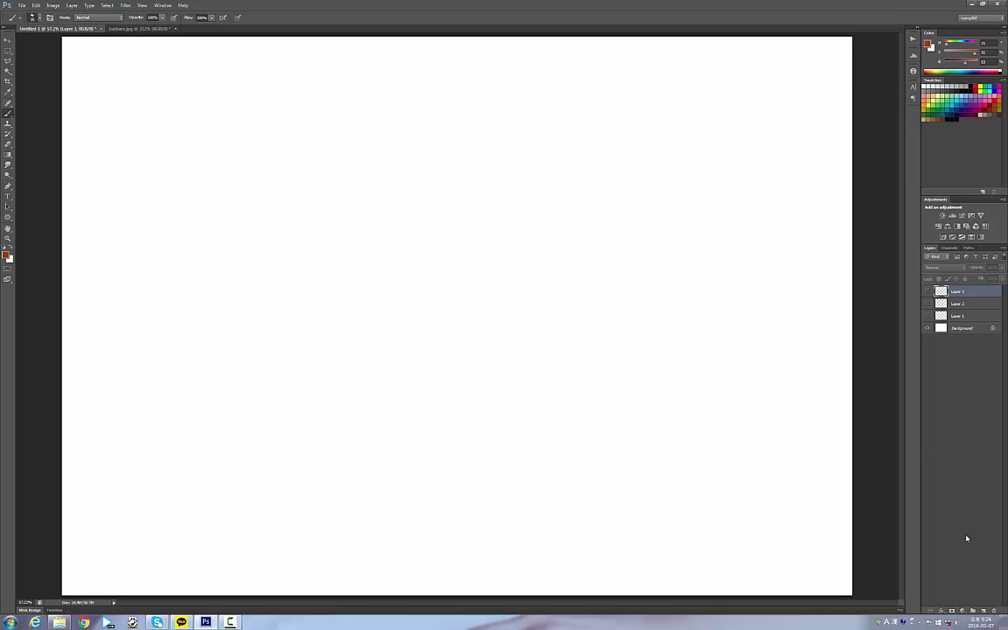
click(981, 610)
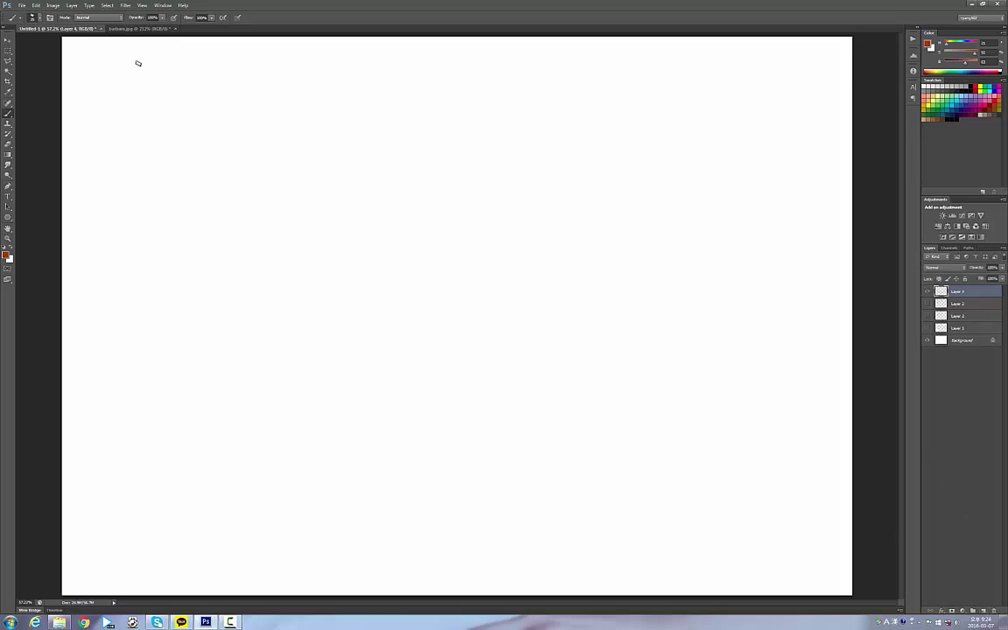
mouse_move(126, 60)
mouse_down()
mouse_move(140, 69)
mouse_move(128, 76)
mouse_move(146, 77)
mouse_up()
key(ctrl+z)
key(ctrl+alt+z)
Reset the colours to default black and white and handwrite "D :" in the canvas's upper-left area
key(d)
drag(120, 67, 118, 98)
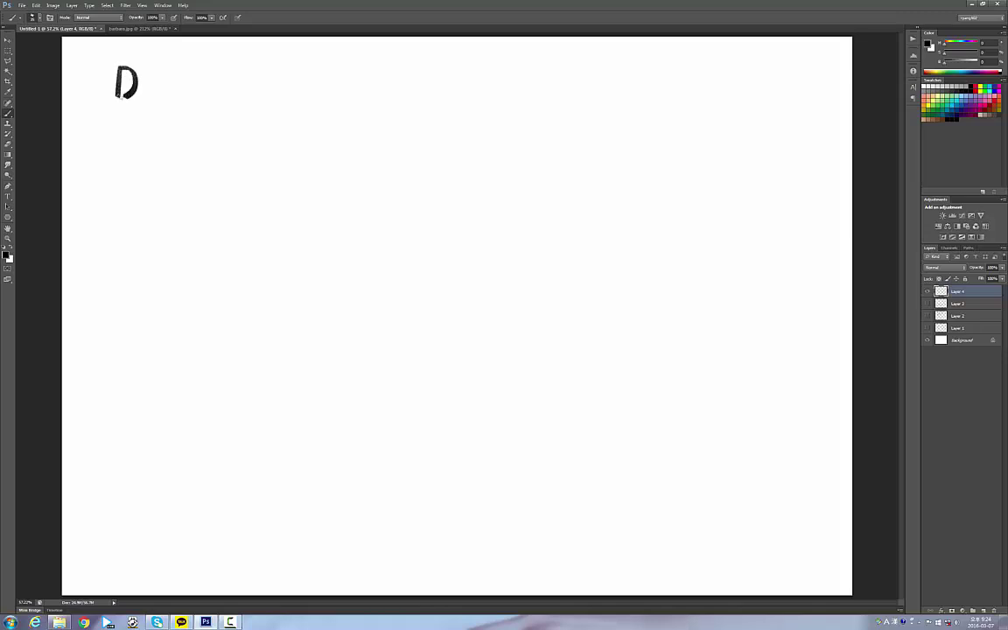
click(174, 75)
drag(175, 91, 174, 98)
Draw purple, yellow and mauve test strokes, reset the colour to black and try a black stroke
click(966, 104)
drag(527, 198, 549, 146)
mouse_move(661, 137)
mouse_down()
mouse_move(649, 187)
mouse_move(631, 123)
mouse_up()
key(d)
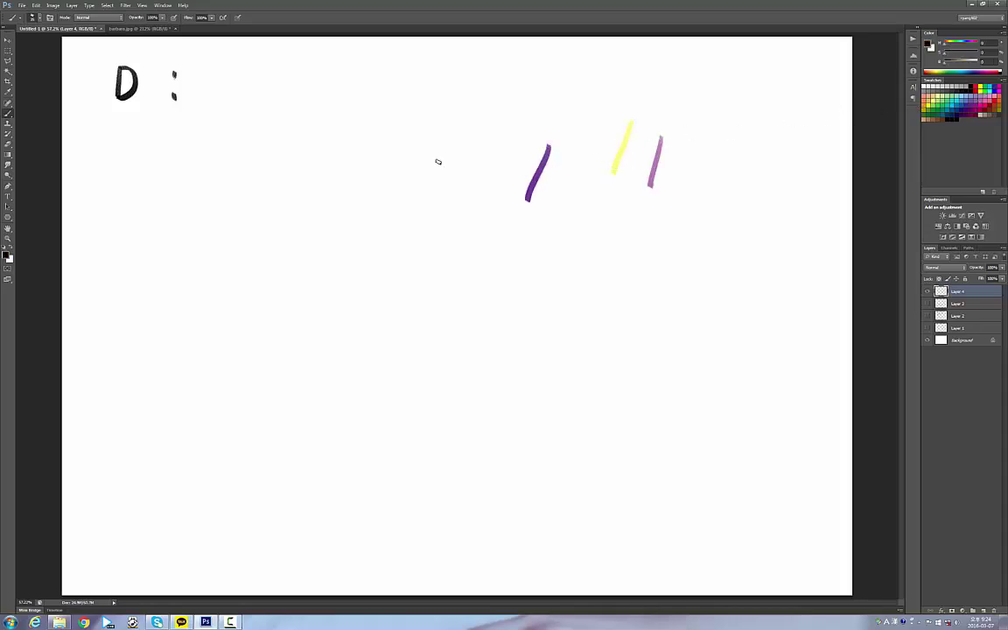
drag(270, 201, 283, 130)
key(ctrl+z)
Erase the coloured test strokes and the handwritten "D :" from the canvas
key(e)
mouse_move(486, 185)
mouse_down()
mouse_move(658, 127)
mouse_move(580, 132)
mouse_move(491, 167)
mouse_move(501, 177)
mouse_move(700, 154)
mouse_move(446, 209)
mouse_move(531, 204)
mouse_up()
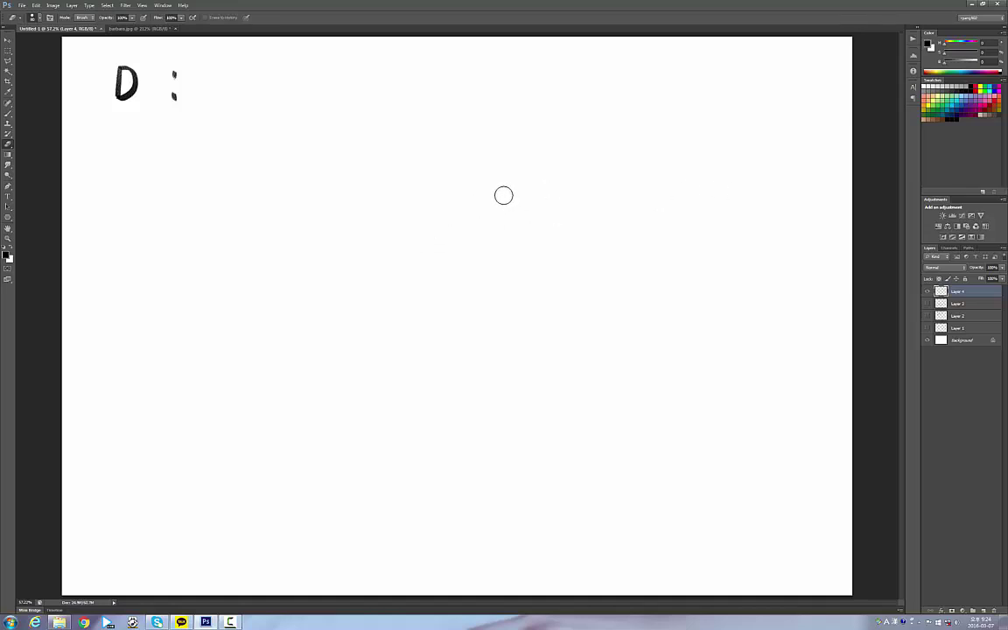
key(b)
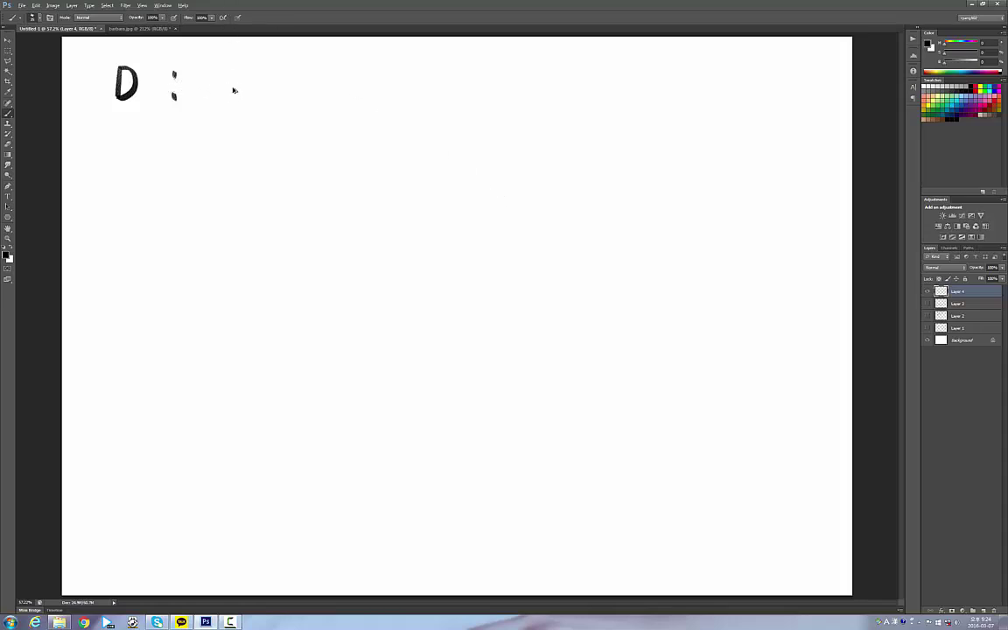
key(e)
drag(151, 68, 88, 92)
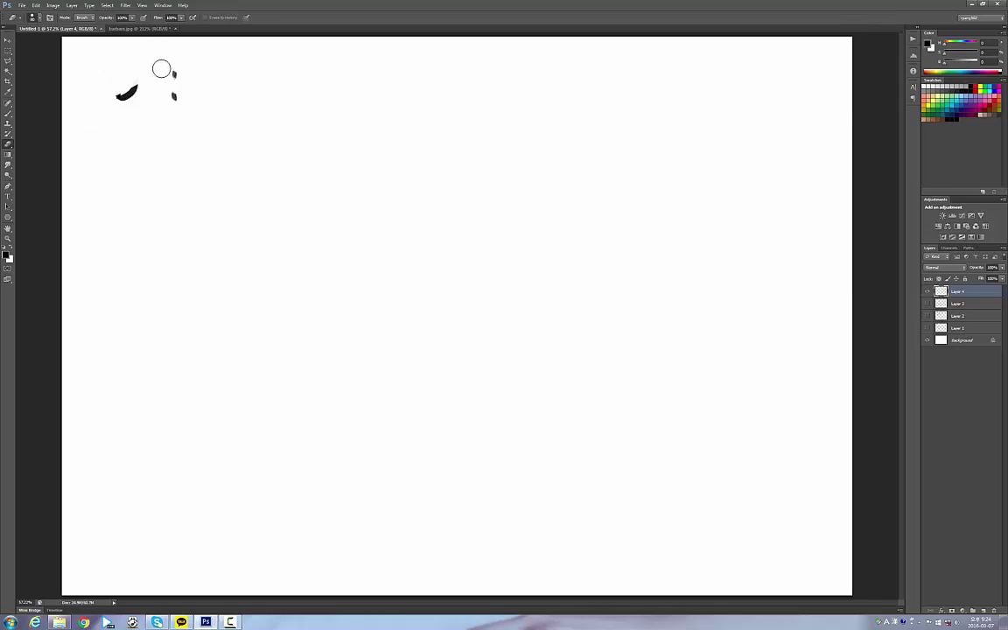
drag(161, 68, 158, 86)
Sketch a black slanted parallelogram in the middle of the canvas with a short line inside it
key(b)
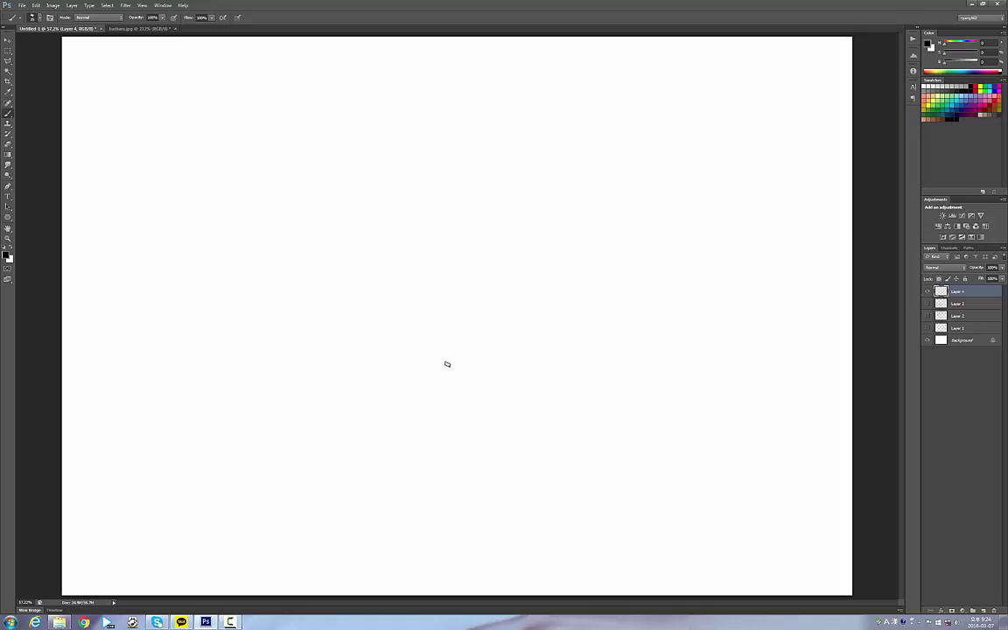
mouse_move(322, 329)
mouse_down()
mouse_move(554, 236)
mouse_move(679, 291)
mouse_move(410, 407)
mouse_move(427, 378)
mouse_move(460, 394)
mouse_up()
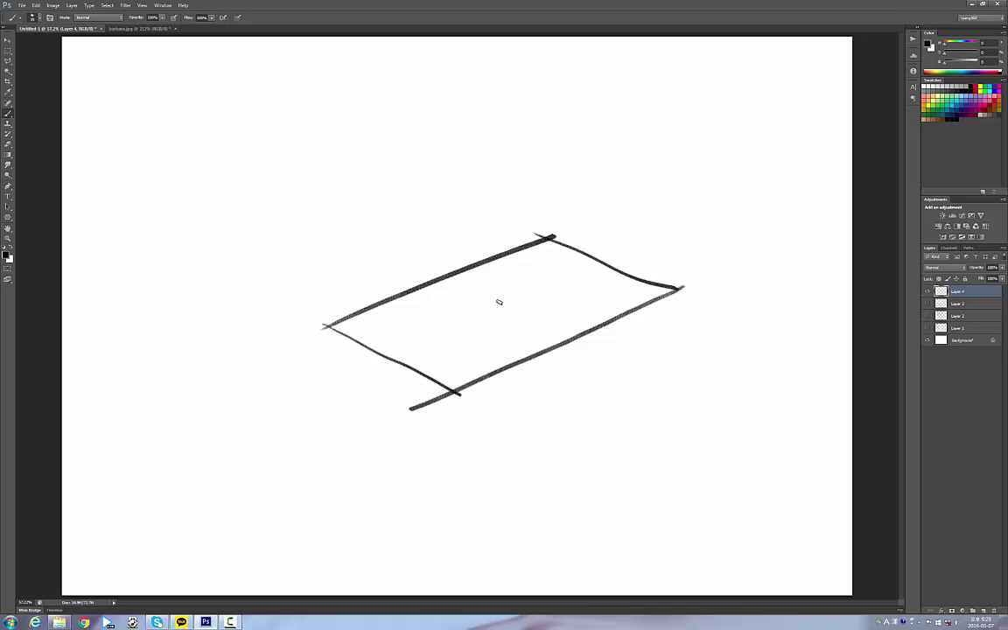
drag(529, 297, 479, 318)
Sketch a second parallelogram overlapping the first one, offset toward its upper-left side, redrawing its far short edge
mouse_move(276, 282)
mouse_down()
mouse_move(503, 194)
mouse_move(508, 217)
mouse_move(595, 267)
mouse_up()
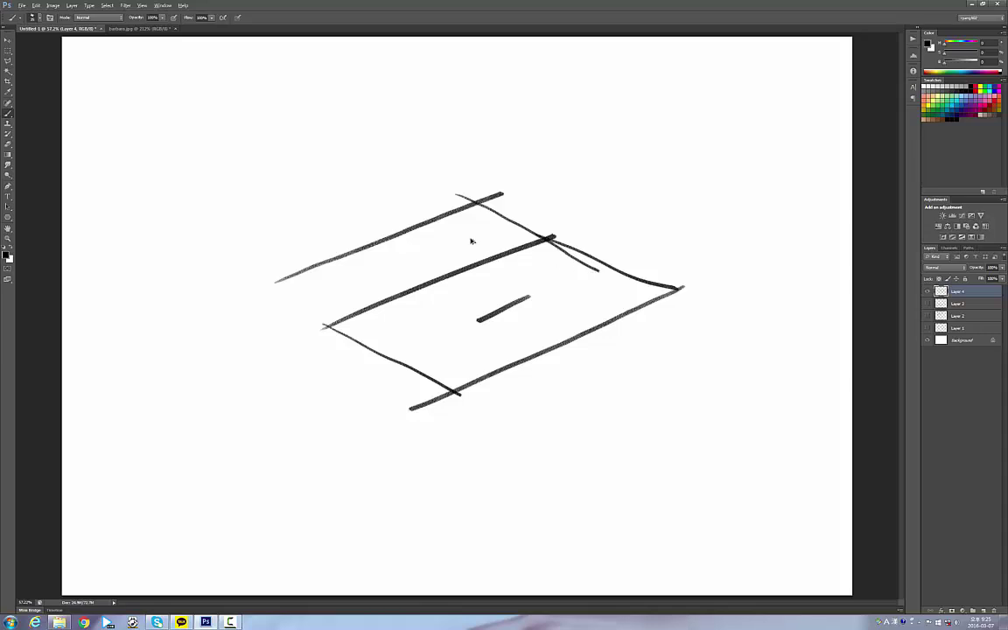
key(ctrl+z)
mouse_move(450, 205)
mouse_down()
mouse_move(606, 286)
mouse_move(558, 296)
mouse_move(346, 393)
mouse_up()
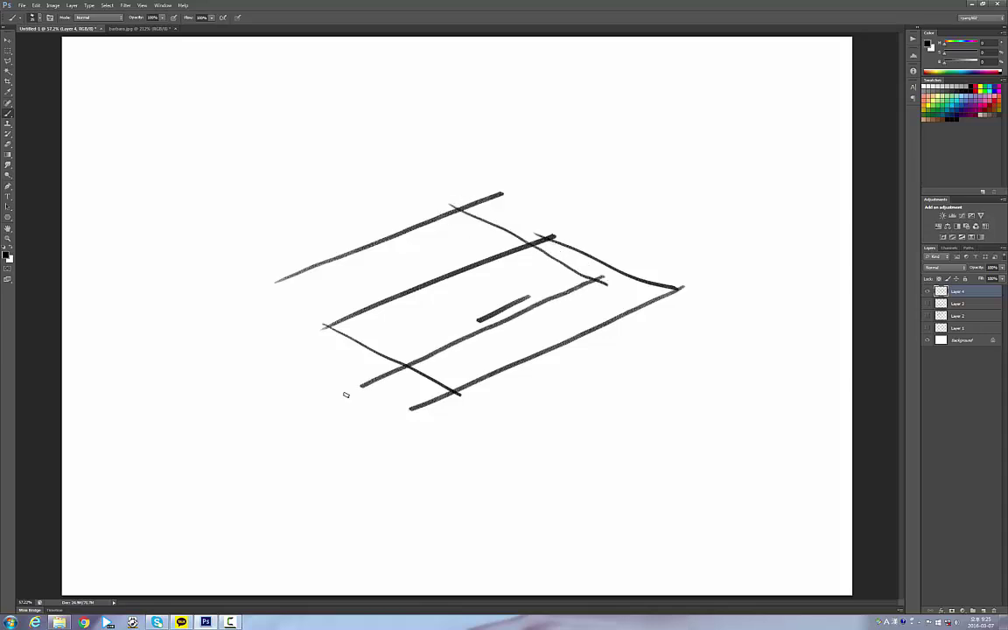
mouse_move(301, 276)
mouse_down()
mouse_move(240, 300)
mouse_move(361, 393)
mouse_up()
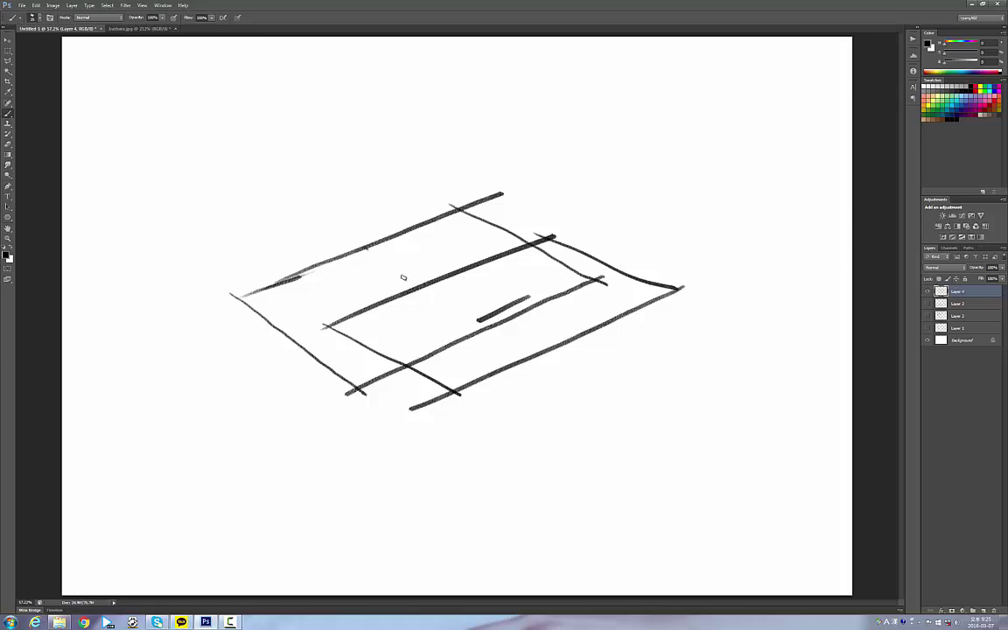
Draw a dark blue circle inside the second parallelogram, undoing the unwanted strokes
drag(365, 248, 480, 328)
key(ctrl+z)
click(947, 112)
mouse_move(371, 246)
mouse_down()
mouse_move(428, 315)
mouse_move(465, 338)
mouse_up()
key(ctrl+z)
mouse_move(374, 263)
mouse_down()
mouse_move(463, 309)
mouse_move(434, 296)
mouse_move(447, 294)
mouse_move(385, 282)
mouse_move(448, 291)
mouse_move(387, 285)
mouse_up()
key(ctrl+z)
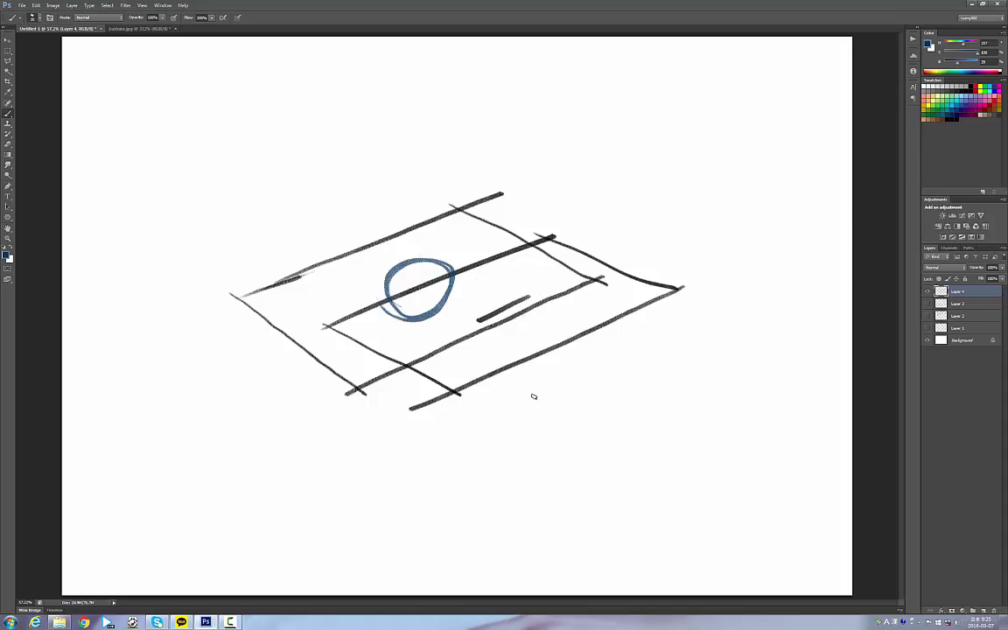
Draw a blue bent arrow below the parallelograms and a tall black rectangle beside it
mouse_move(519, 407)
mouse_down()
mouse_move(519, 452)
mouse_move(547, 449)
mouse_move(545, 434)
mouse_move(551, 460)
mouse_up()
key(d)
mouse_move(617, 359)
mouse_down()
mouse_move(716, 357)
mouse_move(742, 539)
mouse_move(628, 472)
mouse_up()
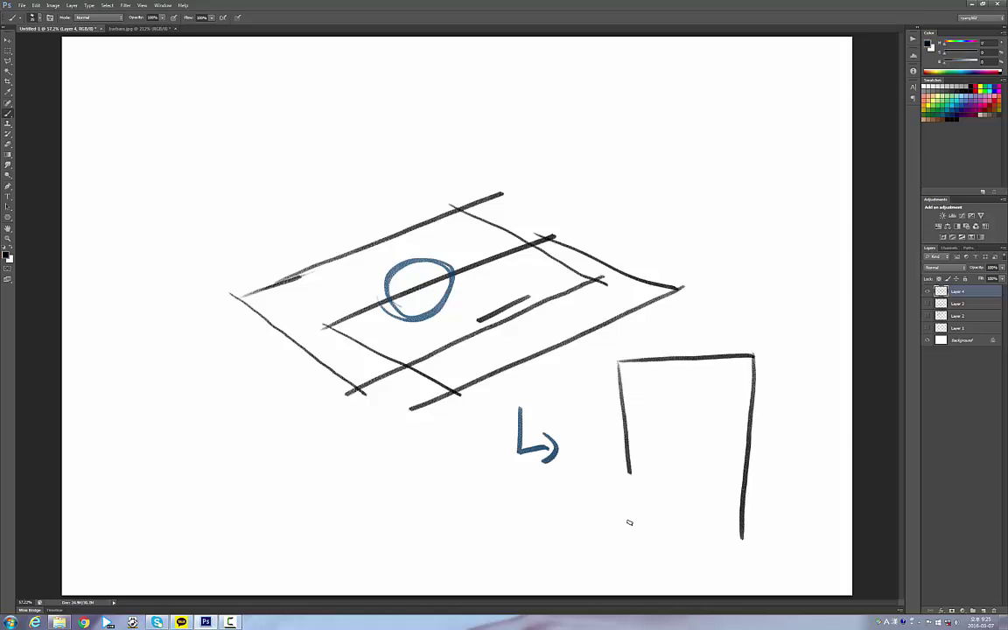
mouse_move(629, 522)
mouse_down()
mouse_move(669, 535)
mouse_move(758, 538)
mouse_up()
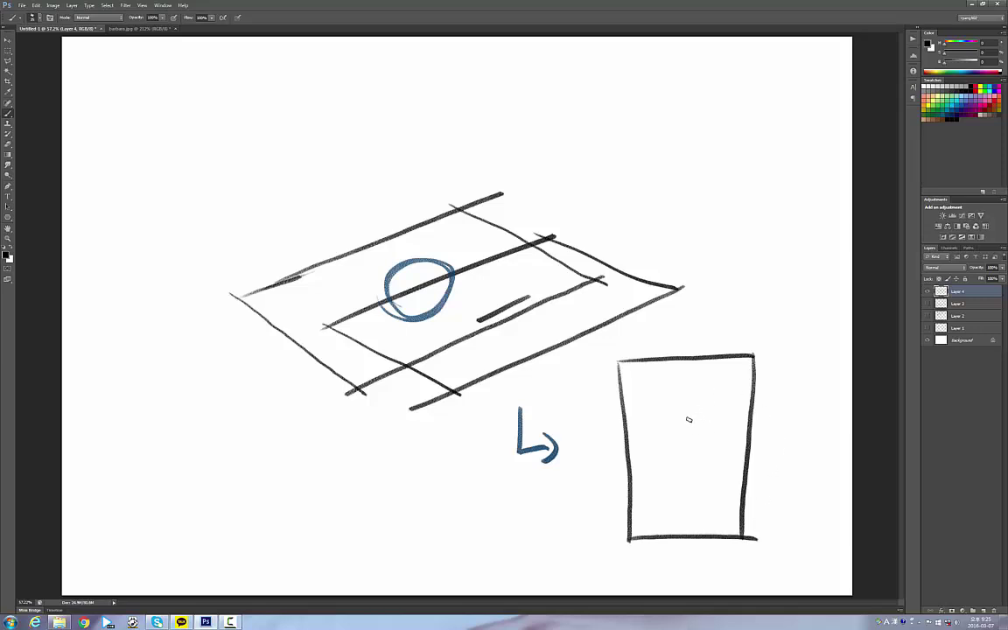
Draw a short black vertical line inside the tall rectangle and circle it in the arrow's blue
drag(683, 455, 683, 471)
alt+click(536, 443)
mouse_move(662, 431)
mouse_down()
mouse_move(705, 441)
mouse_move(673, 418)
mouse_move(708, 425)
mouse_up()
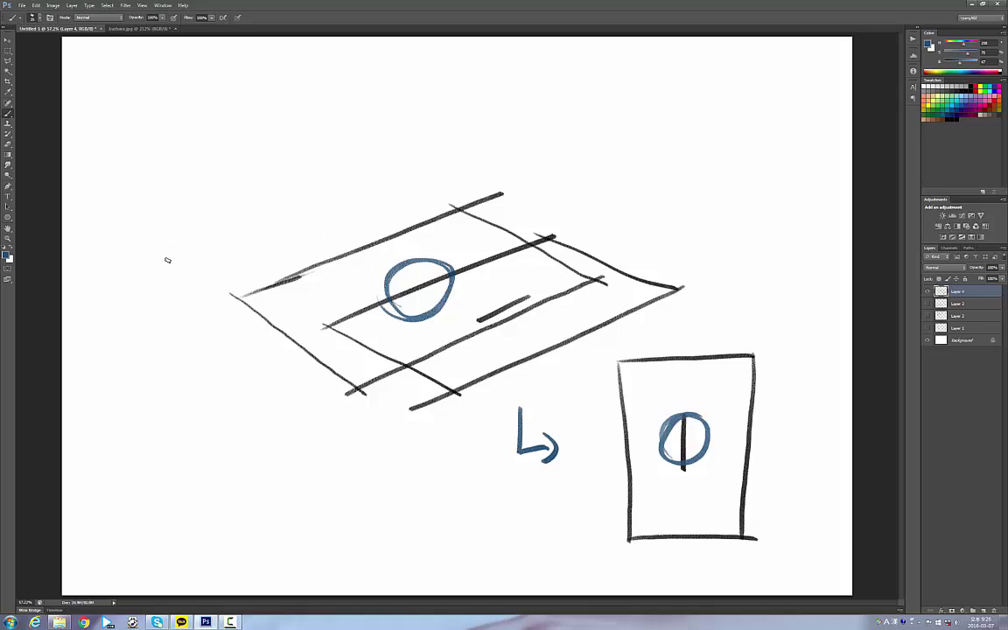
Sketch a third overlapping black parallelogram beyond the second one, undoing and redrawing its misplaced edges
drag(167, 259, 355, 189)
key(ctrl+z)
key(d)
mouse_move(172, 259)
mouse_down()
mouse_move(361, 173)
mouse_move(520, 278)
mouse_move(229, 415)
mouse_up()
drag(90, 312, 216, 396)
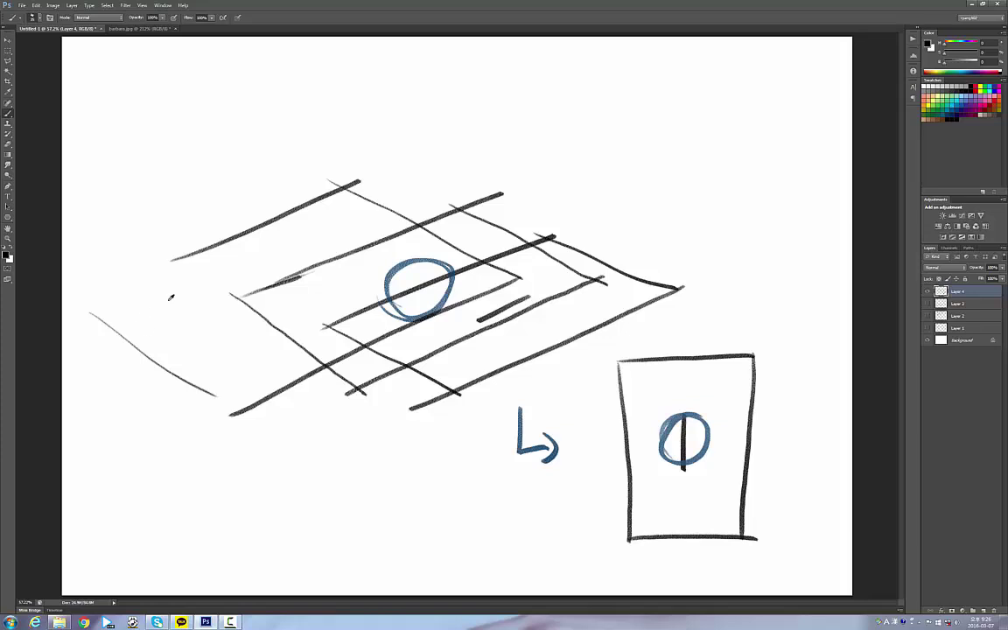
key(ctrl+alt+z)
key(ctrl+alt+z)
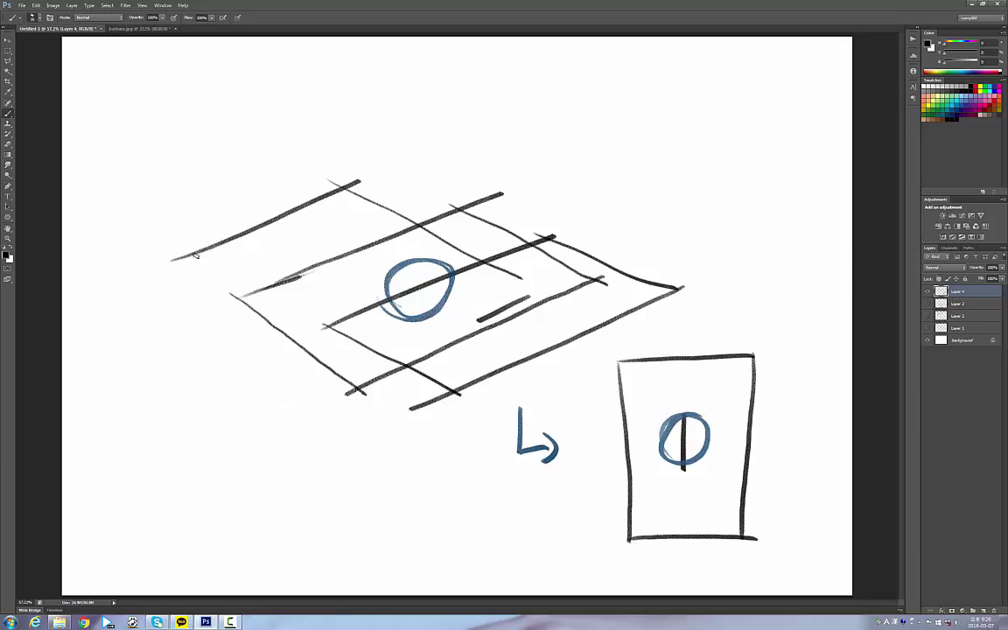
mouse_move(96, 286)
mouse_down()
mouse_move(241, 231)
mouse_move(186, 359)
mouse_move(238, 396)
mouse_move(522, 288)
mouse_up()
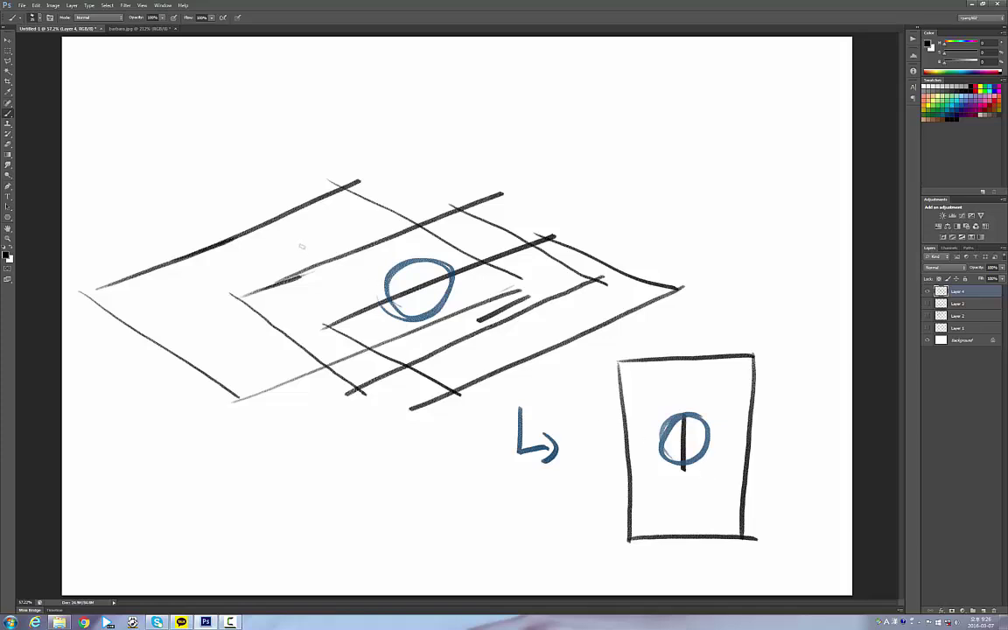
Draw a black S-shaped curve on the third parallelogram and a matching wavy line across the tall rectangle's circle
mouse_move(219, 269)
mouse_down()
mouse_move(256, 254)
mouse_move(251, 319)
mouse_move(361, 287)
mouse_up()
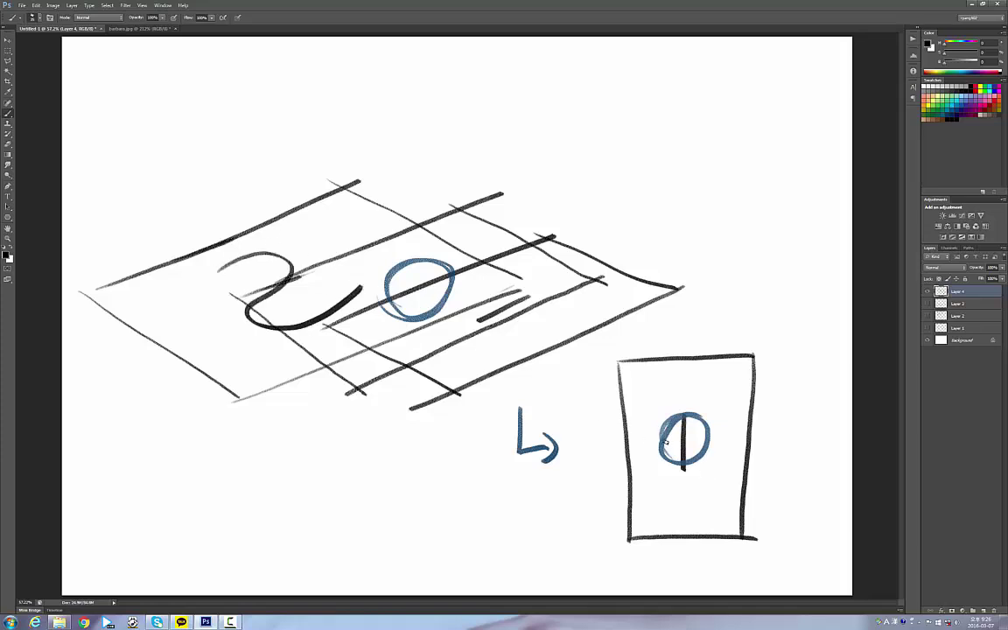
mouse_move(652, 423)
mouse_down()
mouse_move(650, 457)
mouse_move(740, 436)
mouse_up()
Erase part of the parallelogram sketch, and replace the sketch layer with a new empty layer
key(e)
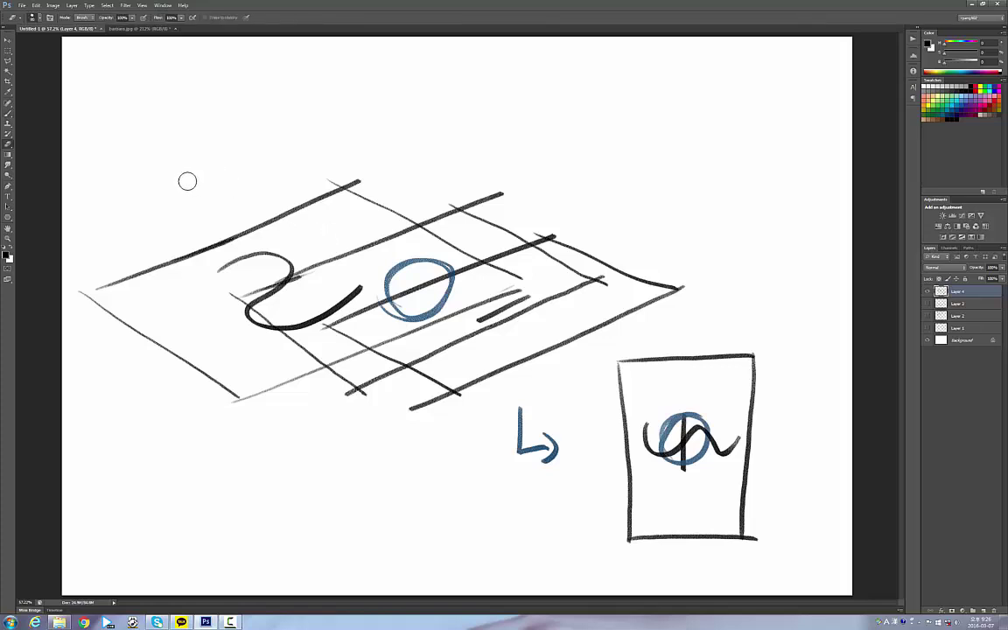
mouse_move(171, 215)
mouse_down()
mouse_move(91, 267)
mouse_move(92, 315)
mouse_move(171, 239)
mouse_move(198, 310)
mouse_move(275, 265)
mouse_move(350, 179)
mouse_up()
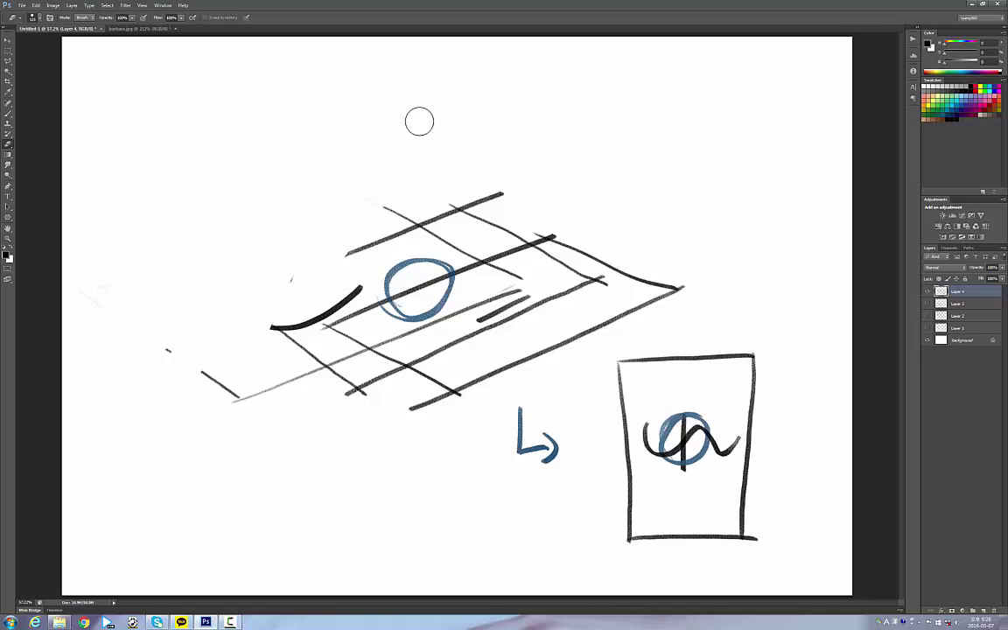
key(b)
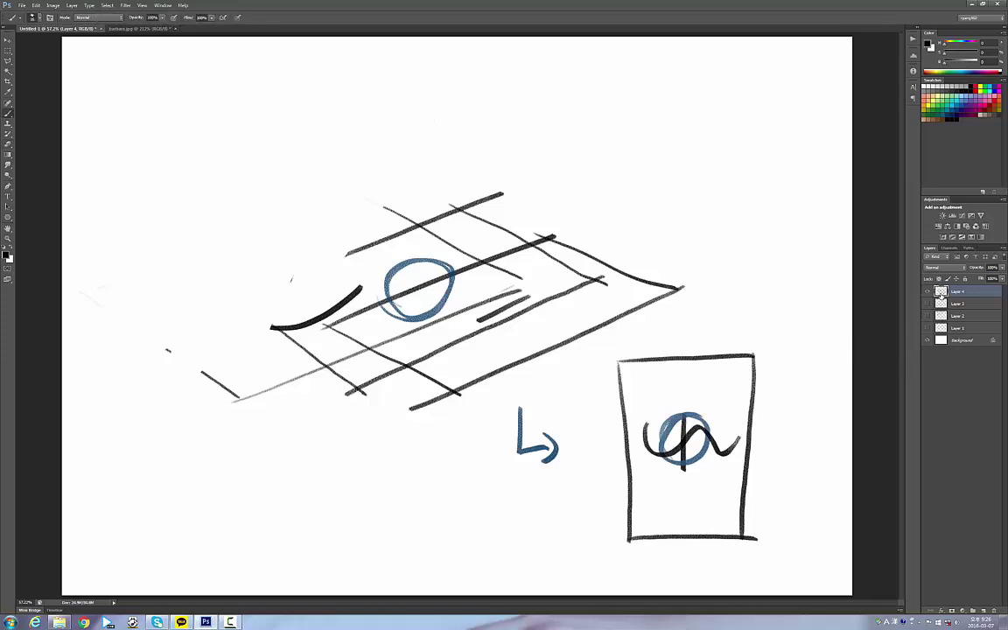
click(983, 611)
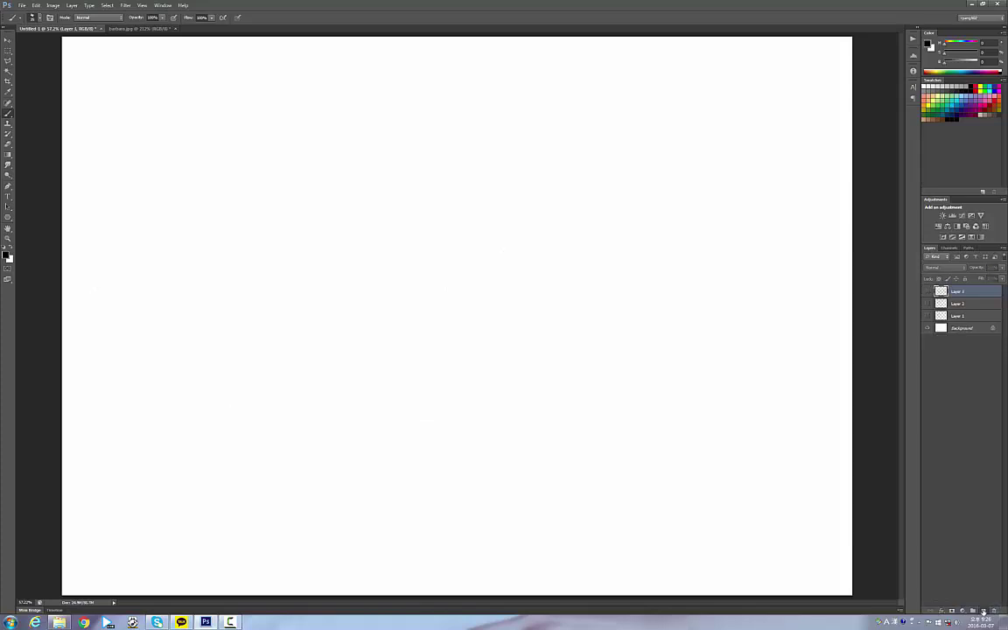
click(982, 611)
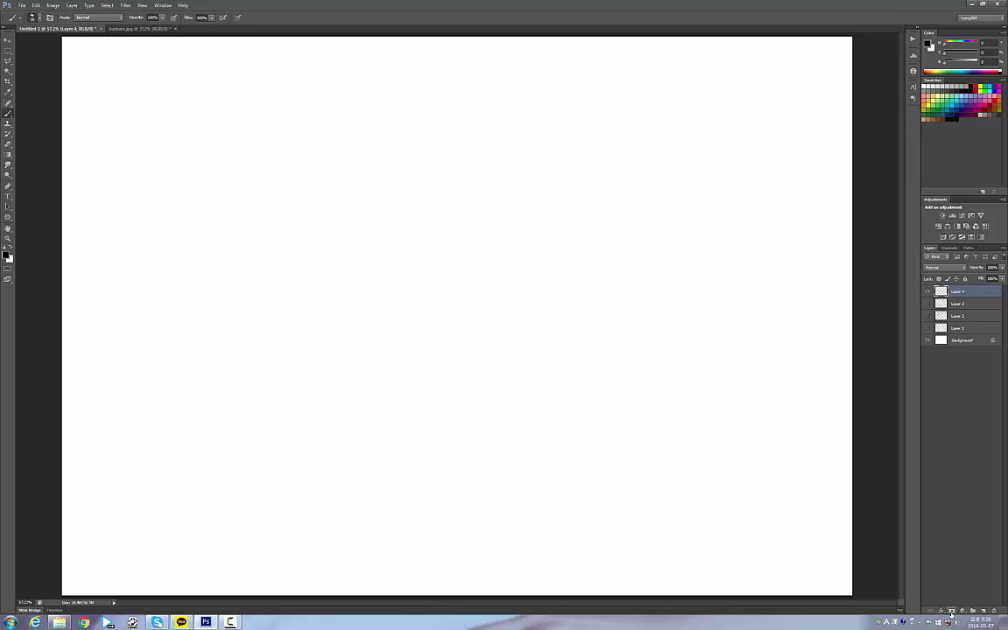
Try adding a layer mask to the new empty layer, and undo it
click(951, 611)
key(ctrl+z)
click(952, 611)
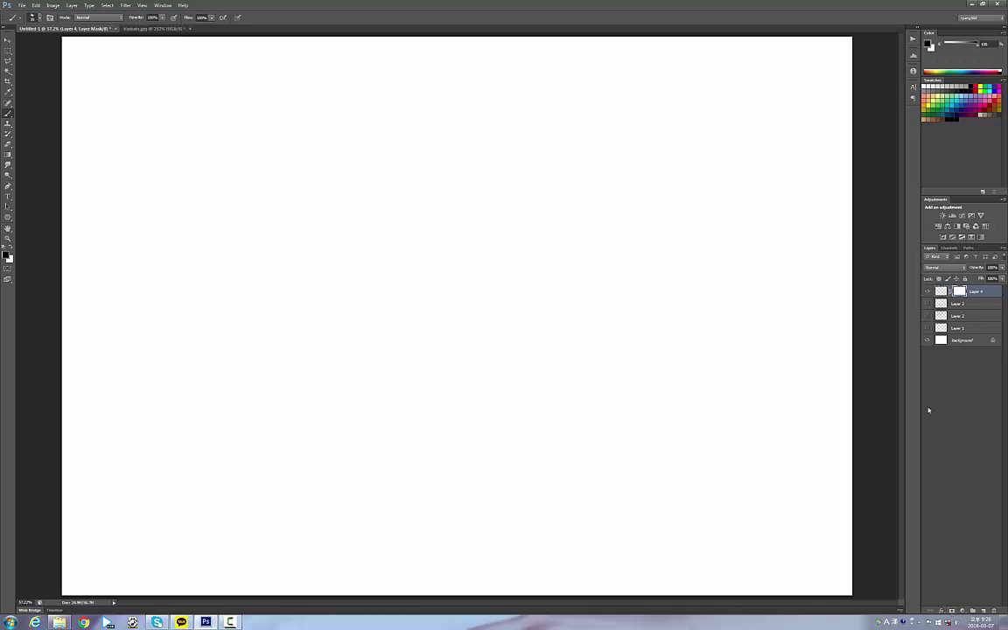
click(953, 610)
key(ctrl+alt+z)
key(ctrl+alt+z)
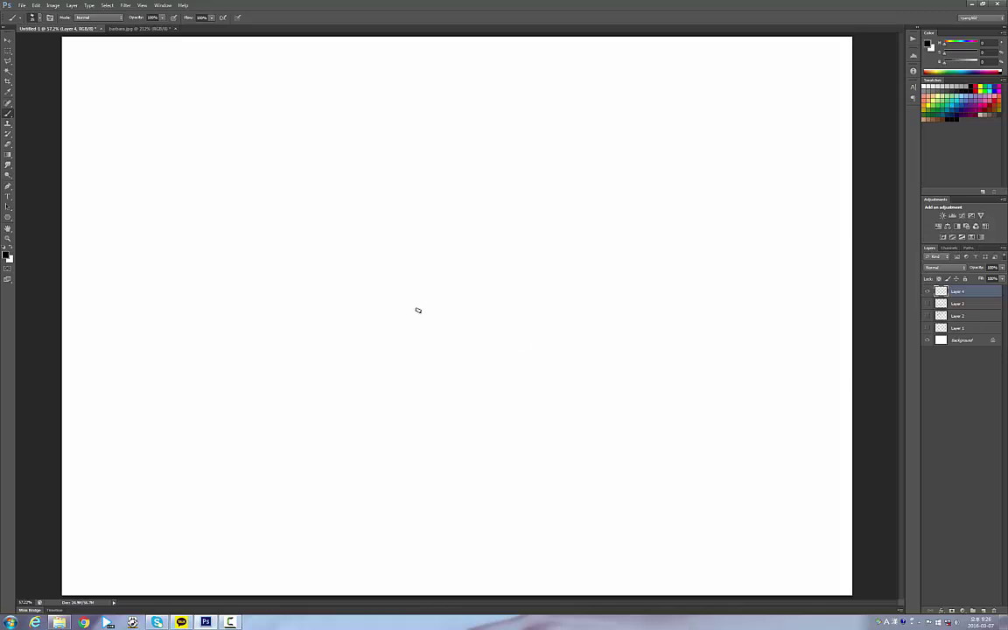
Outline an eight-sided selection around the canvas middle with the Polygonal Lasso, and deselect it
key(l)
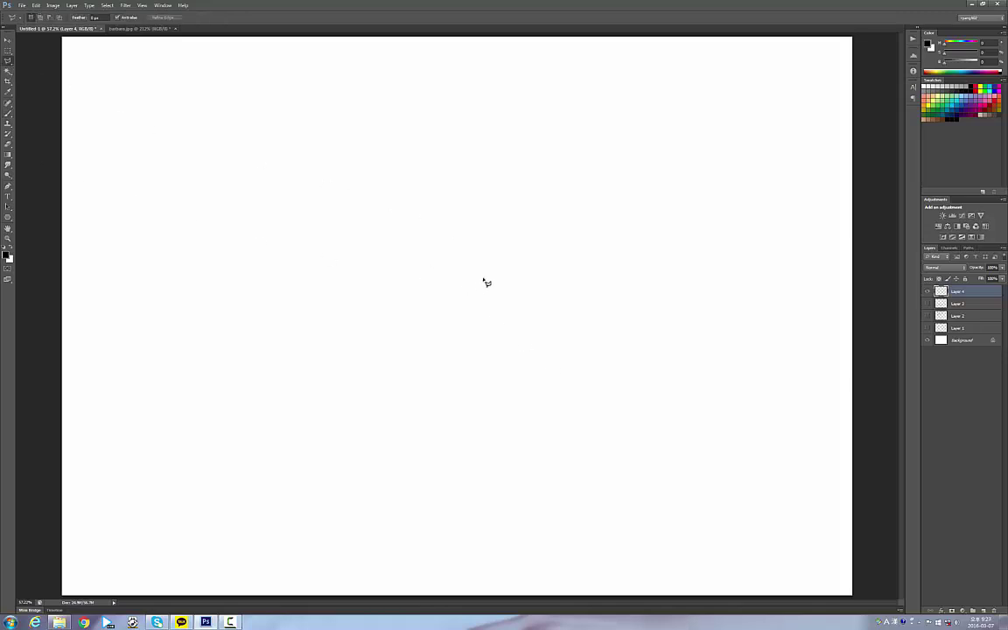
click(460, 342)
click(409, 289)
click(454, 221)
click(578, 203)
click(665, 251)
click(636, 313)
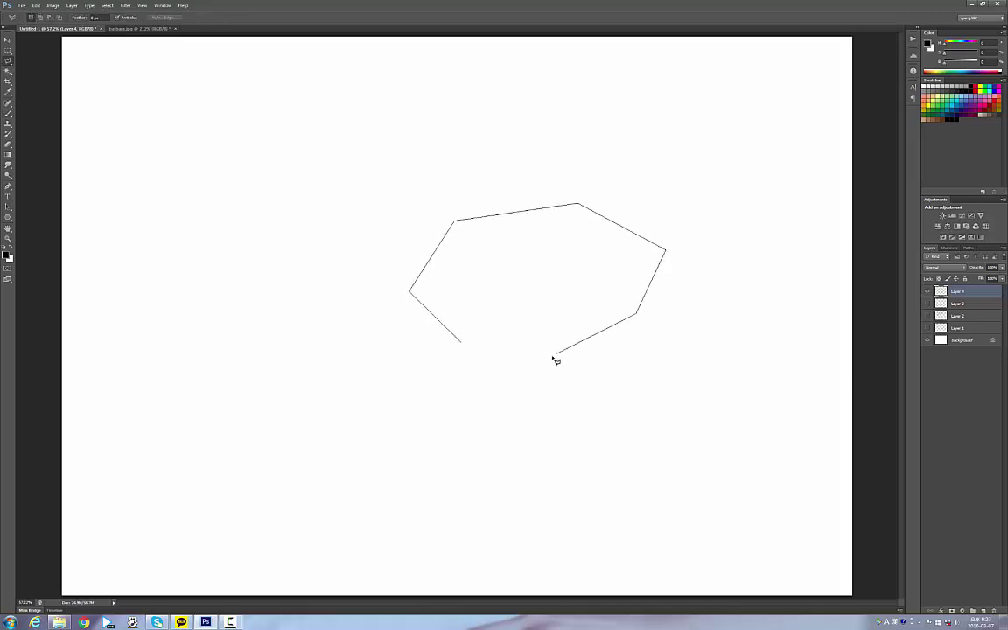
click(551, 356)
click(481, 358)
click(461, 343)
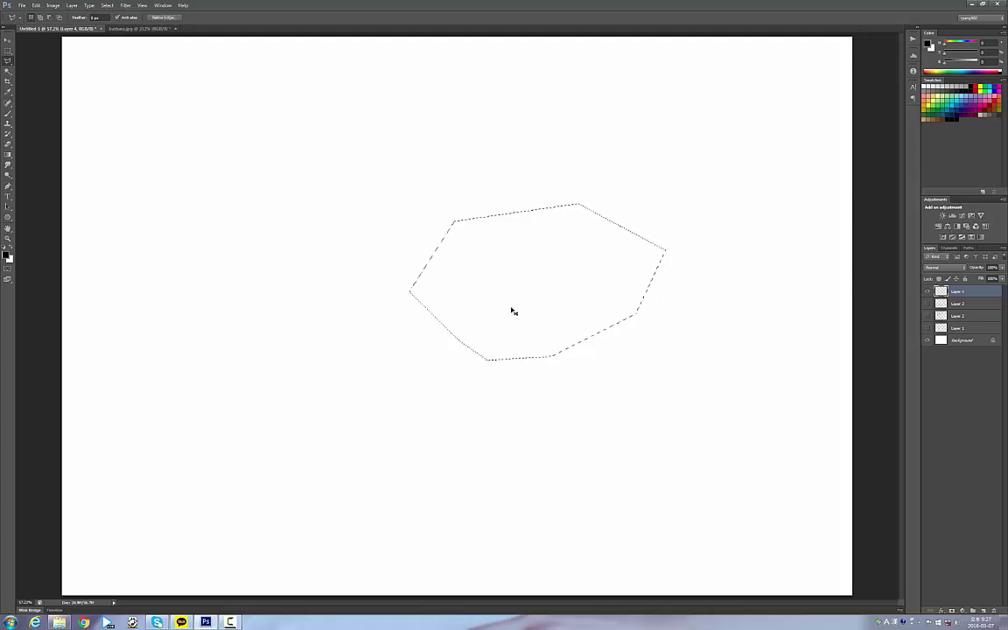
key(ctrl+d)
key(b)
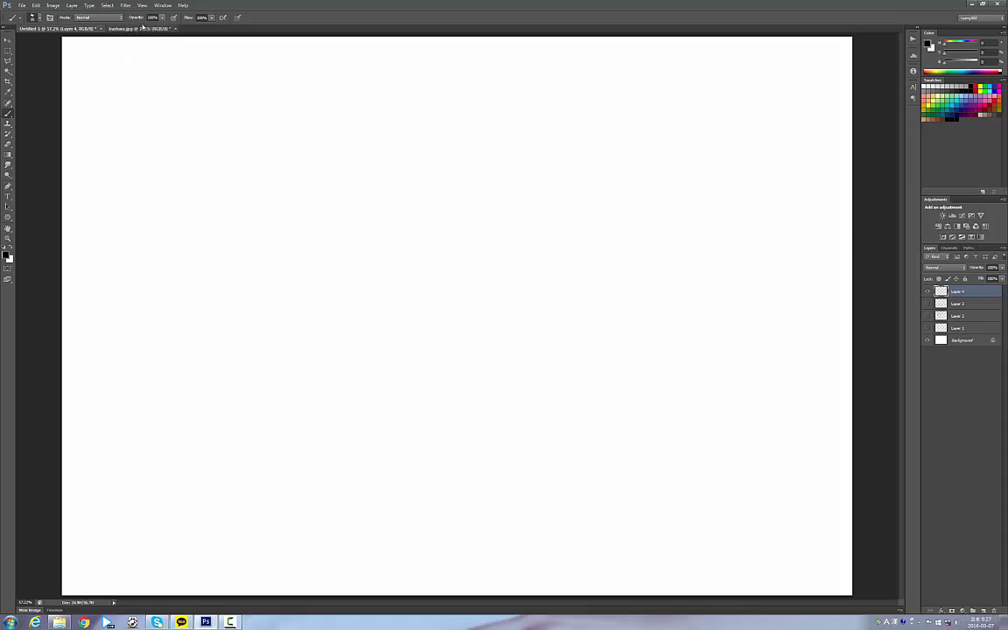
Switch to the barbara.jpg document, add a layer mask to the portrait, and mask out the nose and mouth area with black
click(140, 29)
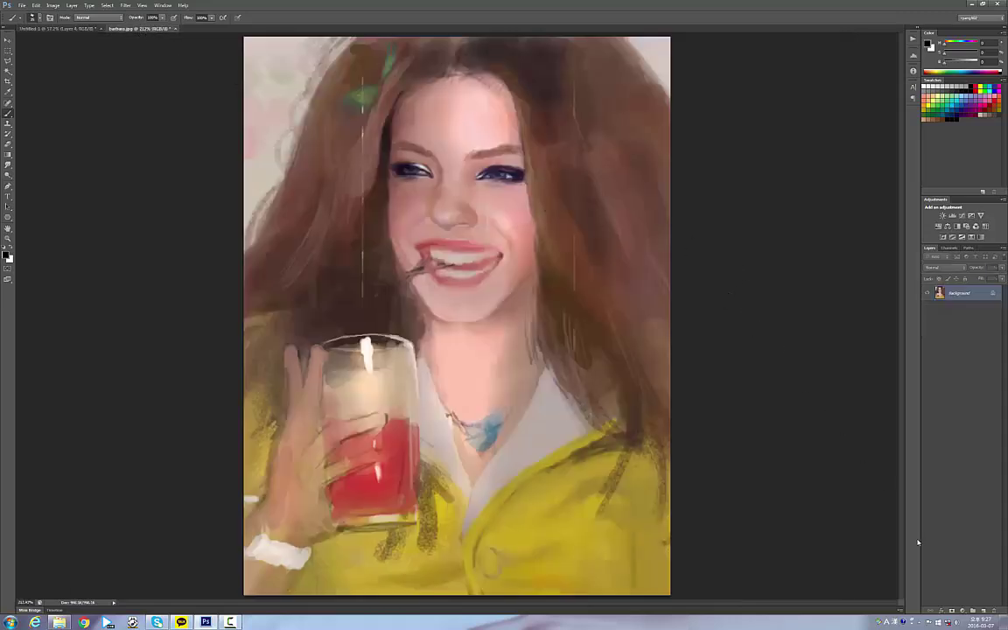
click(953, 612)
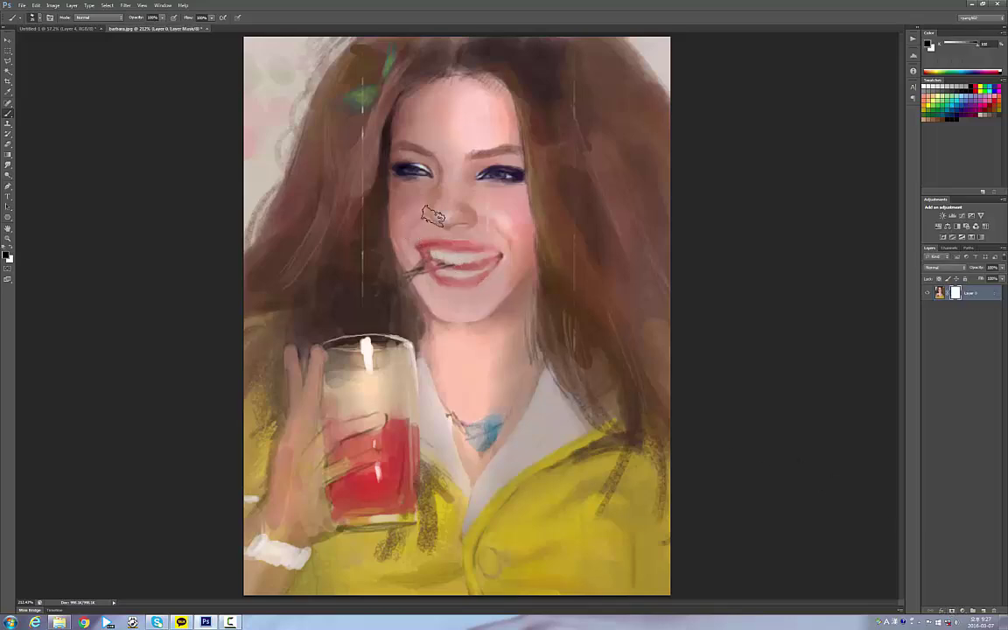
mouse_move(394, 241)
mouse_down()
mouse_move(460, 226)
mouse_move(402, 250)
mouse_move(490, 324)
mouse_up()
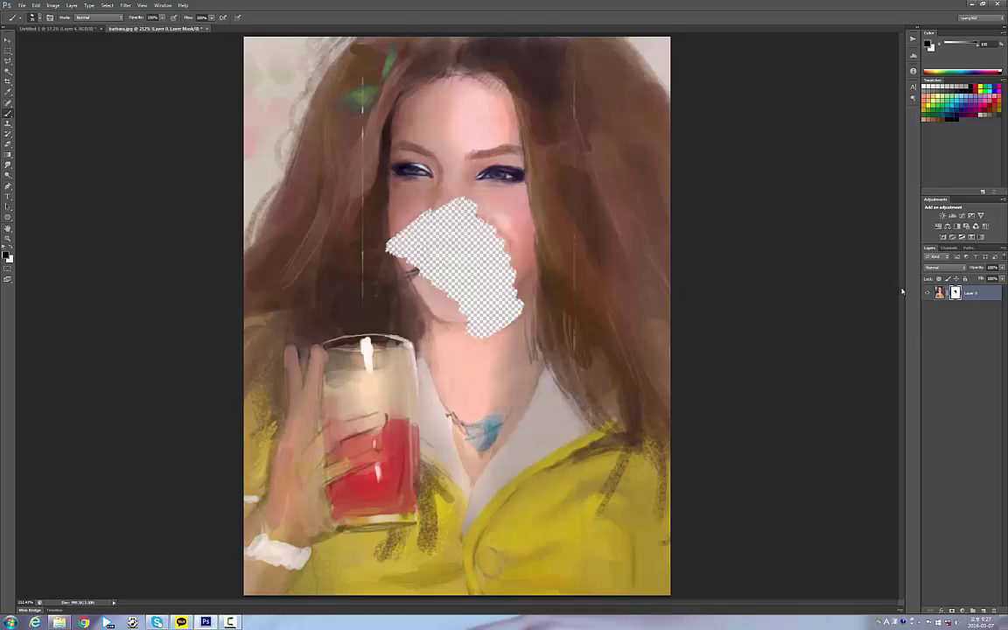
Try another black stroke over the face on the layer mask, and undo the mask painting and the mask itself
click(940, 294)
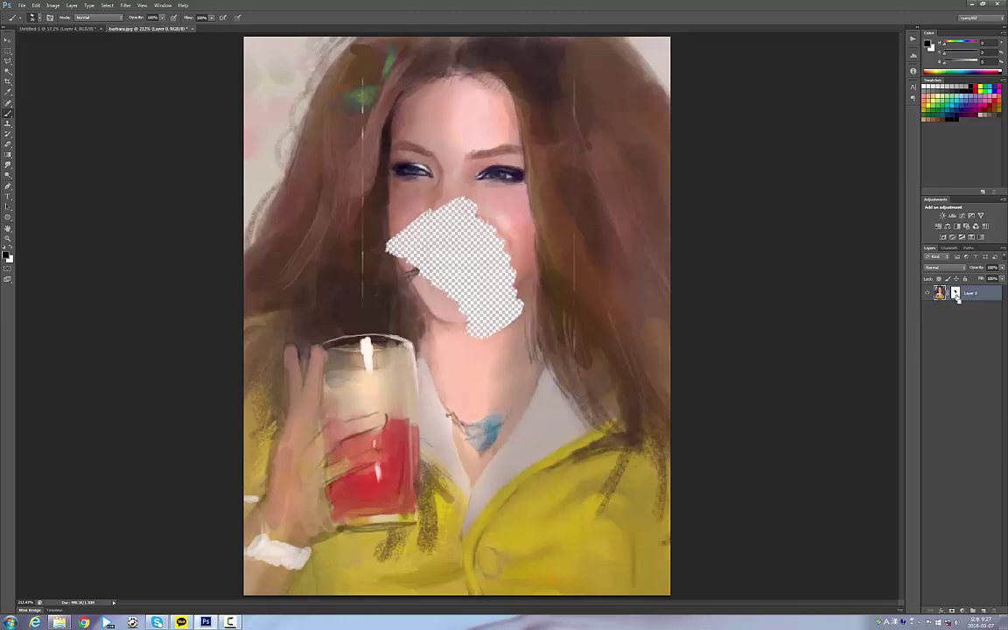
click(955, 293)
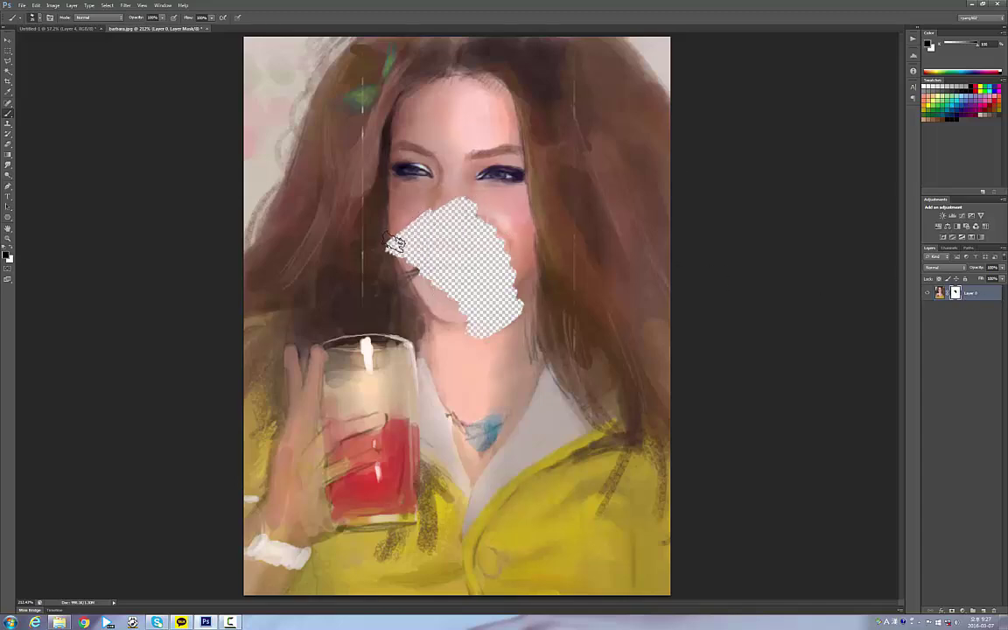
mouse_move(444, 302)
mouse_down()
mouse_move(407, 262)
mouse_move(463, 329)
mouse_move(395, 247)
mouse_move(459, 338)
mouse_move(470, 335)
mouse_move(452, 243)
mouse_up()
key(ctrl+z)
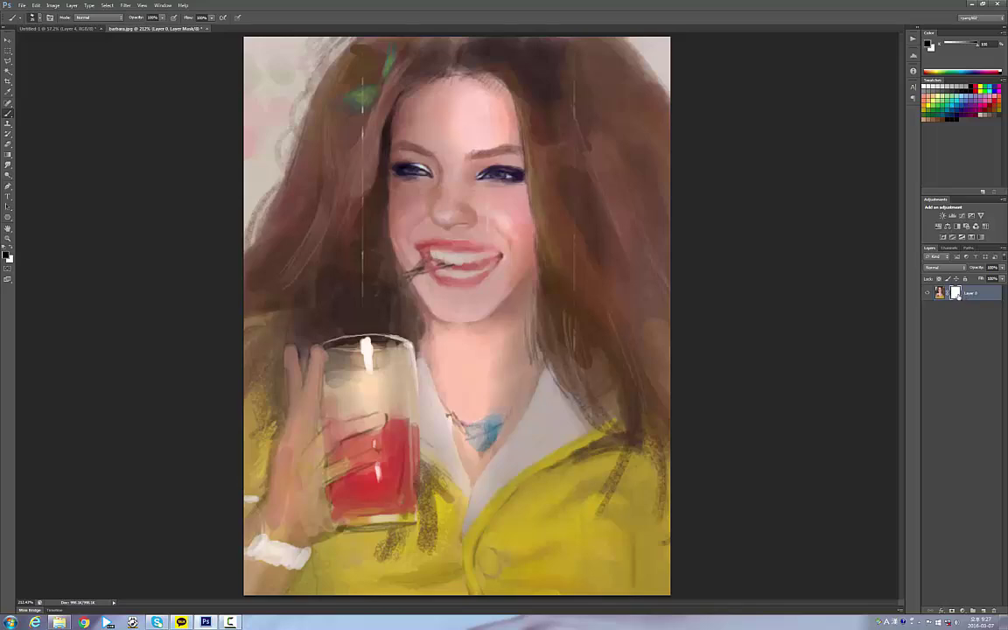
key(ctrl+z)
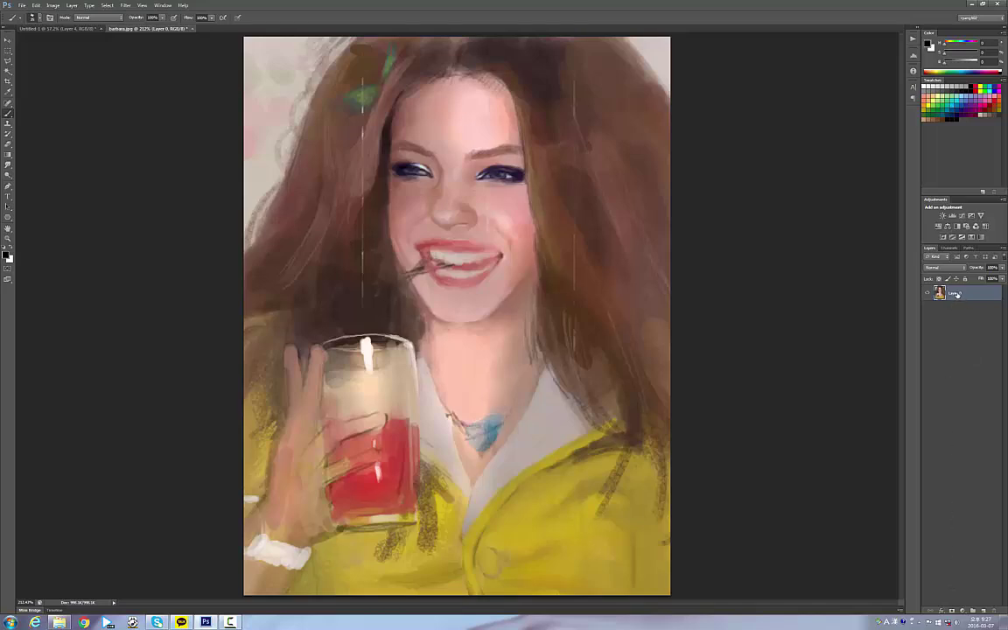
Duplicate the portrait layer, and look through the thumbnail options of the copy
key(ctrl+j)
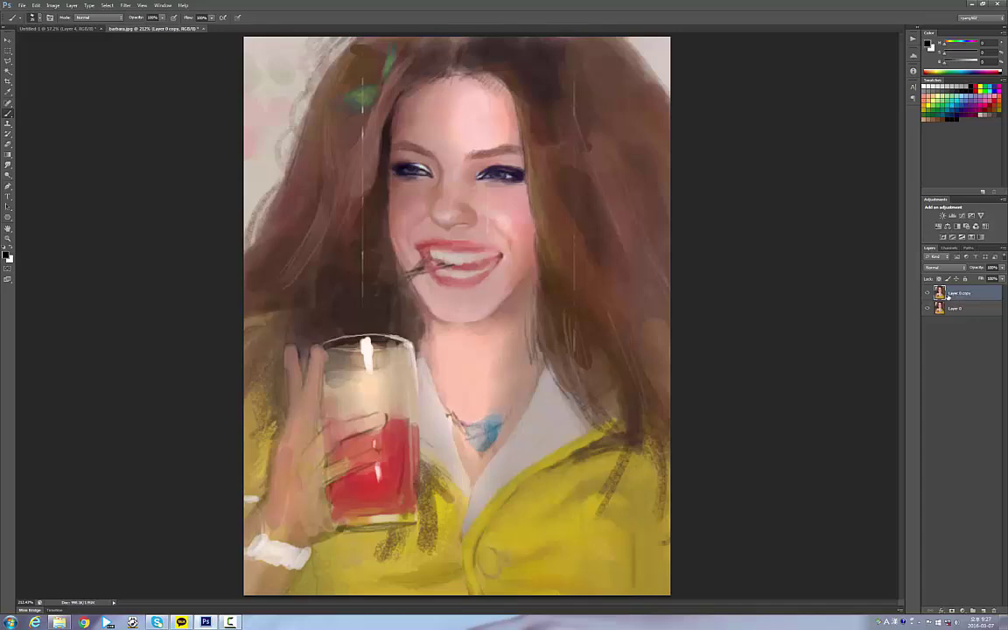
right_click(939, 293)
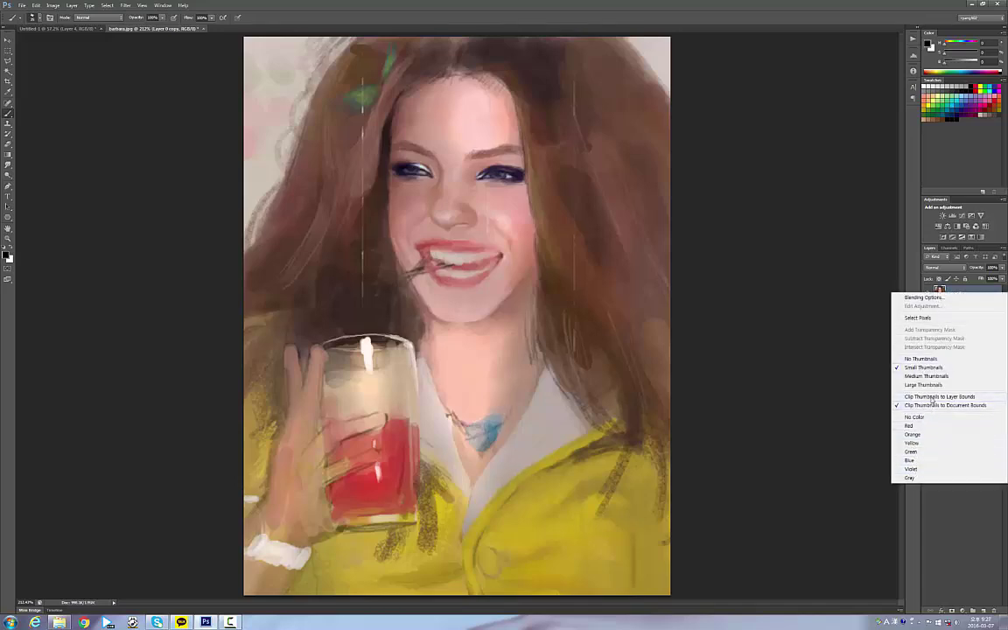
click(864, 343)
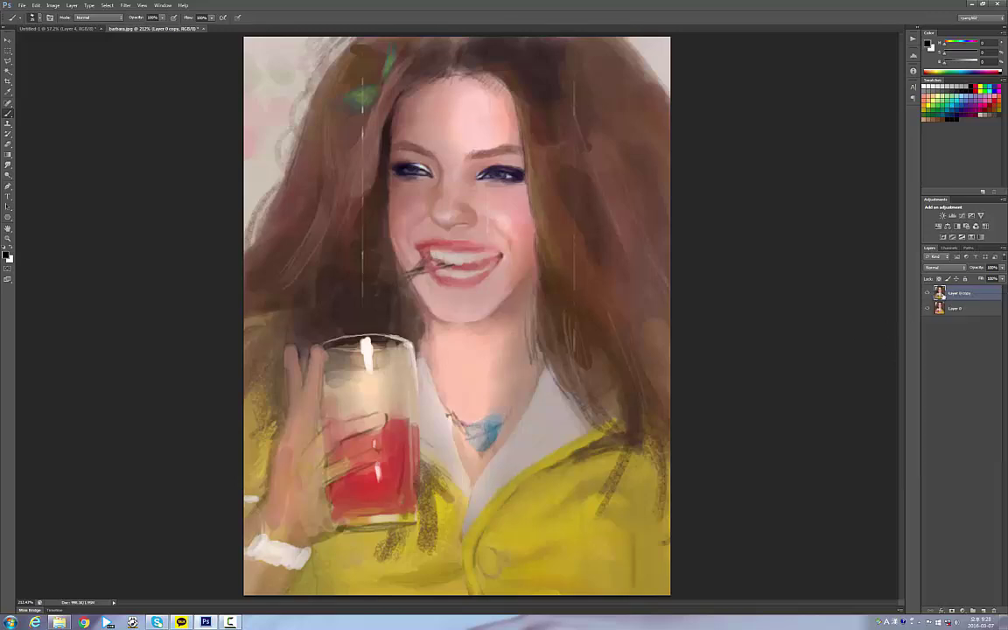
right_click(941, 294)
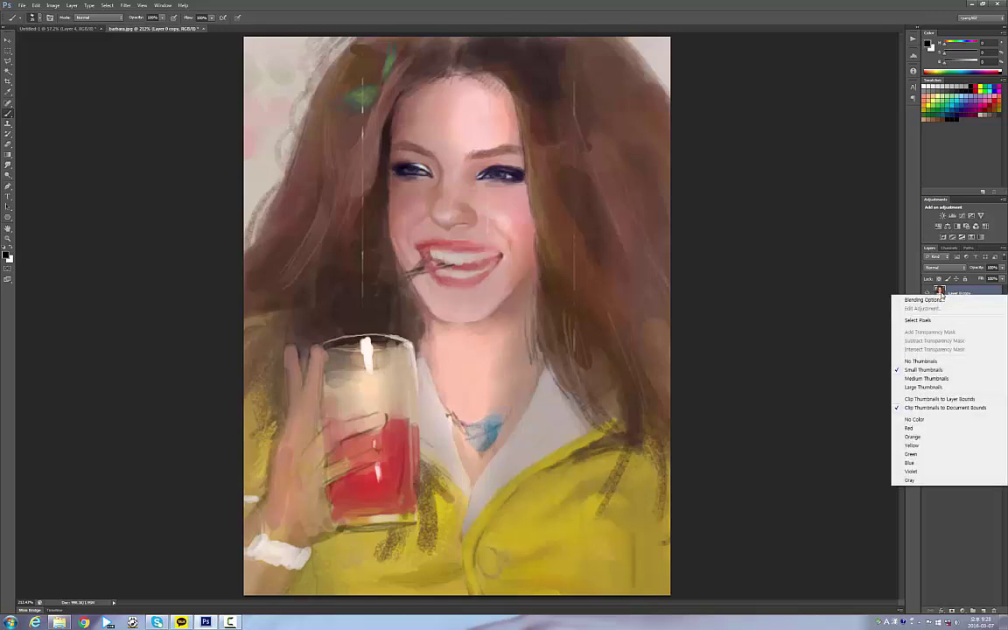
click(953, 417)
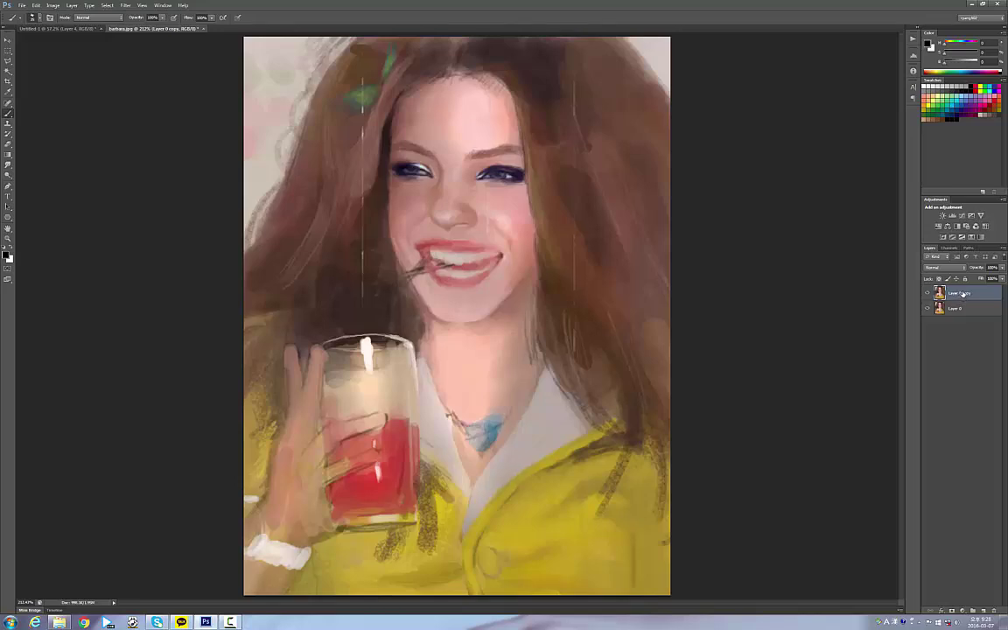
Duplicate the portrait copy once more within barbara.jpg, and undo that duplication
click(52, 6)
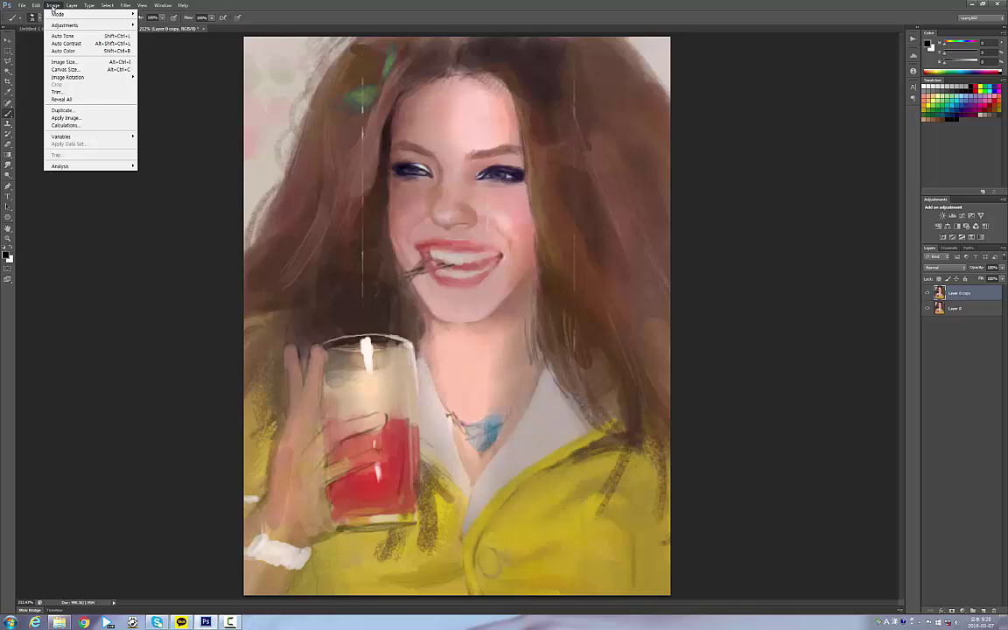
mouse_move(79, 7)
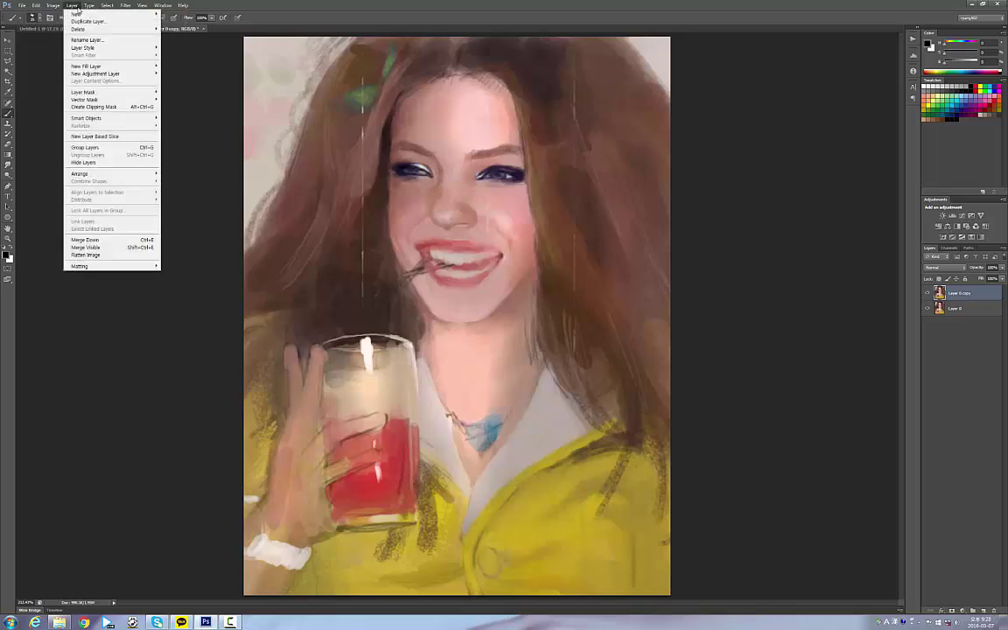
mouse_move(36, 6)
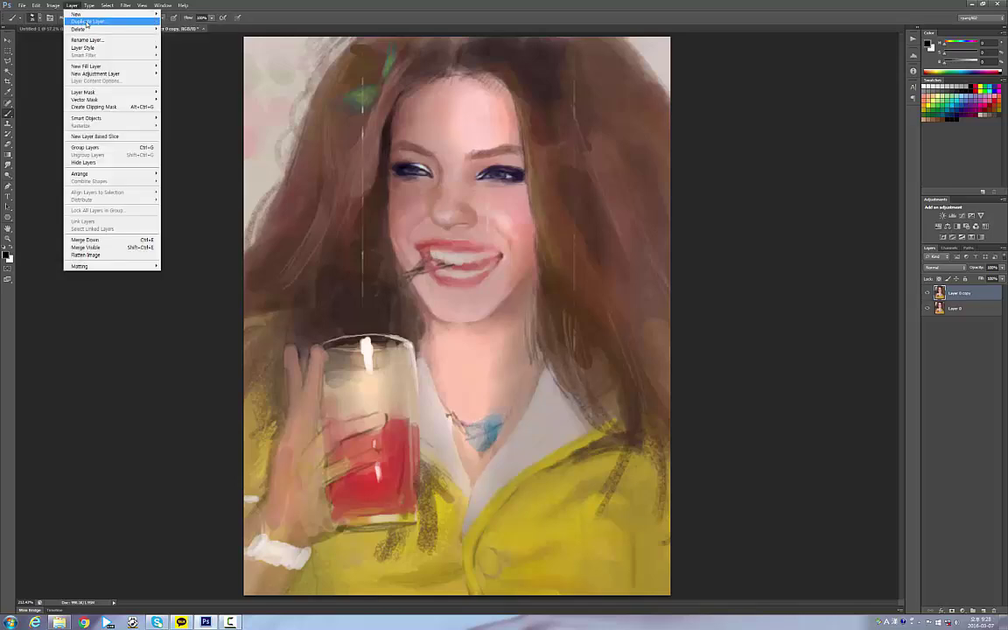
click(86, 23)
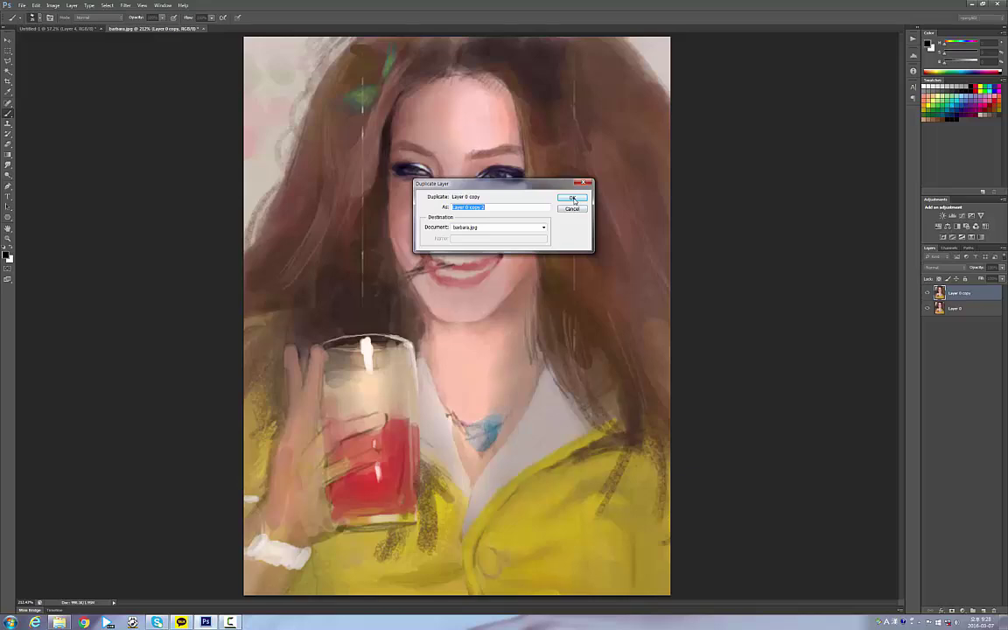
click(573, 199)
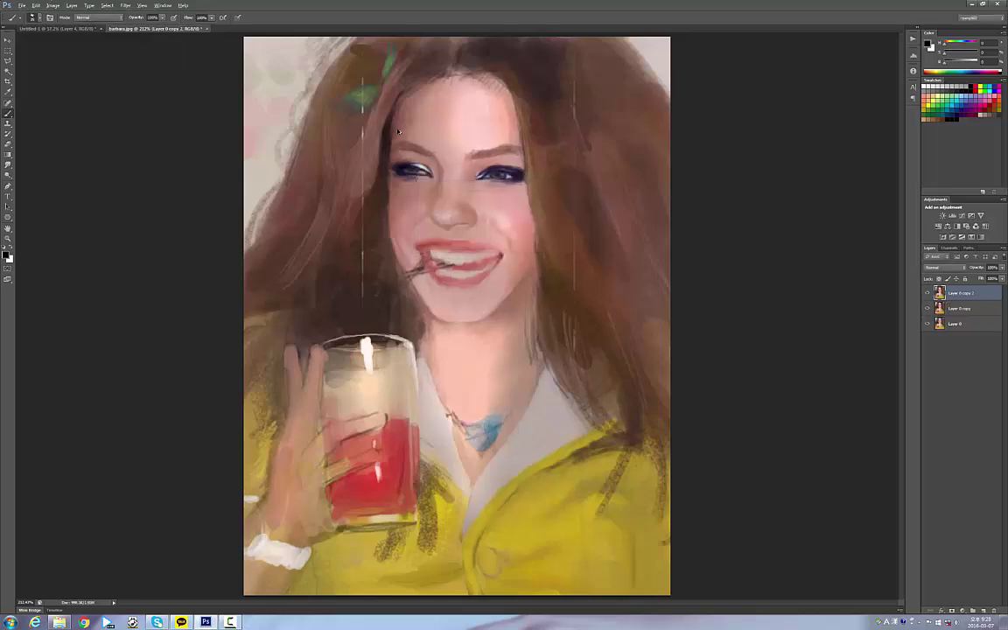
key(ctrl+z)
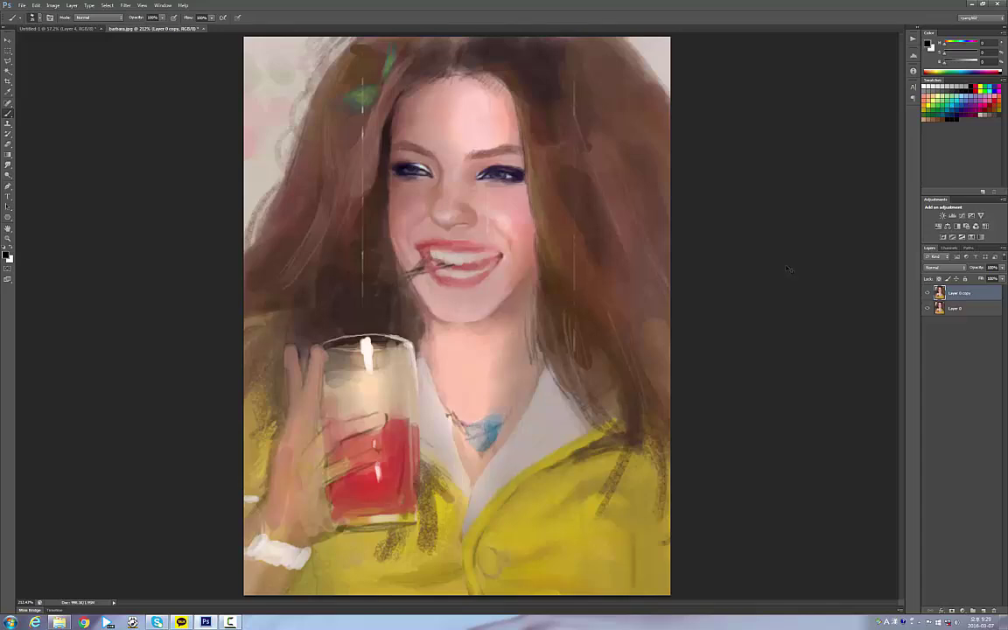
Open the Levels adjustment for the duplicated portrait layer, and cancel it
key(i)
key(ctrl+l)
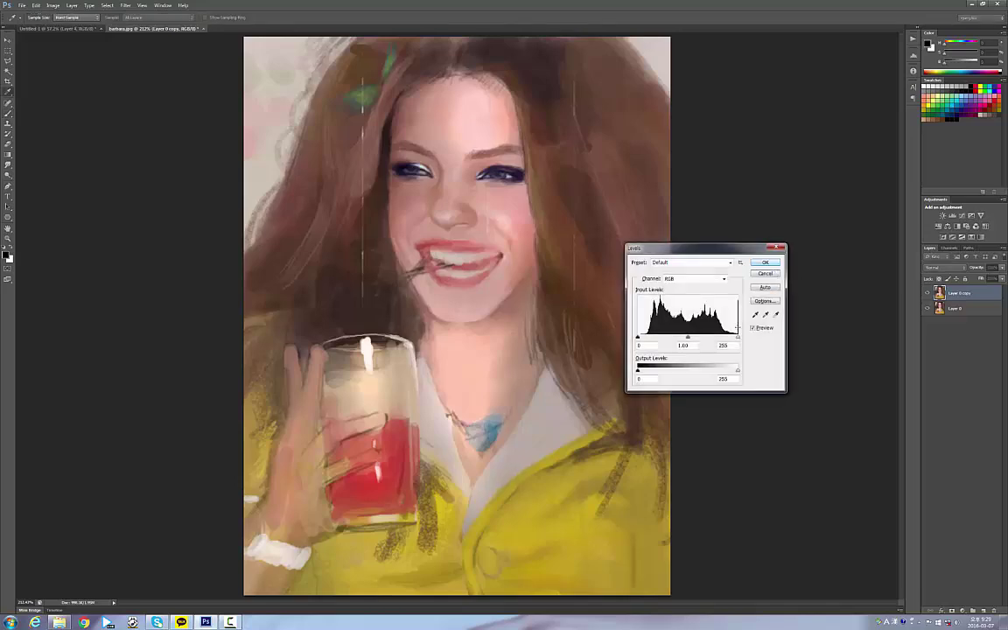
key(Escape)
key(b)
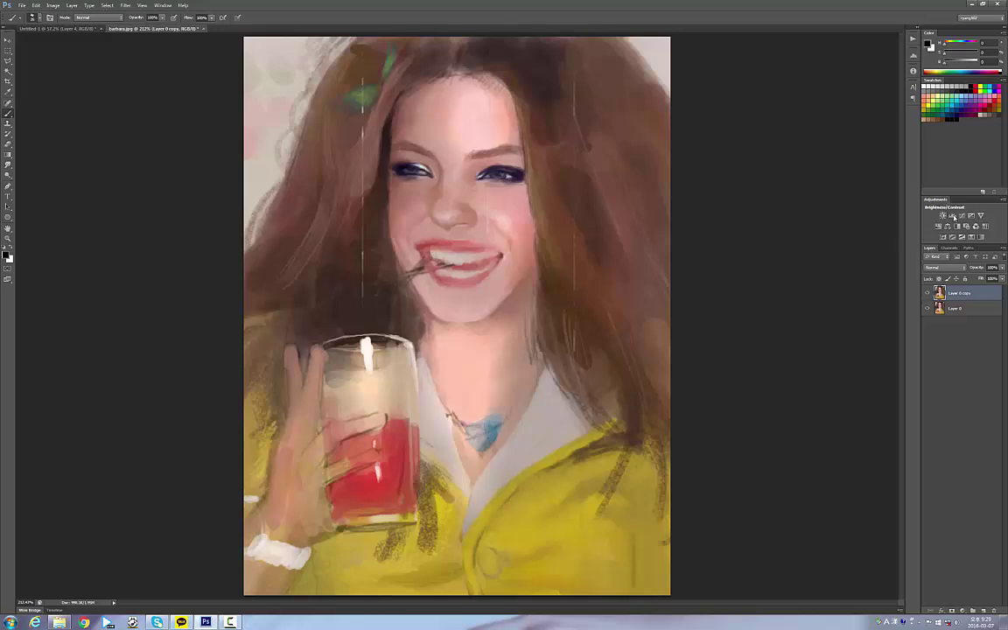
Try a Curves adjustment layer with the midtones pulled down to darken the portrait, and undo it
click(961, 217)
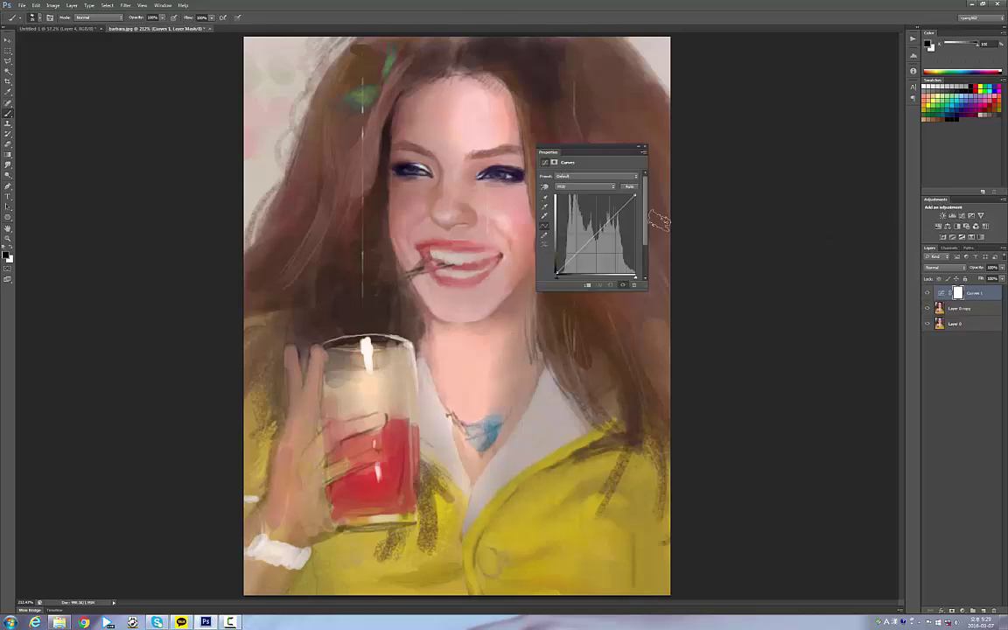
drag(602, 224, 607, 236)
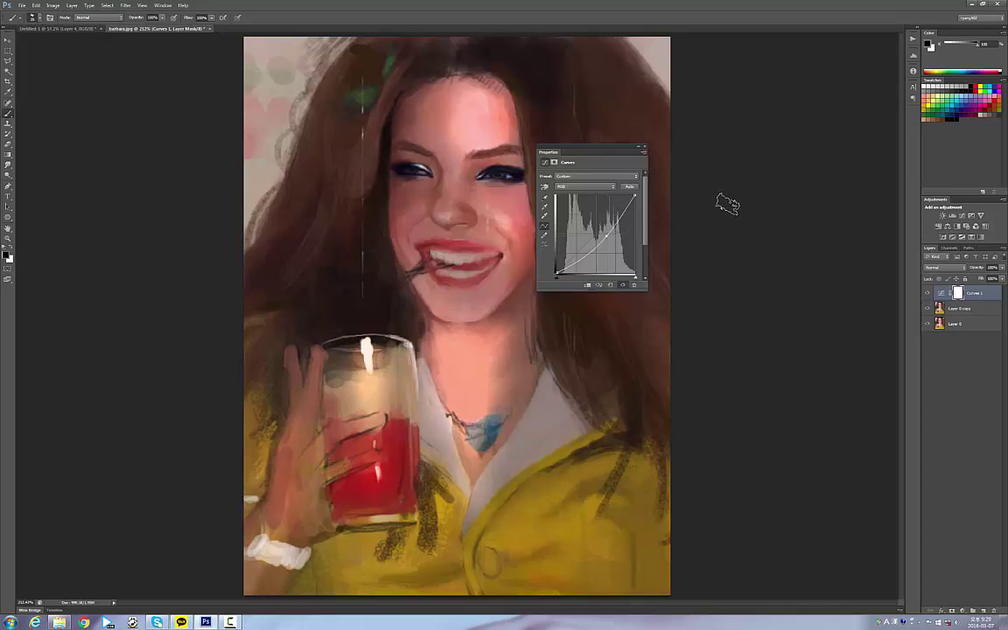
key(ctrl+z)
key(ctrl+alt+z)
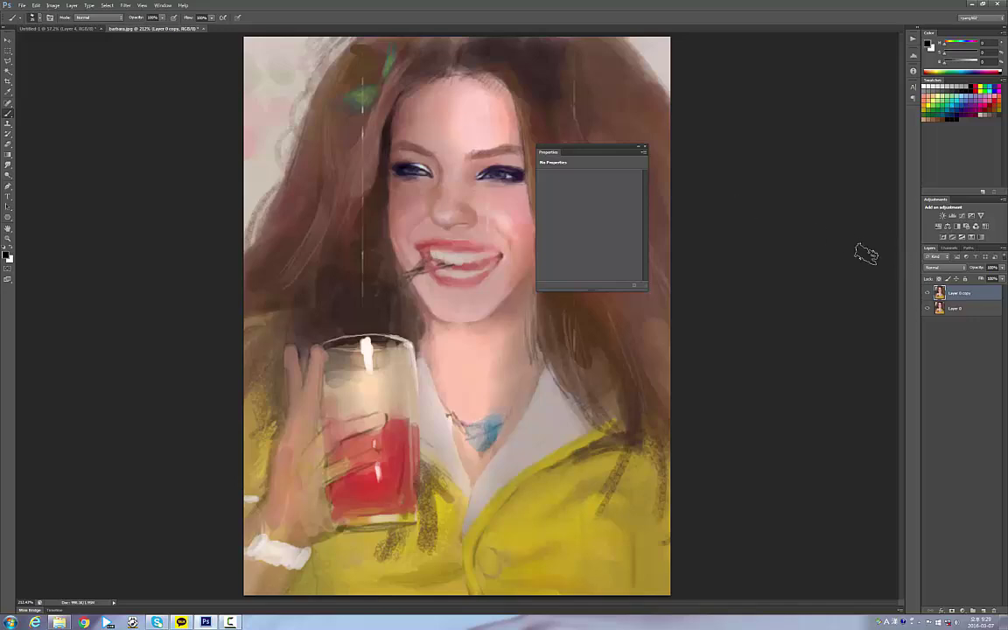
click(644, 148)
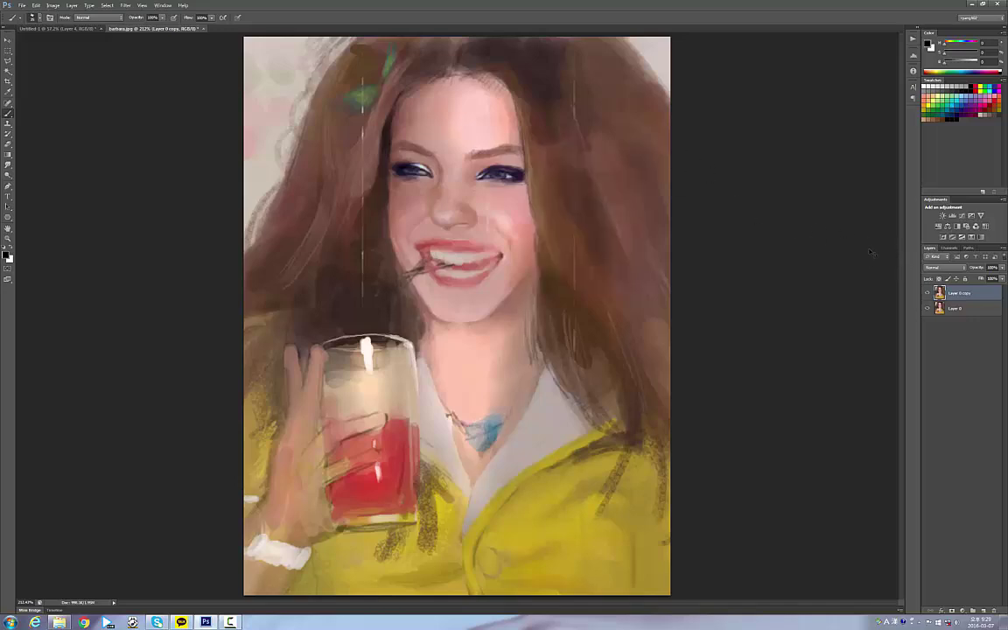
Darken the duplicated portrait layer with Levels by raising the shadow input level to 72
key(ctrl+l)
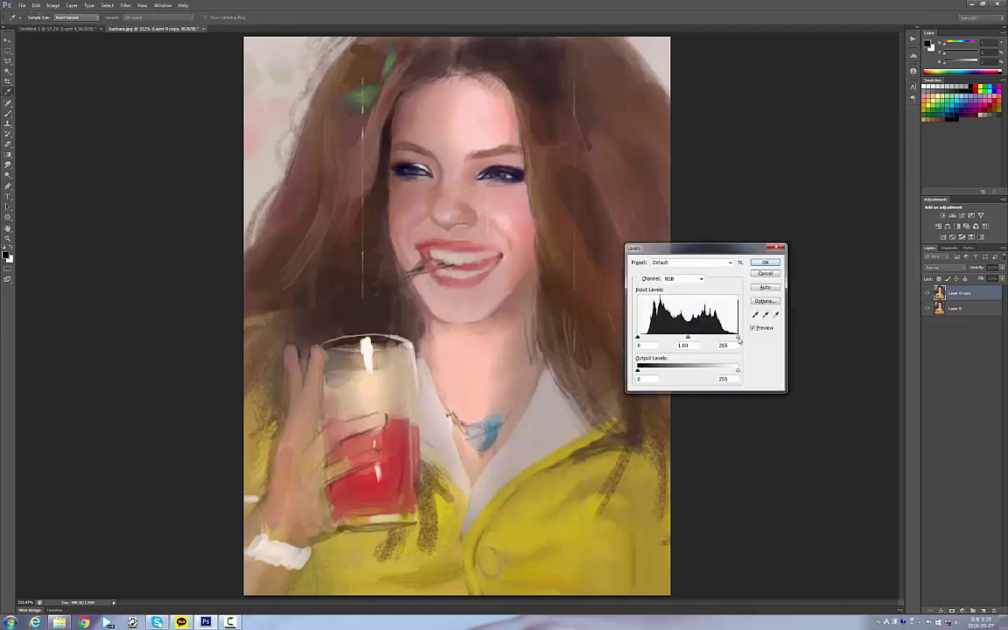
mouse_move(734, 338)
mouse_down()
mouse_move(705, 338)
mouse_move(738, 338)
mouse_up()
drag(638, 337, 666, 339)
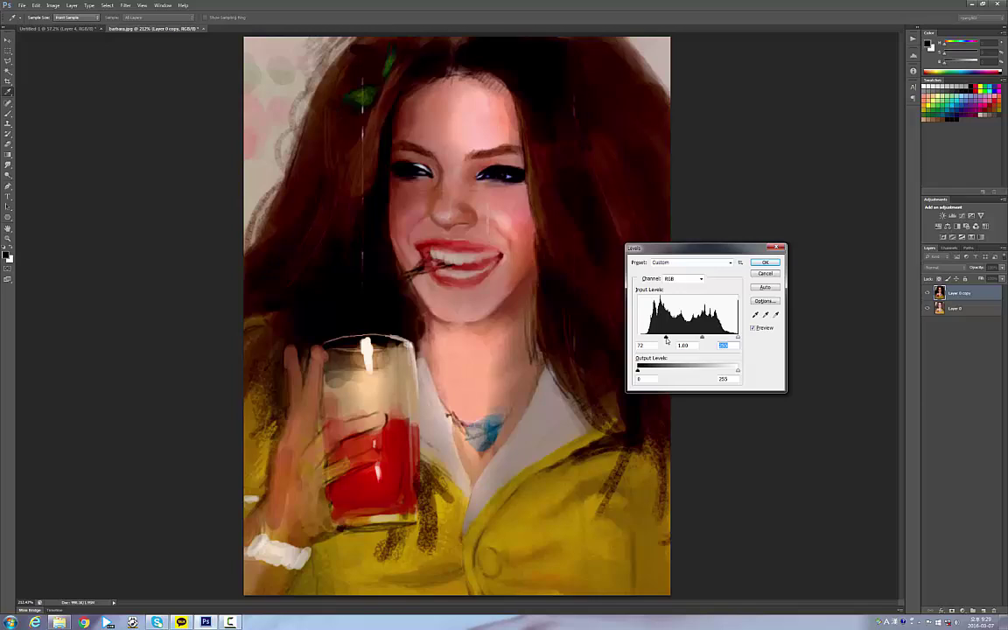
click(765, 264)
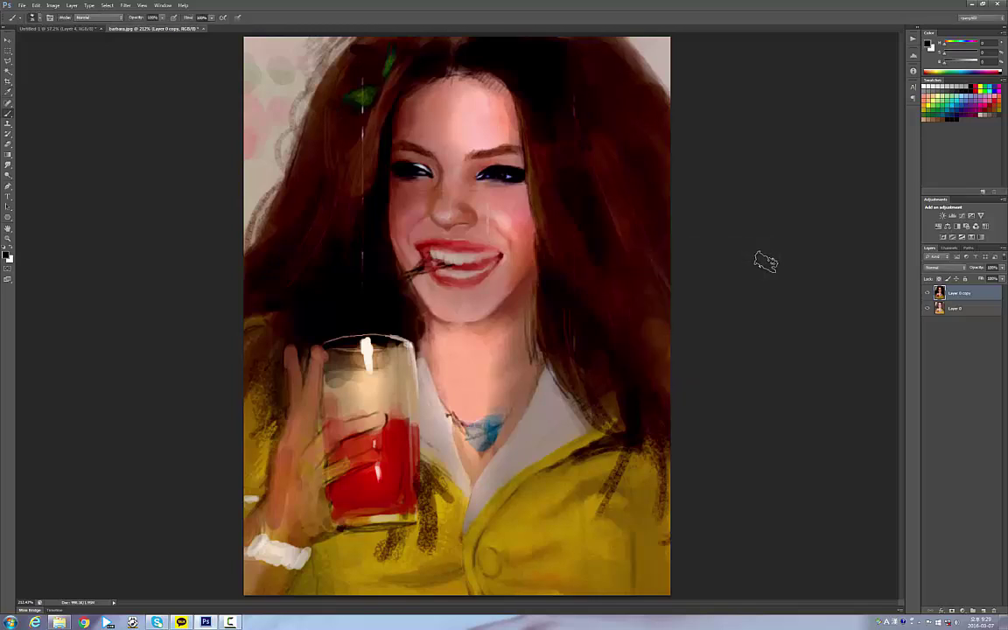
Add a layer mask to the darkened portrait copy, and choose a soft round brush enlarged for painting on it
click(952, 611)
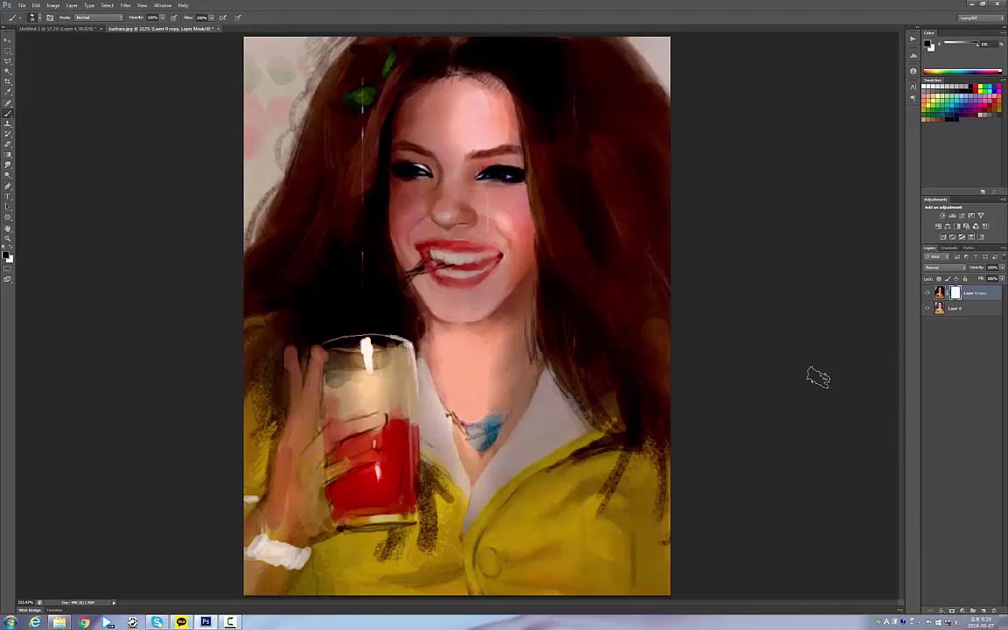
right_click(377, 232)
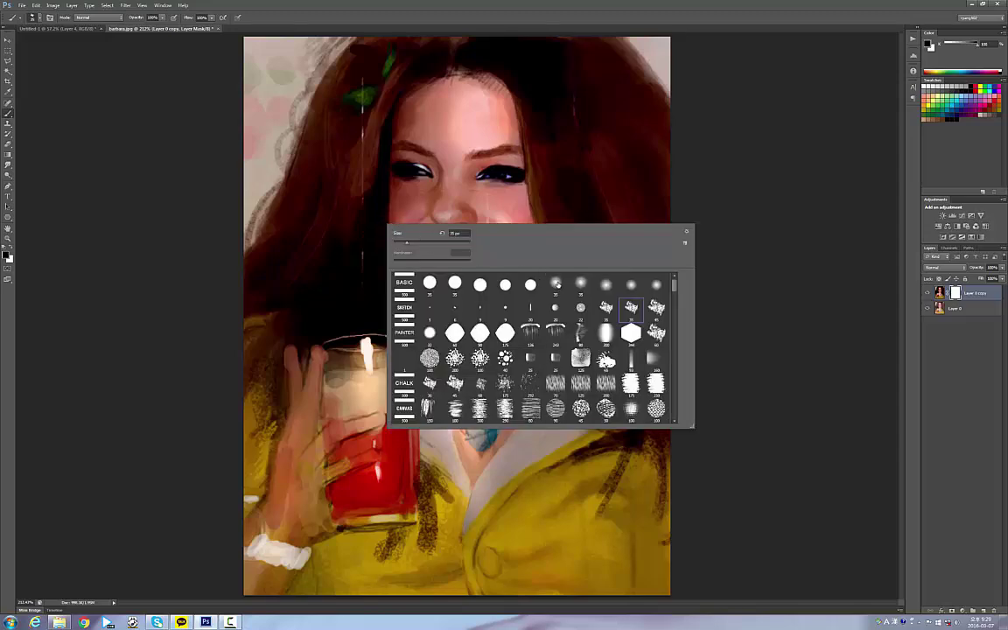
click(690, 137)
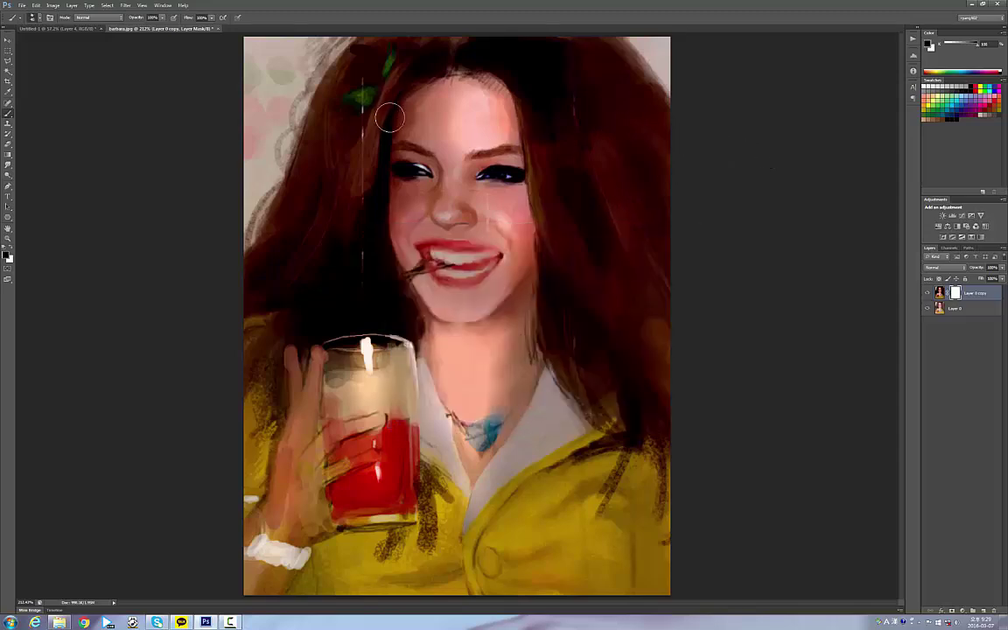
key(bracketright)
key(bracketright)
key(bracketright)
Paint black on the darkened copy's mask over the face, inner hair and glass, comparing with the layer hidden and shown
mouse_move(436, 103)
mouse_down()
mouse_move(414, 147)
mouse_move(442, 118)
mouse_up()
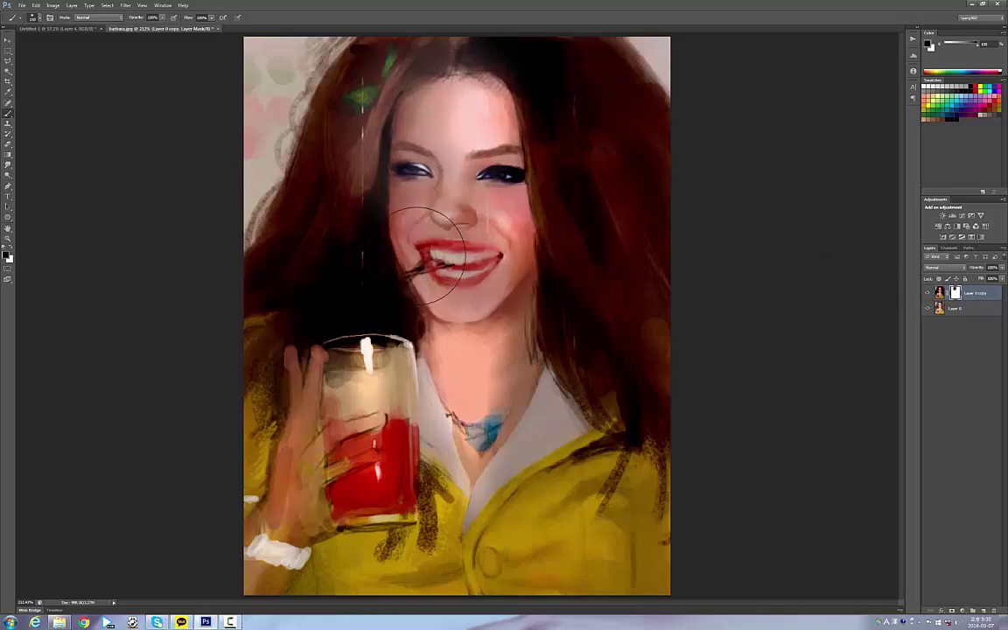
mouse_move(398, 247)
mouse_down()
mouse_move(394, 254)
mouse_move(450, 175)
mouse_move(427, 237)
mouse_move(450, 197)
mouse_move(350, 114)
mouse_move(368, 131)
mouse_move(315, 333)
mouse_move(390, 394)
mouse_move(439, 359)
mouse_move(465, 322)
mouse_move(411, 420)
mouse_move(262, 516)
mouse_move(438, 494)
mouse_up()
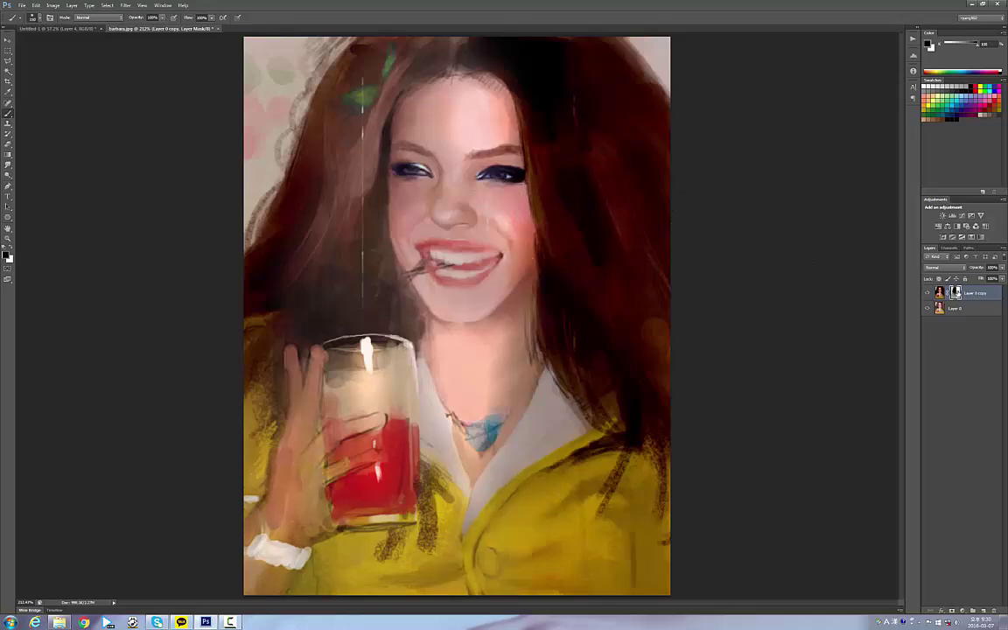
click(928, 294)
click(929, 294)
click(928, 294)
click(928, 294)
drag(428, 360, 376, 414)
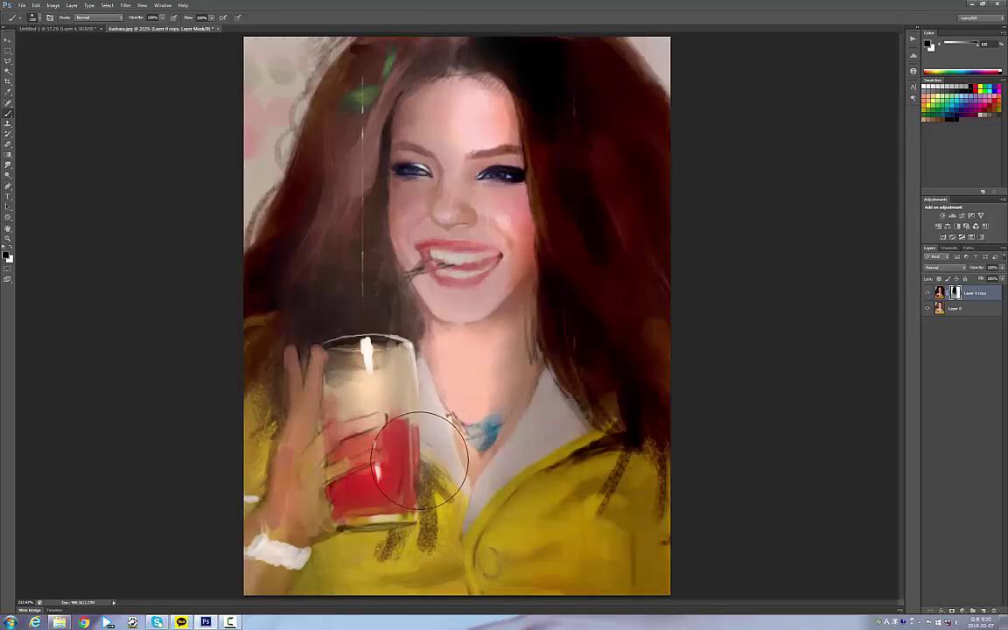
Switch the foreground colour to white, and paint on the mask to restore the darkening over the hair beside the face
click(12, 248)
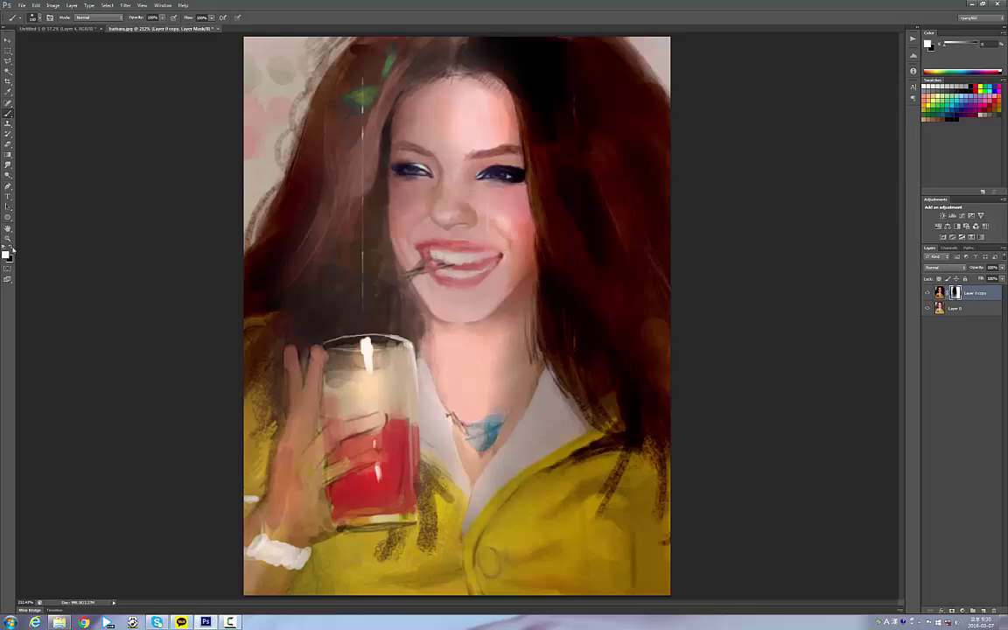
key(z)
click(13, 249)
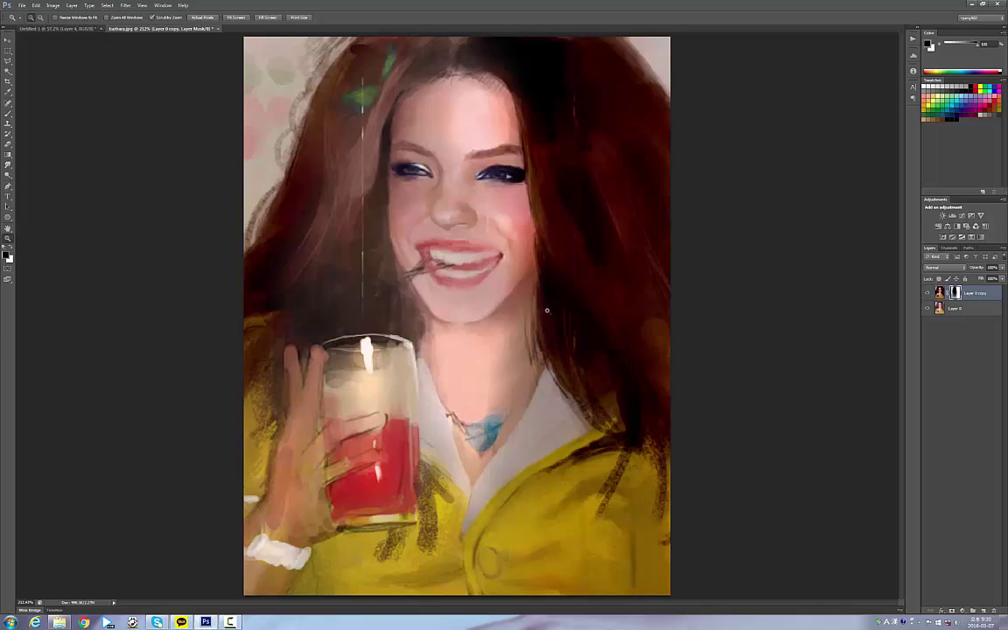
key(b)
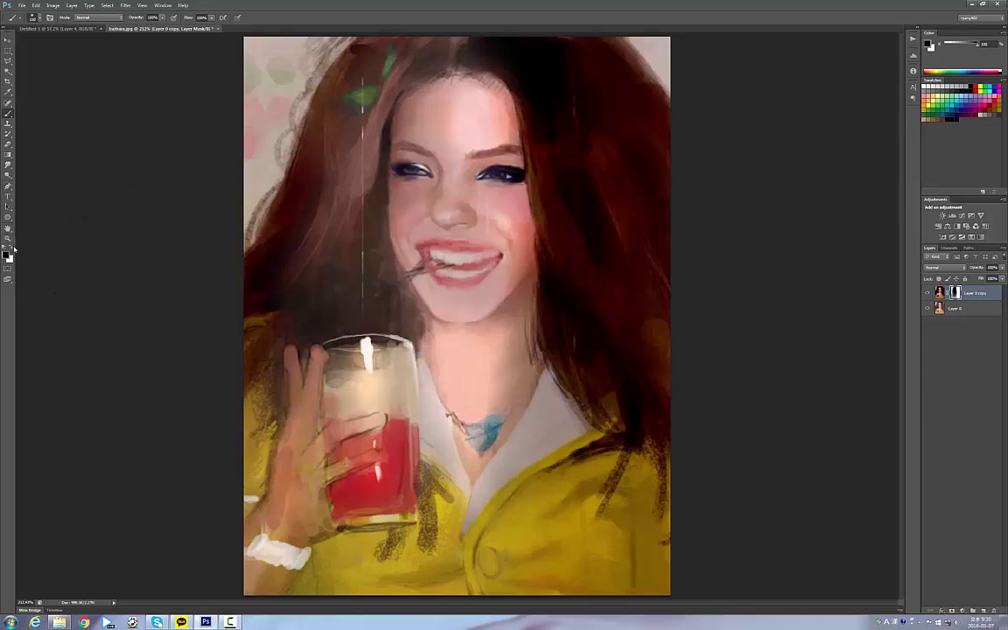
click(11, 251)
mouse_move(349, 113)
mouse_down()
mouse_move(399, 43)
mouse_move(384, 49)
mouse_move(319, 90)
mouse_move(401, 38)
mouse_move(479, 31)
mouse_move(373, 42)
mouse_move(315, 65)
mouse_up()
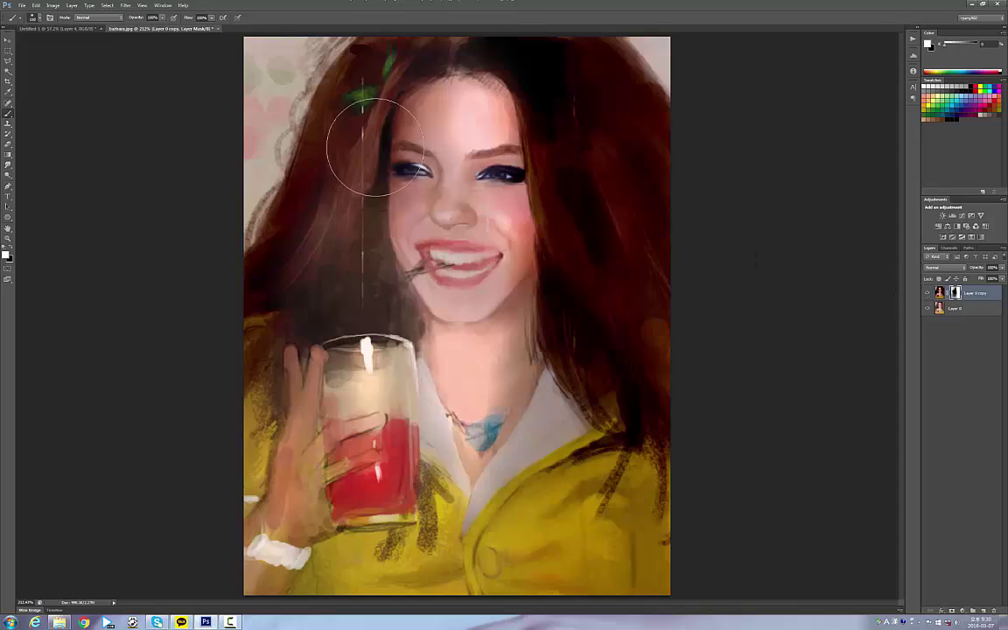
mouse_move(337, 133)
mouse_down()
mouse_move(315, 305)
mouse_move(326, 322)
mouse_move(349, 299)
mouse_move(362, 306)
mouse_move(344, 353)
mouse_move(255, 405)
mouse_move(236, 429)
mouse_up()
mouse_move(612, 395)
mouse_down()
mouse_move(630, 425)
mouse_move(632, 387)
mouse_up()
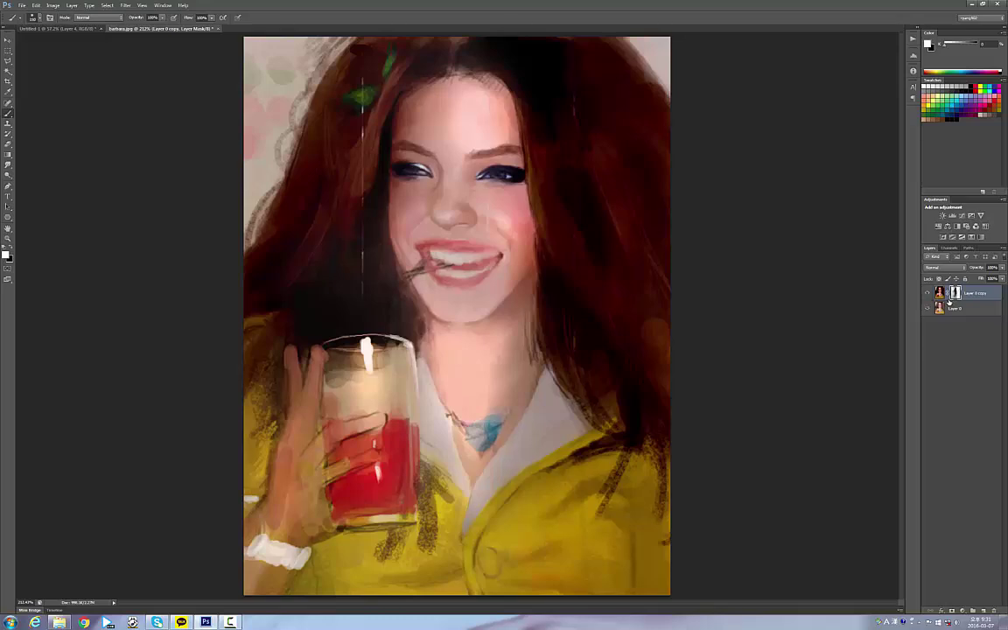
Hide the darkened portrait copy, and duplicate the base portrait layer, Layer 0
click(929, 293)
click(941, 308)
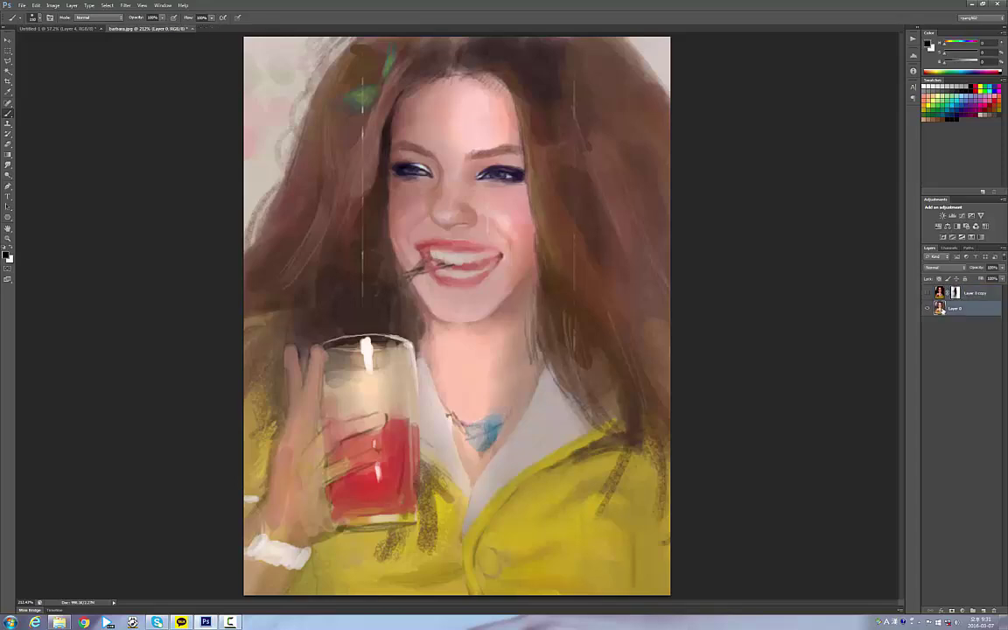
key(ctrl+j)
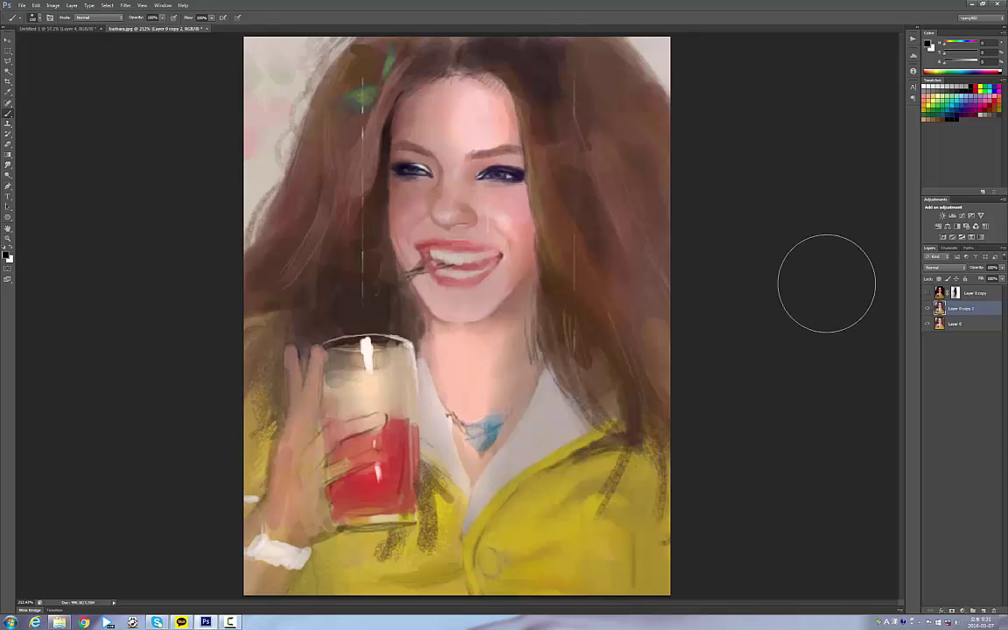
Brighten the new portrait duplicate with Levels by lowering the highlight input level to 180
key(ctrl+l)
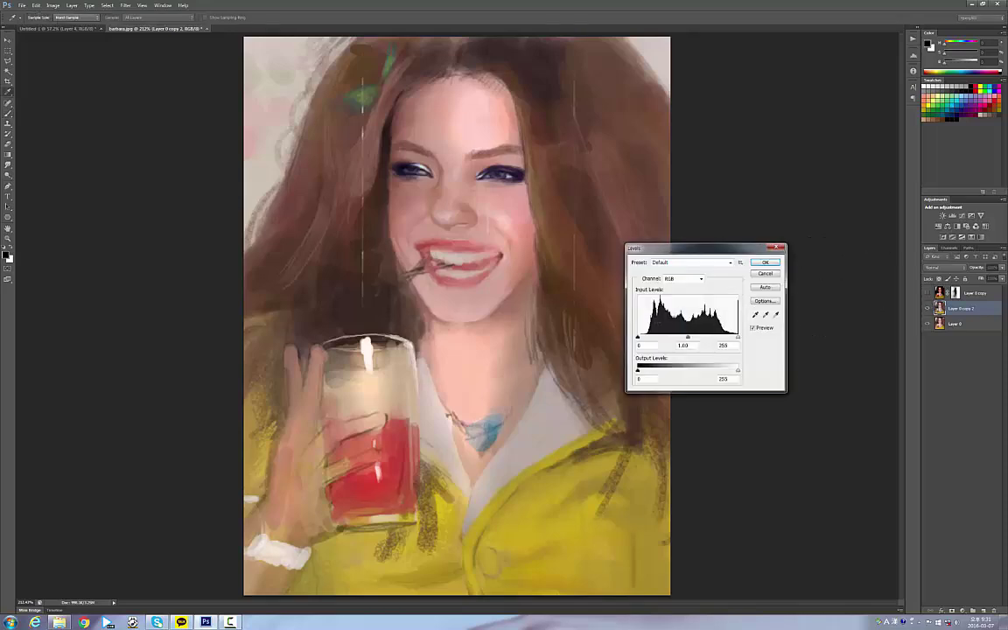
mouse_move(637, 339)
mouse_down()
mouse_move(652, 339)
mouse_move(628, 338)
mouse_up()
drag(735, 338, 709, 338)
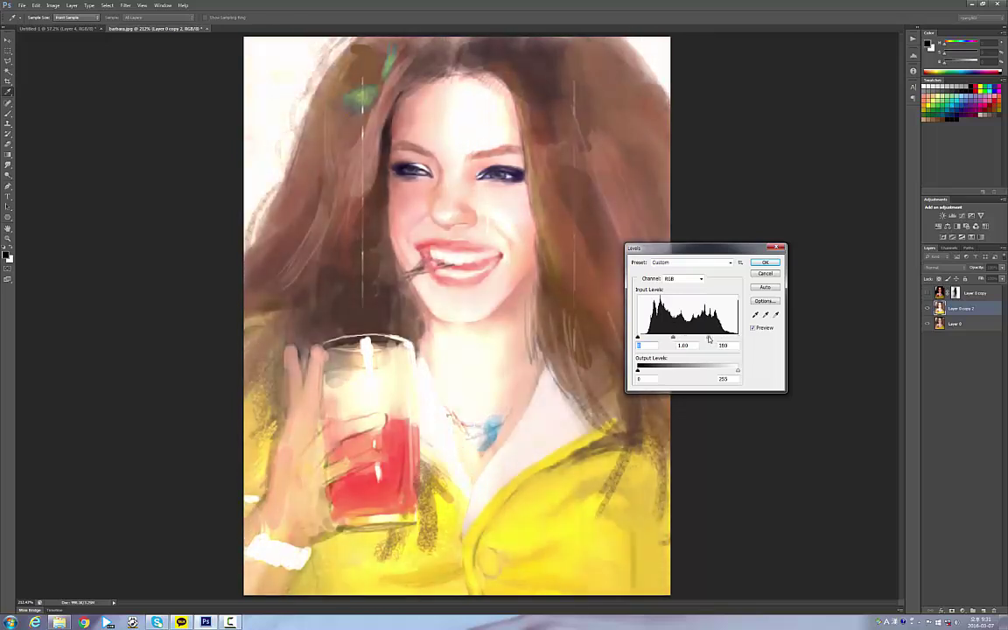
click(765, 263)
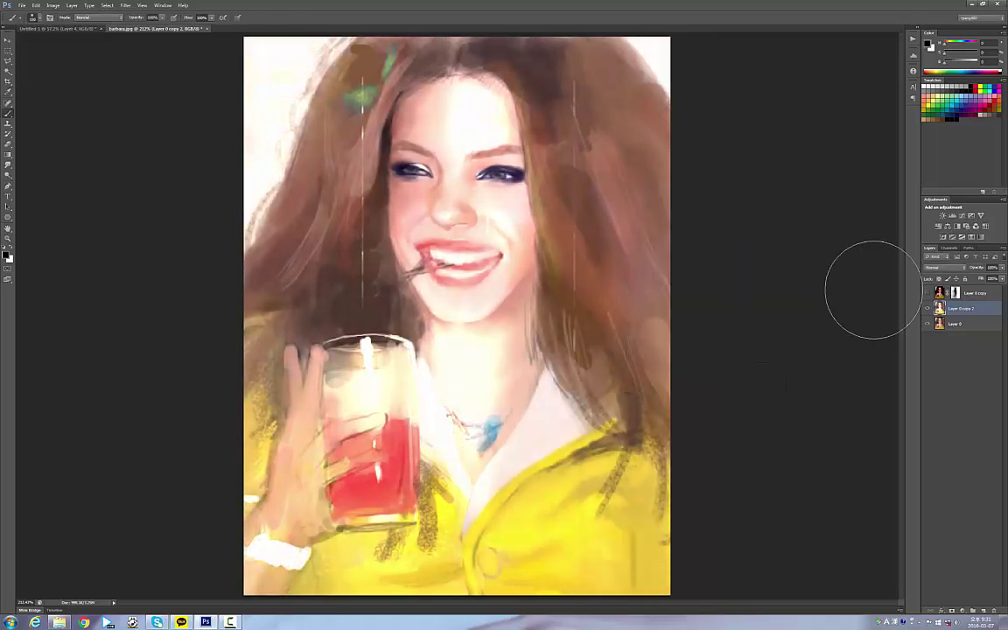
Add a layer mask to the brightened copy, and paint black over the hair, hand and glass beside the face
click(952, 610)
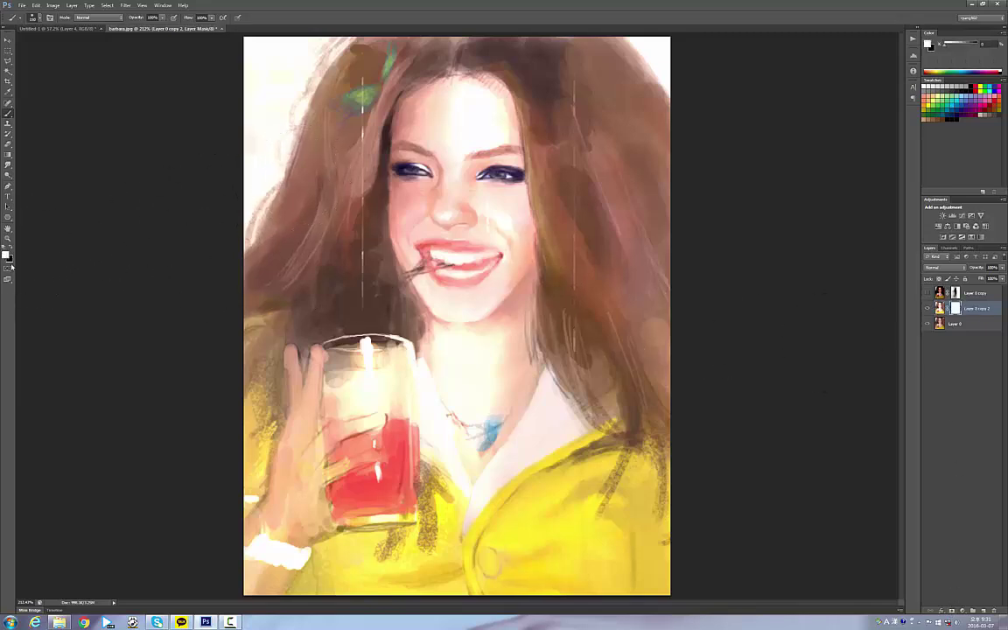
click(13, 250)
mouse_move(337, 102)
mouse_down()
mouse_move(357, 64)
mouse_move(334, 85)
mouse_move(357, 89)
mouse_move(384, 56)
mouse_move(352, 161)
mouse_move(348, 260)
mouse_move(367, 337)
mouse_move(340, 249)
mouse_move(360, 300)
mouse_move(390, 333)
mouse_move(332, 249)
mouse_move(261, 275)
mouse_move(255, 401)
mouse_move(294, 551)
mouse_move(277, 594)
mouse_move(325, 573)
mouse_move(329, 505)
mouse_move(451, 525)
mouse_move(399, 337)
mouse_move(452, 504)
mouse_move(442, 378)
mouse_move(437, 398)
mouse_move(527, 407)
mouse_move(561, 222)
mouse_move(577, 209)
mouse_move(589, 224)
mouse_move(611, 220)
mouse_move(631, 408)
mouse_move(651, 303)
mouse_move(679, 256)
mouse_move(617, 452)
mouse_move(615, 421)
mouse_move(575, 442)
mouse_move(441, 595)
mouse_move(368, 556)
mouse_move(427, 477)
mouse_move(355, 385)
mouse_move(302, 462)
mouse_up()
Reduce the brush size, and paint black on the brightened copy's mask over the jacket and remaining hair
key([)
key([)
key([)
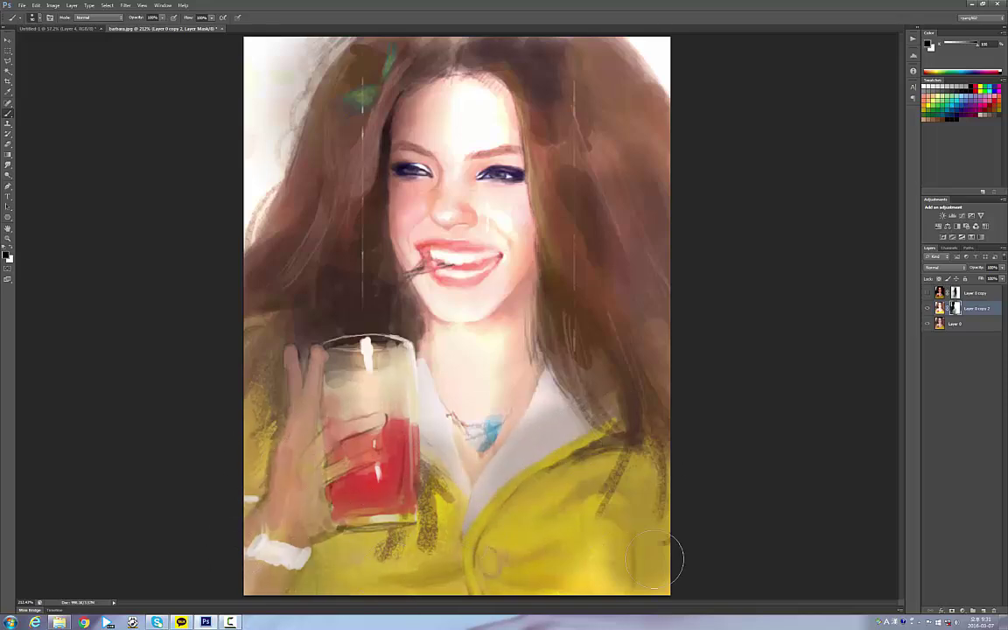
mouse_move(670, 552)
mouse_down()
mouse_move(516, 542)
mouse_move(464, 526)
mouse_up()
drag(569, 43, 551, 175)
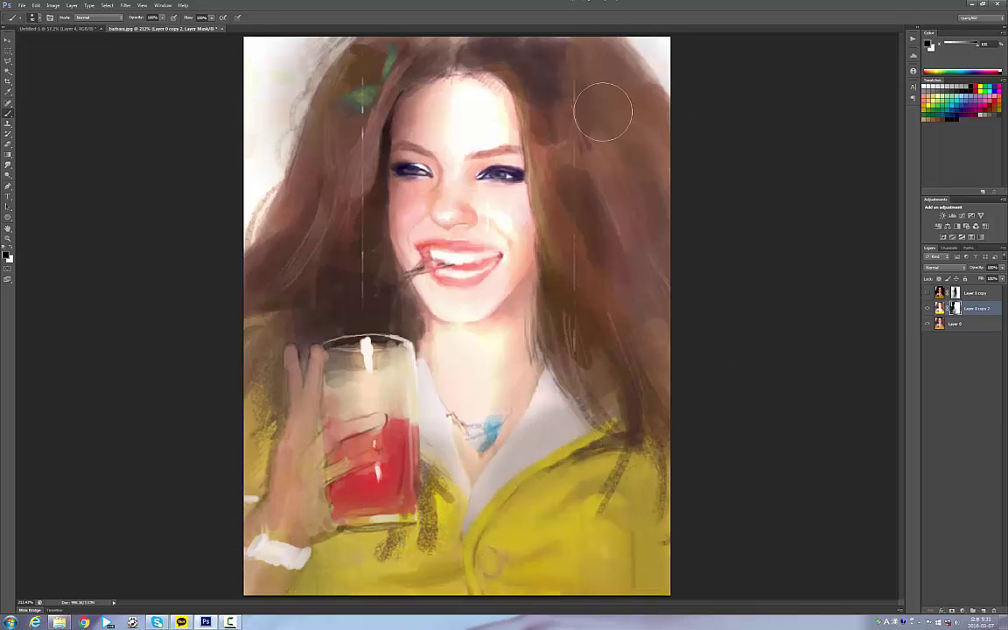
drag(499, 62, 503, 135)
drag(587, 66, 595, 188)
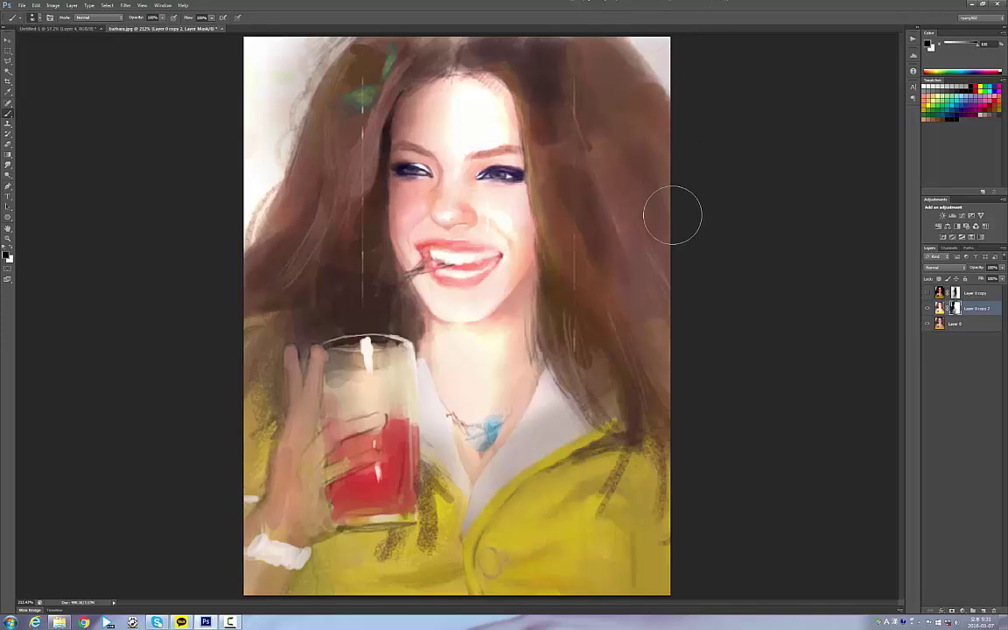
drag(658, 51, 654, 103)
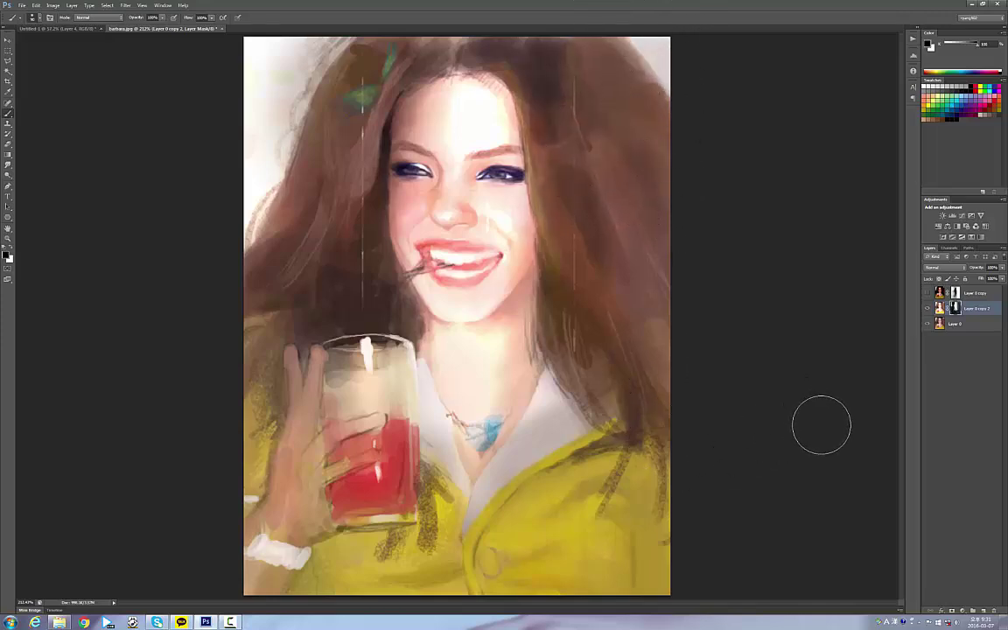
Hide the brightened copy, sample a dark brown from the hair, and paint over the hair on both sides on Layer 0
click(928, 309)
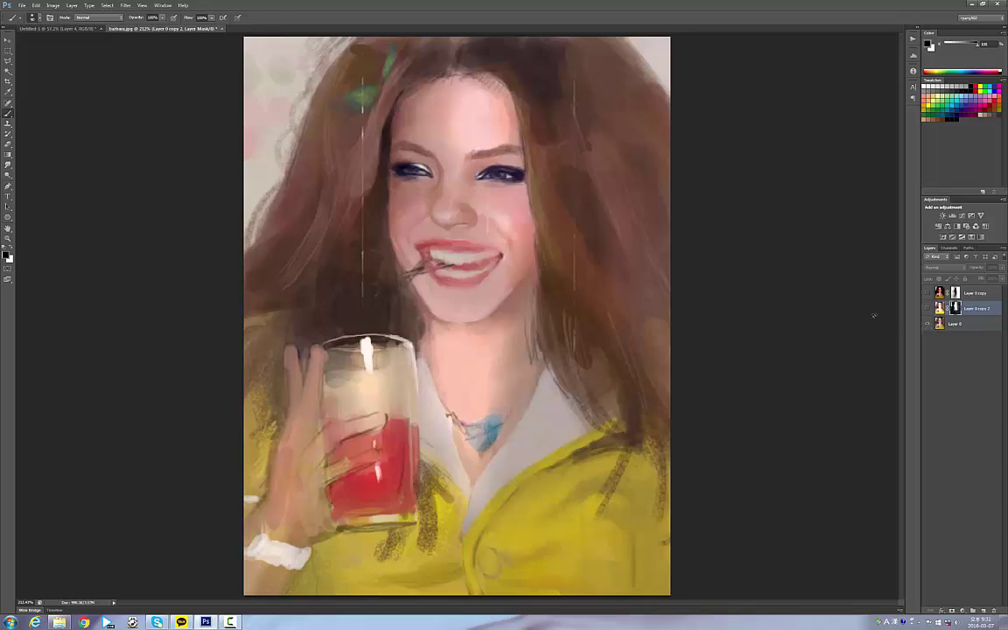
click(958, 324)
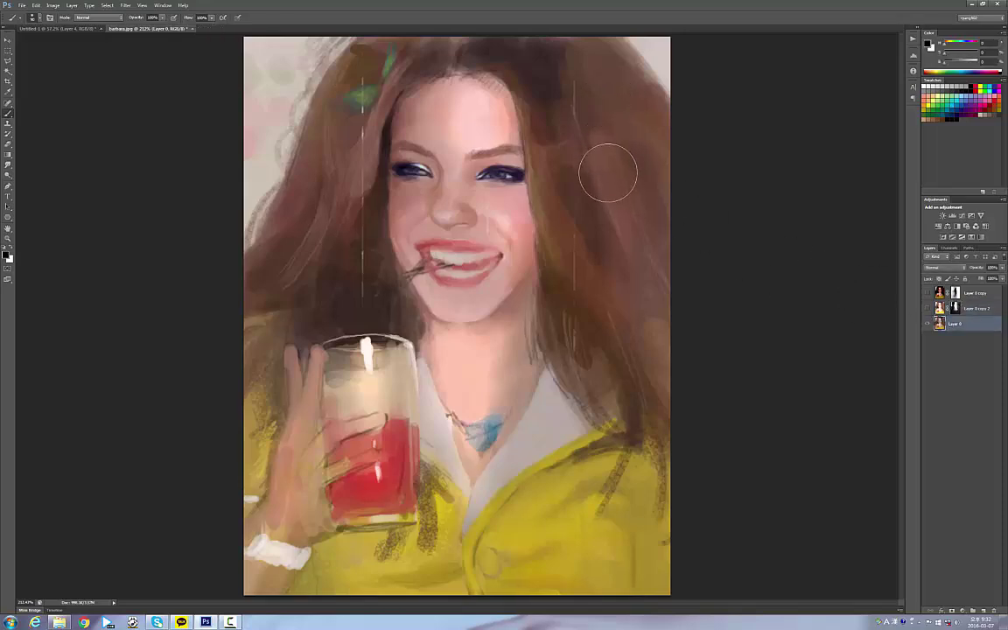
alt+click(591, 198)
mouse_move(612, 149)
mouse_down()
mouse_move(581, 175)
mouse_move(580, 259)
mouse_move(587, 277)
mouse_move(618, 264)
mouse_move(631, 107)
mouse_move(657, 322)
mouse_move(590, 73)
mouse_move(619, 340)
mouse_move(608, 249)
mouse_move(641, 420)
mouse_move(674, 479)
mouse_move(668, 167)
mouse_move(679, 499)
mouse_move(591, 294)
mouse_move(601, 341)
mouse_up()
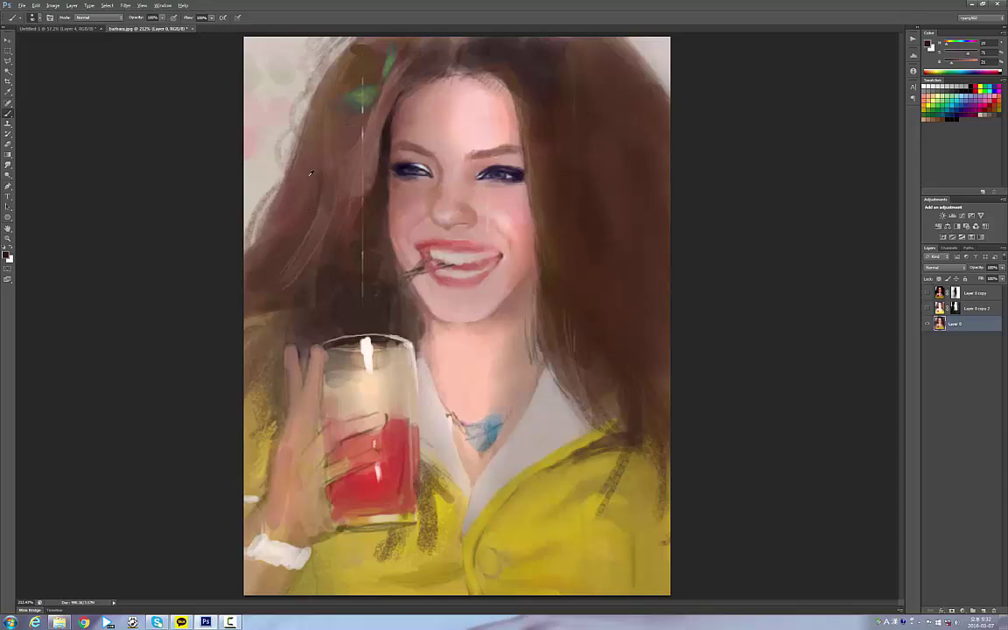
mouse_move(324, 70)
mouse_down()
mouse_move(322, 162)
mouse_move(338, 108)
mouse_move(364, 81)
mouse_up()
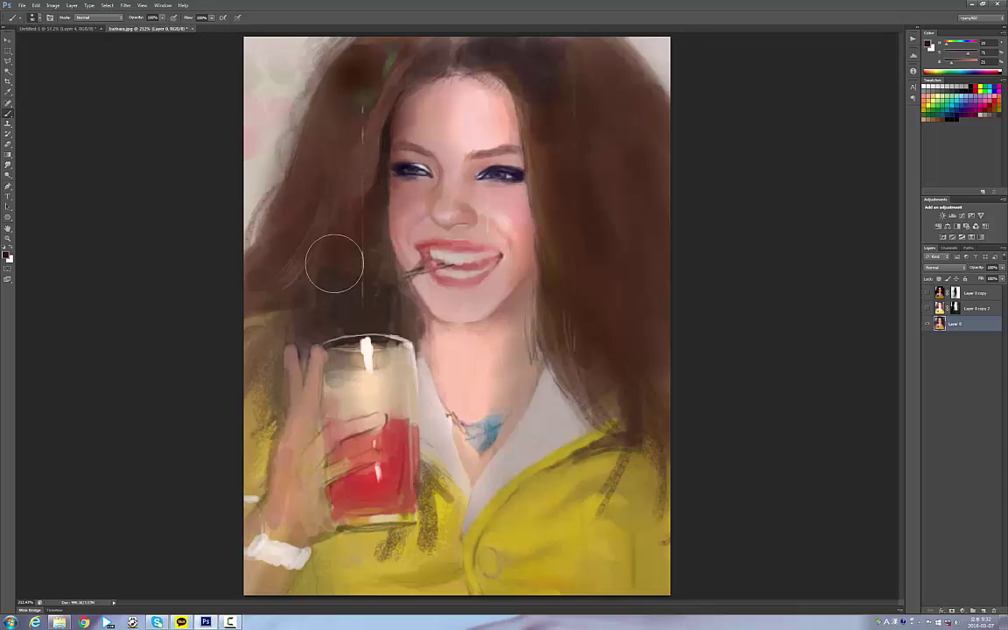
mouse_move(335, 264)
mouse_down()
mouse_move(315, 295)
mouse_move(273, 316)
mouse_move(243, 332)
mouse_up()
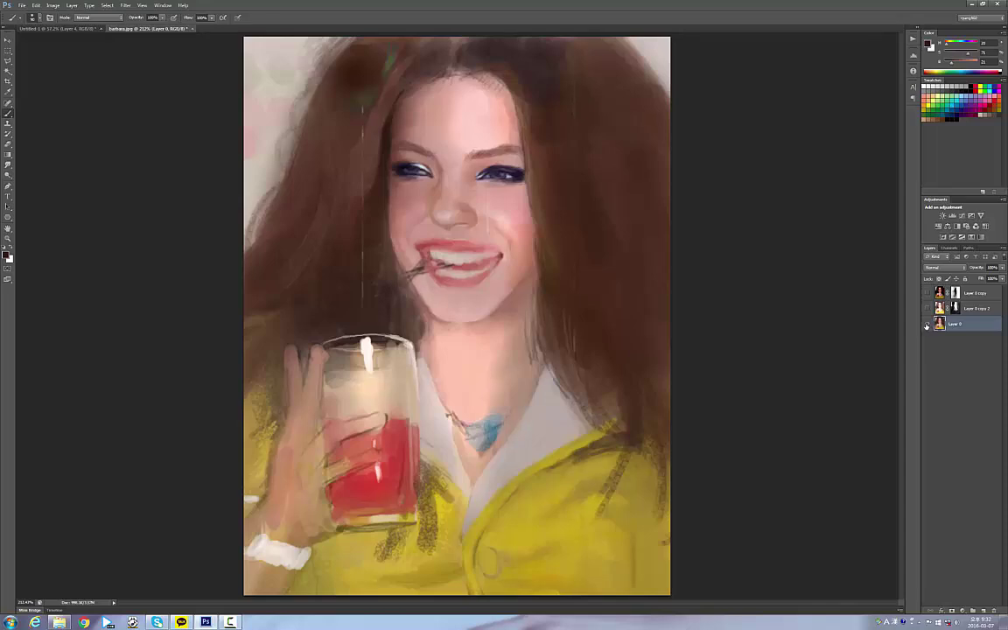
Select both masked portrait copies together, try to paint on them with the brush, and reselect Layer 0
click(976, 308)
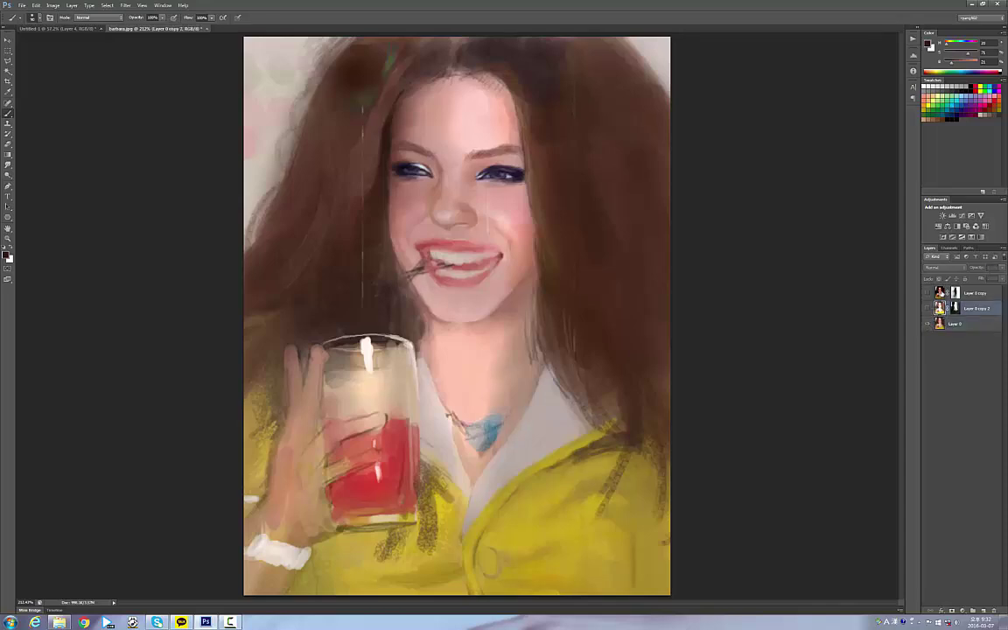
shift+click(942, 292)
click(939, 307)
shift+click(939, 295)
click(518, 311)
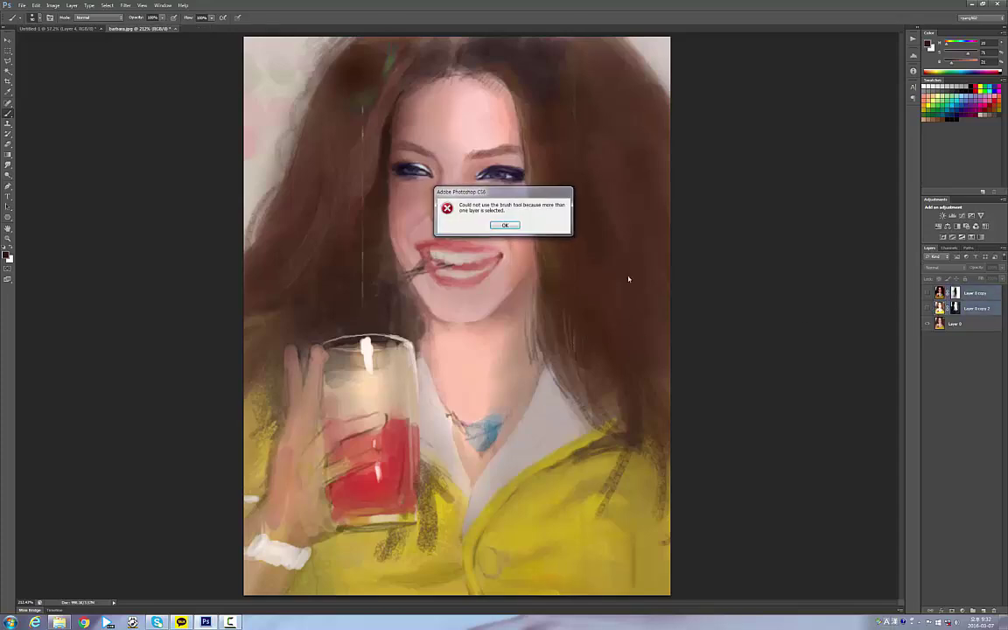
click(505, 225)
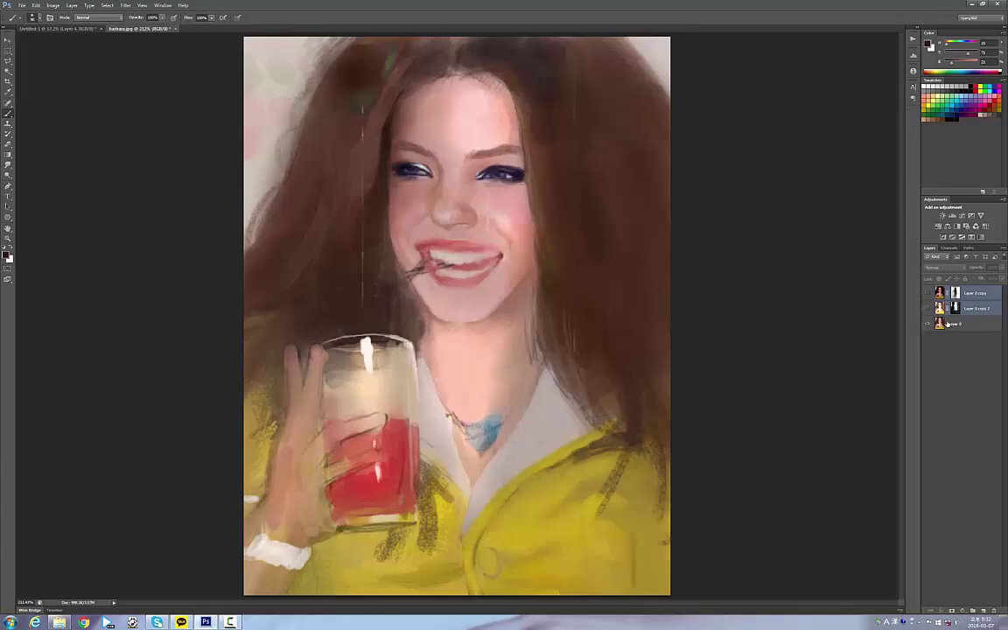
click(939, 323)
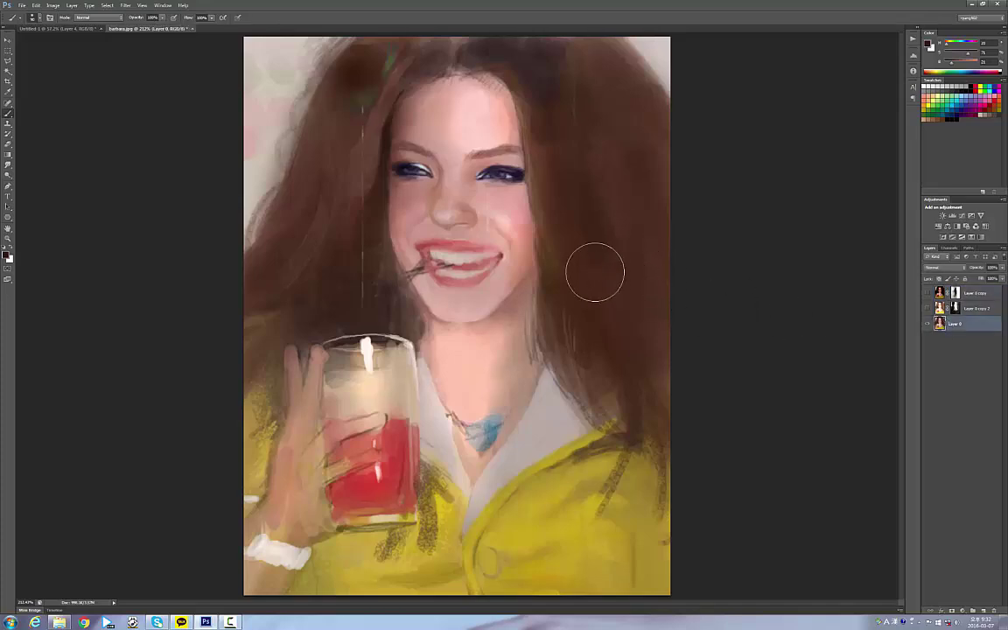
View the Untitled-1 document and its layers, and return to barbara.jpg
click(73, 29)
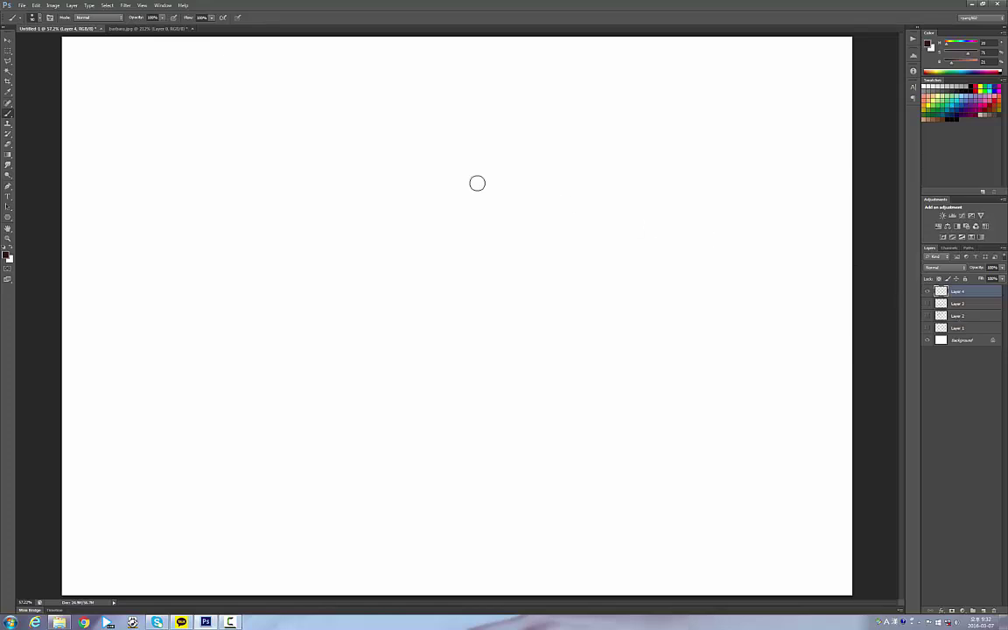
click(164, 28)
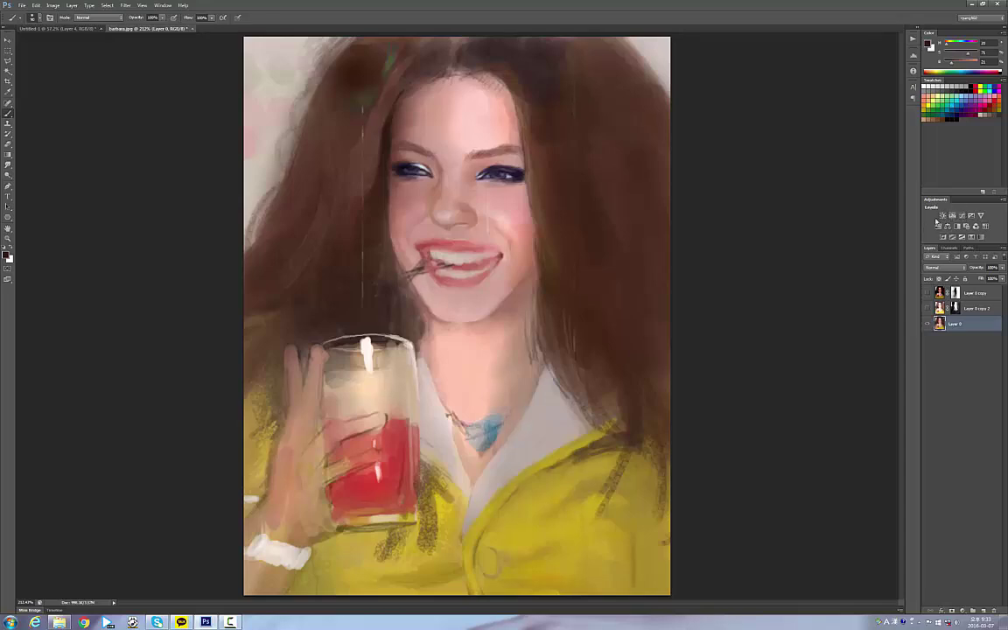
Try a Levels adjustment on Layer 0 by shifting the white, black and midtone input sliders, and cancel it
click(52, 5)
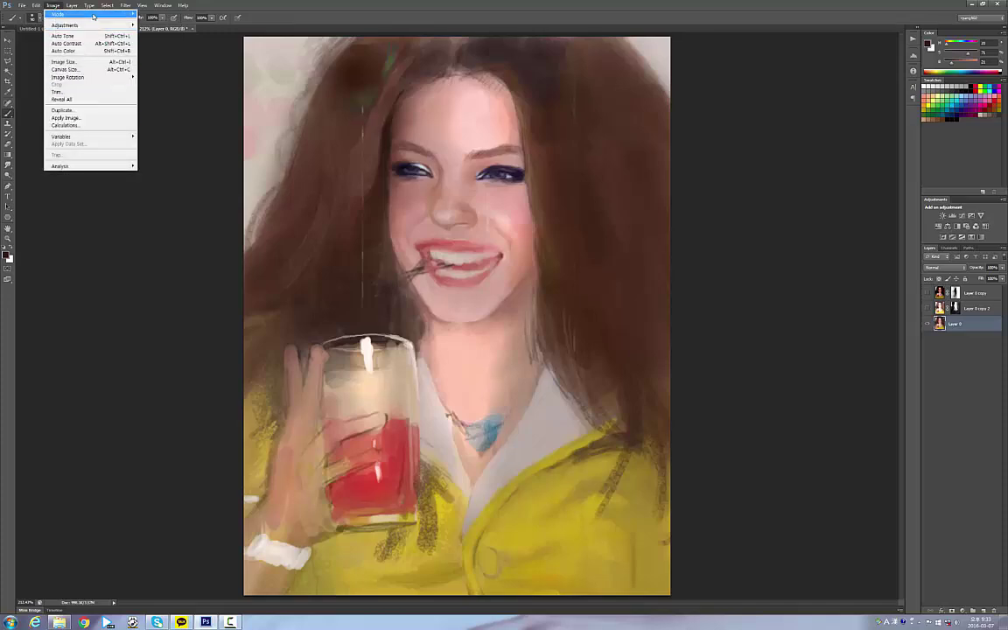
mouse_move(83, 27)
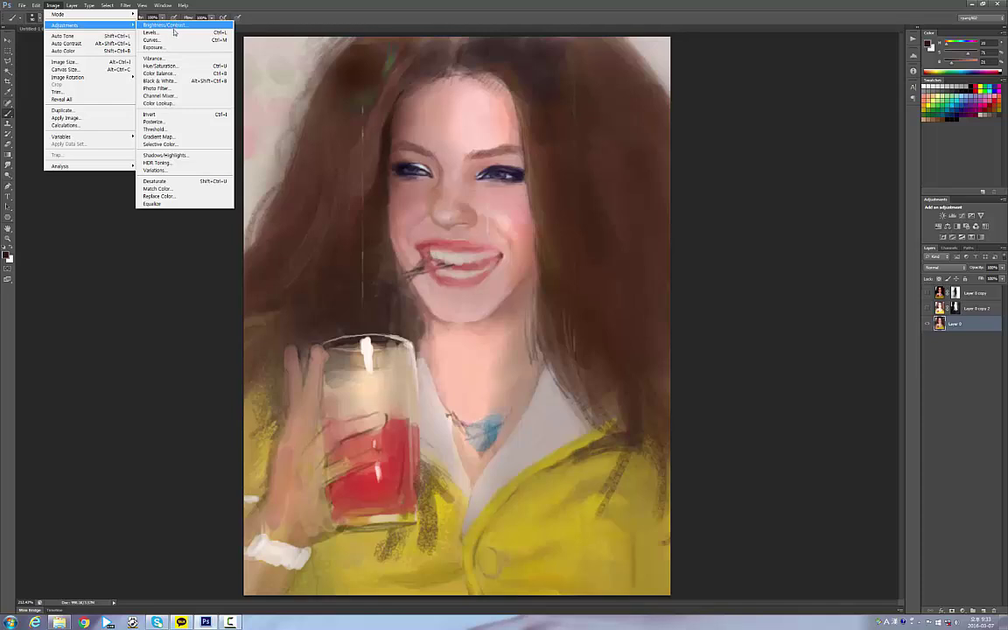
click(51, 6)
click(51, 6)
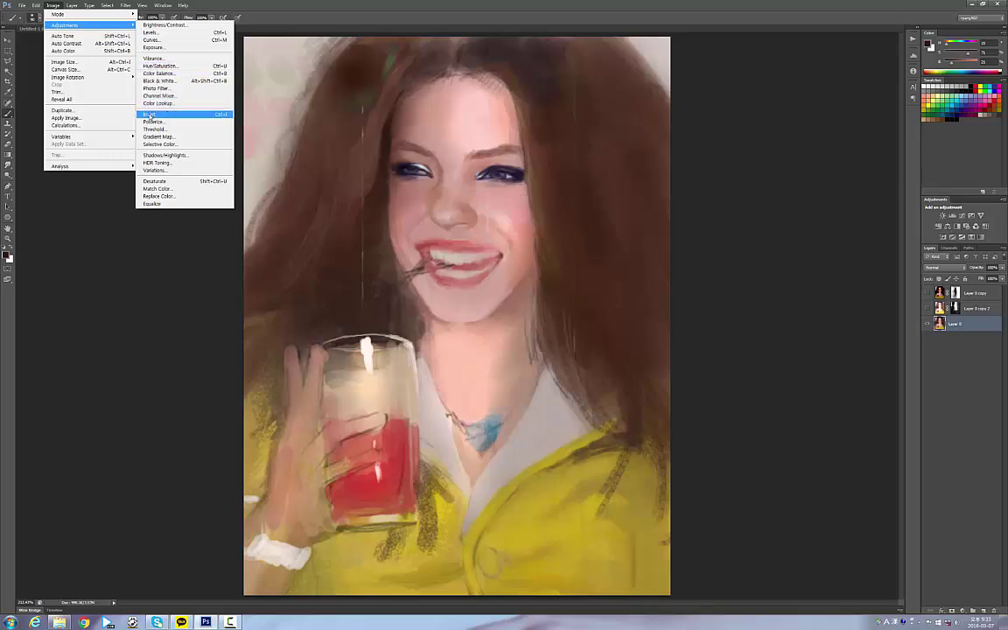
click(175, 35)
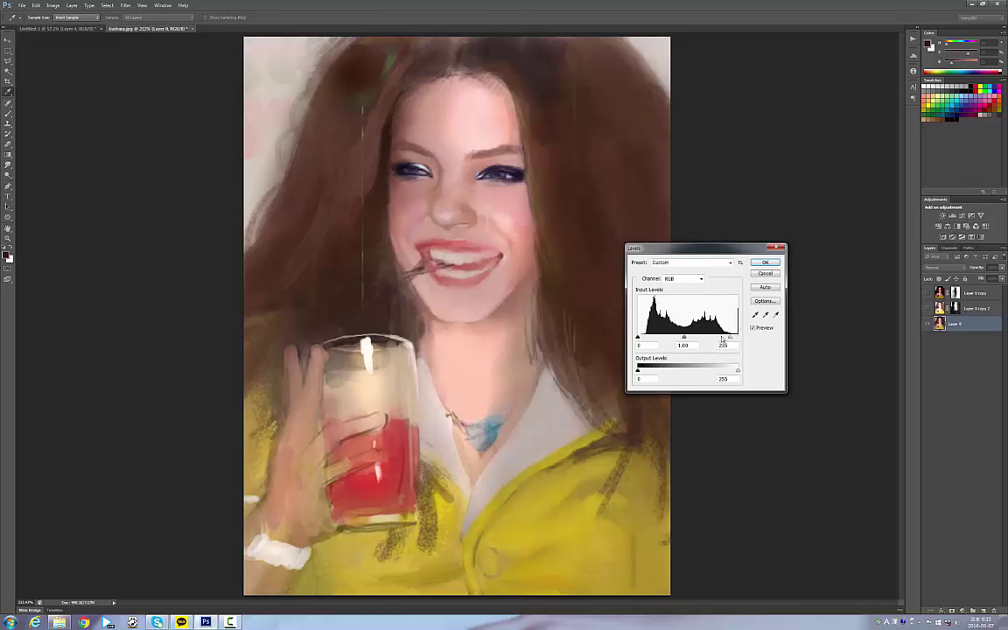
mouse_move(730, 337)
mouse_down()
mouse_move(700, 338)
mouse_move(738, 338)
mouse_up()
drag(640, 337, 689, 338)
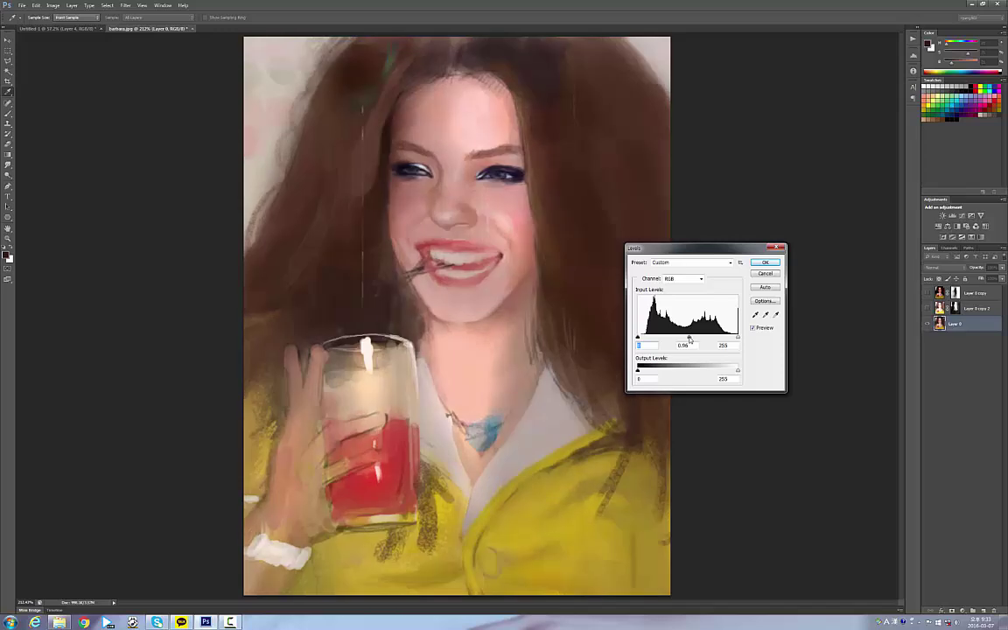
click(772, 275)
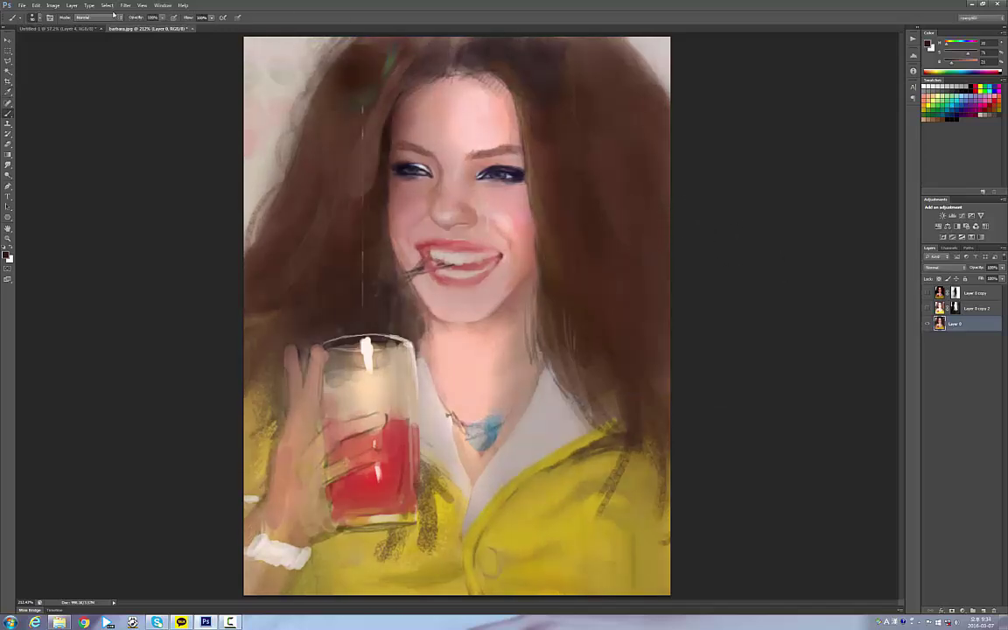
Try an S-shaped Curves adjustment on Layer 0 that lifts the highlights and lowers the shadows, and discard it
click(54, 5)
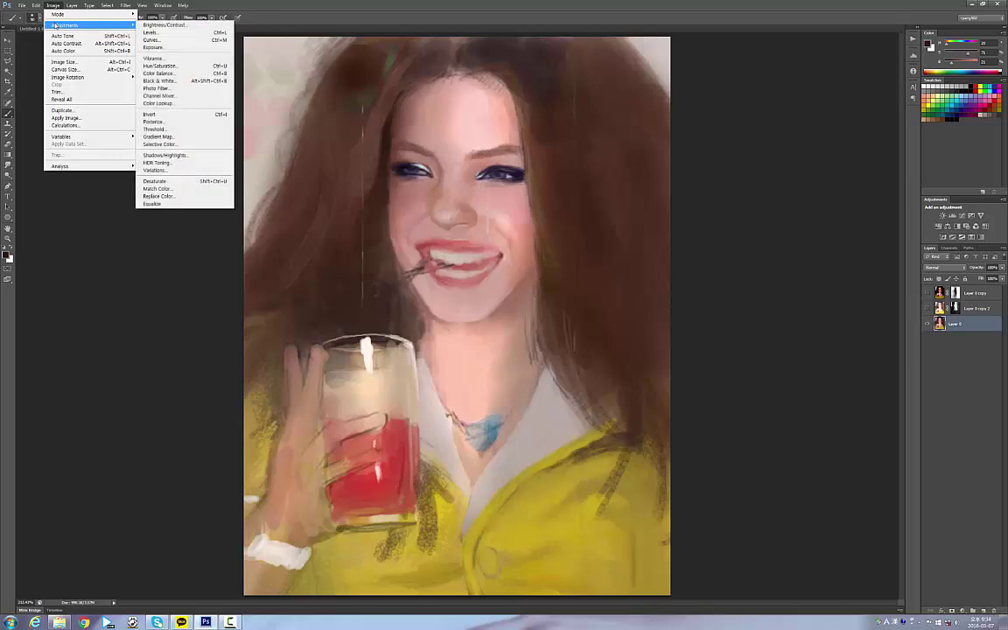
click(191, 43)
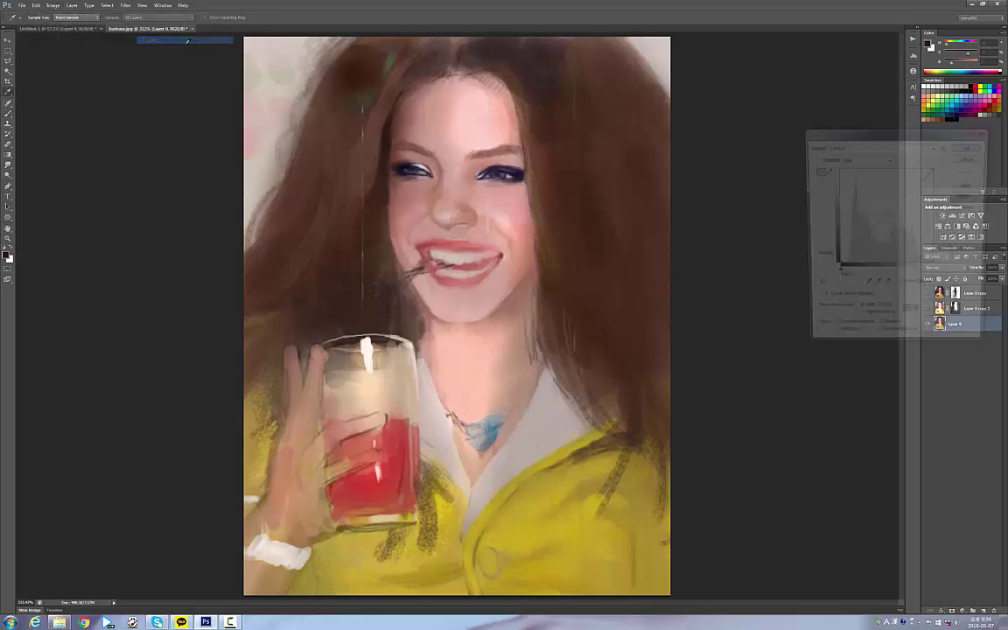
mouse_move(885, 215)
mouse_down()
mouse_move(878, 208)
mouse_move(889, 223)
mouse_move(891, 203)
mouse_move(868, 237)
mouse_up()
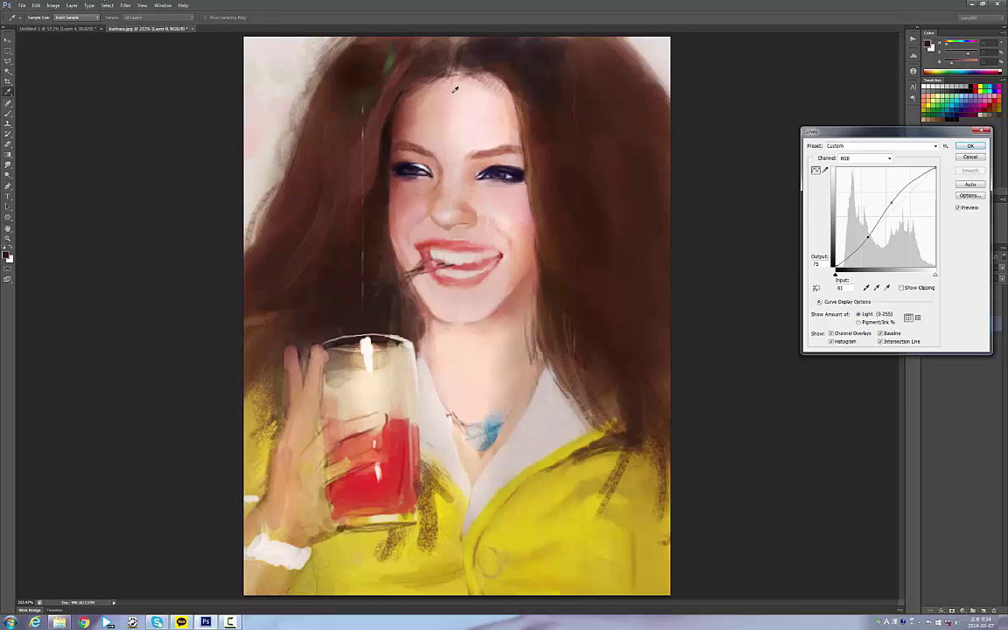
key(Return)
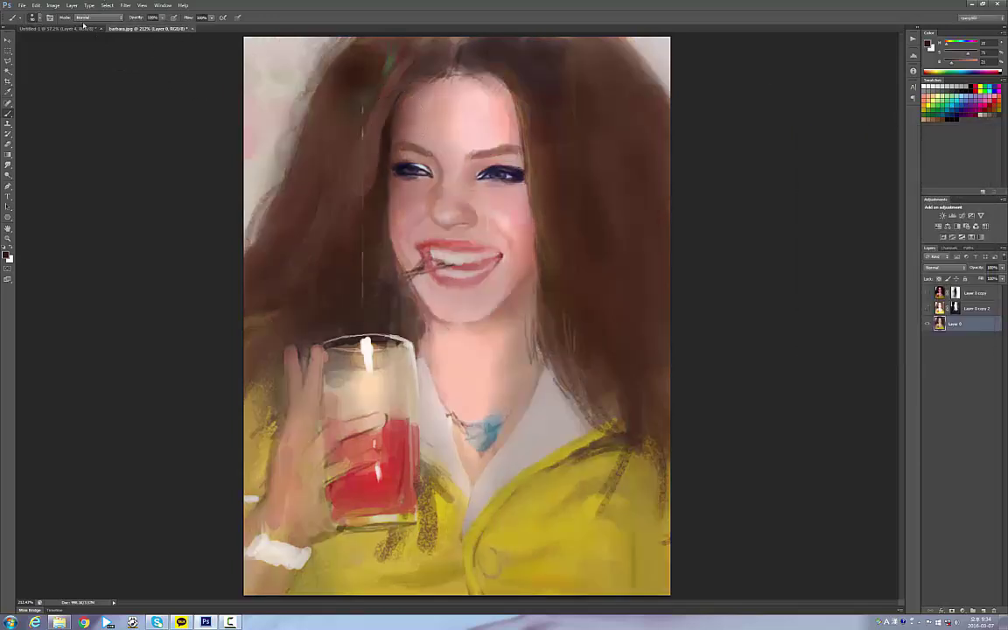
Try raising only the contrast of Layer 0 with Brightness/Contrast, and cancel the adjustment
click(36, 5)
mouse_move(53, 5)
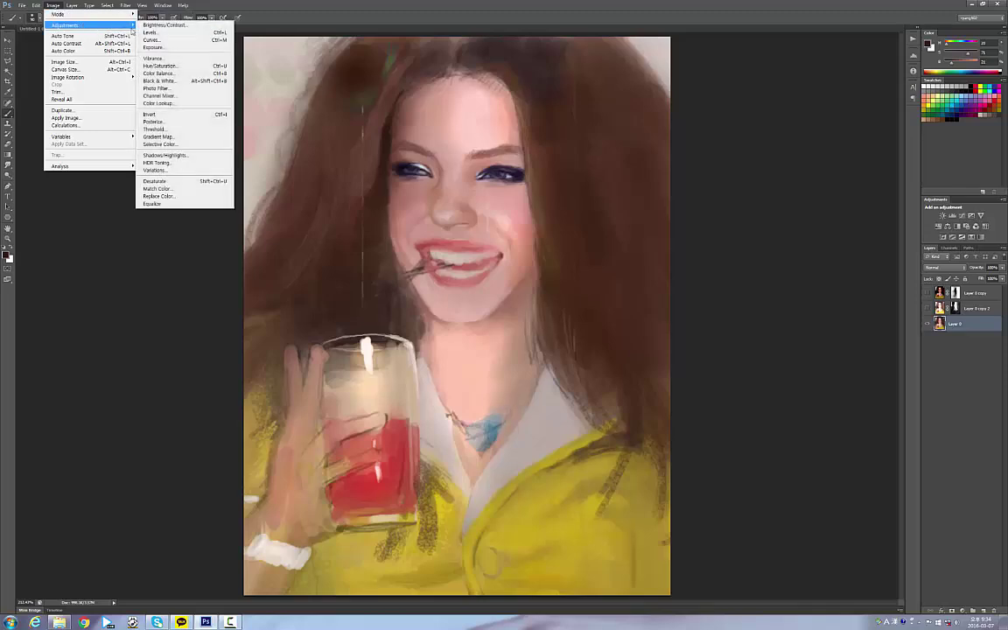
click(165, 25)
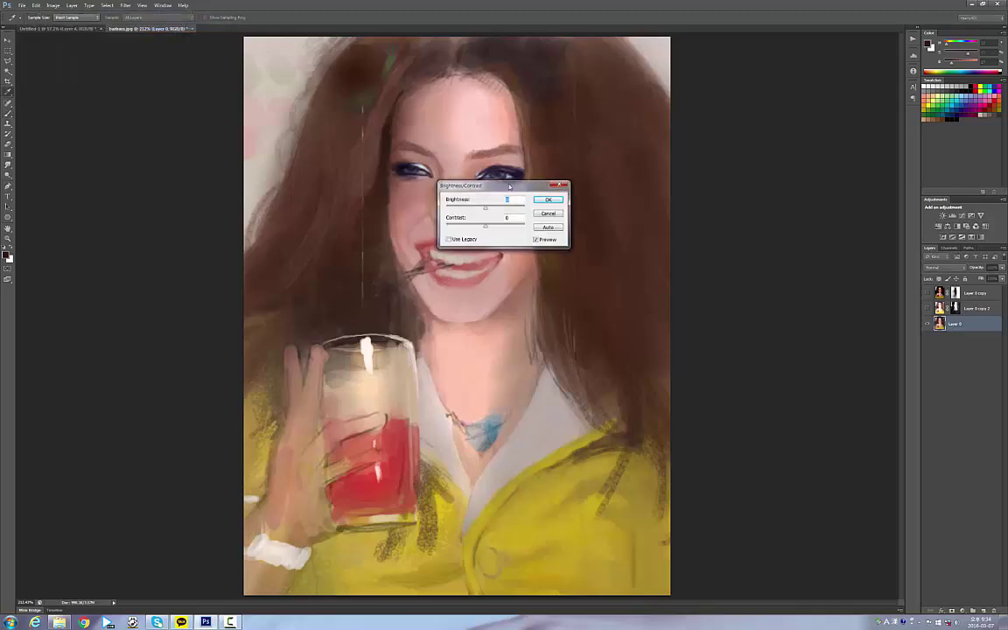
drag(509, 185, 740, 201)
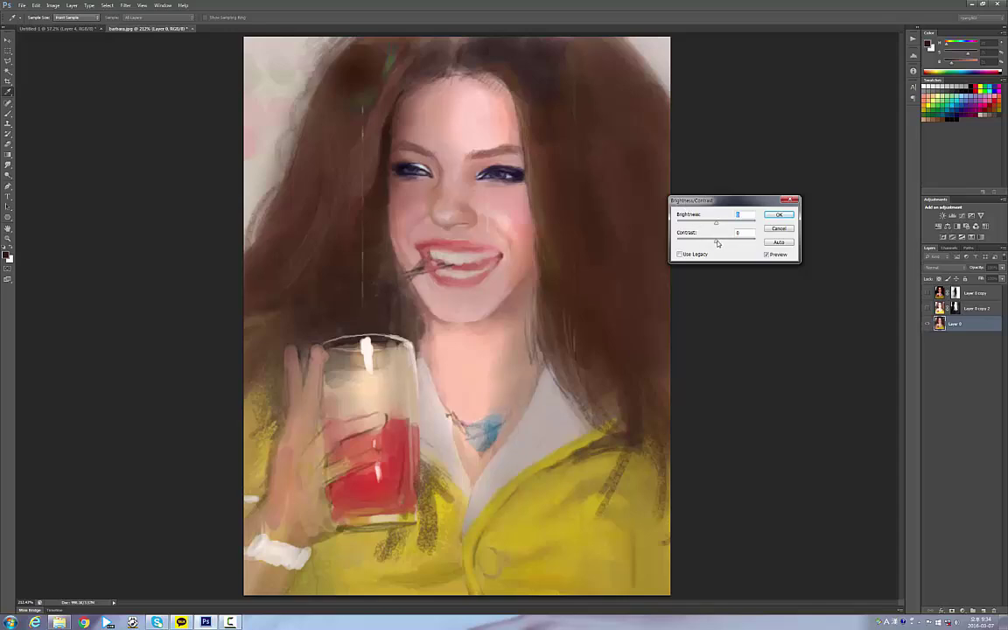
drag(717, 243, 743, 244)
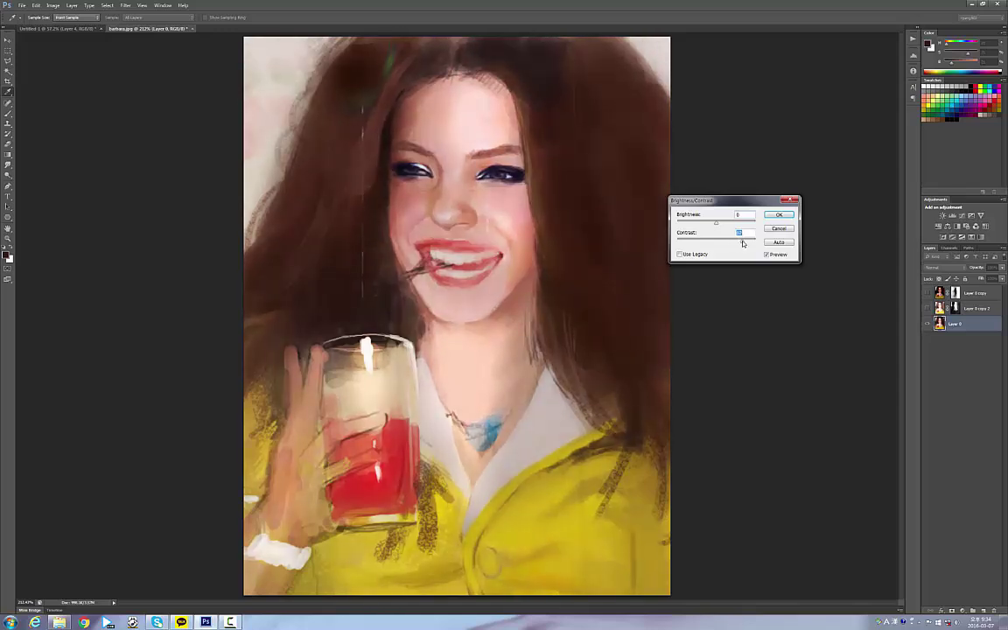
click(779, 228)
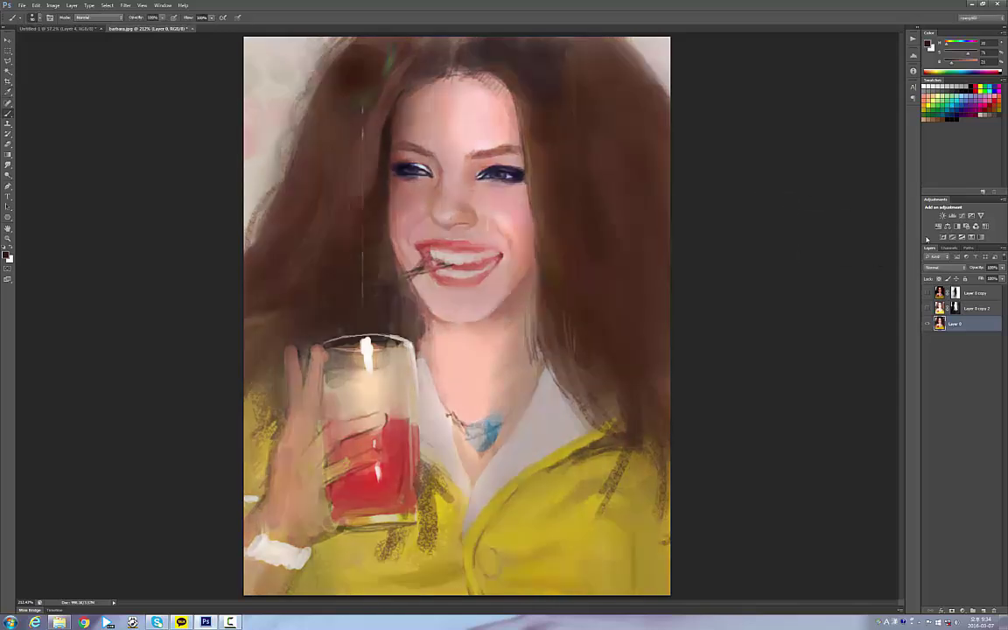
Try Curves on Layer 0 with lowered highlights and raised shadows, reshape the curve into a strong-contrast S, and cancel
key(b)
click(53, 6)
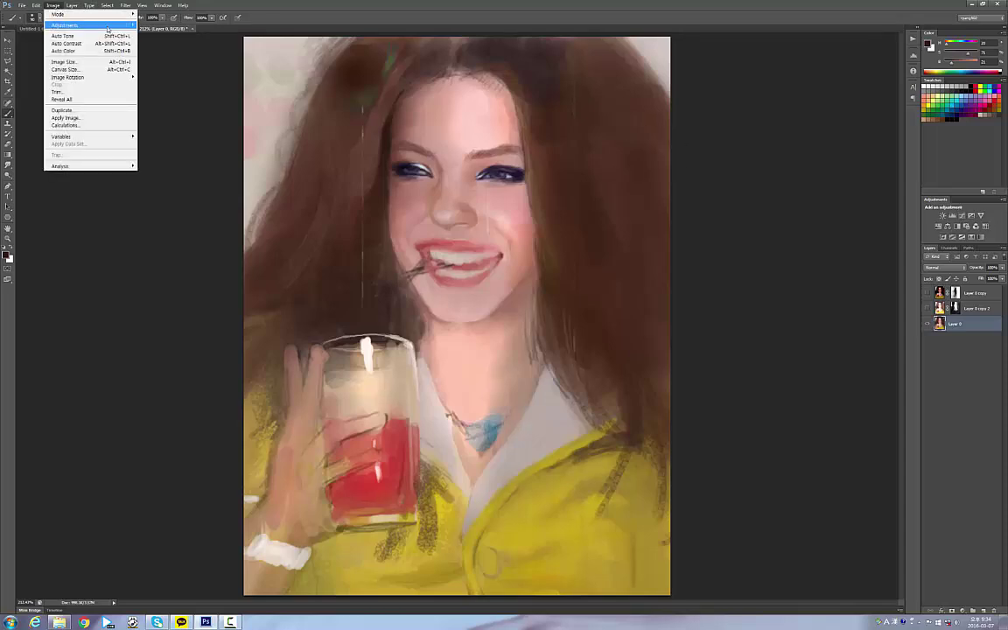
mouse_move(98, 25)
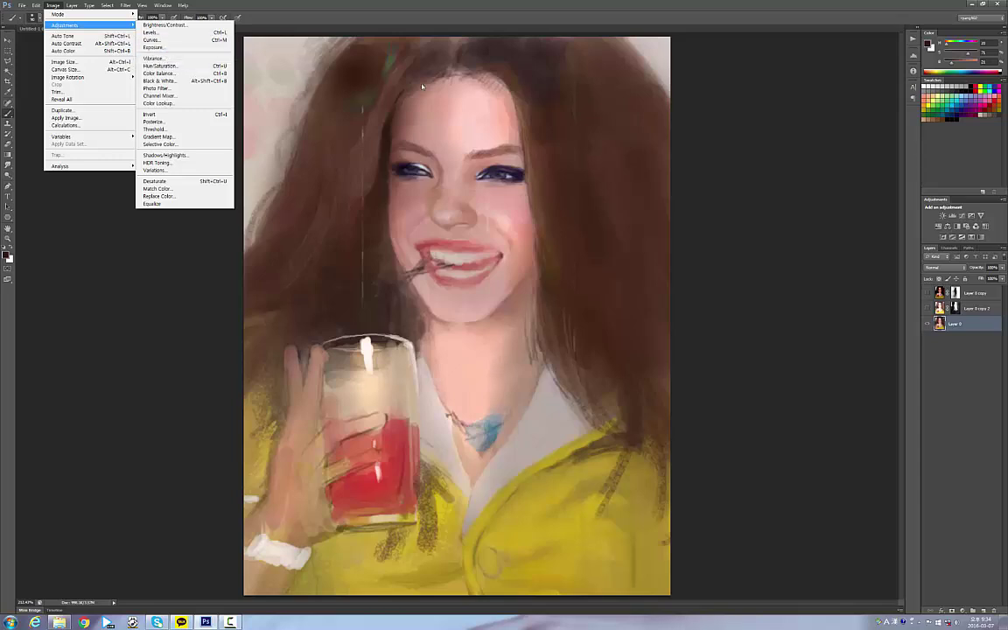
click(215, 42)
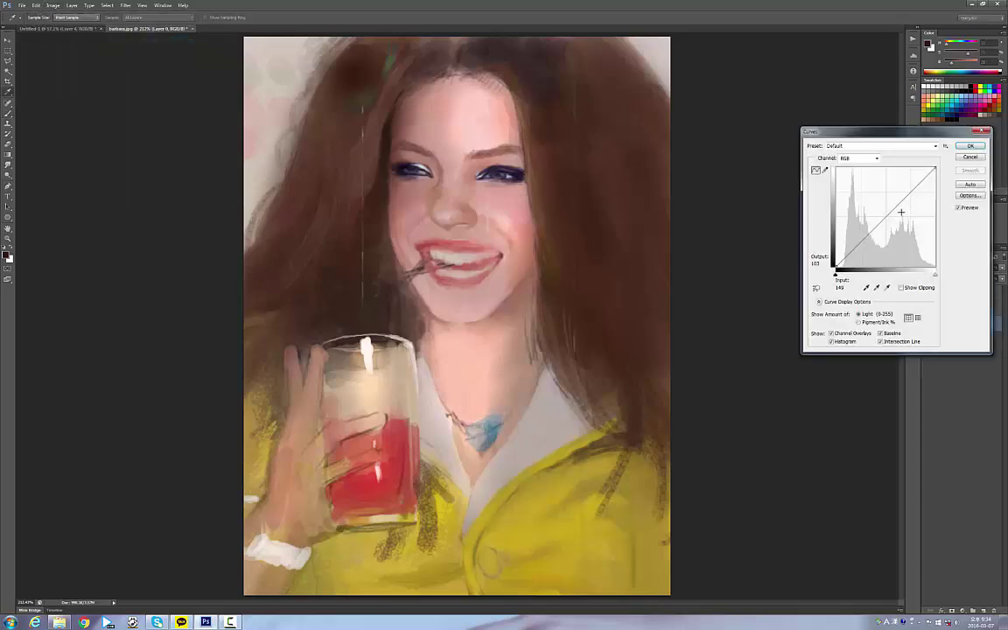
drag(899, 203, 904, 205)
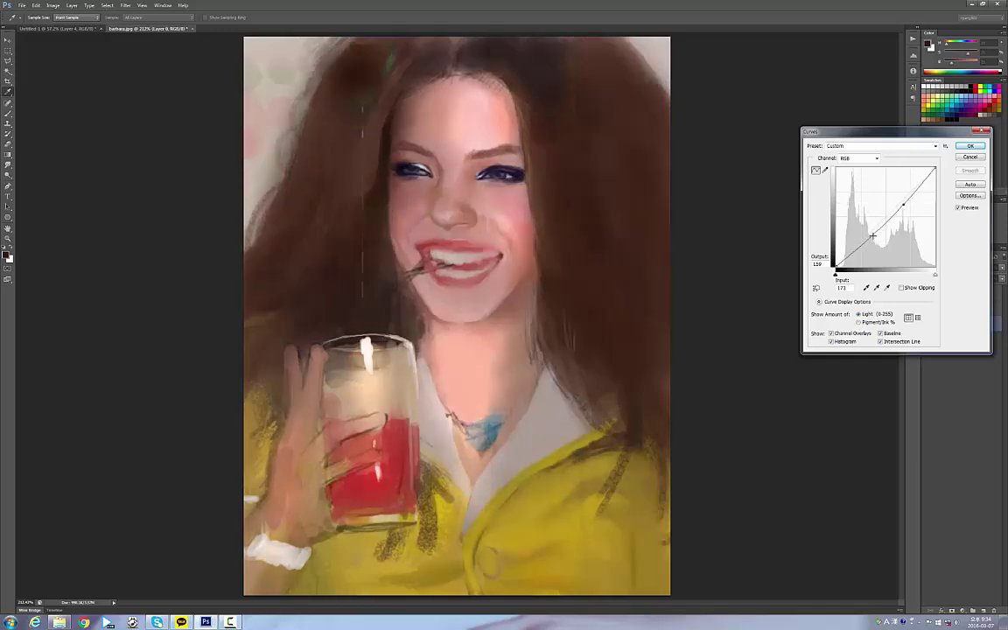
drag(858, 249, 858, 232)
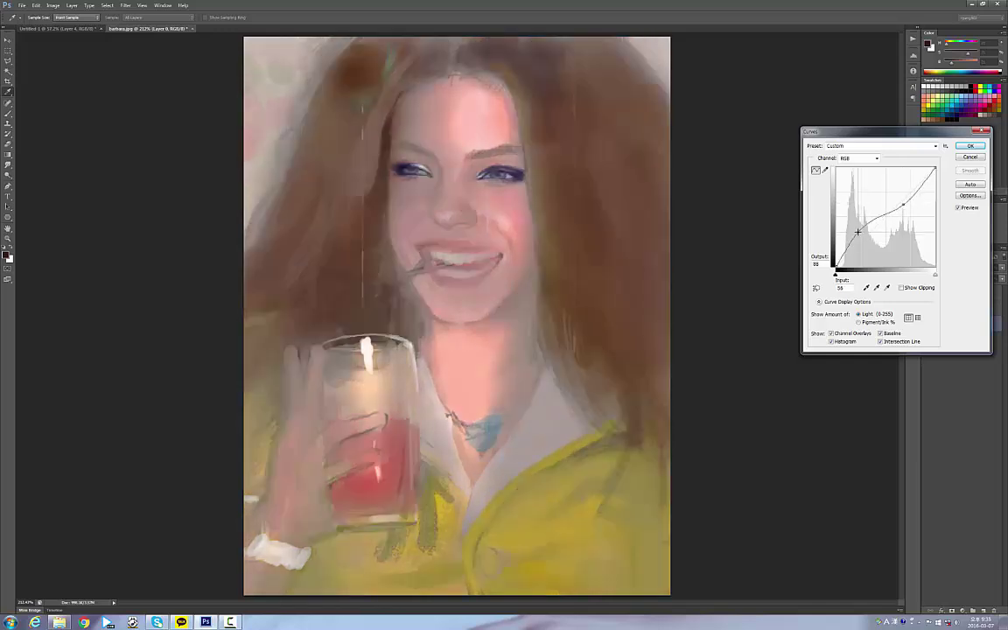
mouse_move(859, 232)
mouse_down()
mouse_move(900, 201)
mouse_move(907, 211)
mouse_move(862, 234)
mouse_move(871, 242)
mouse_up()
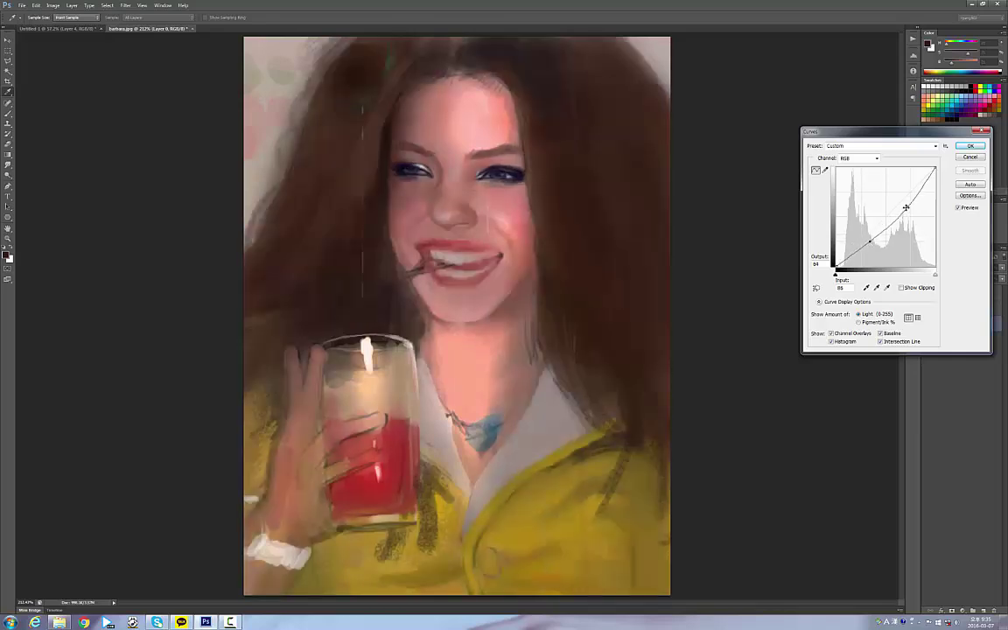
drag(906, 207, 900, 194)
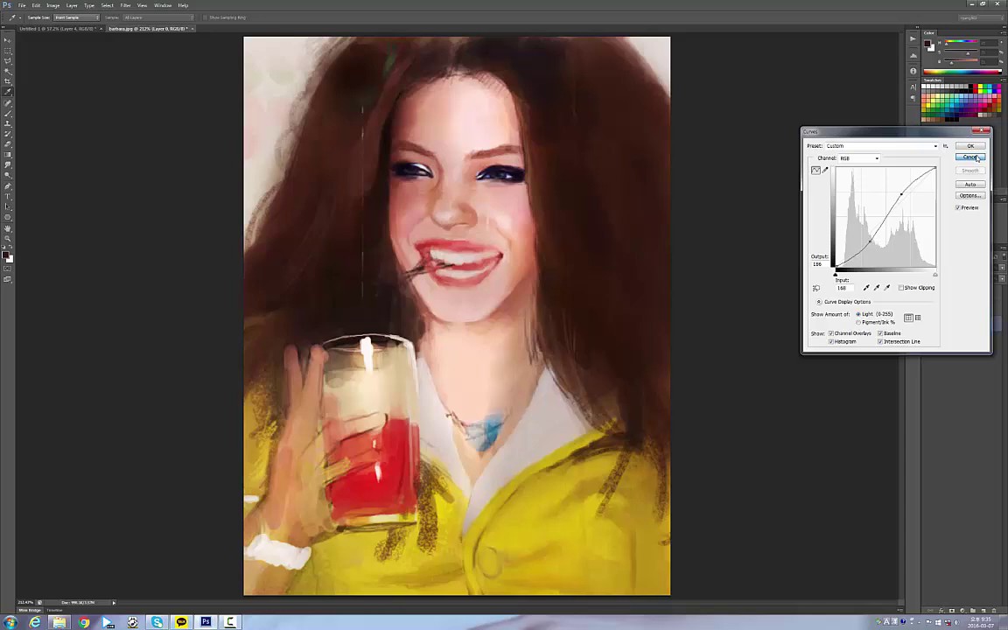
click(977, 158)
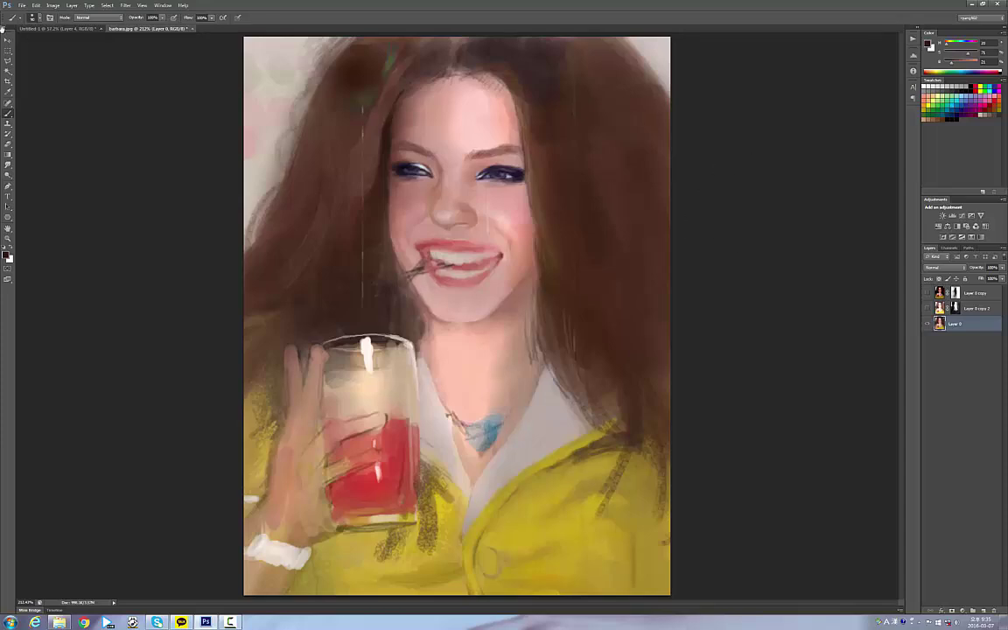
Switch to the Untitled-1 document, try an orange-brown (#b35221) in the foreground Color Picker, and cancel it
click(48, 28)
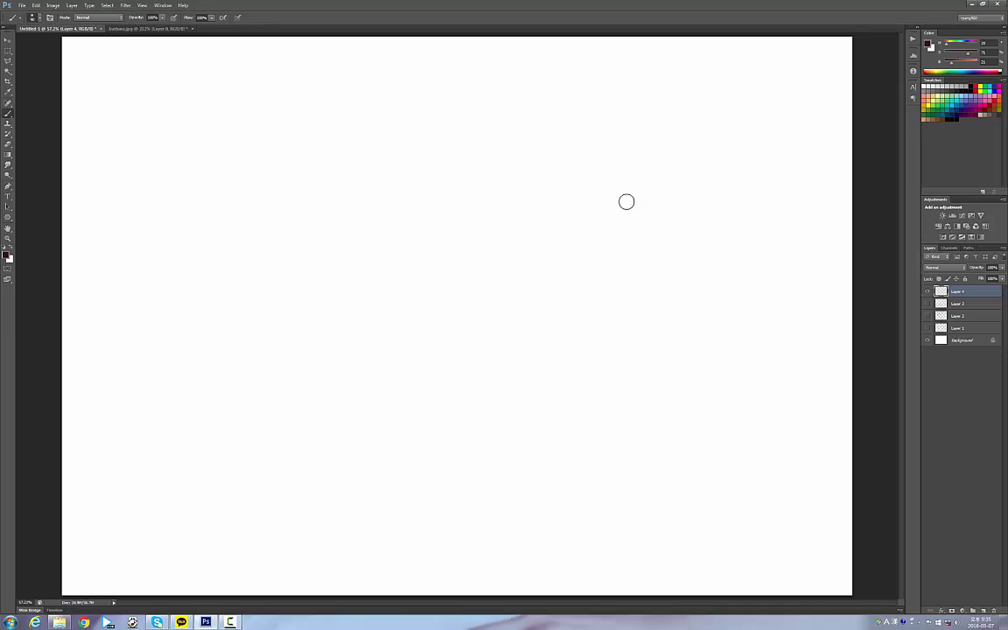
click(6, 253)
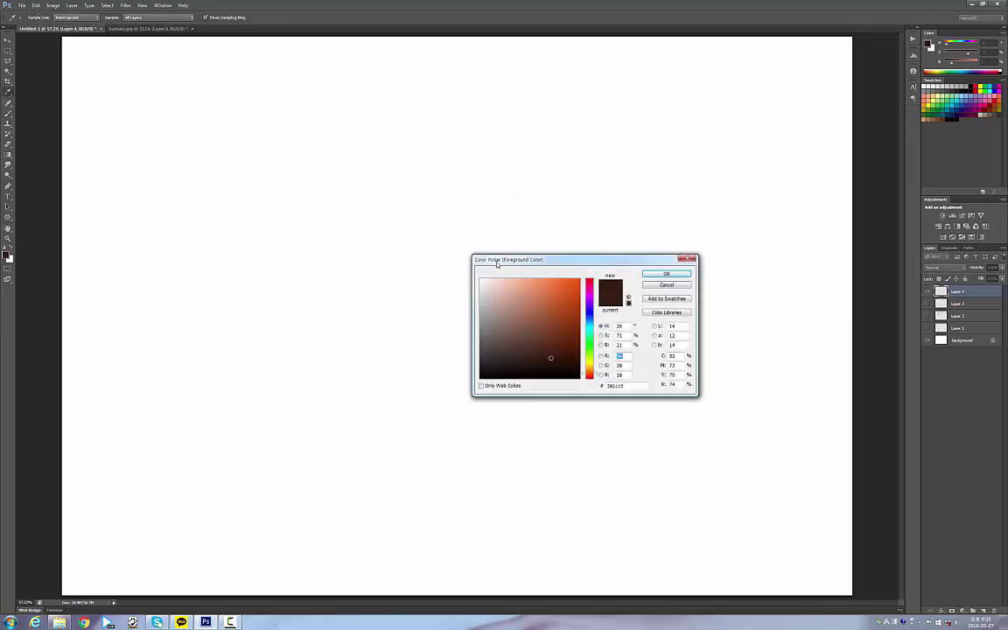
mouse_move(553, 319)
mouse_down()
mouse_move(557, 300)
mouse_move(550, 346)
mouse_move(561, 308)
mouse_up()
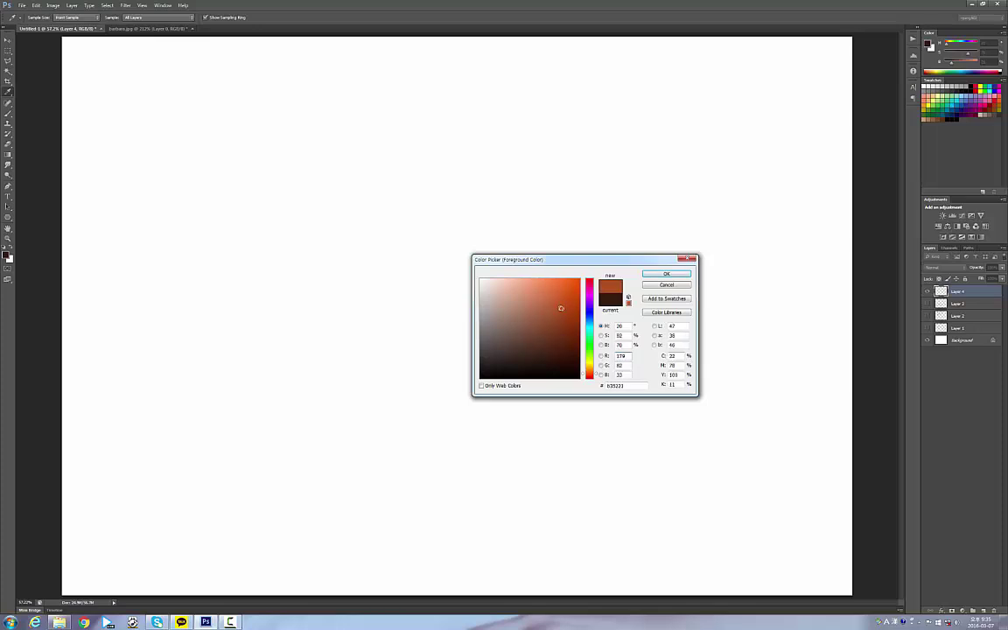
click(681, 274)
click(930, 44)
click(665, 286)
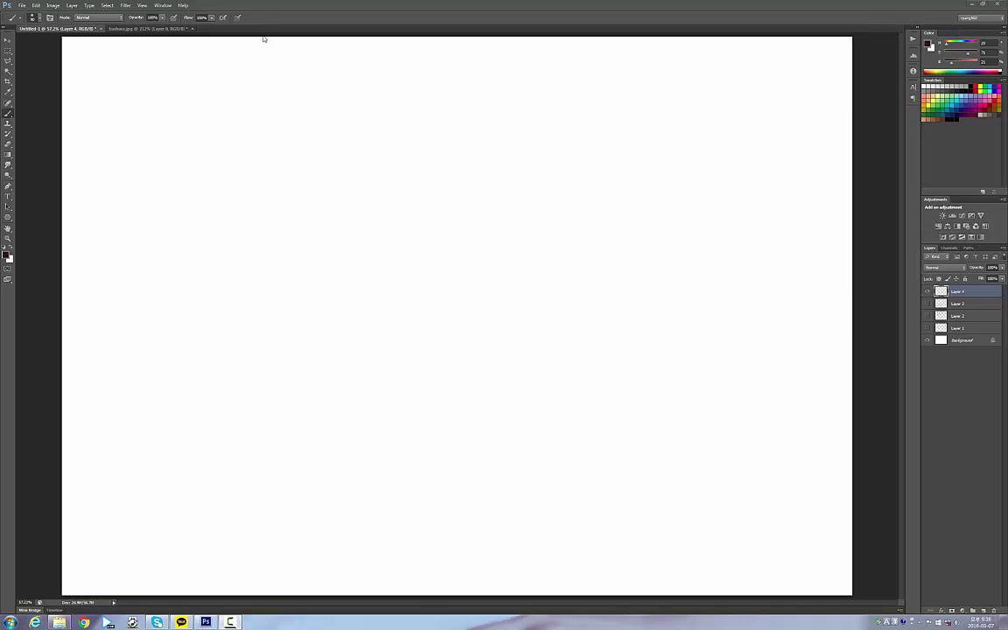
Use the Color panel's HSB sliders to mix a salmon foreground colour with hue 14 and brightness 97%
click(163, 5)
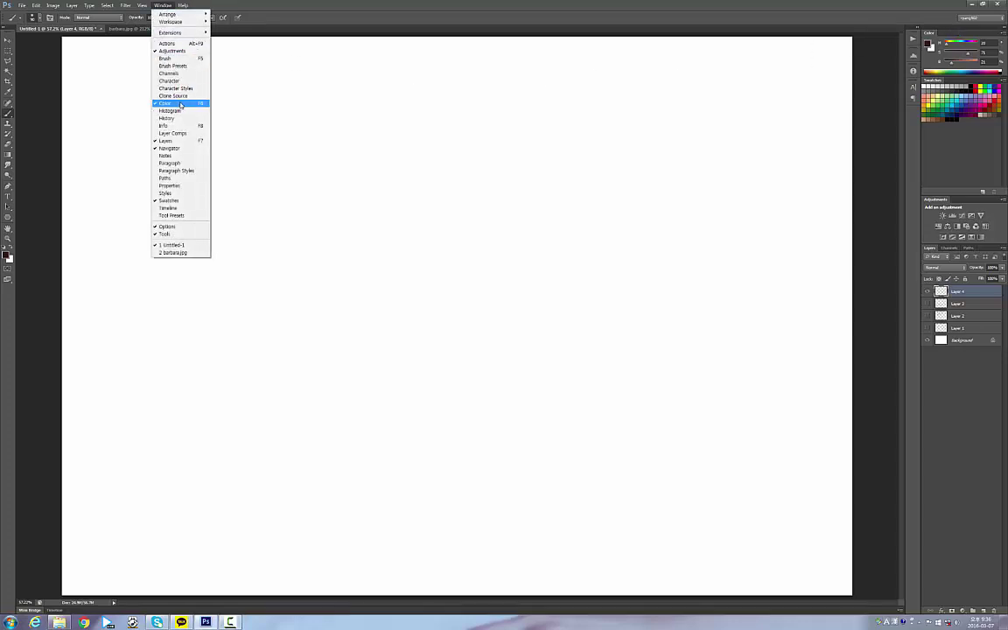
click(949, 61)
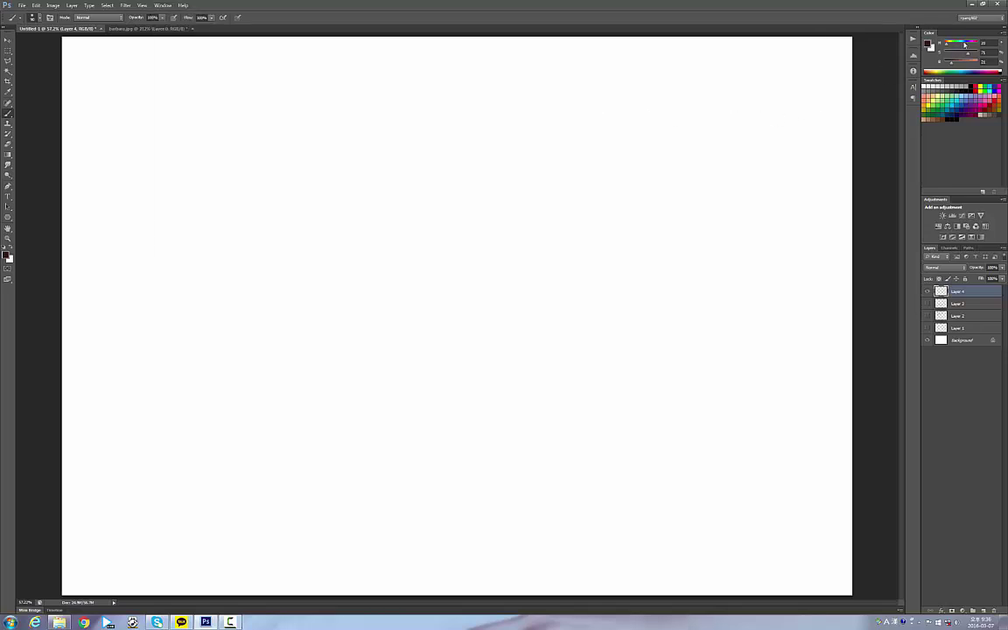
click(1004, 33)
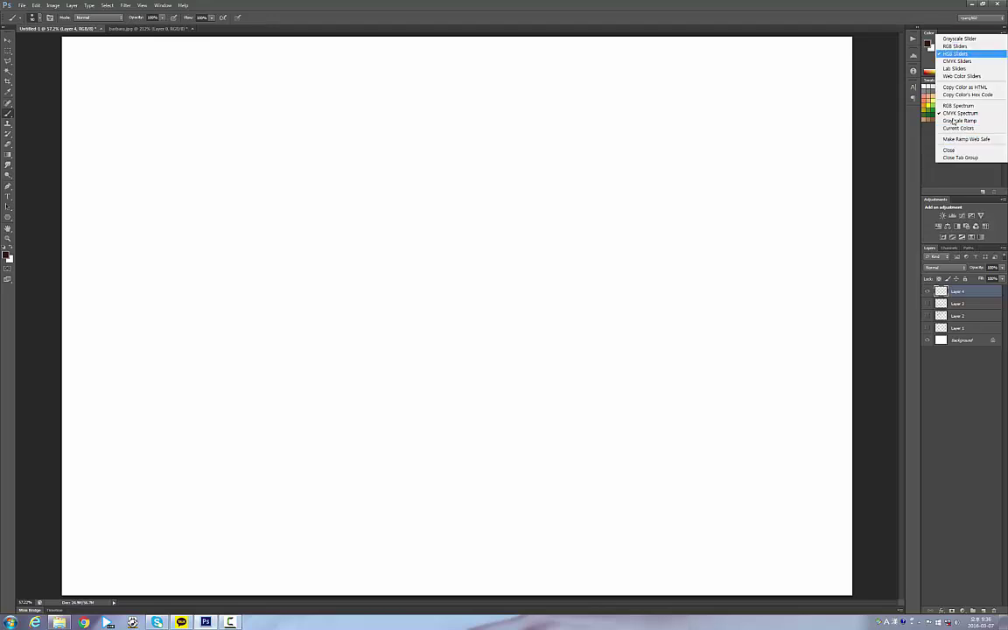
click(955, 54)
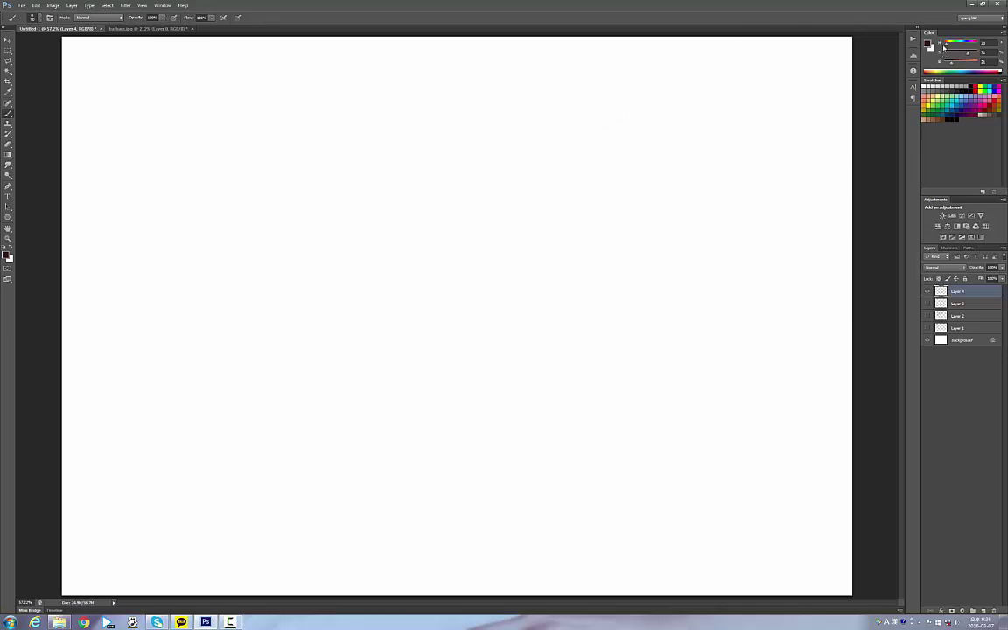
drag(968, 53, 953, 58)
drag(953, 65, 952, 64)
click(926, 91)
Paint a salmon test patch on Layer 4 of Untitled-1, undo it, and return to barbara.jpg
click(461, 164)
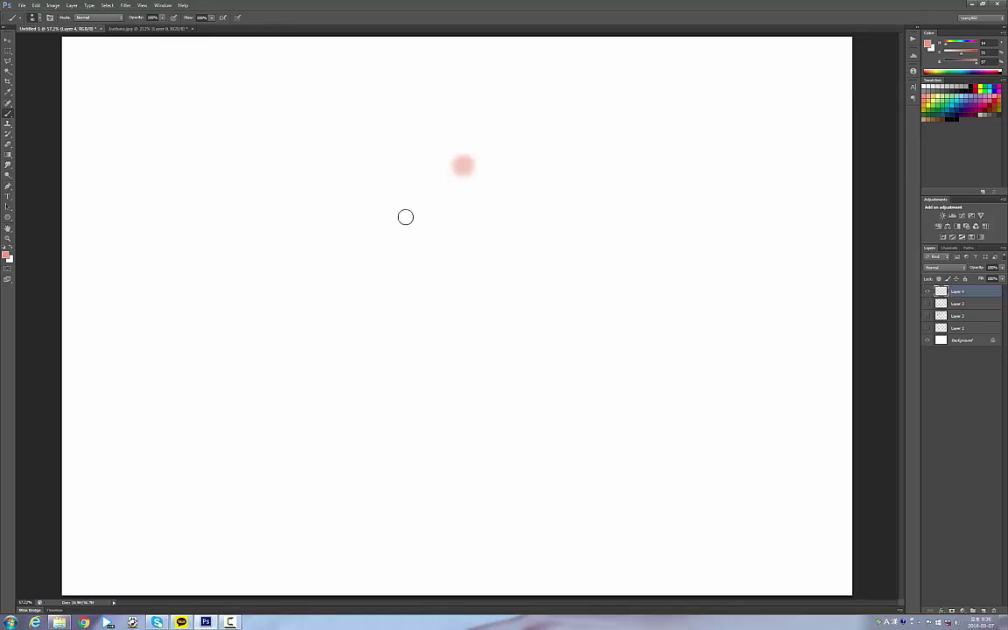
mouse_move(405, 216)
mouse_down()
mouse_move(477, 187)
mouse_move(461, 300)
mouse_move(398, 259)
mouse_move(426, 279)
mouse_move(558, 216)
mouse_move(528, 263)
mouse_move(619, 214)
mouse_move(601, 174)
mouse_up()
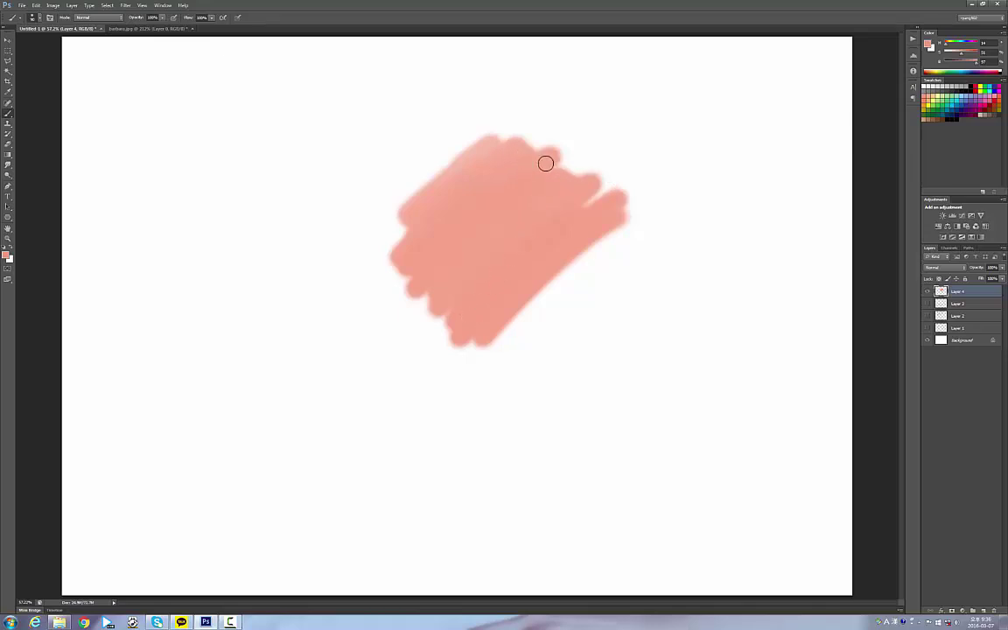
key(ctrl+z)
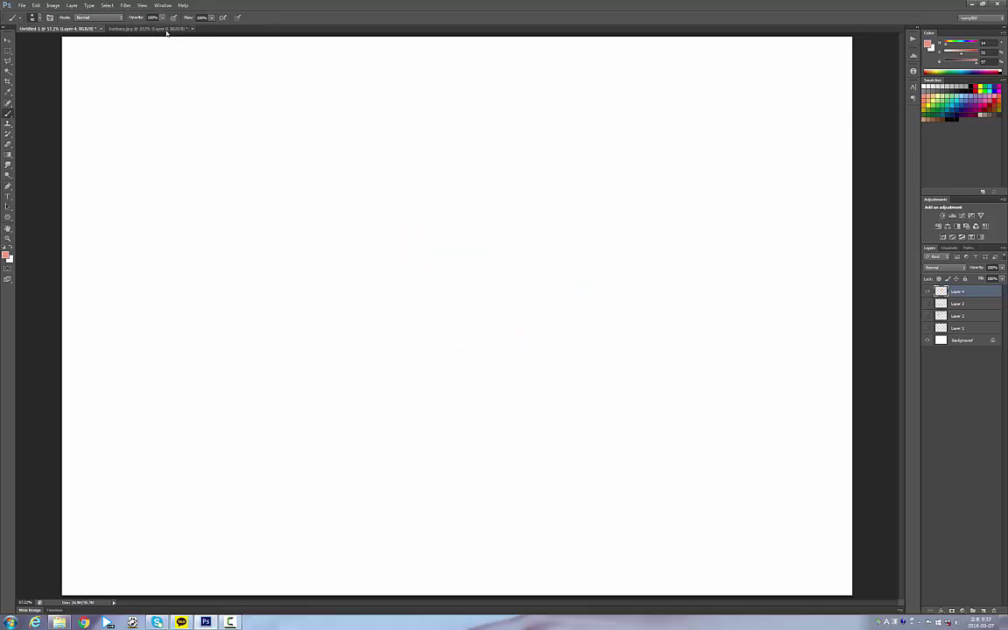
click(149, 28)
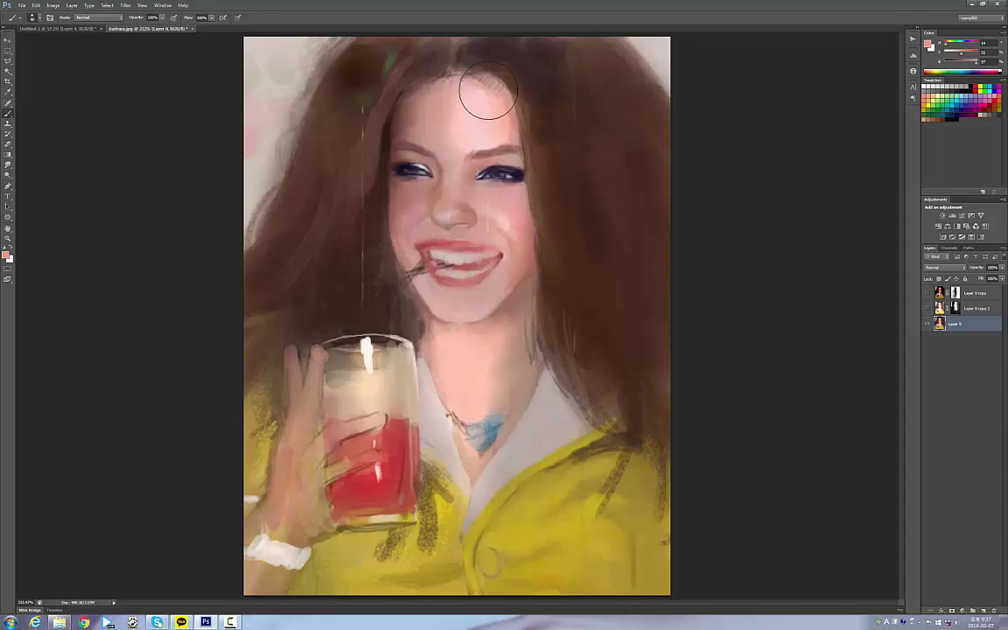
Sample pink tones from the woman's cheek beside the hair and dab a deeper pink along the cheek's outer edge
alt+click(515, 218)
alt+click(522, 219)
alt+click(528, 212)
alt+click(519, 211)
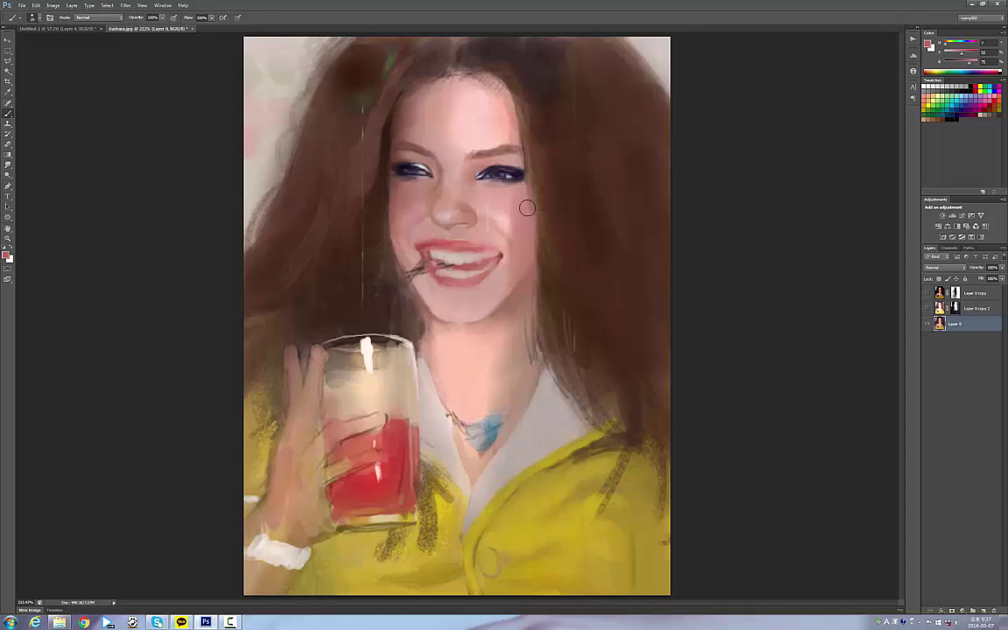
drag(525, 208, 522, 222)
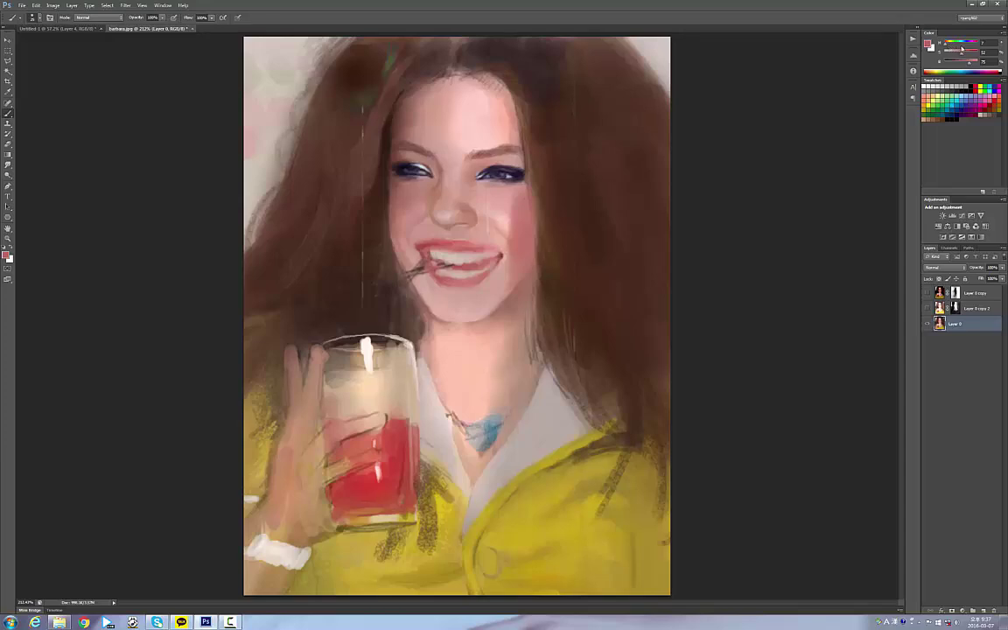
Shift the foreground hue to blue 231, try a grey-blue and a brown (#6c442c) sampled from the hair in the Color Picker, and cancel
drag(945, 44, 965, 45)
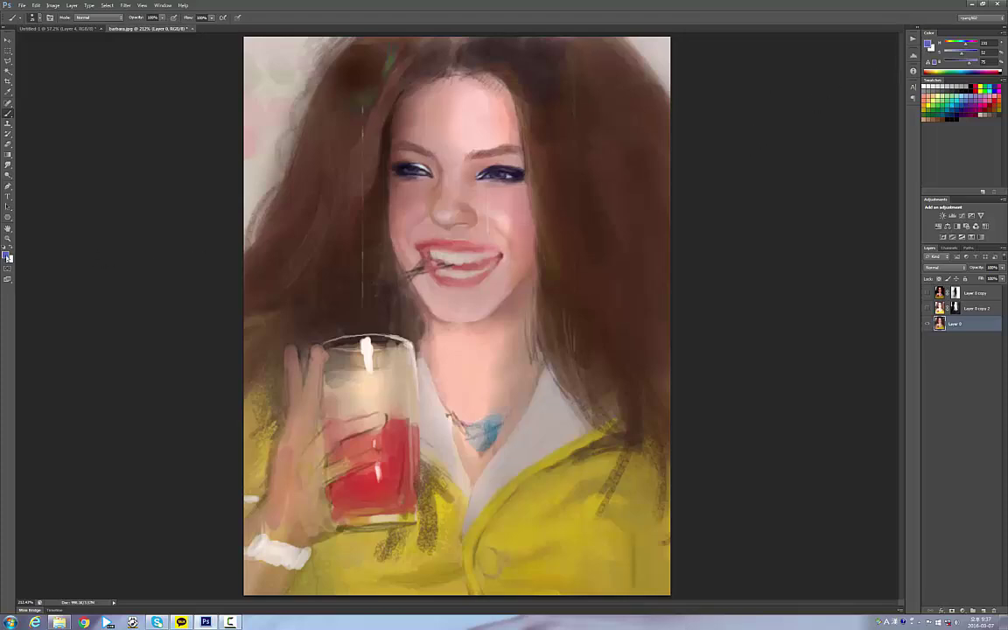
click(8, 257)
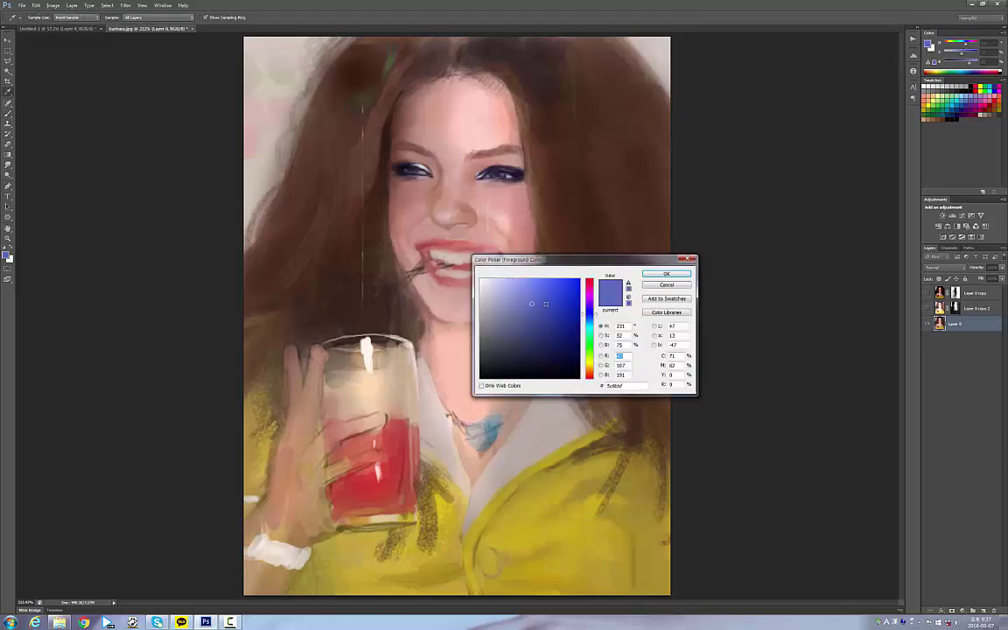
mouse_move(546, 304)
mouse_down()
mouse_move(539, 289)
mouse_move(532, 331)
mouse_move(514, 322)
mouse_up()
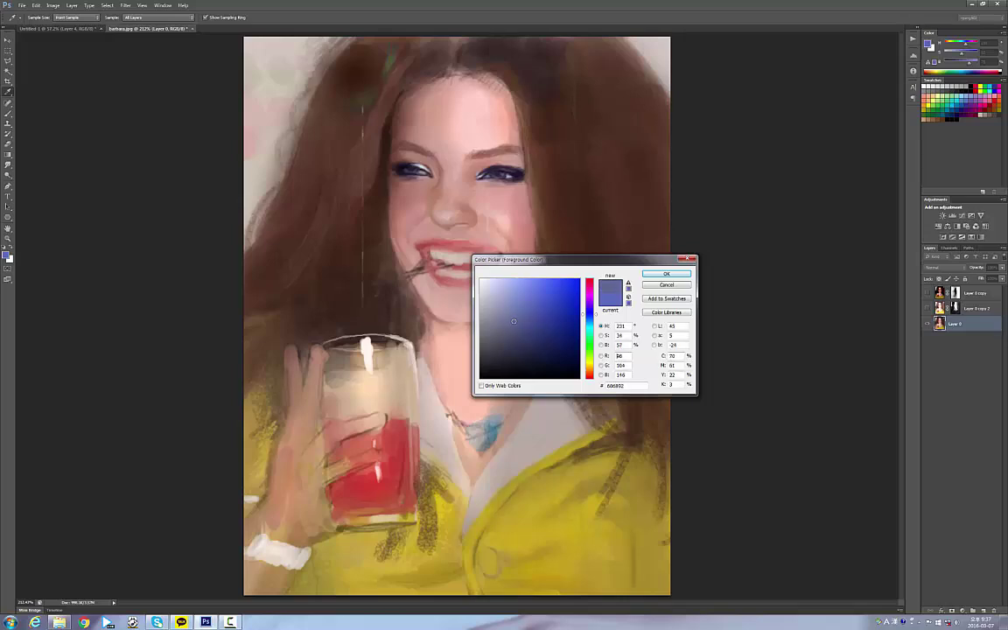
click(546, 219)
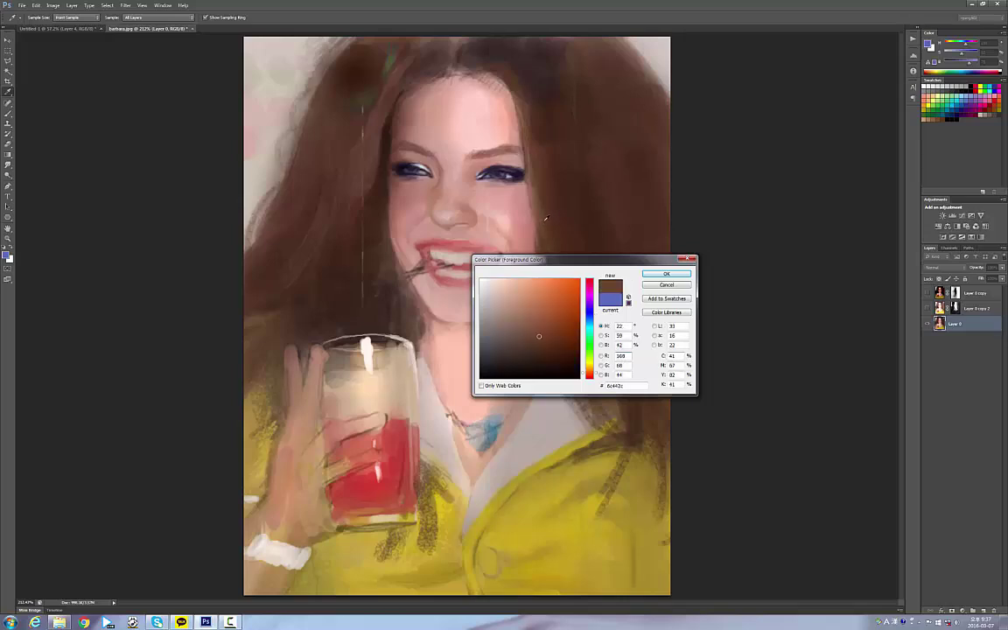
click(663, 287)
key(b)
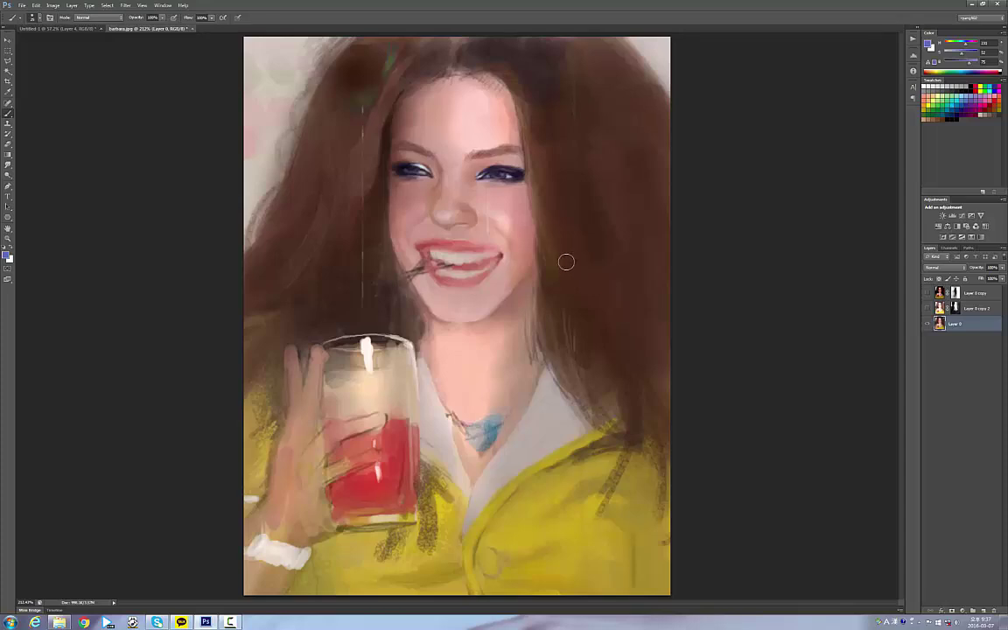
Reopen the foreground Color Picker several times, try a deeper blue (#3b4ba5), and cancel the choice
click(7, 254)
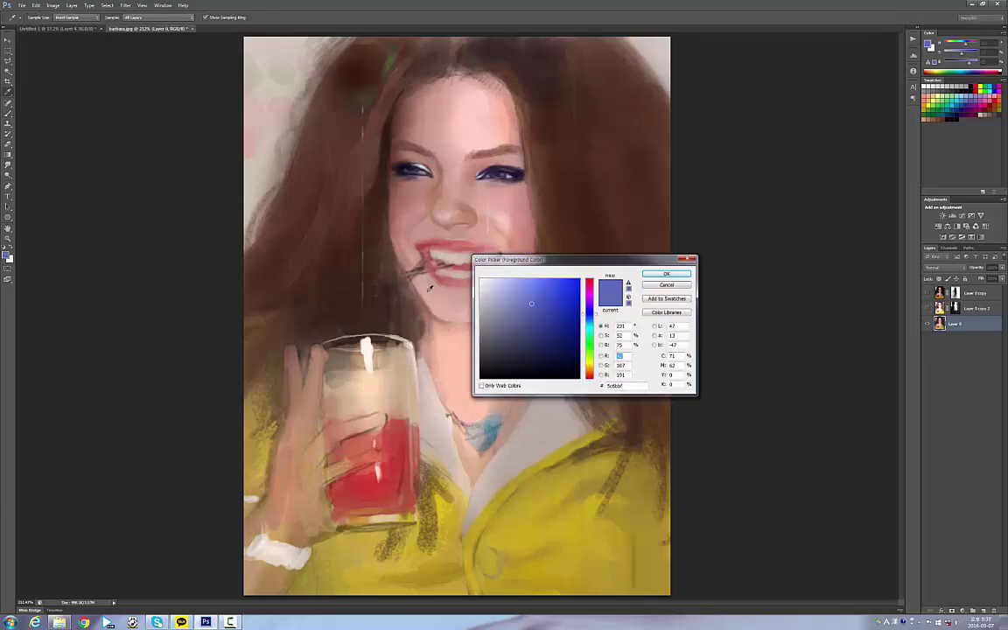
key(Return)
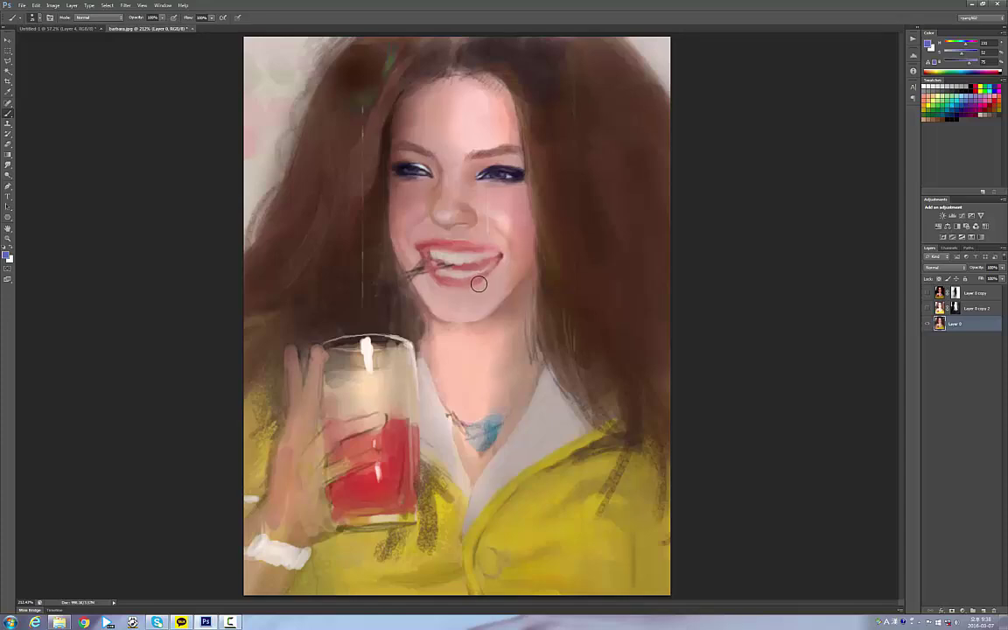
key(F12)
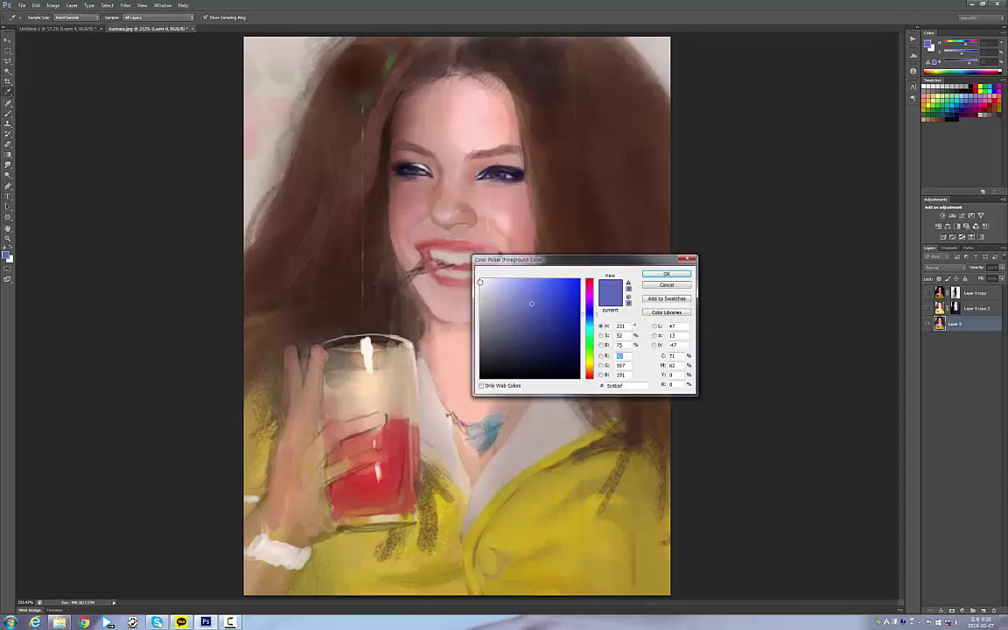
click(666, 285)
key(F12)
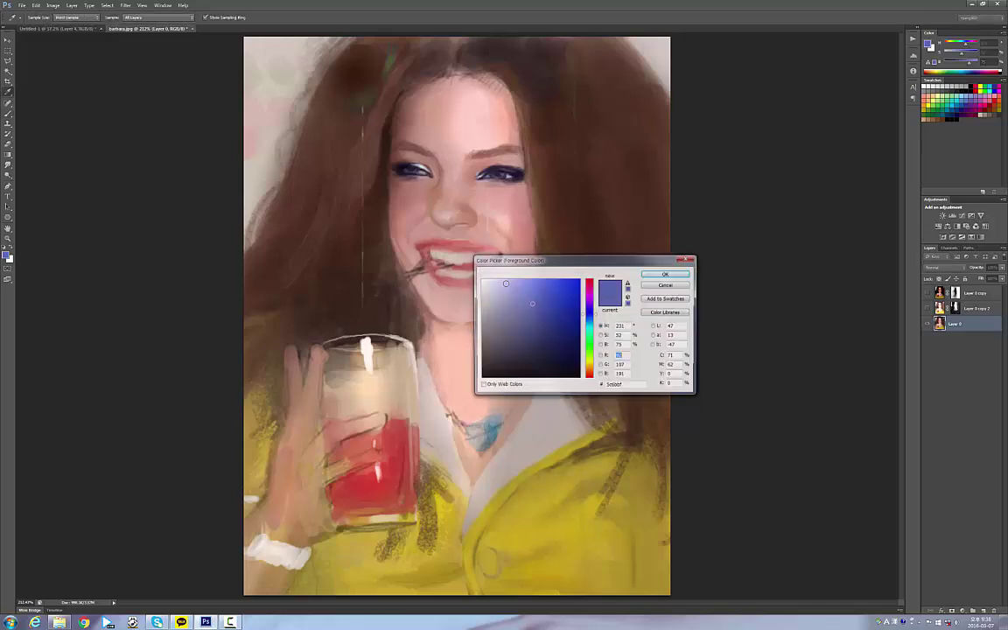
click(542, 312)
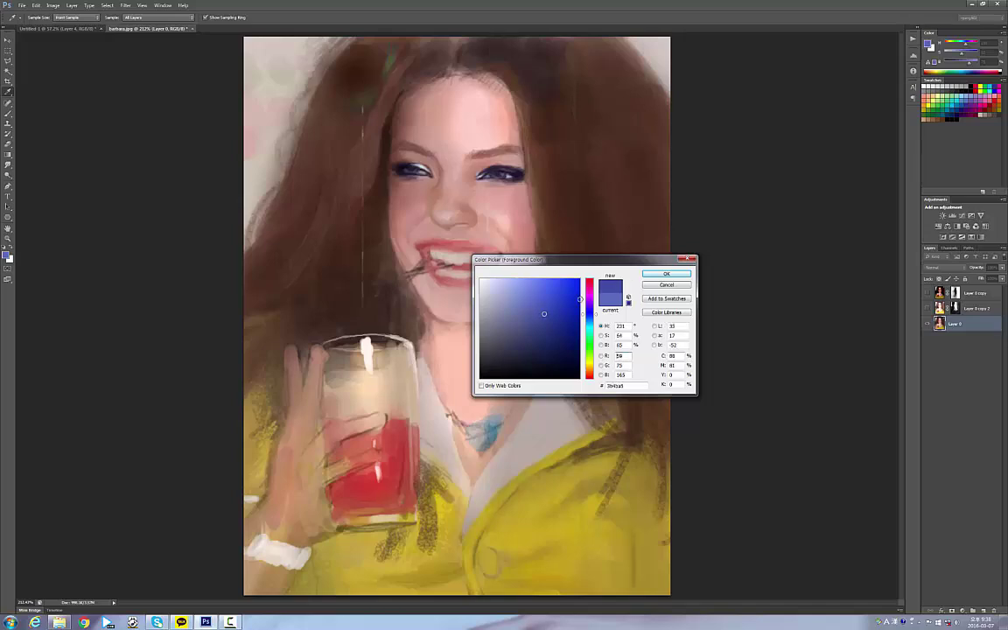
click(666, 285)
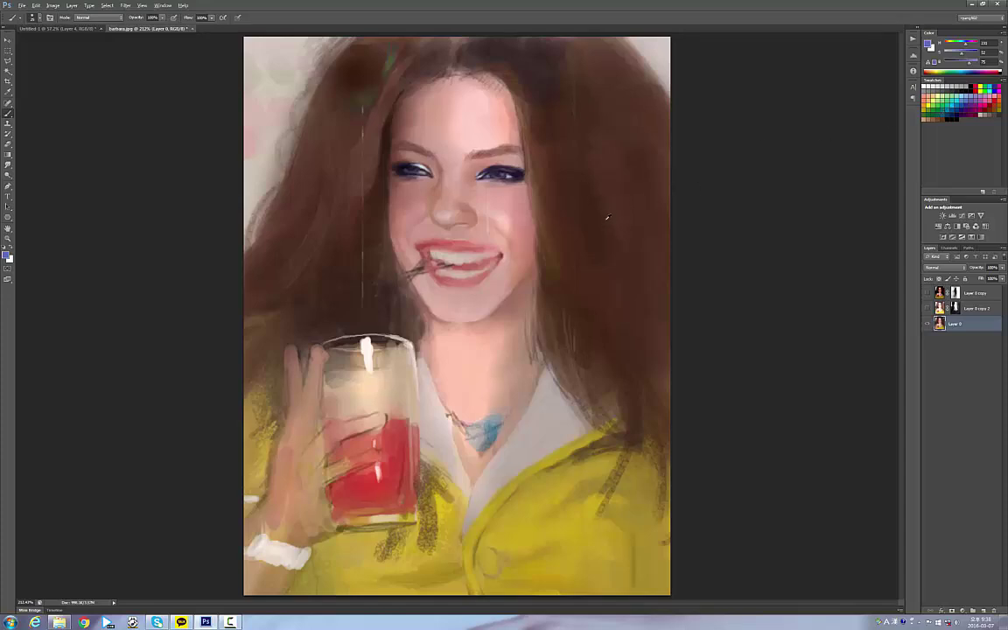
Sample a dark brown from the hair, start adding it as a new swatch, and cancel the naming
alt+click(547, 194)
click(1004, 80)
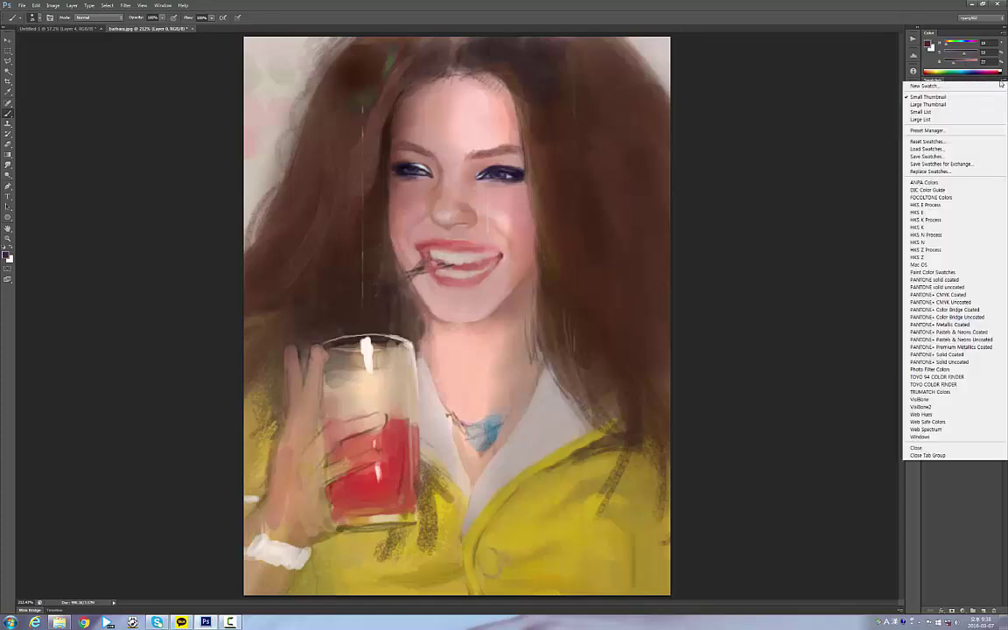
click(908, 88)
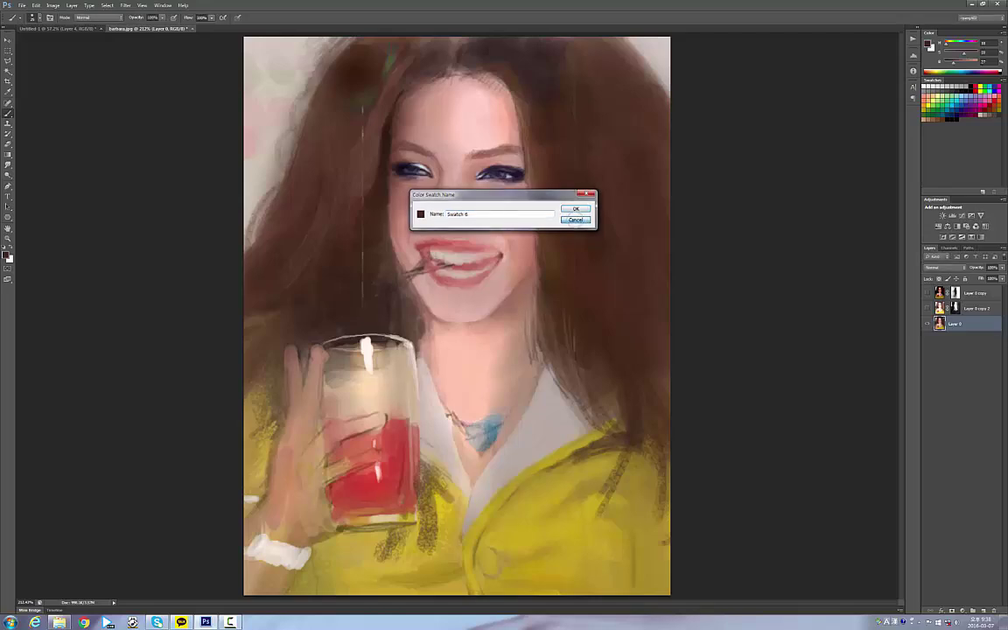
click(576, 220)
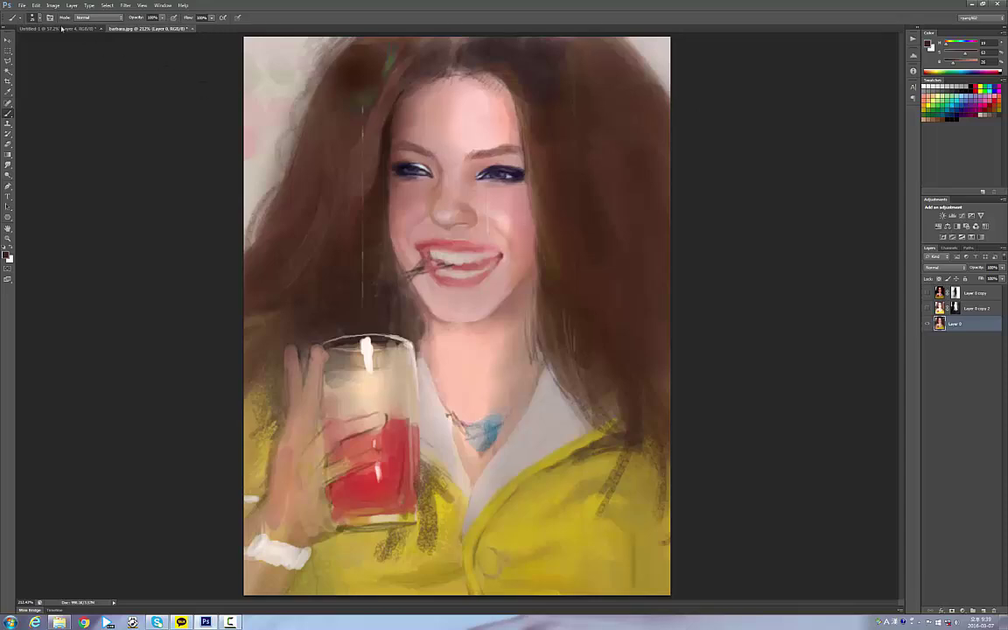
Create a new A4 RGB document, 210 x 297 mm at 300 pixels/inch, with a white background
click(22, 6)
click(28, 16)
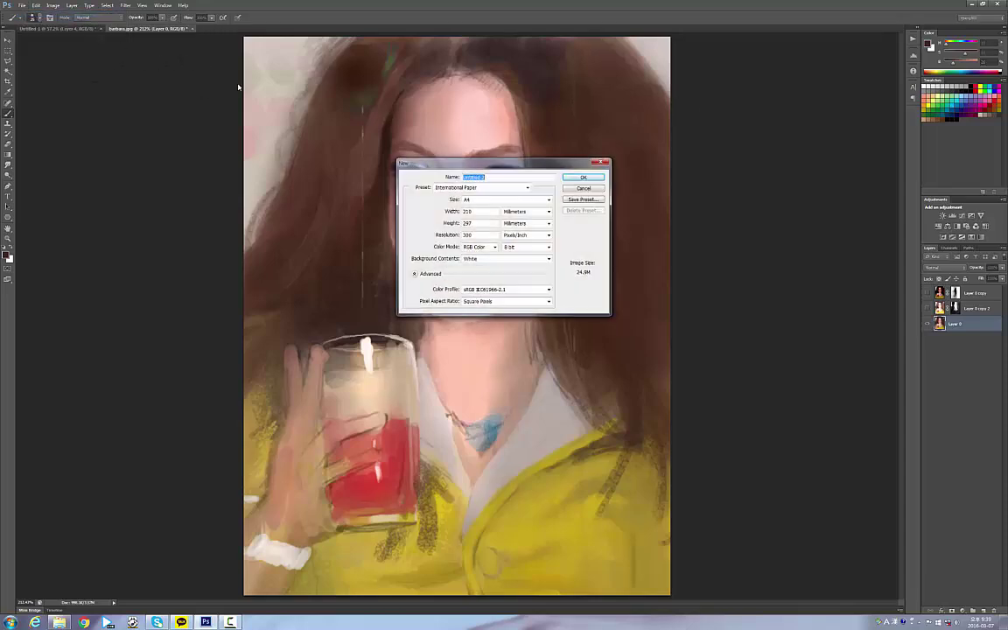
click(582, 177)
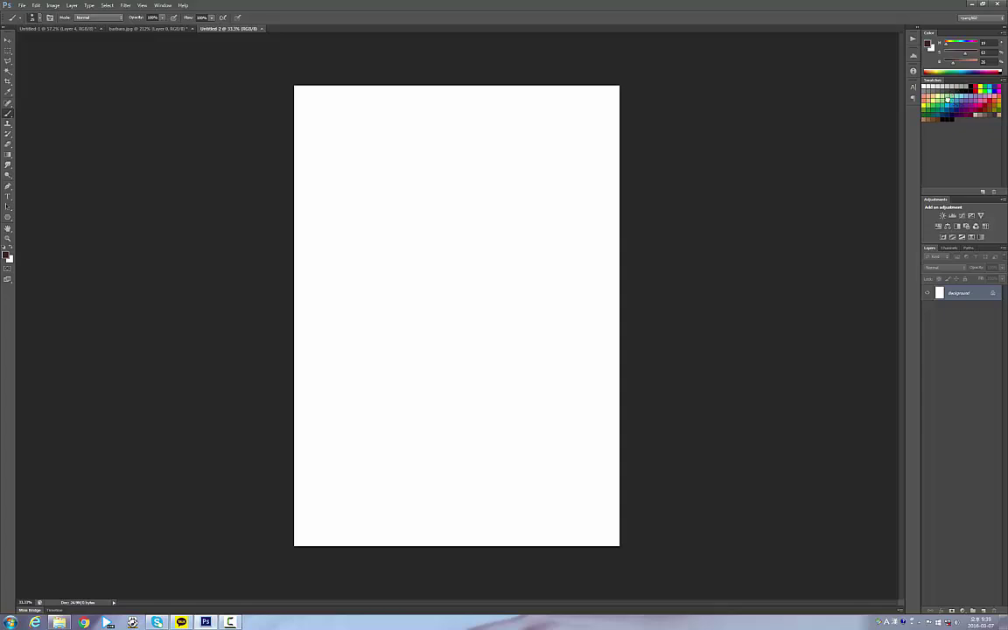
Paint a column of light green, sky blue, dark green and brown dabs using preset swatches, and close the document without saving
click(948, 100)
mouse_move(360, 121)
mouse_down()
mouse_move(391, 162)
mouse_move(492, 123)
mouse_move(437, 141)
mouse_up()
key(ctrl+z)
drag(364, 141, 360, 133)
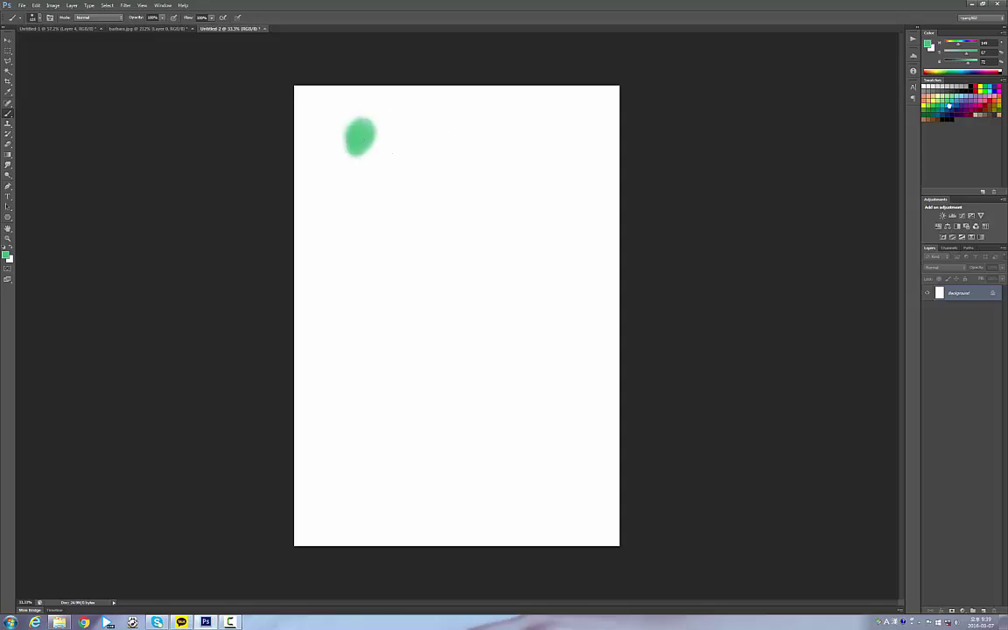
click(949, 105)
drag(351, 189, 352, 201)
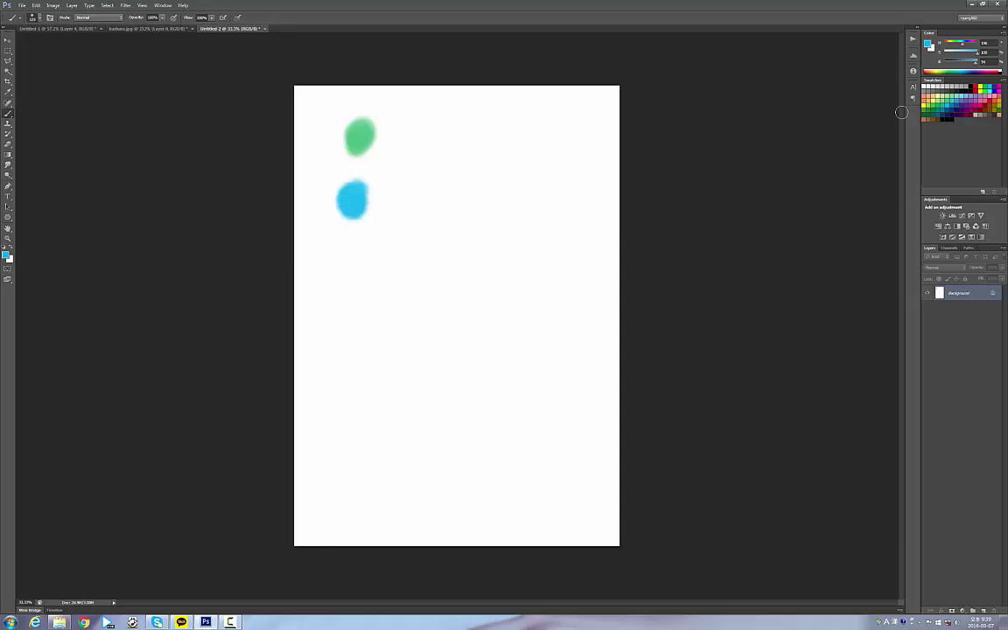
click(938, 105)
drag(349, 252, 350, 262)
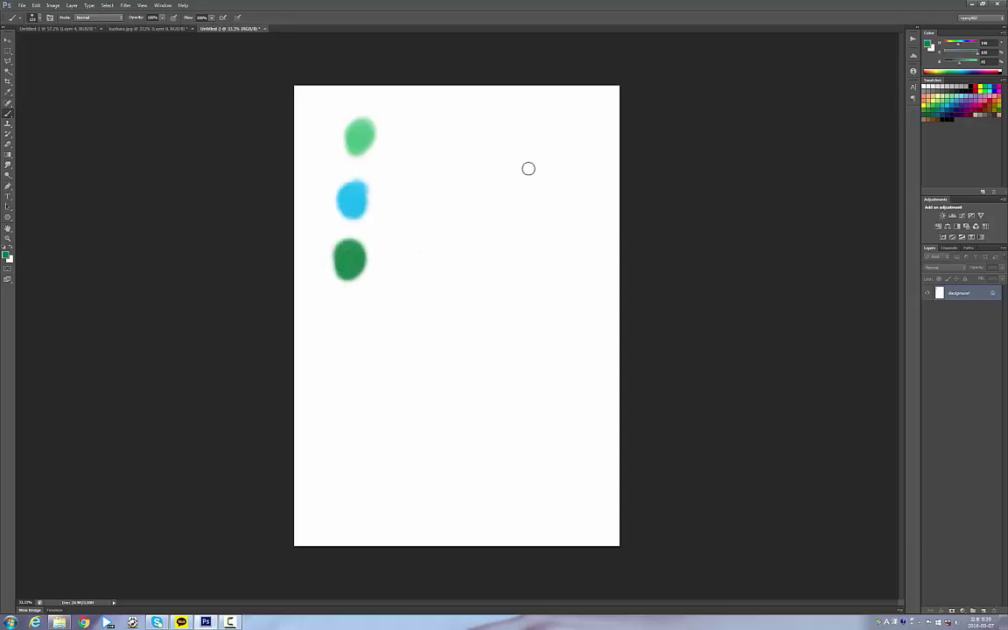
click(939, 116)
mouse_move(348, 306)
mouse_down()
mouse_move(342, 338)
mouse_move(350, 328)
mouse_up()
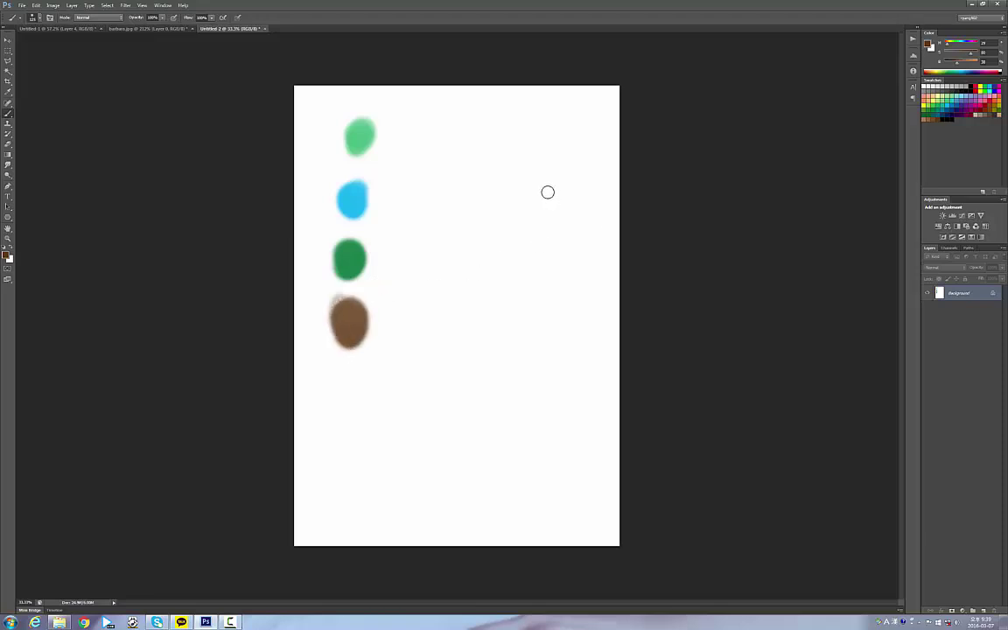
click(263, 29)
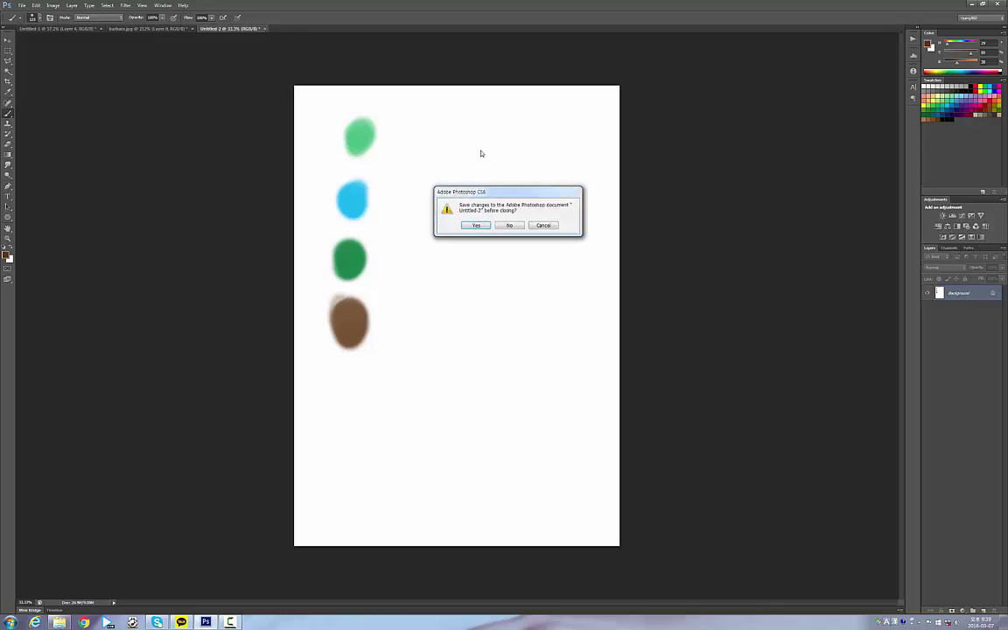
click(511, 225)
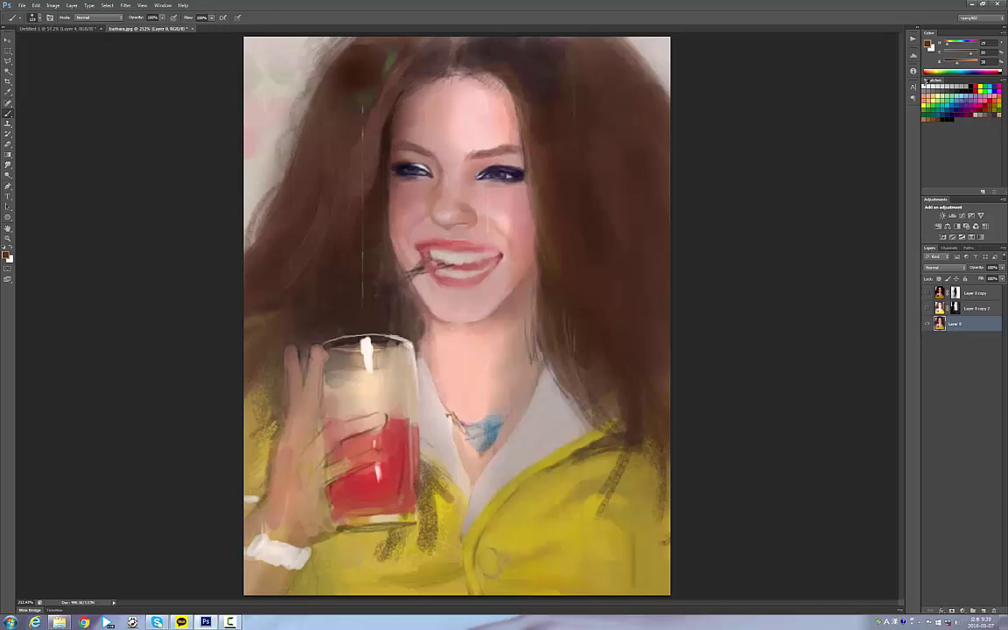
Browse the available swatch libraries without loading one, and try greyscale swatches, finishing with black as the foreground colour
click(1001, 80)
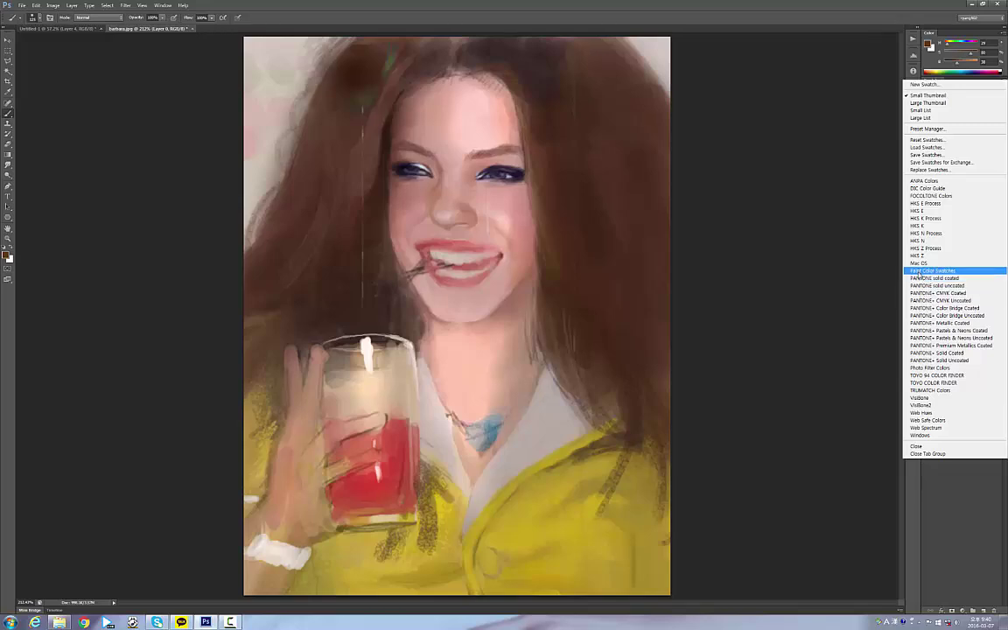
click(871, 122)
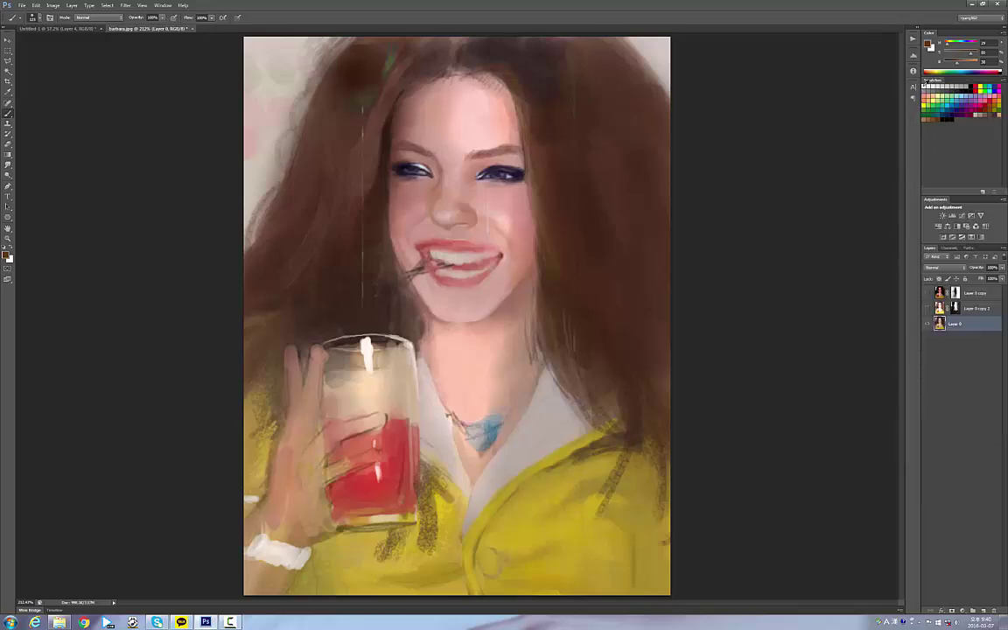
click(925, 86)
click(967, 85)
click(931, 86)
click(973, 88)
click(950, 44)
Try a Gaussian Blur with a radius of 1 pixel on Layer 0 of the portrait, and undo it
click(125, 6)
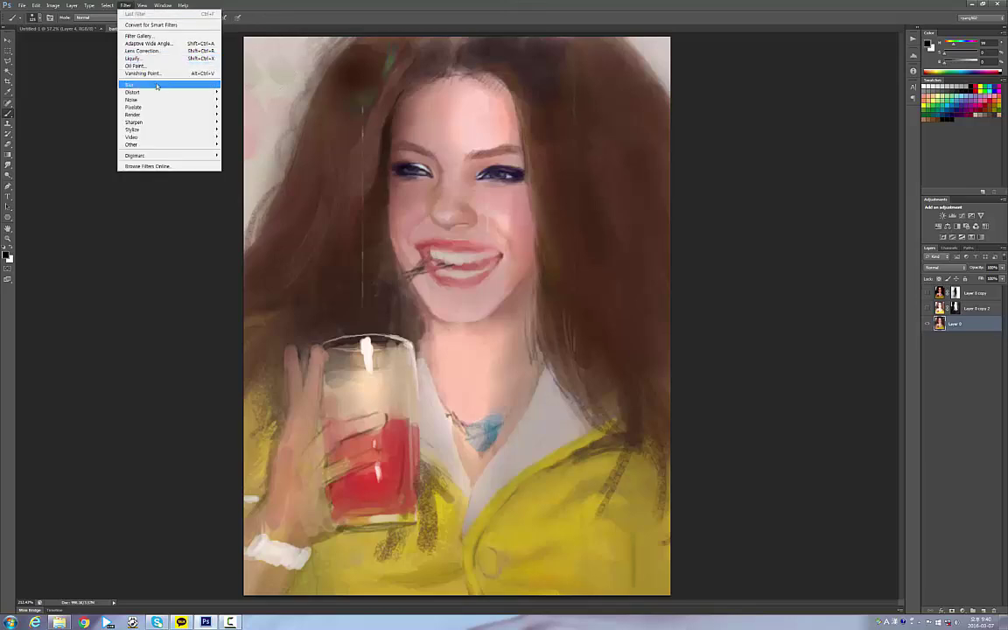
mouse_move(153, 85)
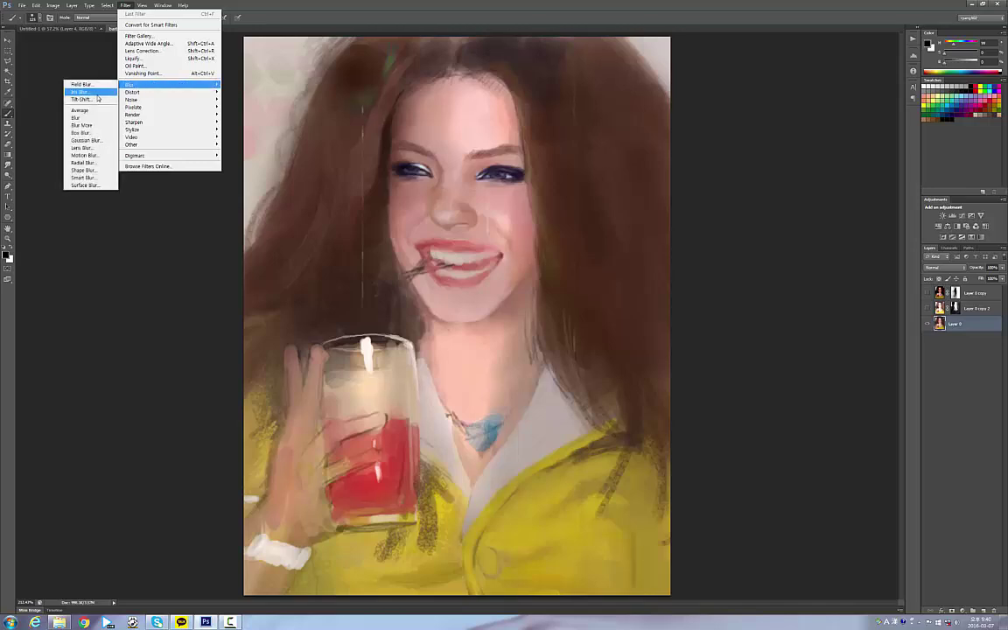
click(102, 138)
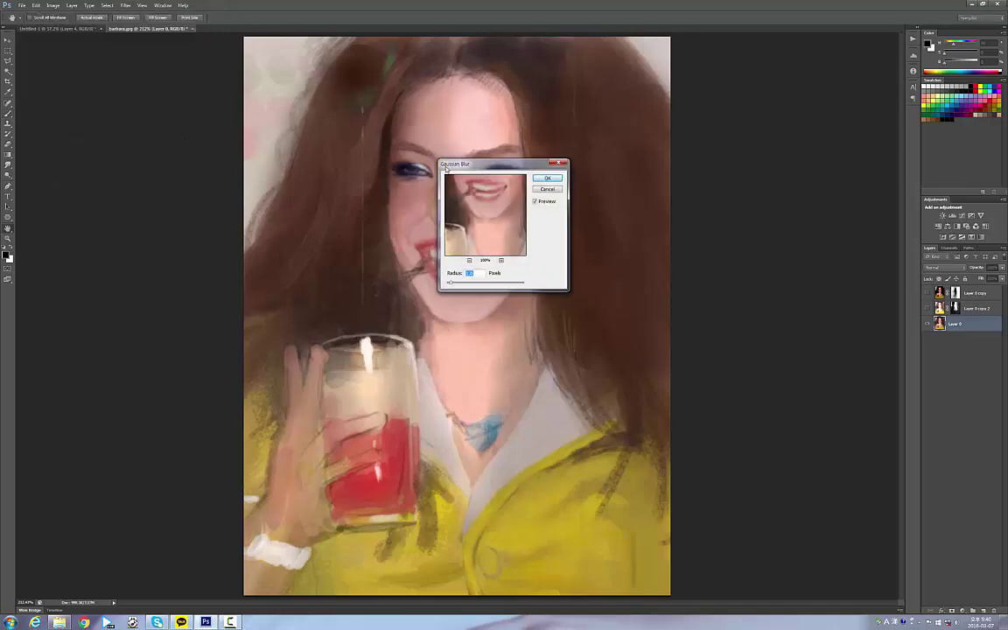
drag(512, 166, 788, 181)
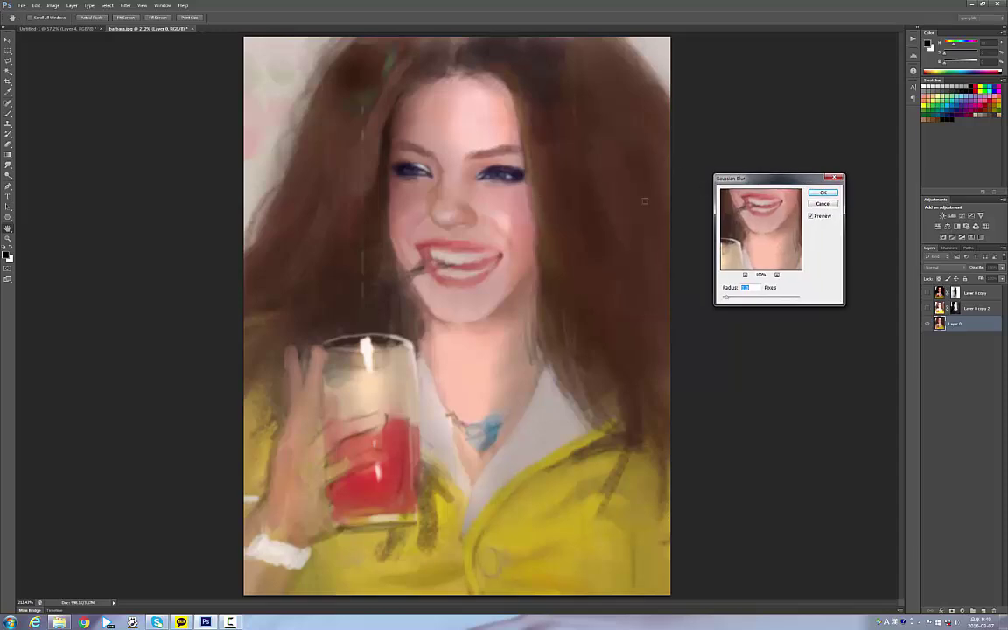
mouse_move(726, 298)
mouse_down()
mouse_move(757, 300)
mouse_move(727, 300)
mouse_up()
text(1)
click(823, 194)
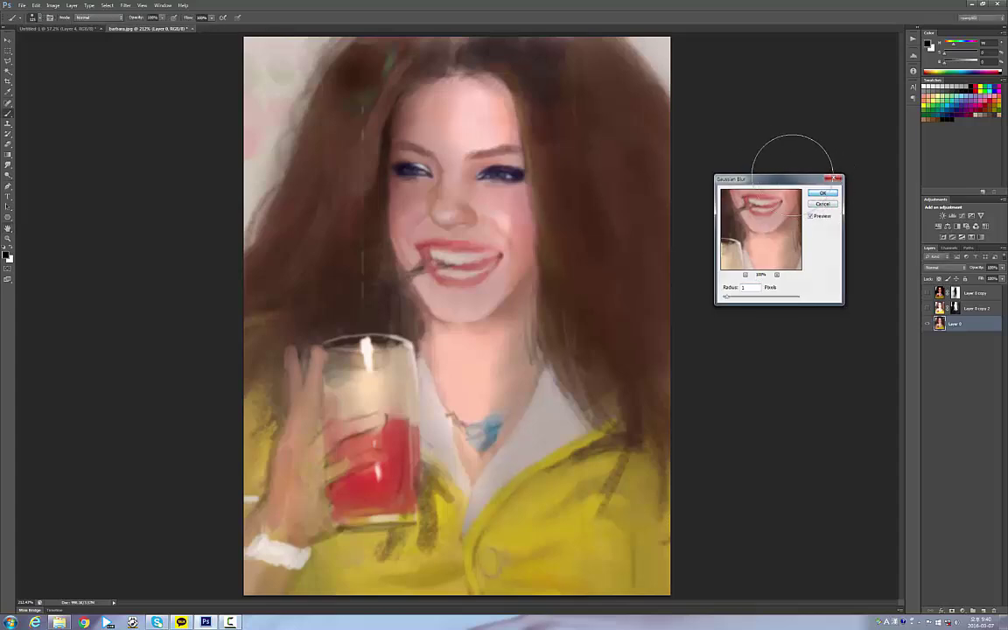
key(ctrl+z)
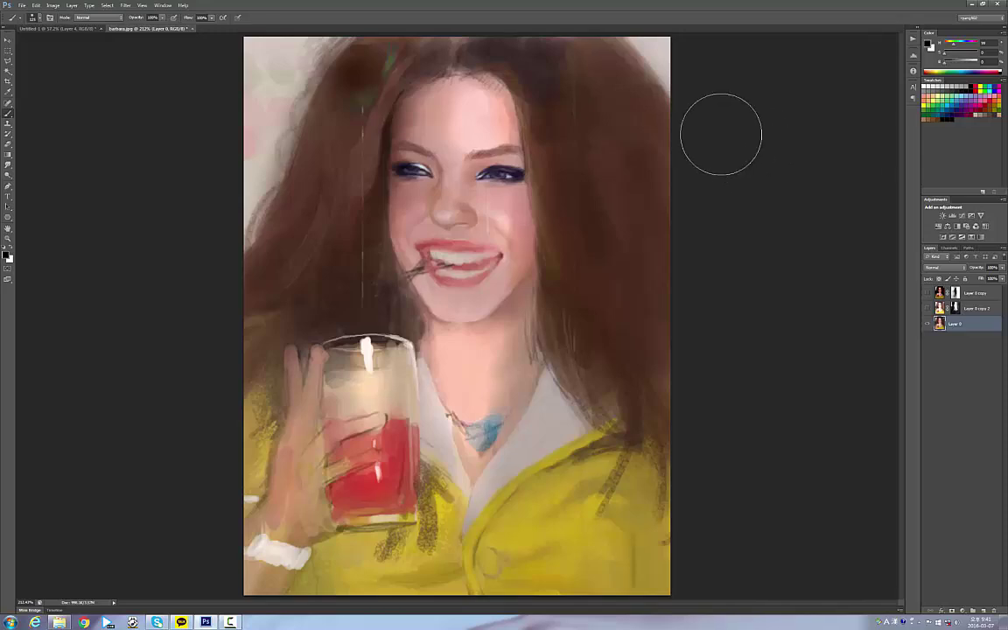
Open the Liquify filter on Layer 0 and push the woman's jawline inward using a reduced Forward Warp brush
click(128, 5)
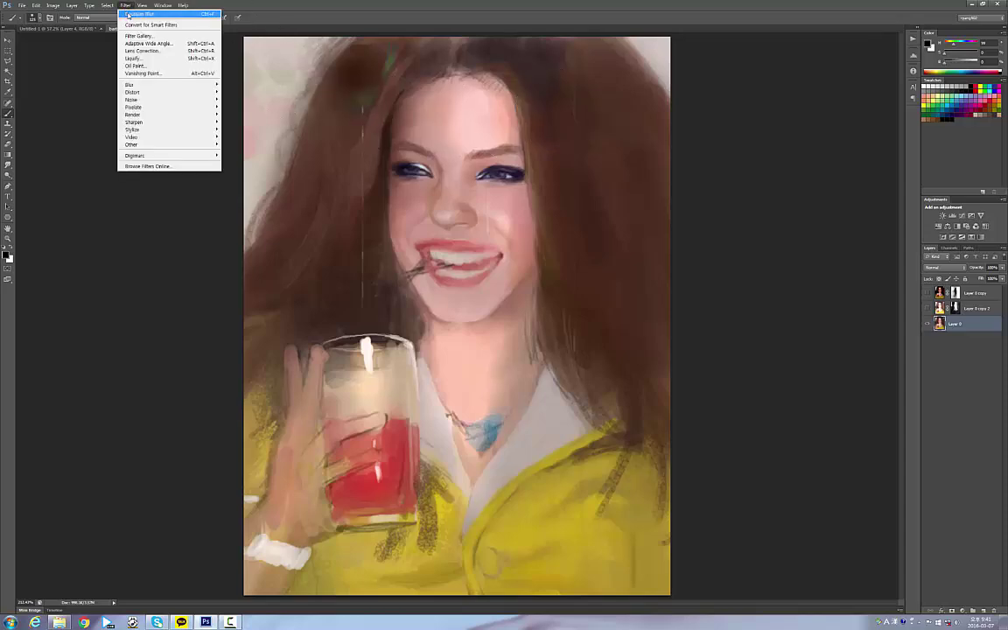
click(149, 59)
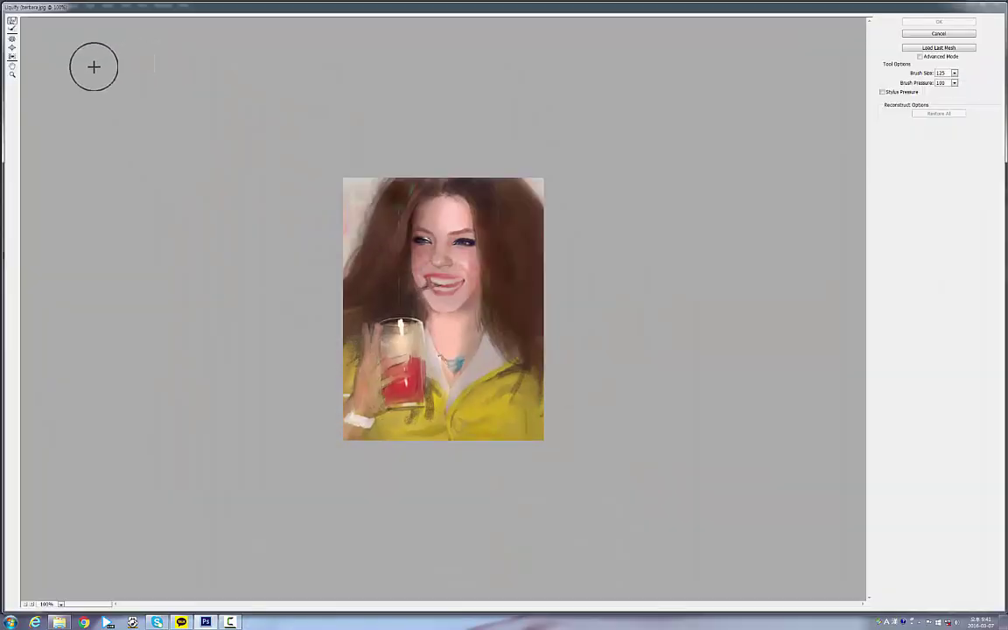
key(ctrl+plus)
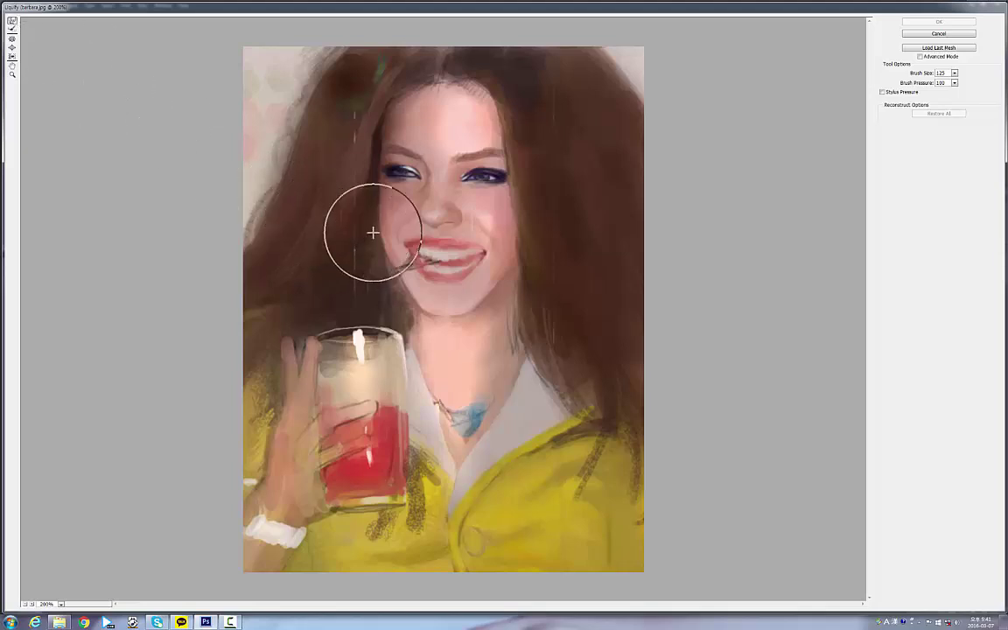
mouse_move(371, 235)
mouse_down()
mouse_move(387, 230)
mouse_move(374, 232)
mouse_up()
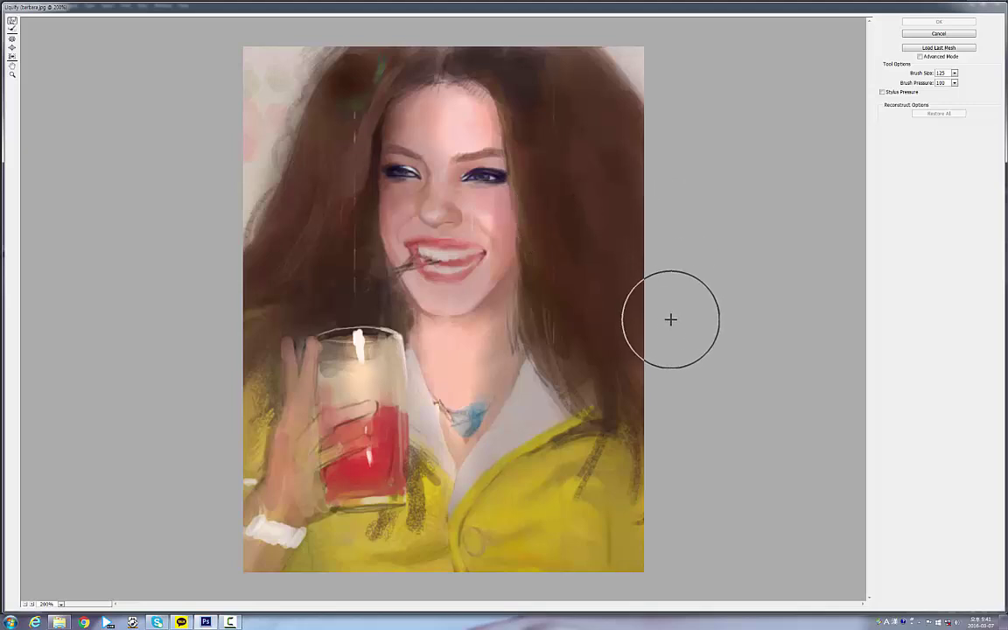
key(bracketleft)
key(bracketleft)
key(bracketleft)
key(bracketleft)
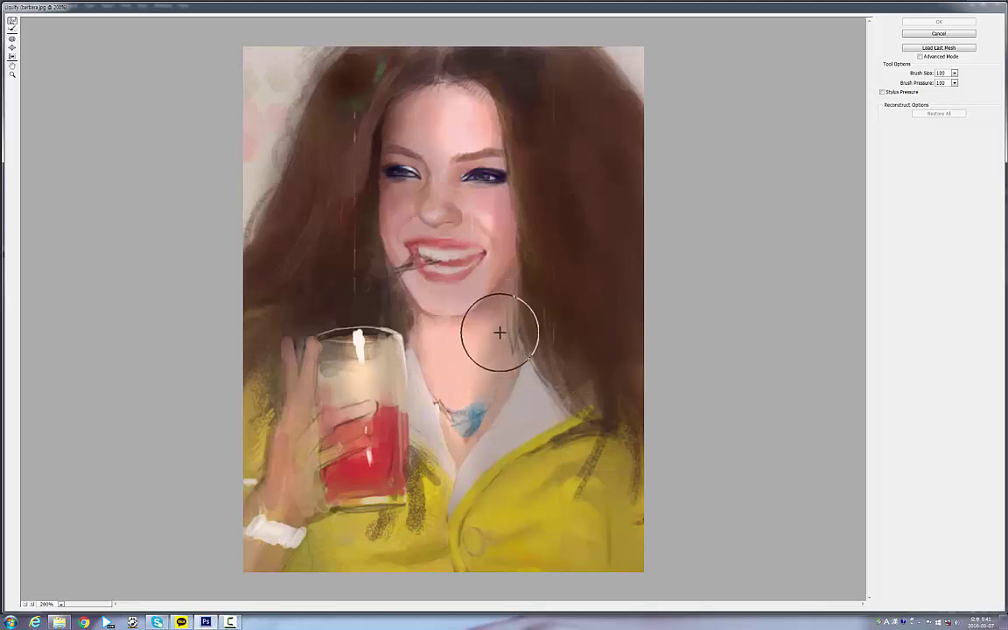
drag(472, 312, 486, 306)
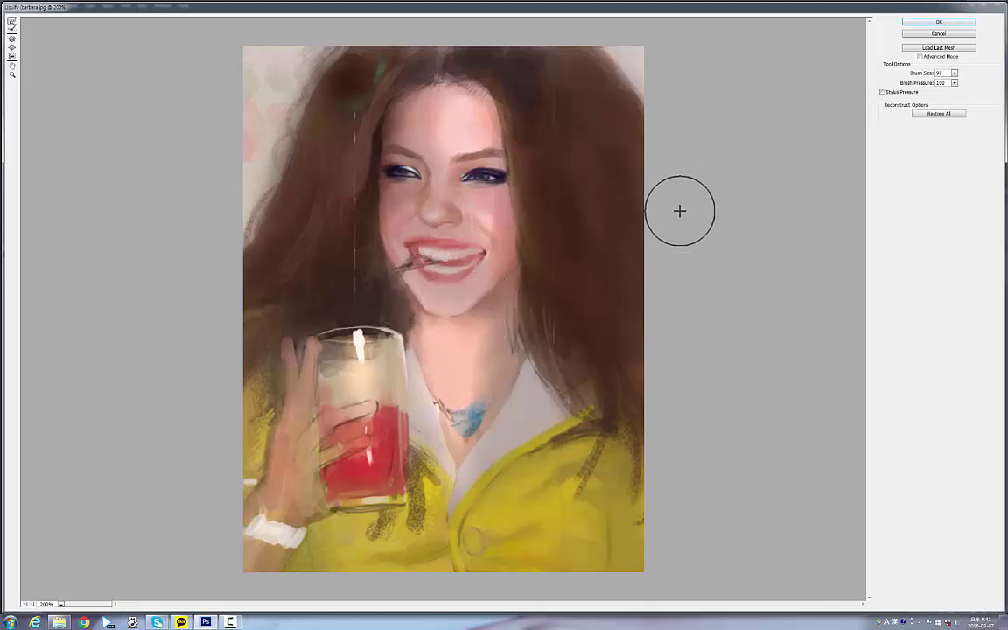
Nudge the face edge beside the eye outward with the Forward Warp brush enlarged to 250, and reduce the brush to 50
key(bracketright)
key(bracketright)
key(bracketright)
key(bracketright)
key(bracketright)
key(bracketright)
key(bracketright)
key(bracketright)
key(bracketright)
key(bracketright)
key(bracketright)
key(bracketright)
key(bracketright)
key(bracketright)
key(bracketright)
key(bracketright)
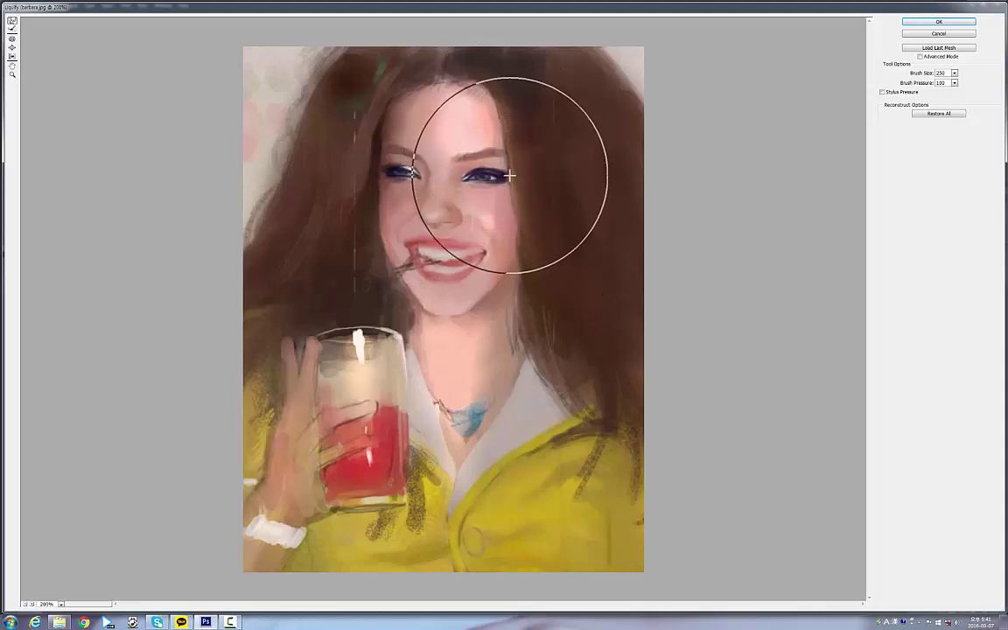
key(bracketleft)
key(bracketleft)
key(bracketleft)
key(bracketleft)
key(bracketleft)
key(bracketleft)
key(bracketleft)
key(bracketleft)
key(bracketleft)
key(bracketleft)
key(bracketleft)
key(bracketleft)
key(bracketleft)
key(bracketleft)
key(bracketleft)
key(bracketleft)
key(bracketleft)
key(bracketleft)
key(bracketleft)
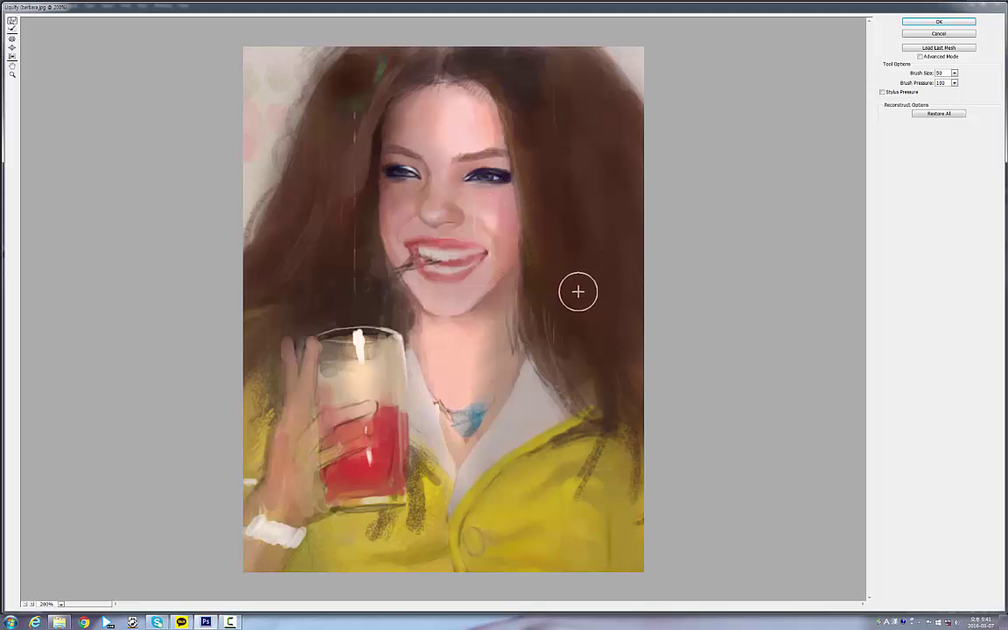
key(bracketleft)
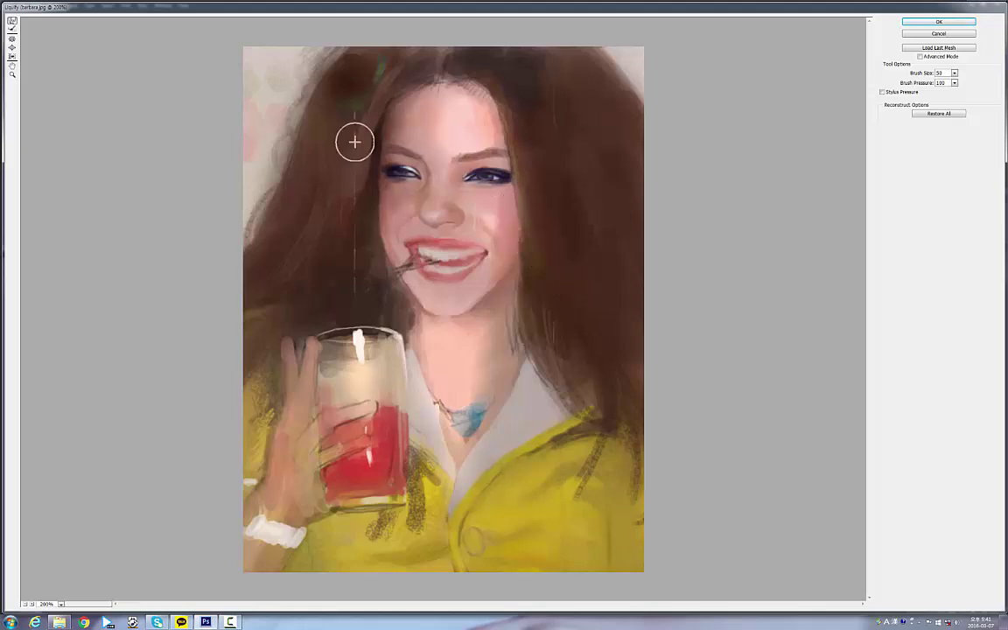
key(bracketleft)
Try the Pucker tool across the cheek and mouth, and undo the distortion
click(12, 40)
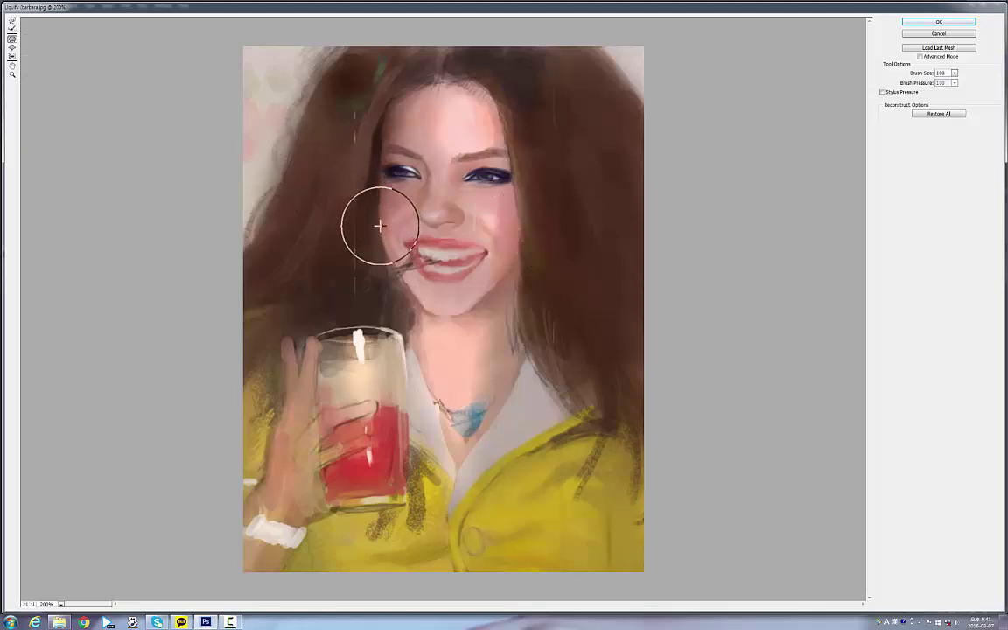
mouse_move(374, 225)
mouse_down()
mouse_move(423, 295)
mouse_move(435, 295)
mouse_up()
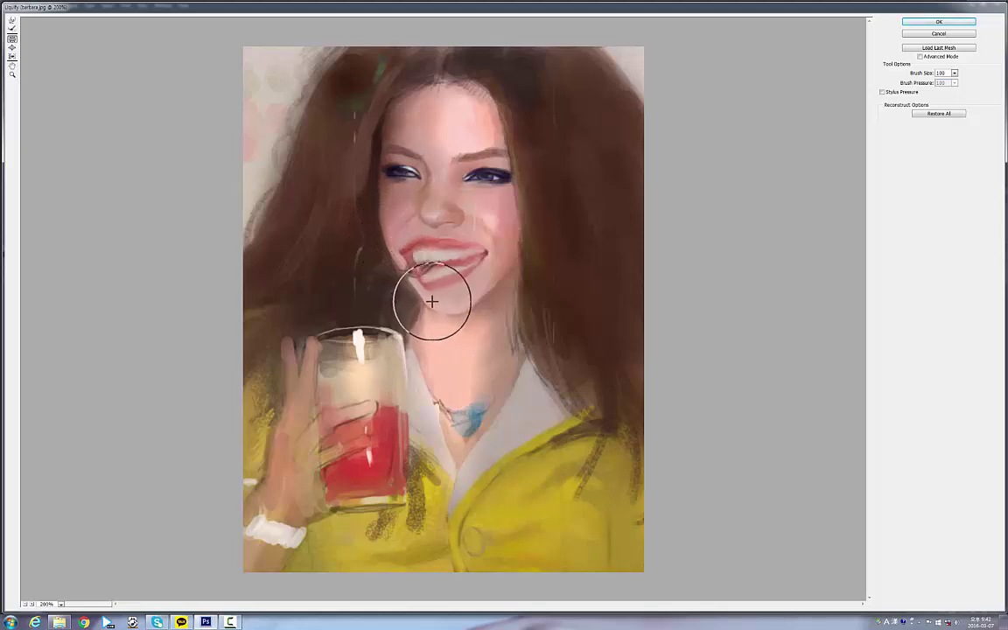
key(ctrl+z)
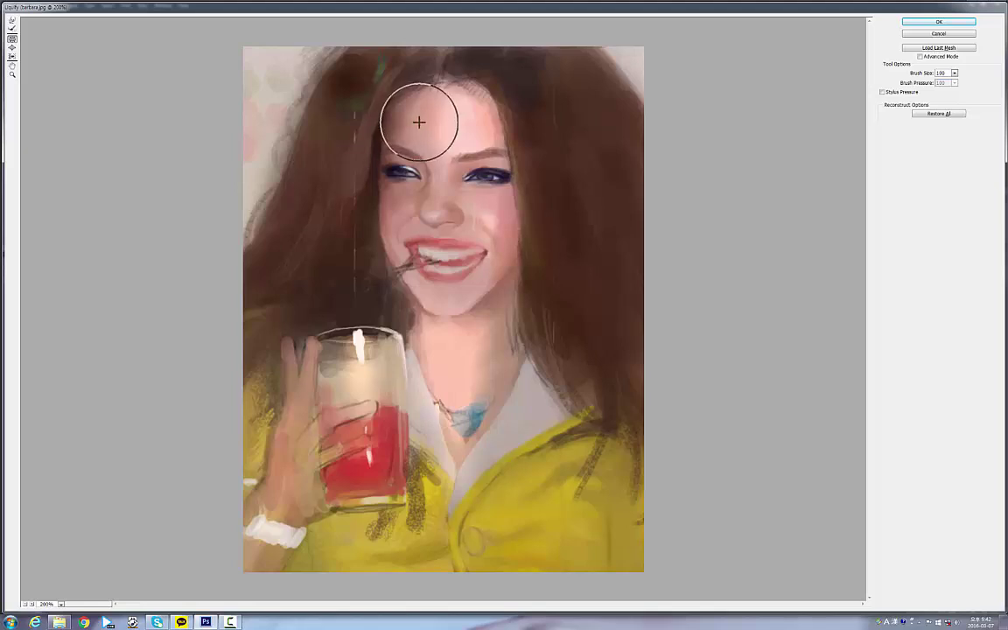
Switch back to the Forward Warp tool and apply the Liquify filter to the portrait
key(w)
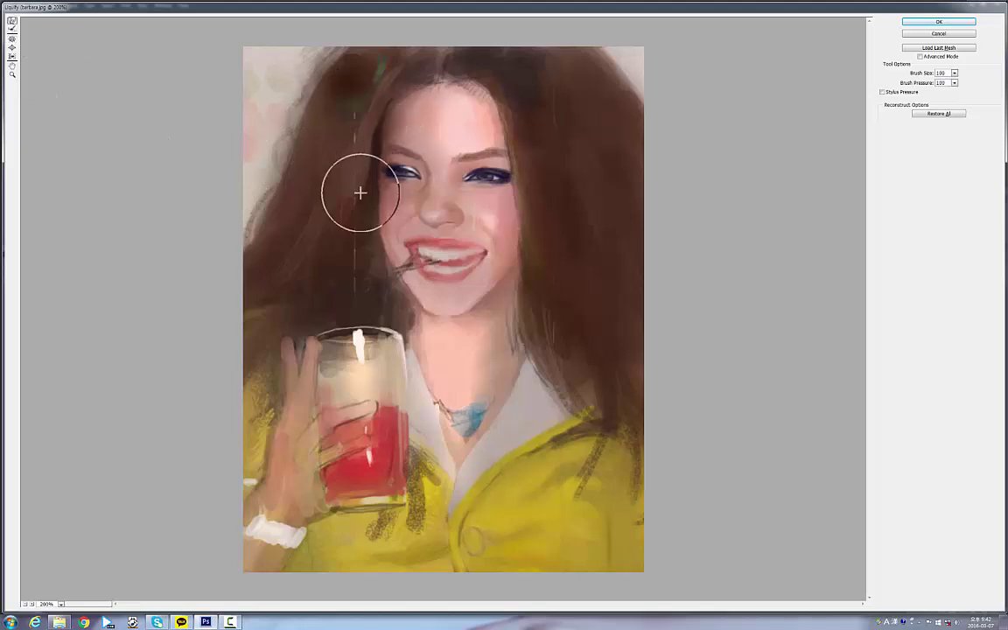
click(13, 38)
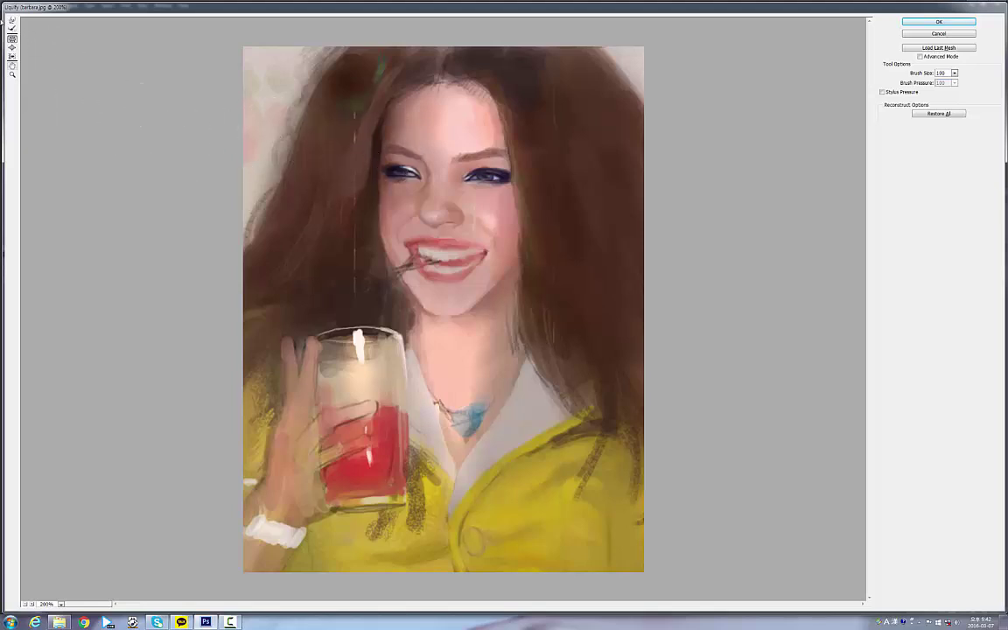
click(12, 20)
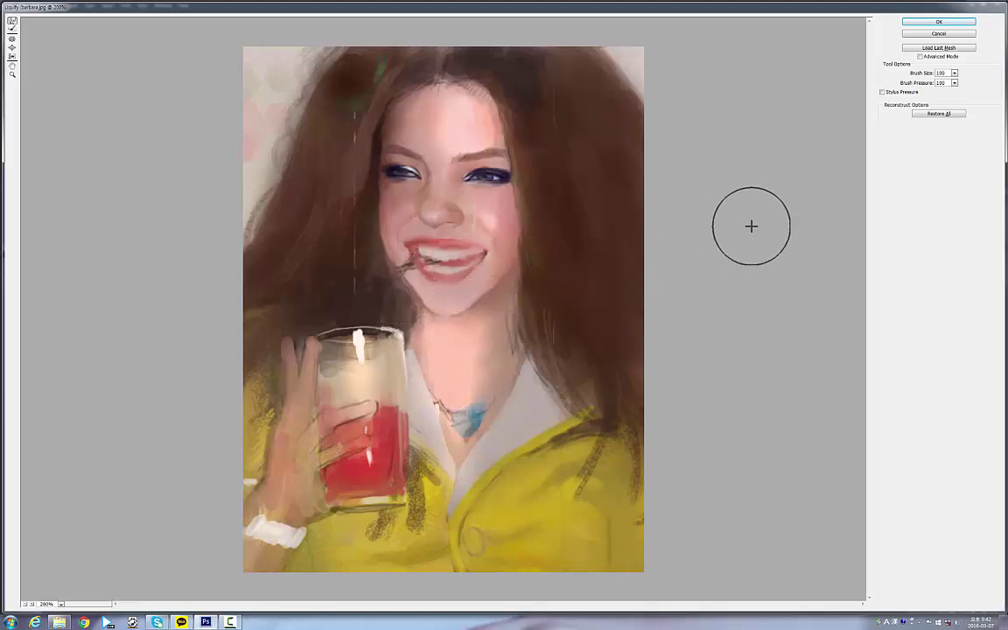
click(940, 24)
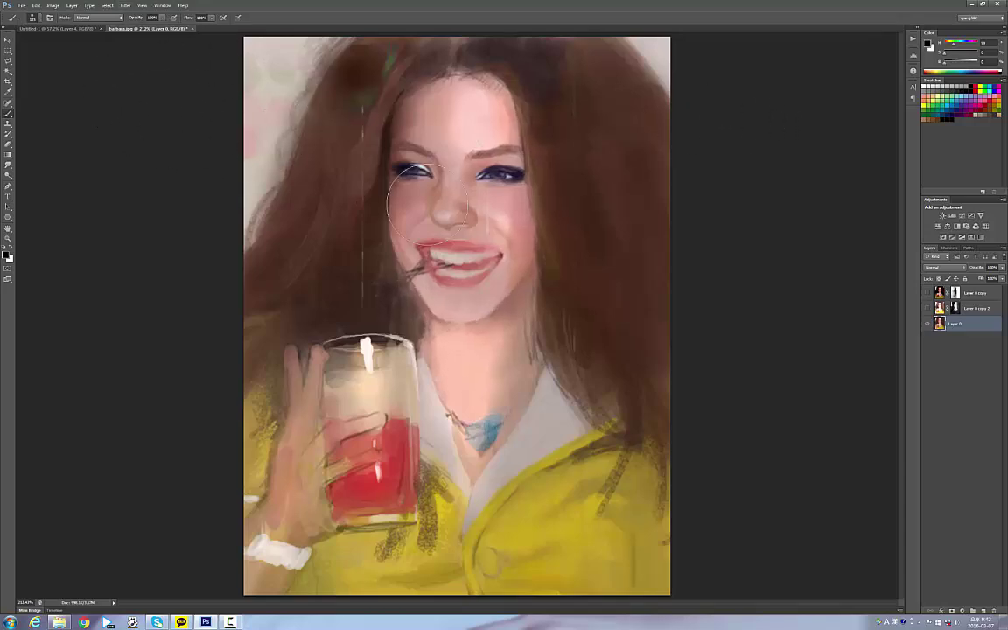
Try the Add Noise filter with uniform distribution on Layer 0 of the portrait
click(126, 6)
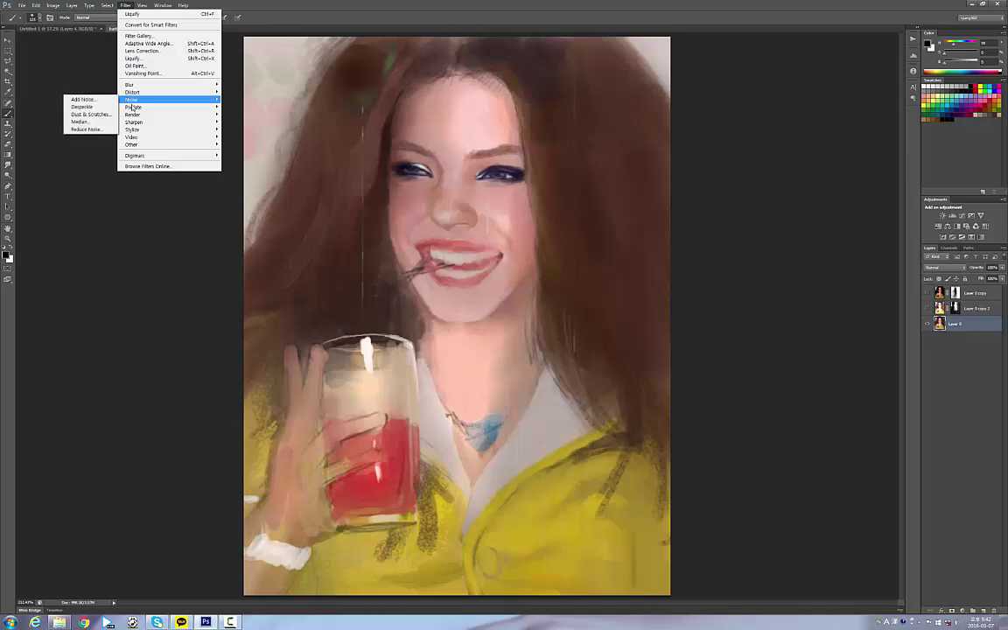
mouse_move(169, 85)
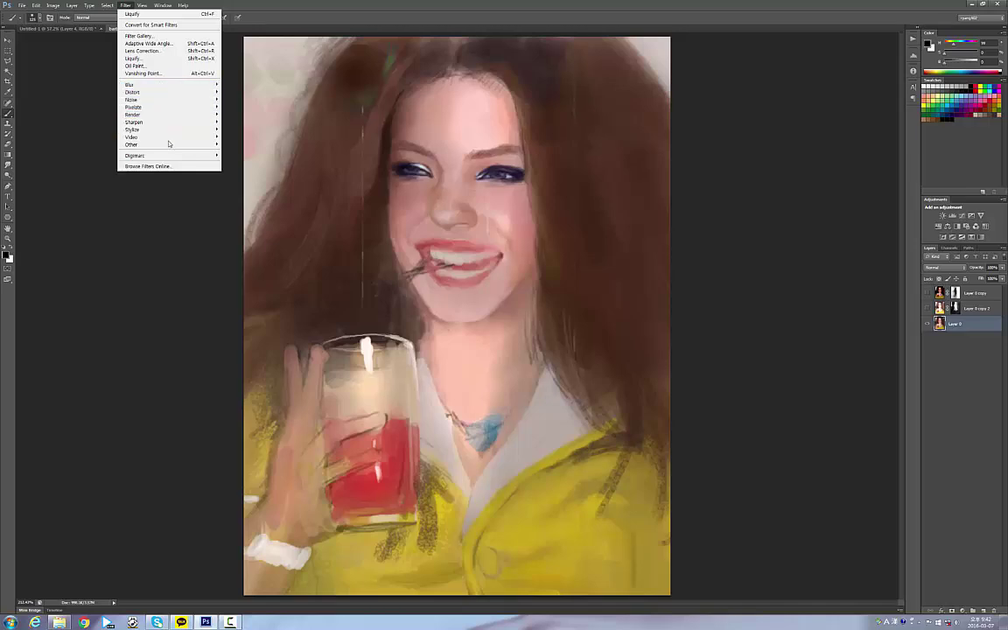
mouse_move(185, 101)
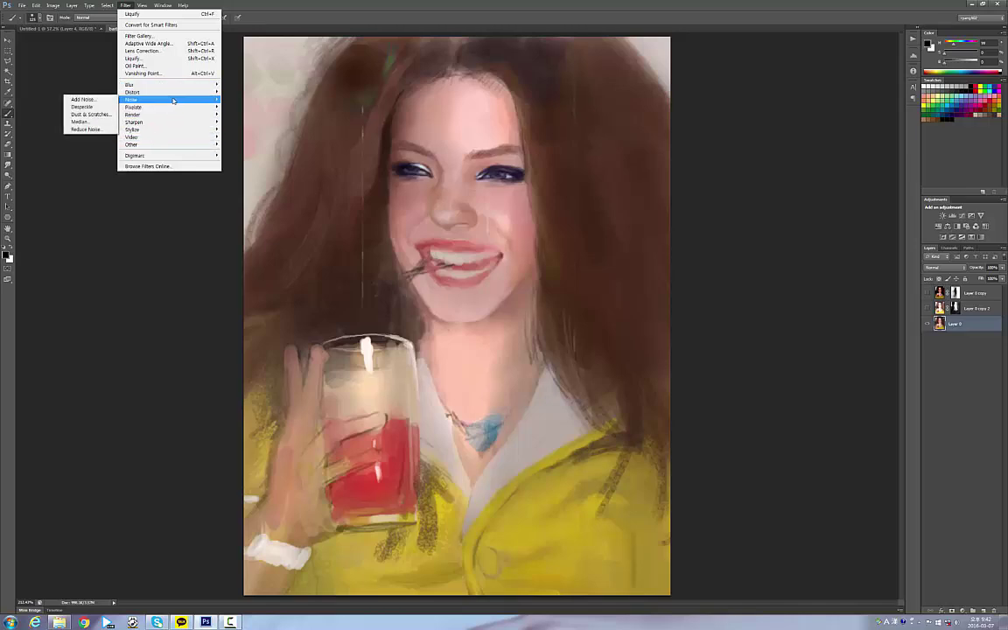
click(83, 99)
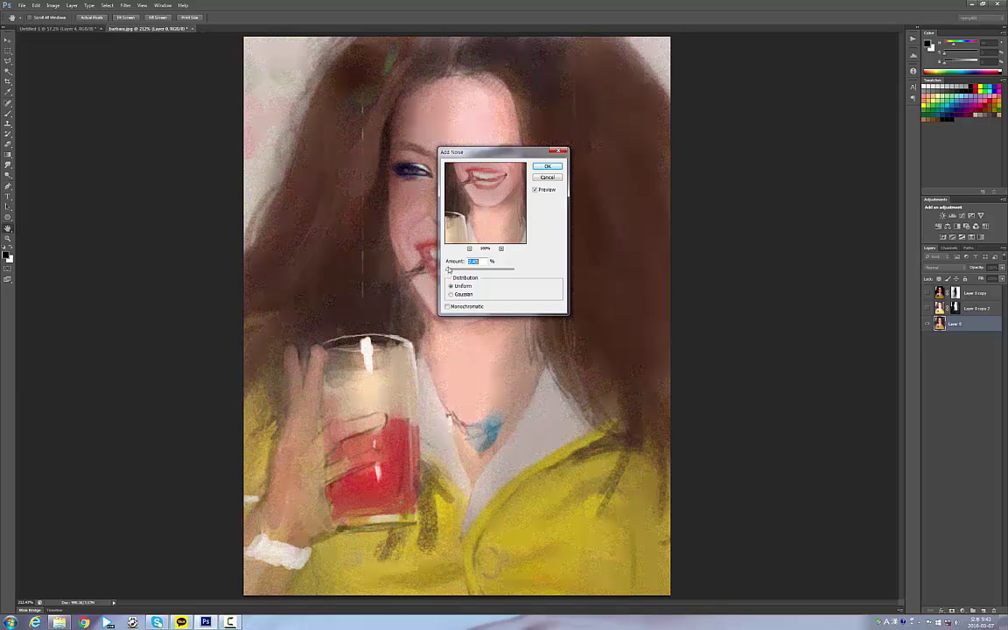
click(549, 167)
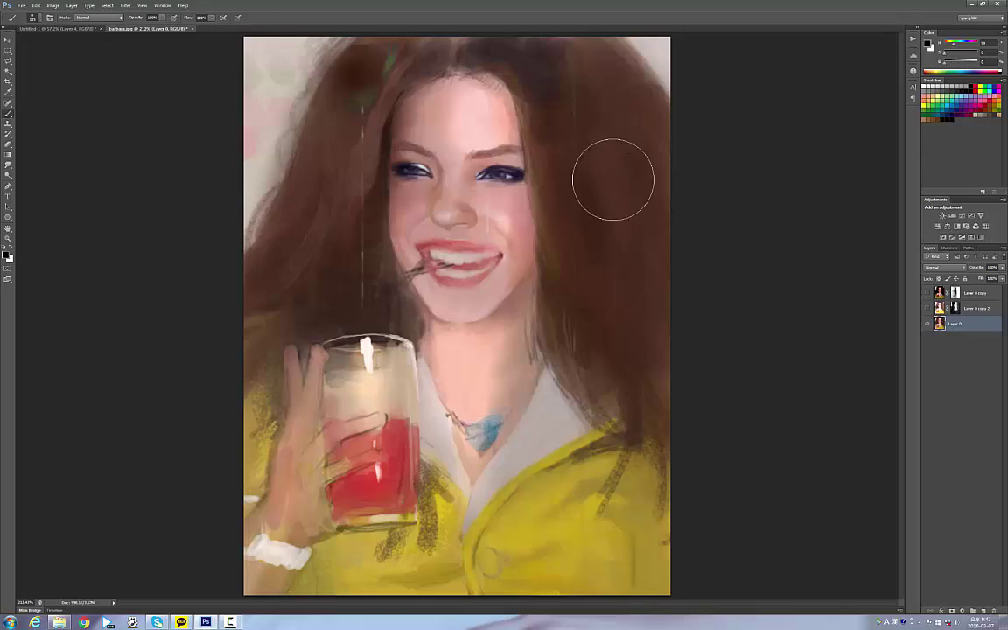
Flip the portrait canvas horizontally to check the drawing, and flip it back
click(54, 7)
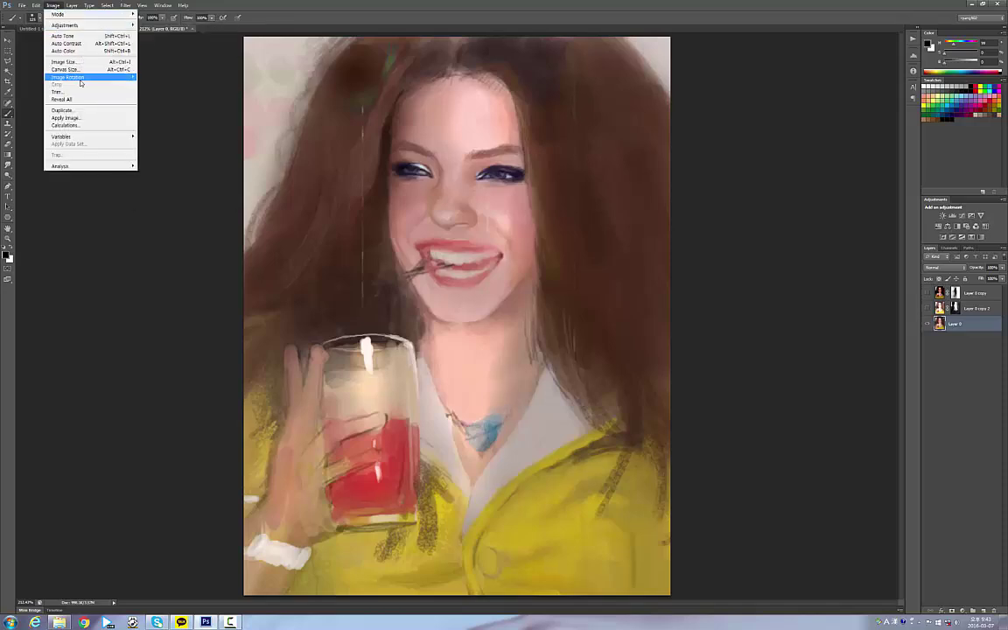
mouse_move(79, 78)
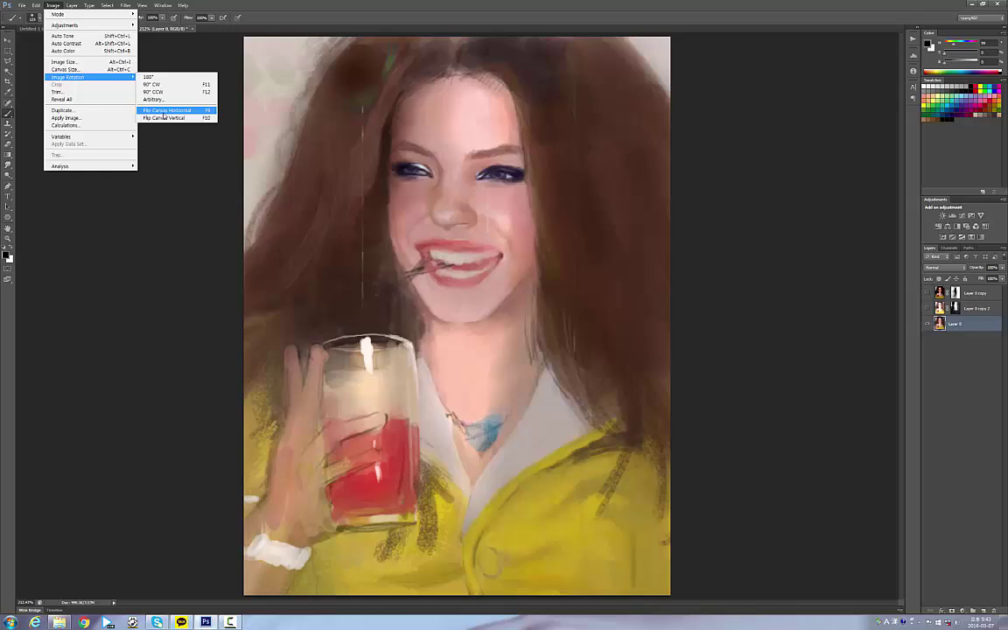
click(186, 113)
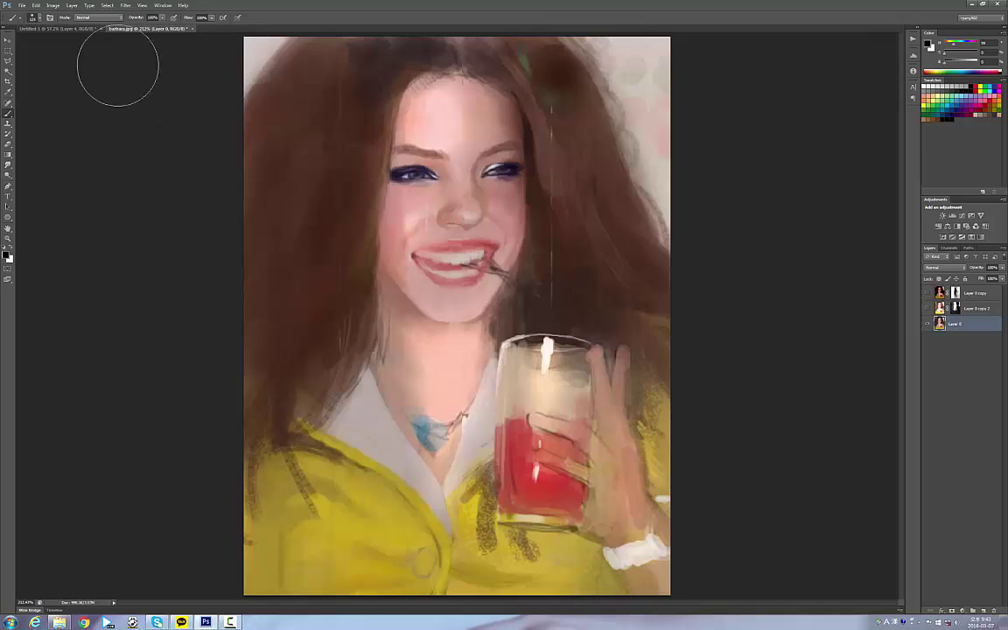
click(52, 5)
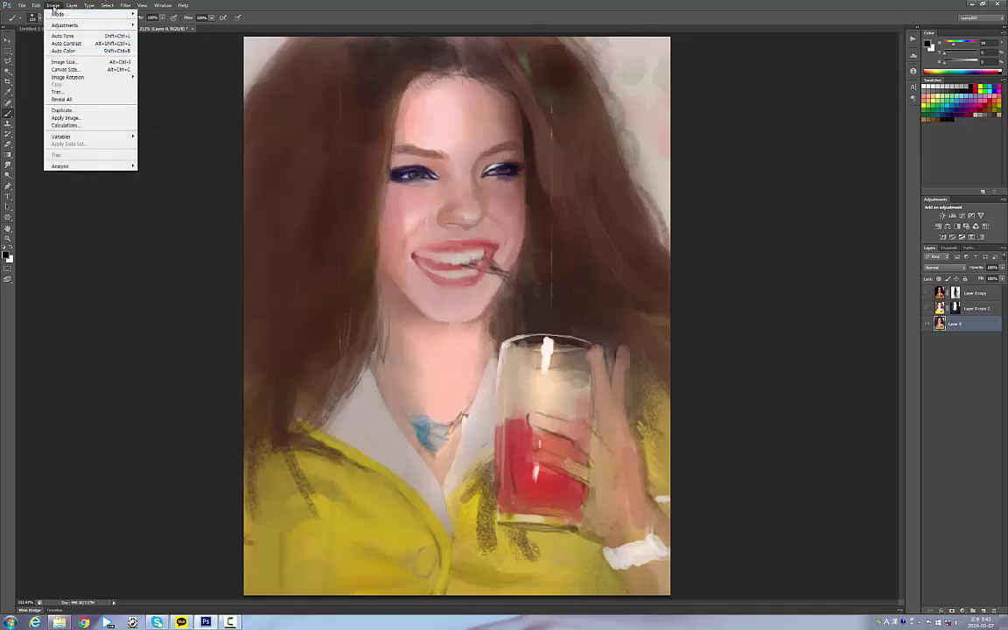
mouse_move(36, 6)
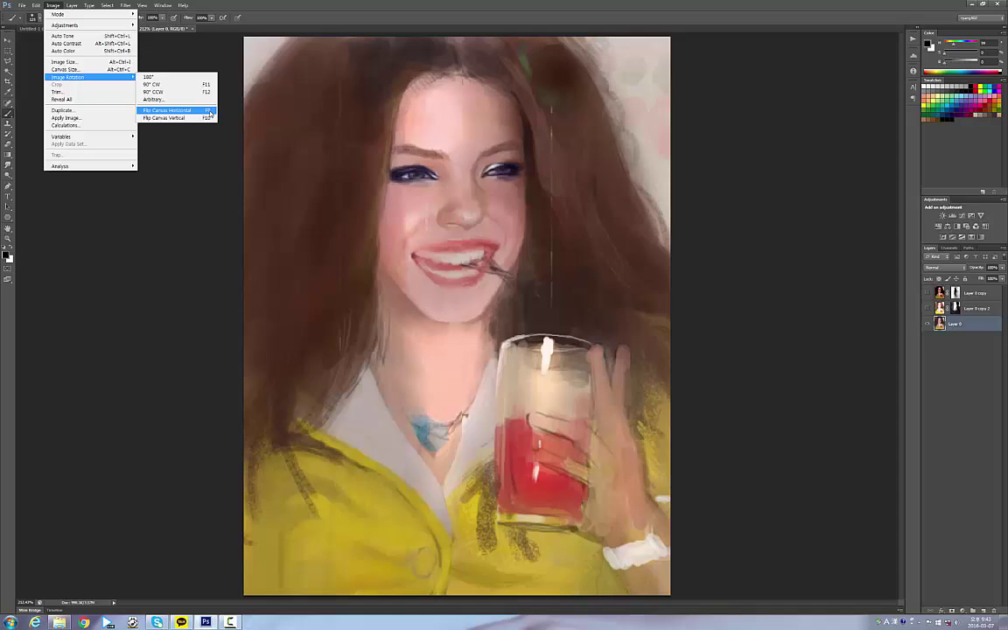
click(210, 112)
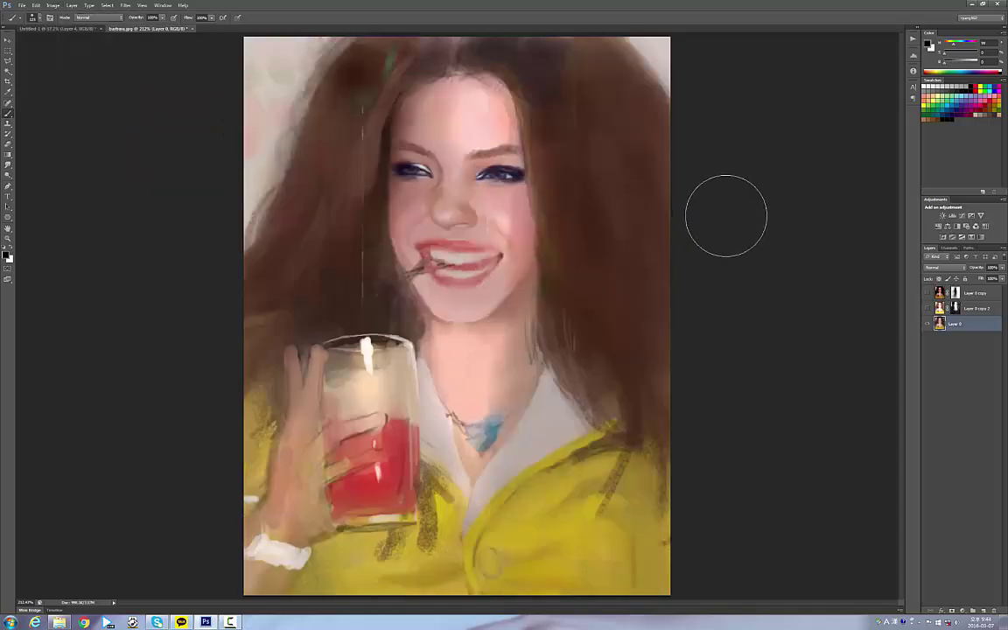
Mirror the canvas horizontally once more and restore its original orientation with a second horizontal flip
click(52, 5)
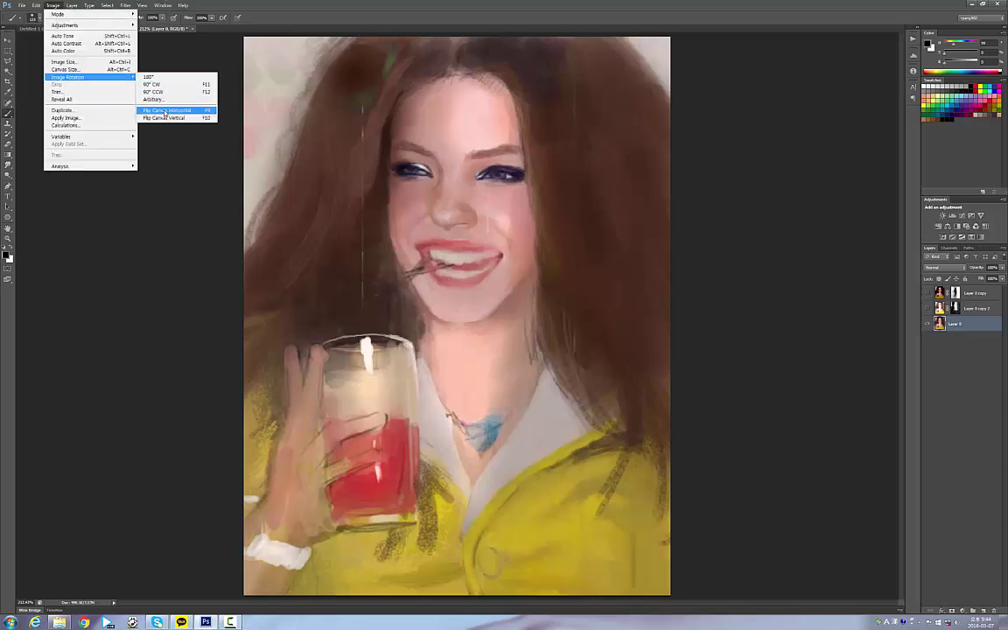
click(171, 112)
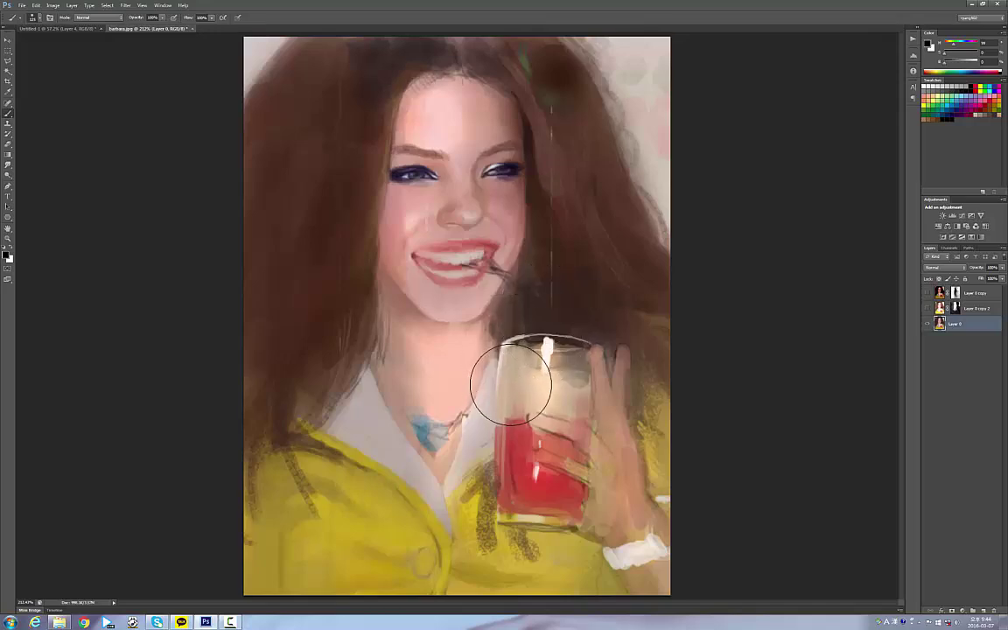
click(61, 7)
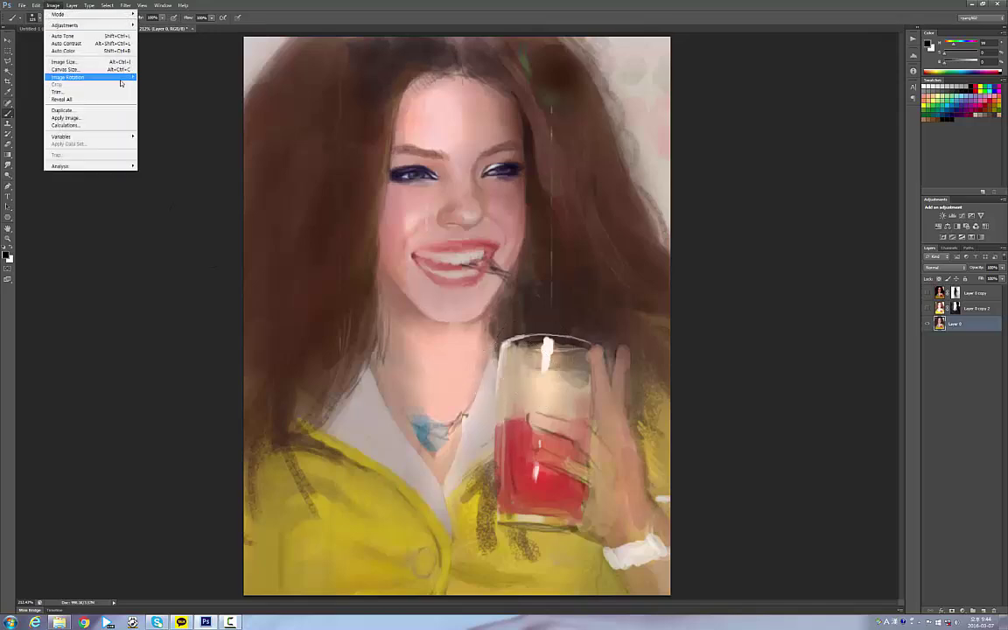
mouse_move(123, 82)
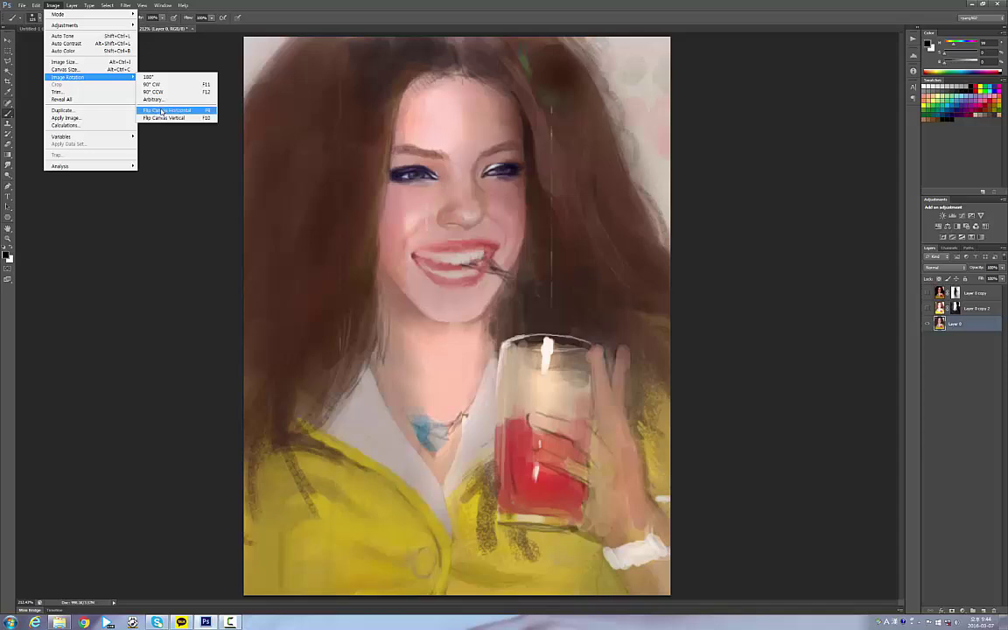
click(163, 111)
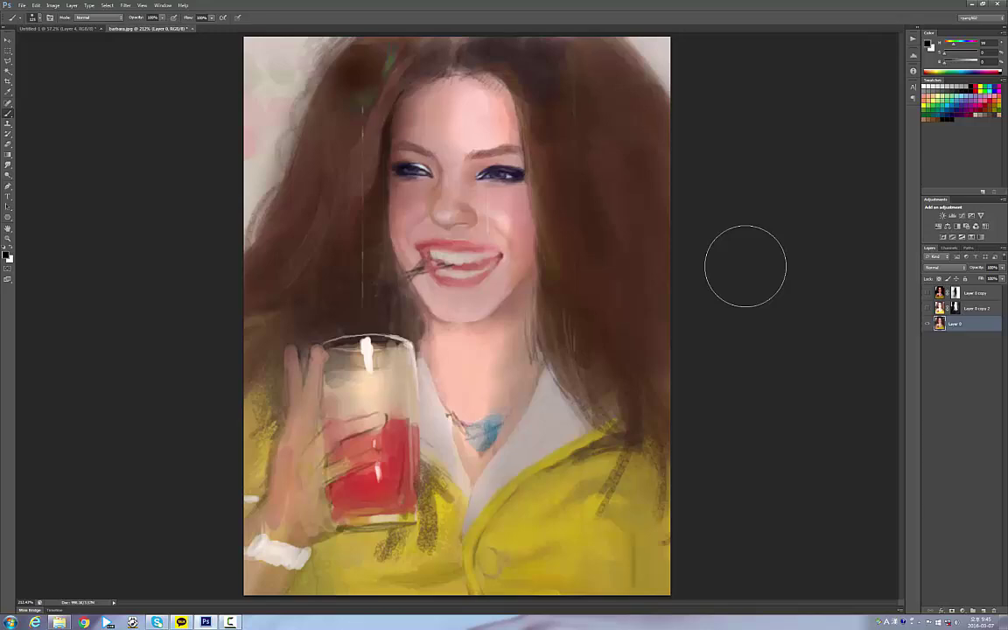
Shrink the brush tip to a very small size
key(bracketleft)
key(bracketleft)
key(bracketleft)
key(bracketleft)
key(bracketleft)
key(bracketleft)
key(bracketleft)
key(bracketleft)
View the Untitled-1 sketch document and return to the barbara.jpg portrait
click(83, 28)
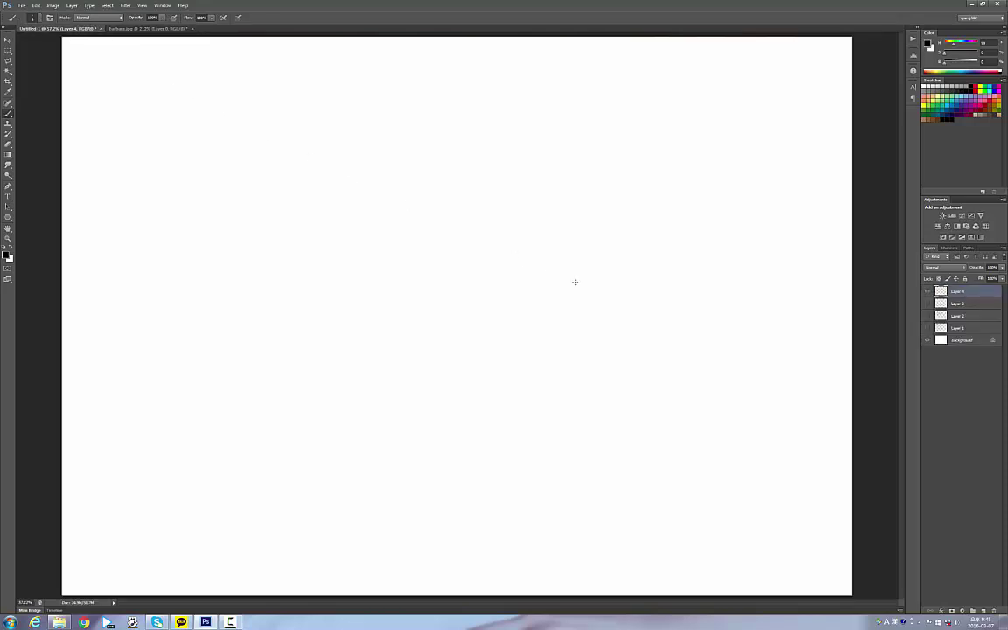
click(132, 29)
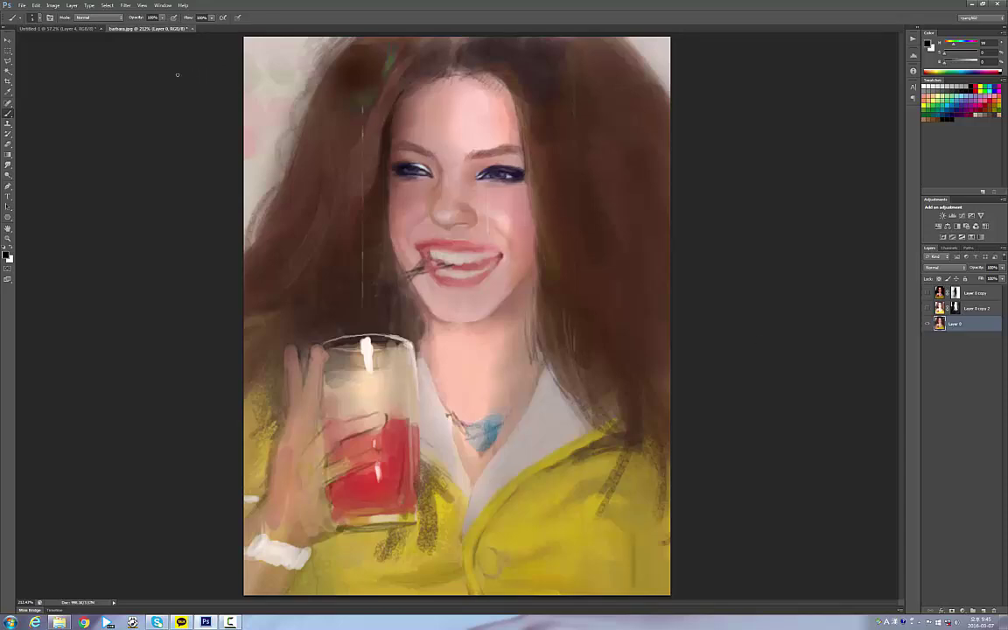
click(142, 7)
click(101, 99)
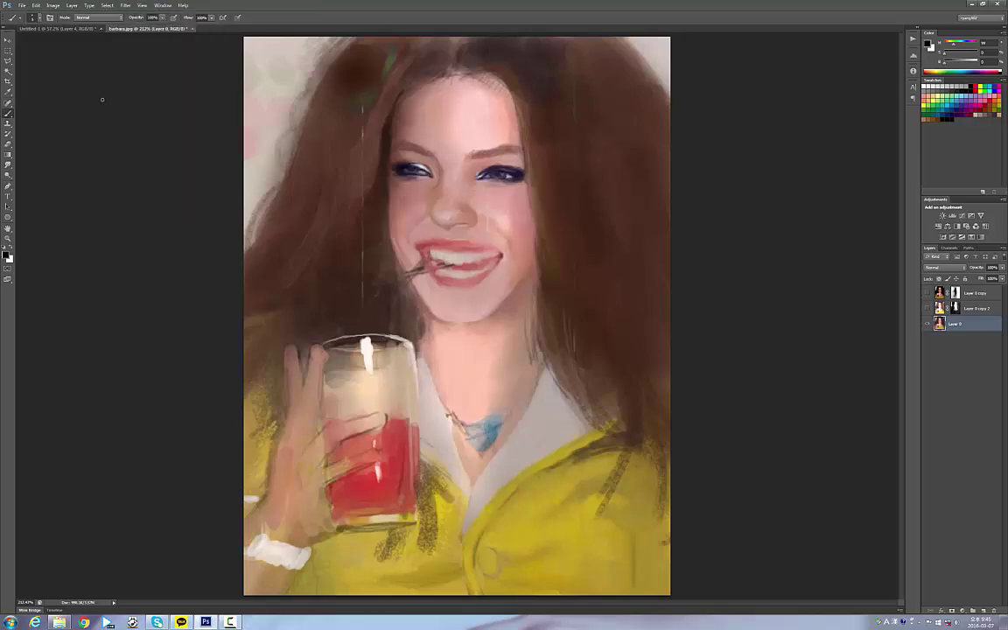